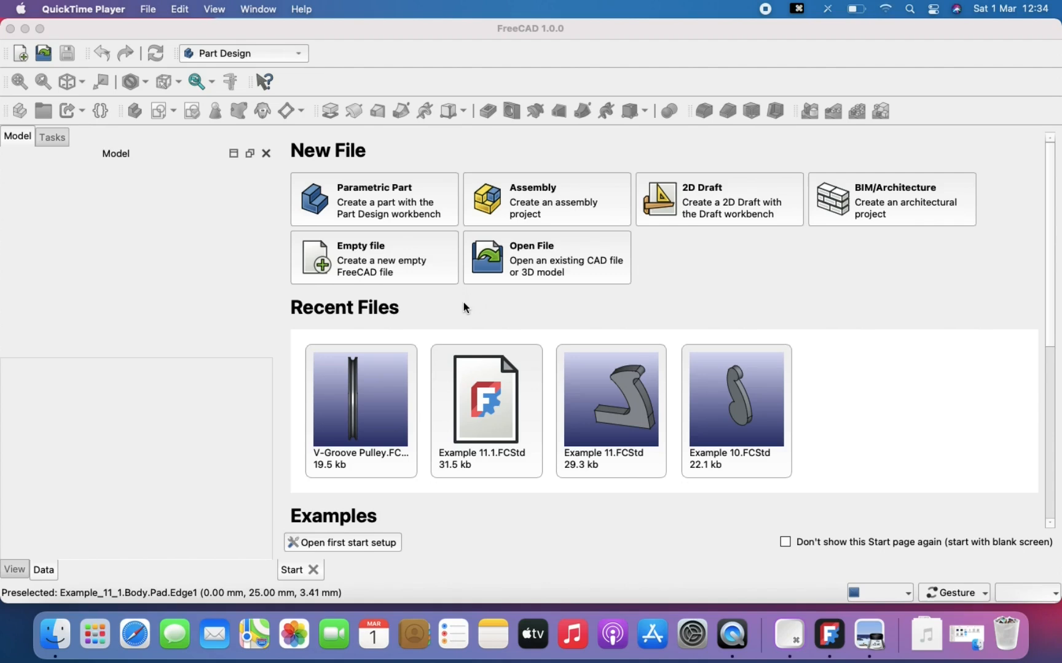
Create a new parametric part, check the Block 001 drawing in Preview, and return to FreeCAD
click(405, 213)
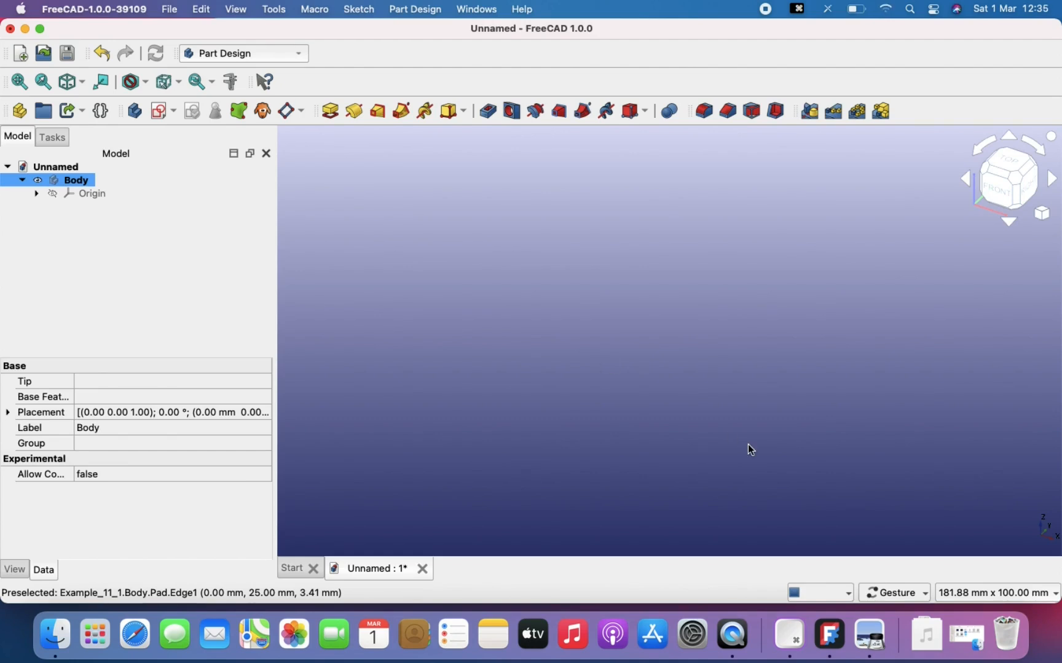
click(869, 635)
scroll(557, 324, down, 3)
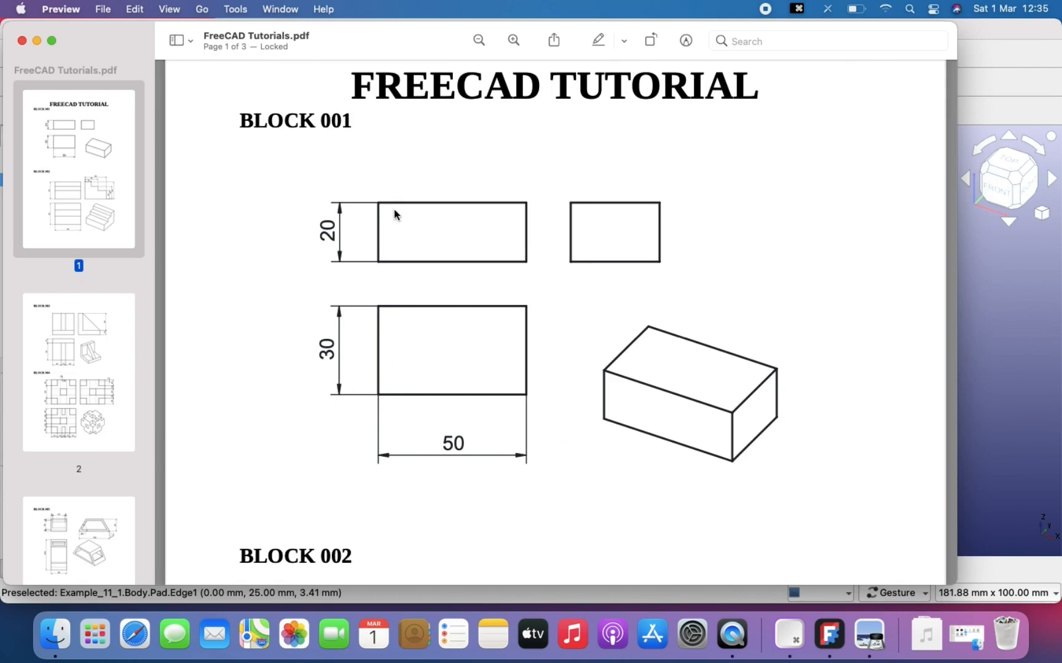
click(1016, 317)
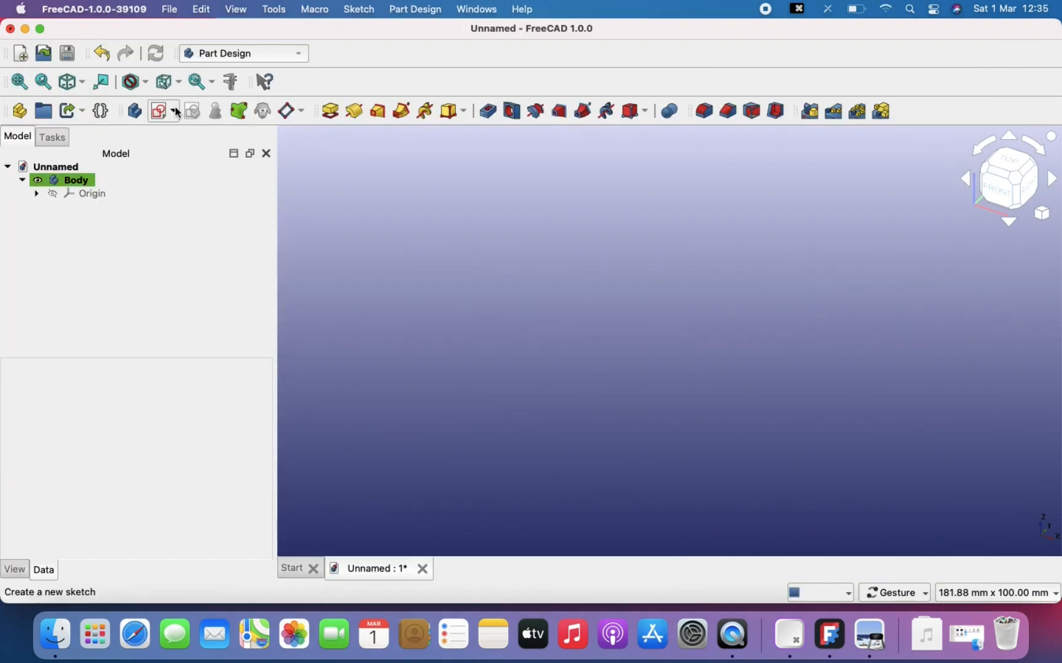
Start a new sketch on the XY plane of the body
click(158, 117)
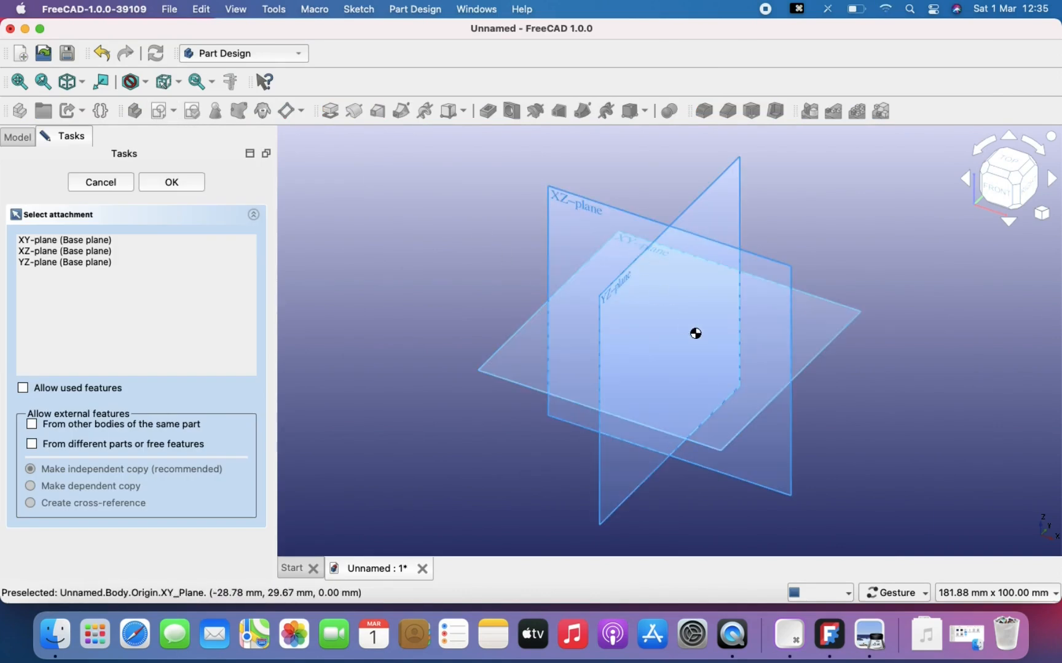
click(695, 333)
right_drag(615, 360, 589, 382)
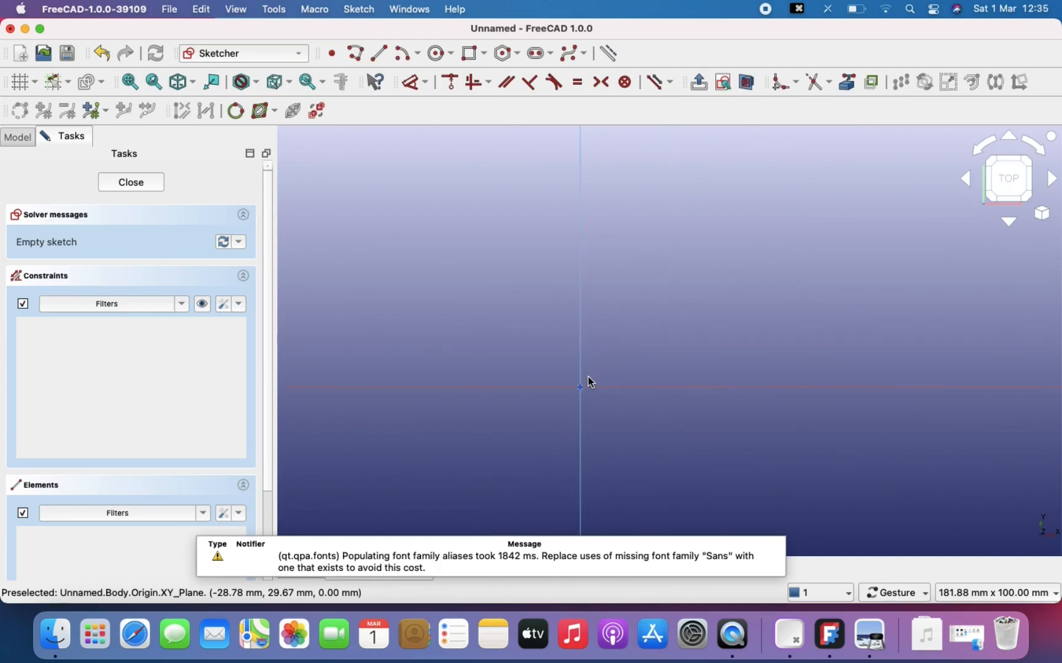
Draw a rectangle from the sketch origin, 50 mm wide and 30 mm high
click(471, 54)
click(580, 387)
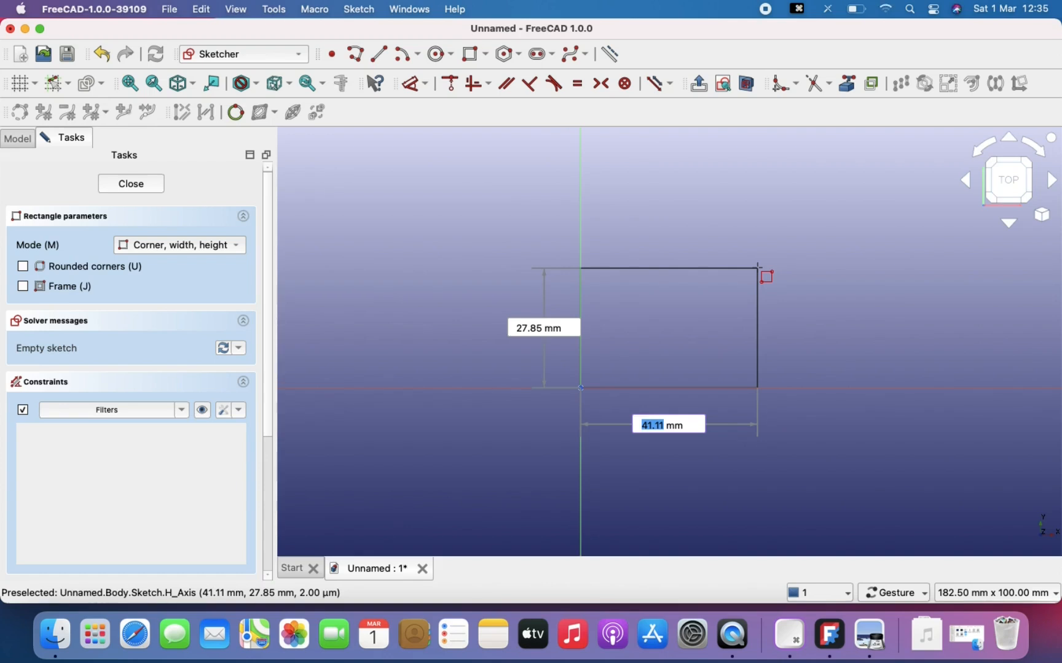
text(50)
key(Tab)
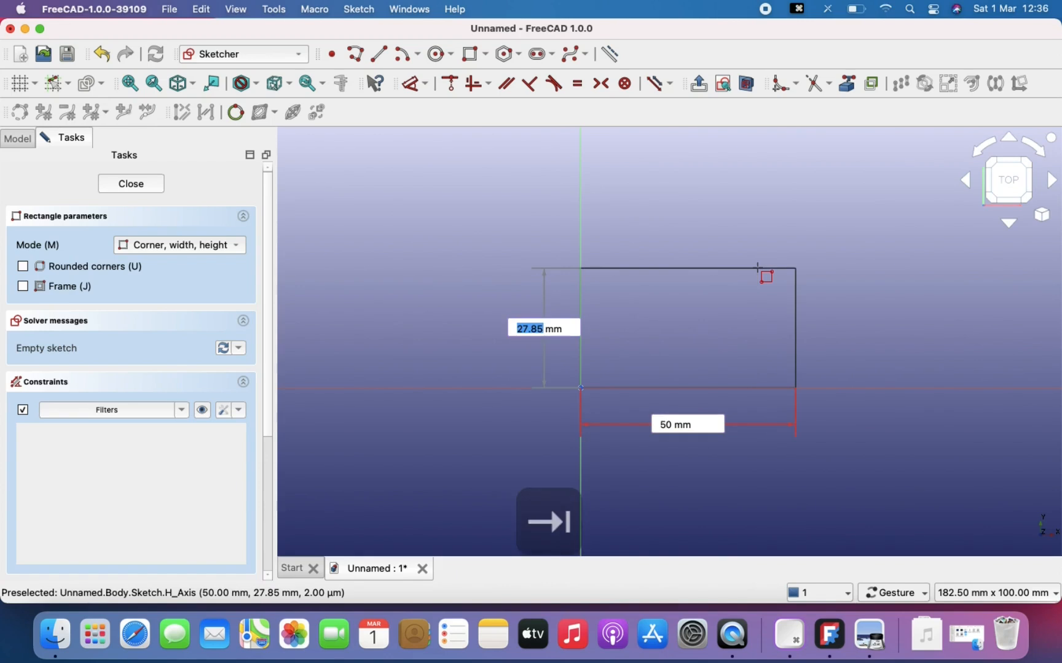
text(30)
key(Return)
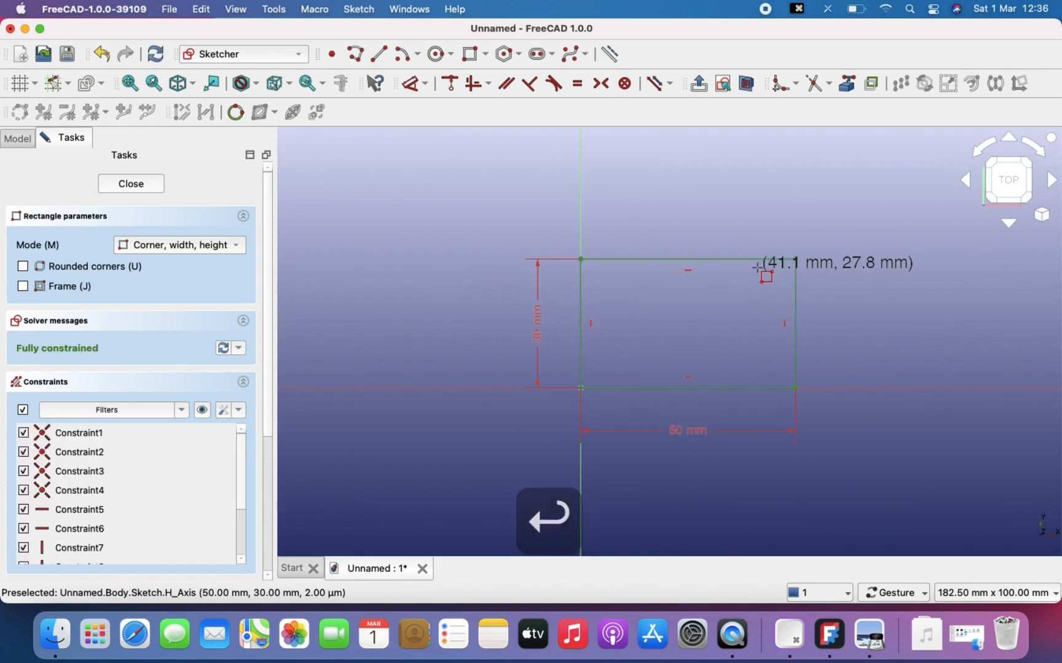
Recheck the Block 001 drawing in Preview, then return to FreeCAD and close the rectangle sketch
click(867, 656)
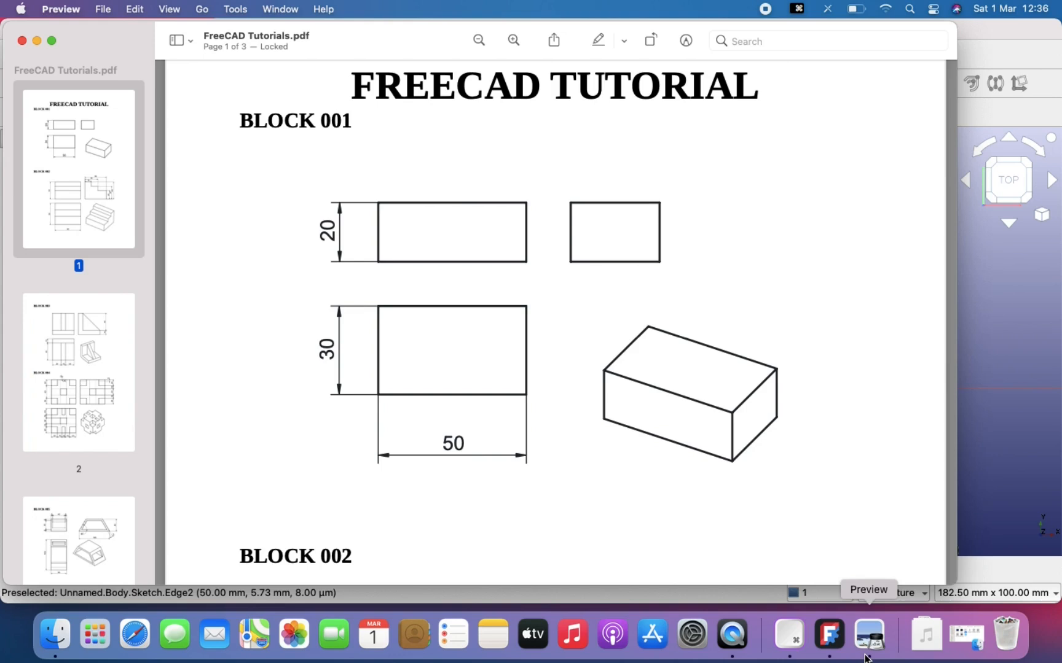
click(1010, 381)
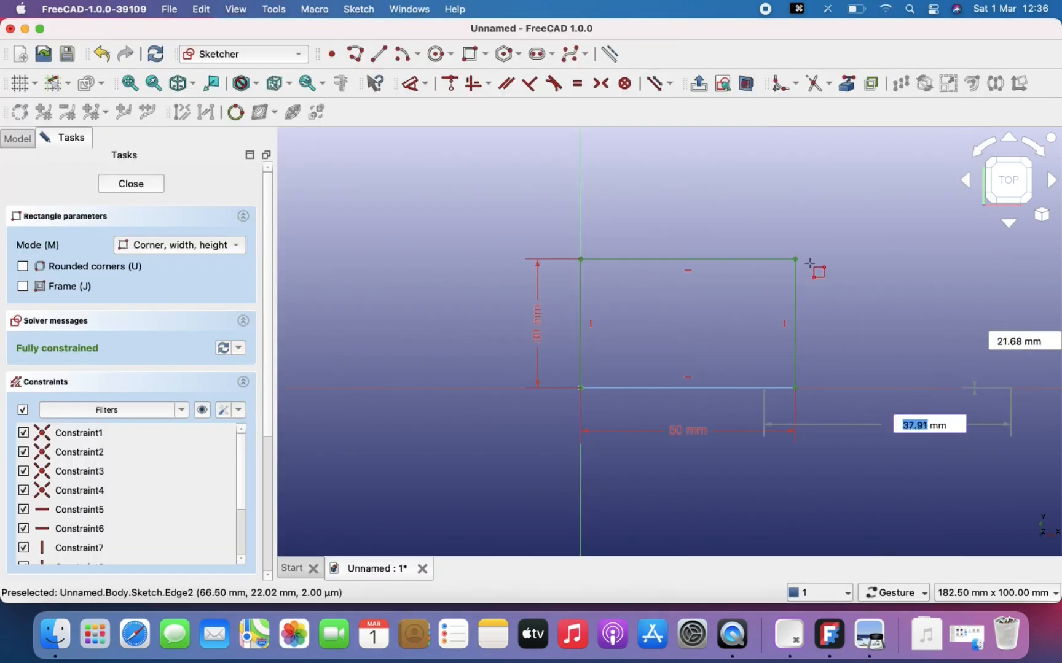
key(Escape)
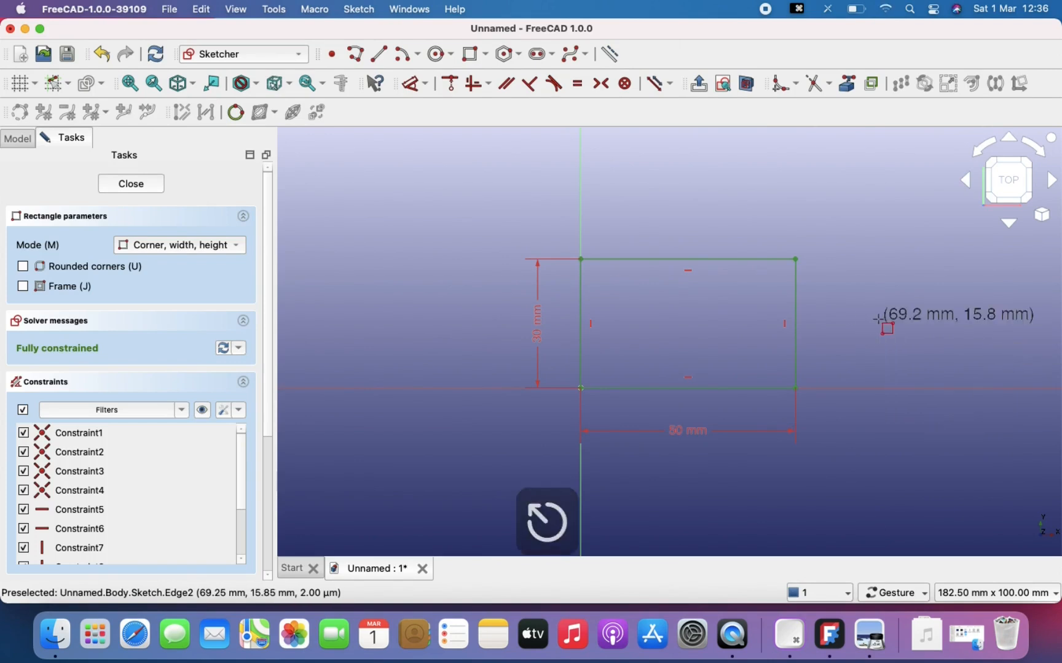
right_drag(735, 438, 611, 453)
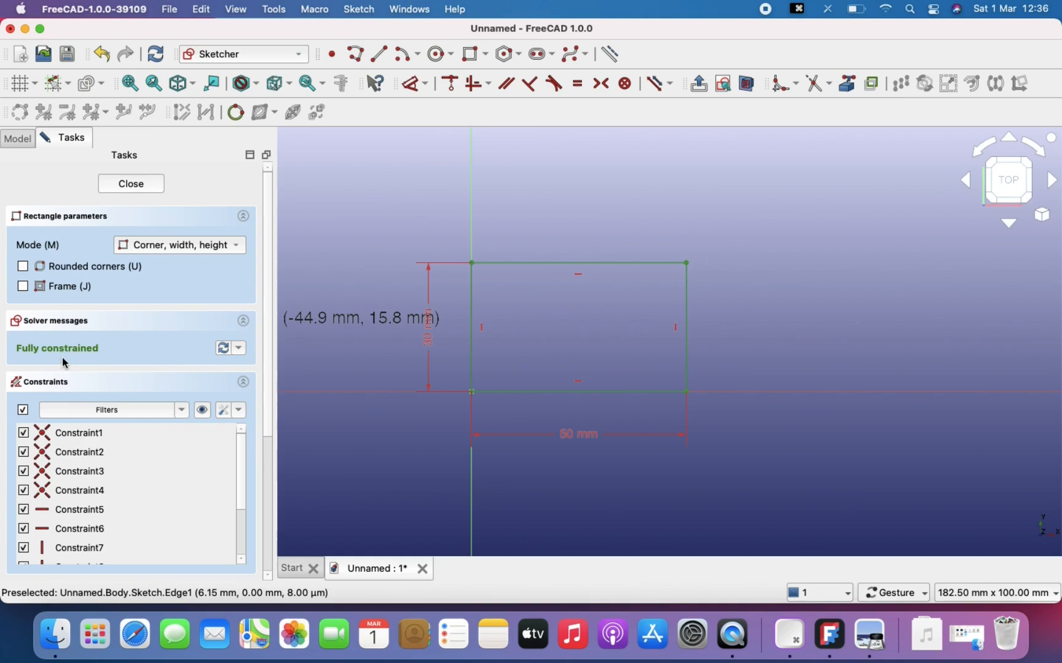
click(132, 186)
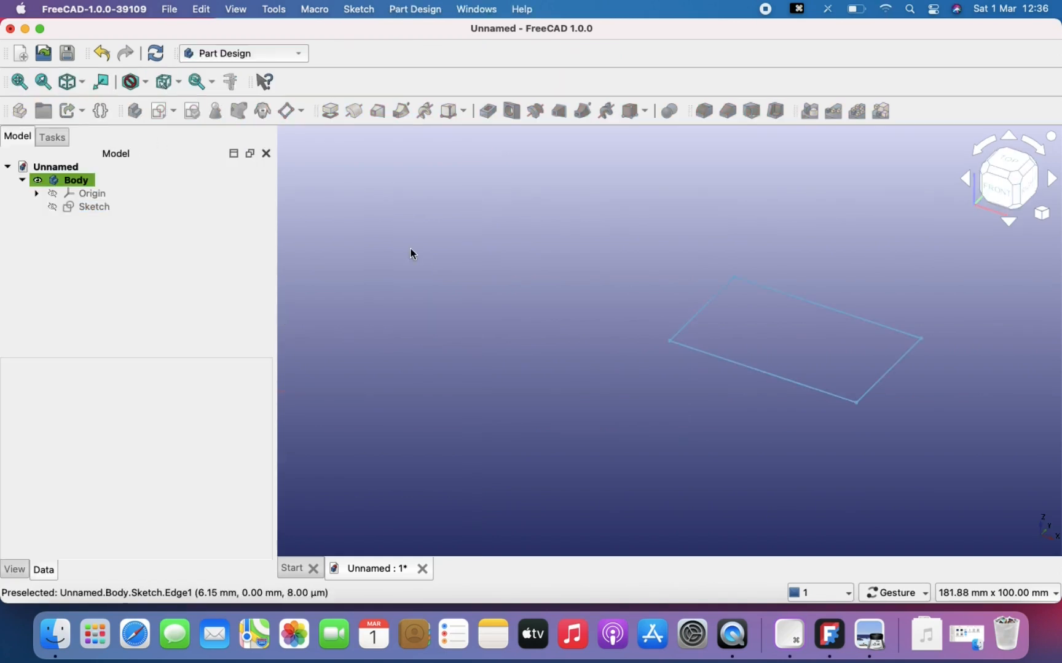
Pad the rectangle sketch to a length of 20 mm, checking the height on the Block 001 drawing in Preview
right_drag(748, 372, 638, 377)
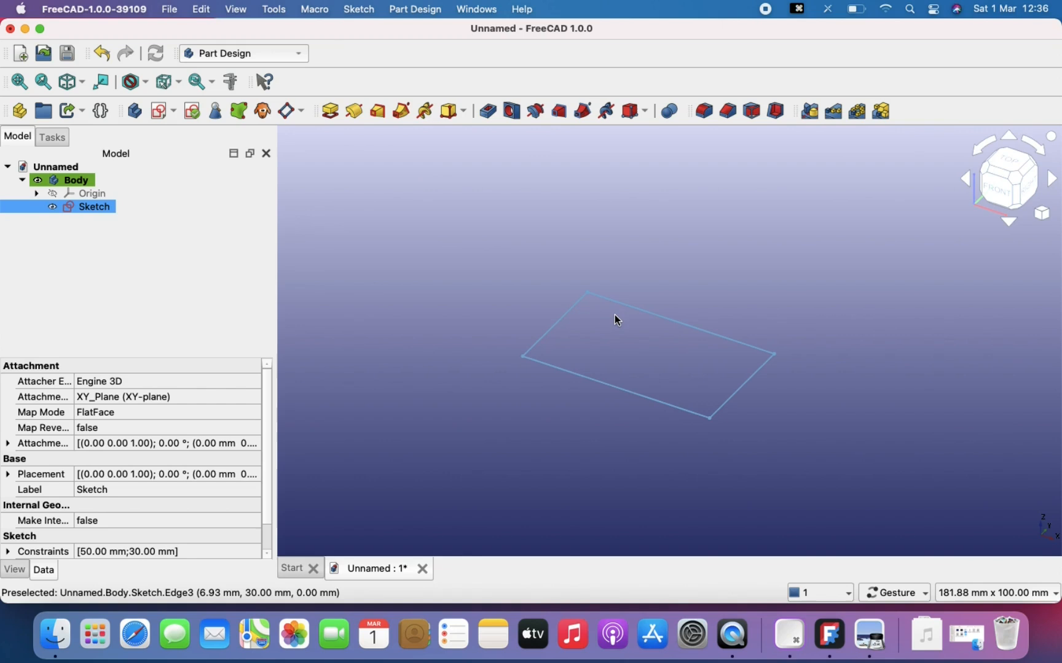
click(330, 112)
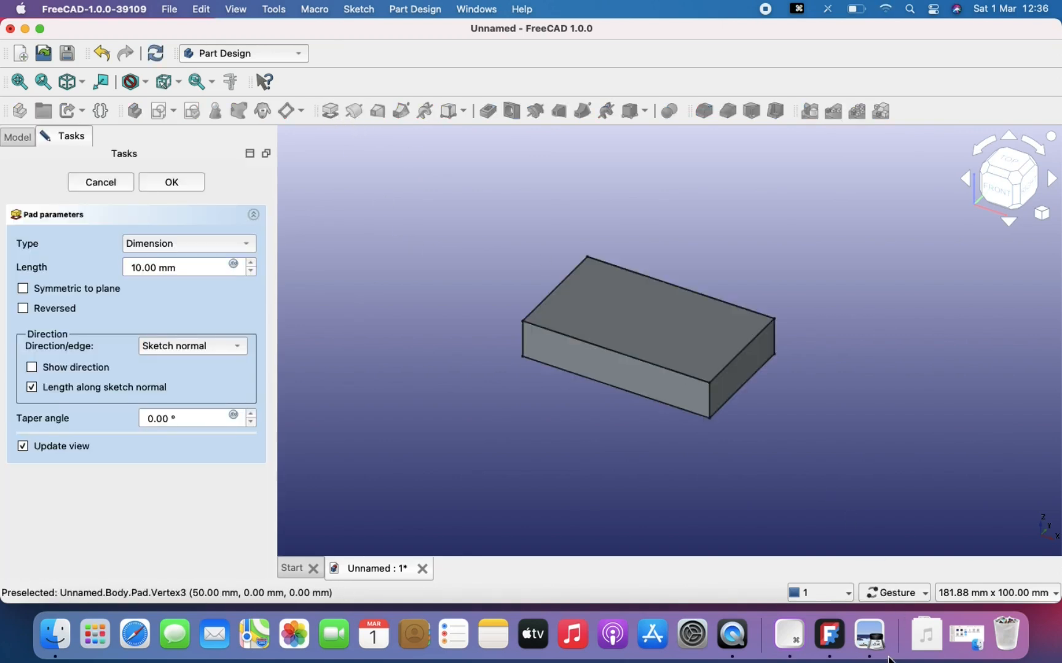
click(869, 636)
click(995, 450)
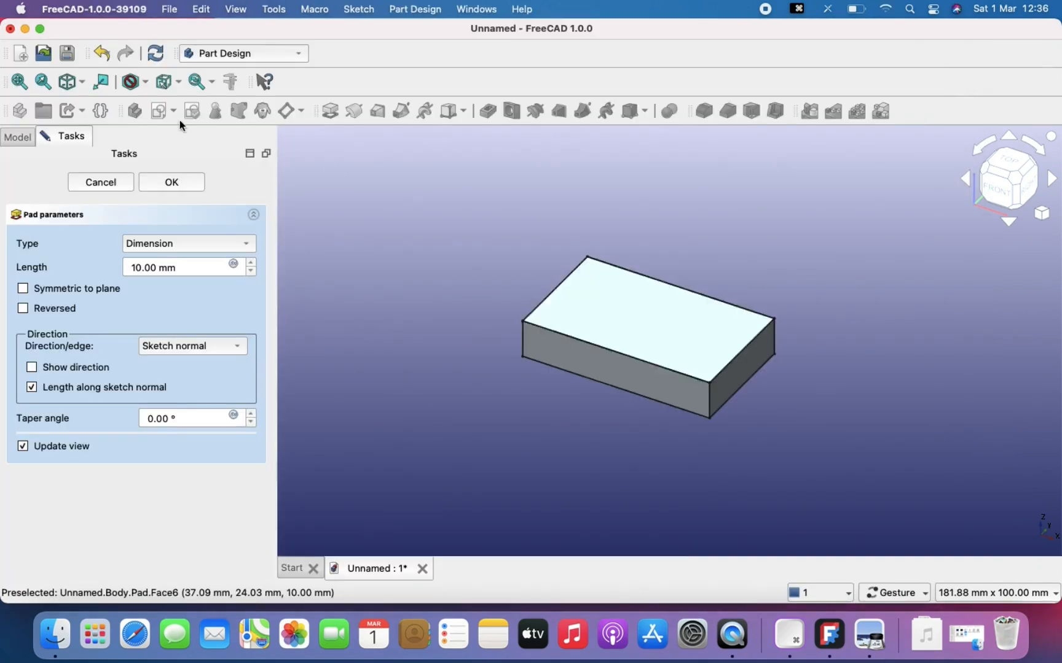
click(143, 274)
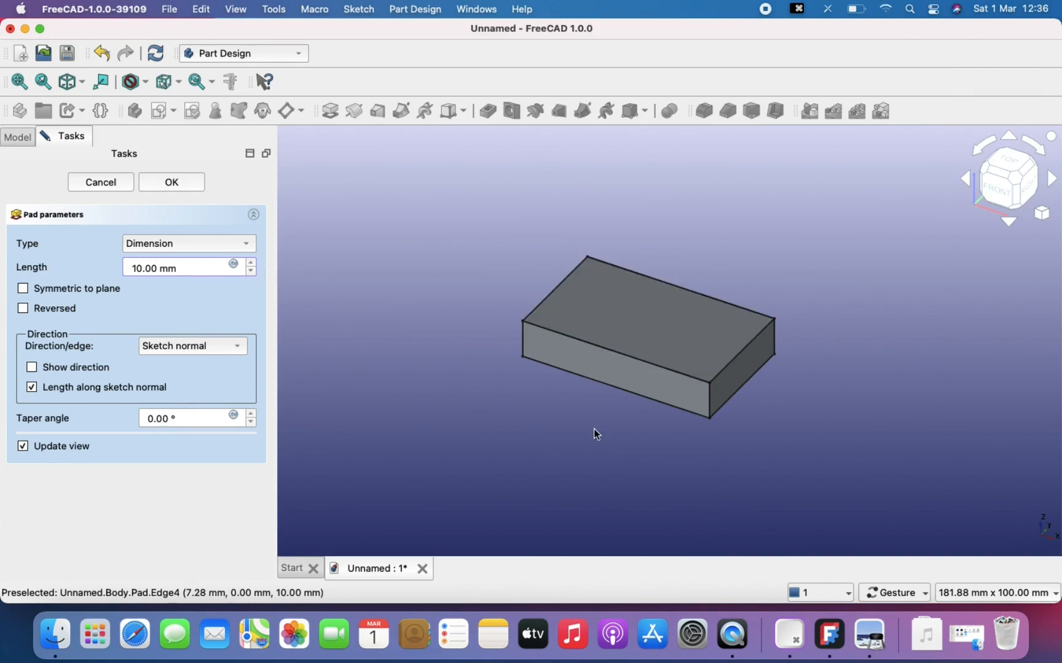
click(138, 269)
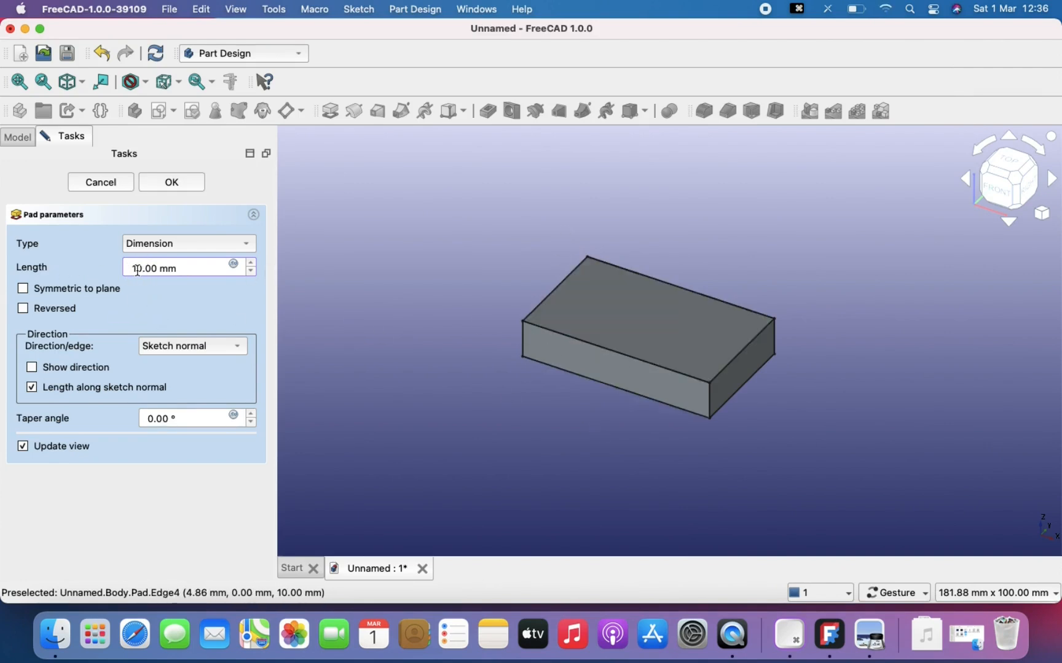
key(BackSpace)
text(2)
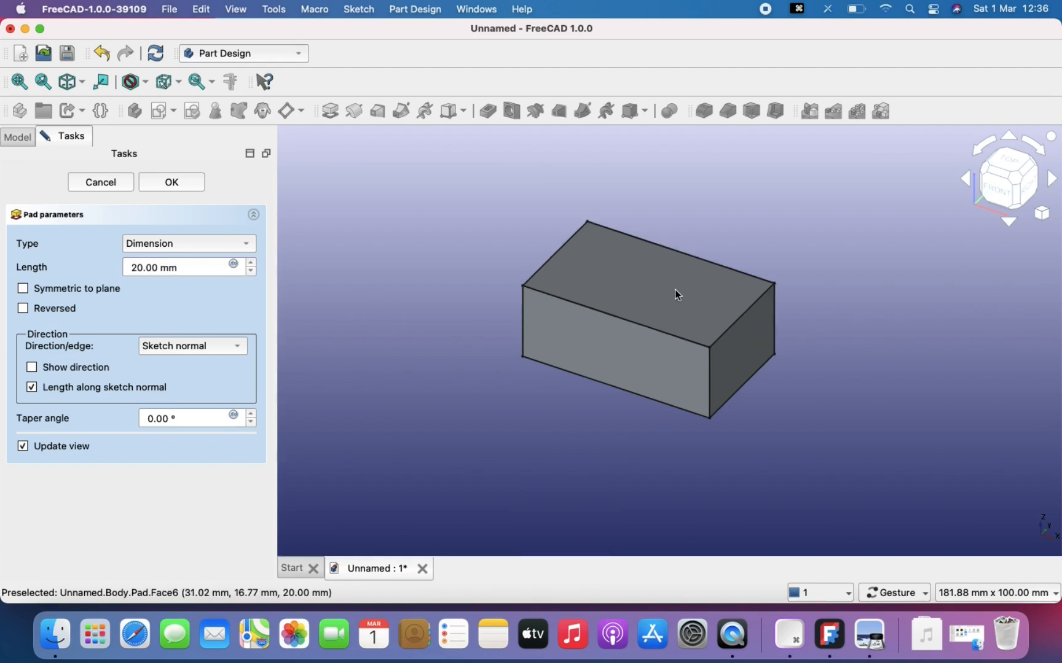
click(174, 181)
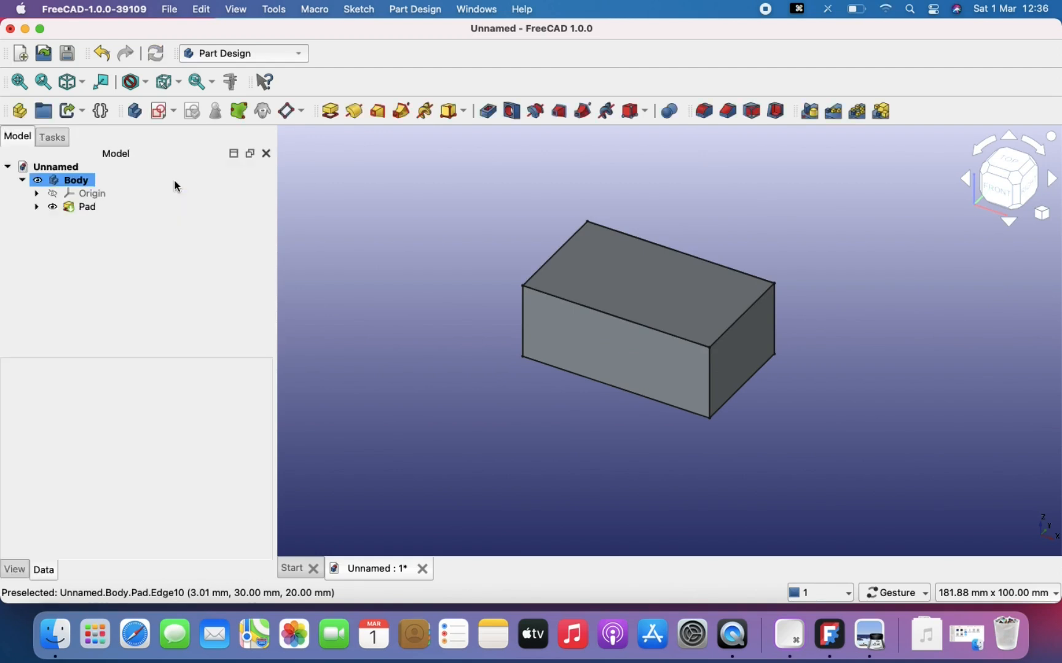
scroll(667, 335, down, 3)
right_drag(661, 335, 680, 357)
scroll(603, 351, up, 3)
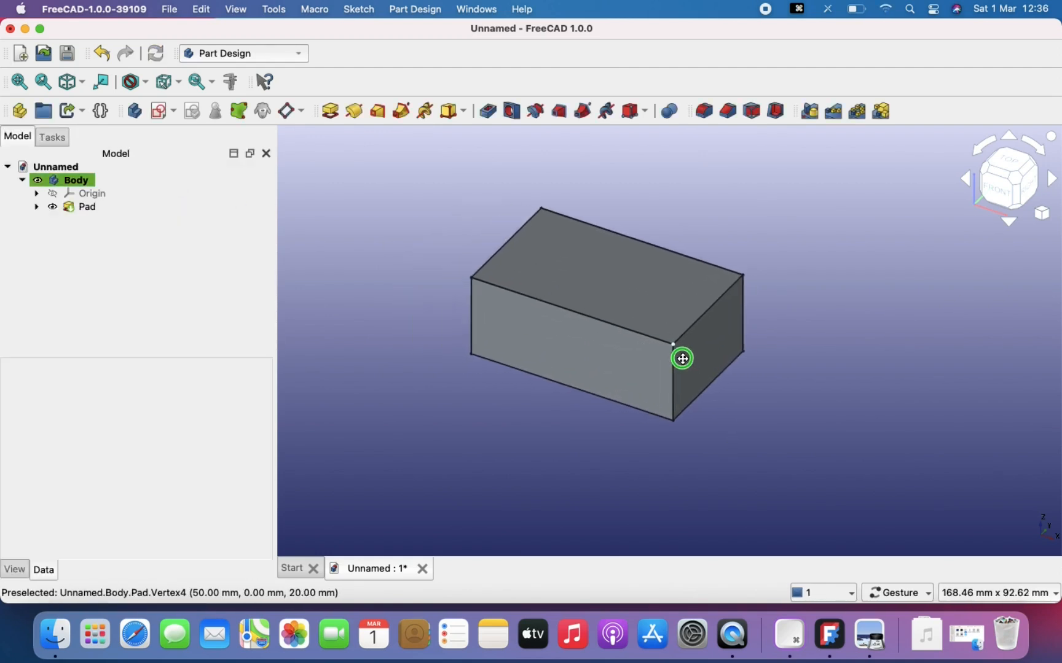
scroll(681, 356, down, 2)
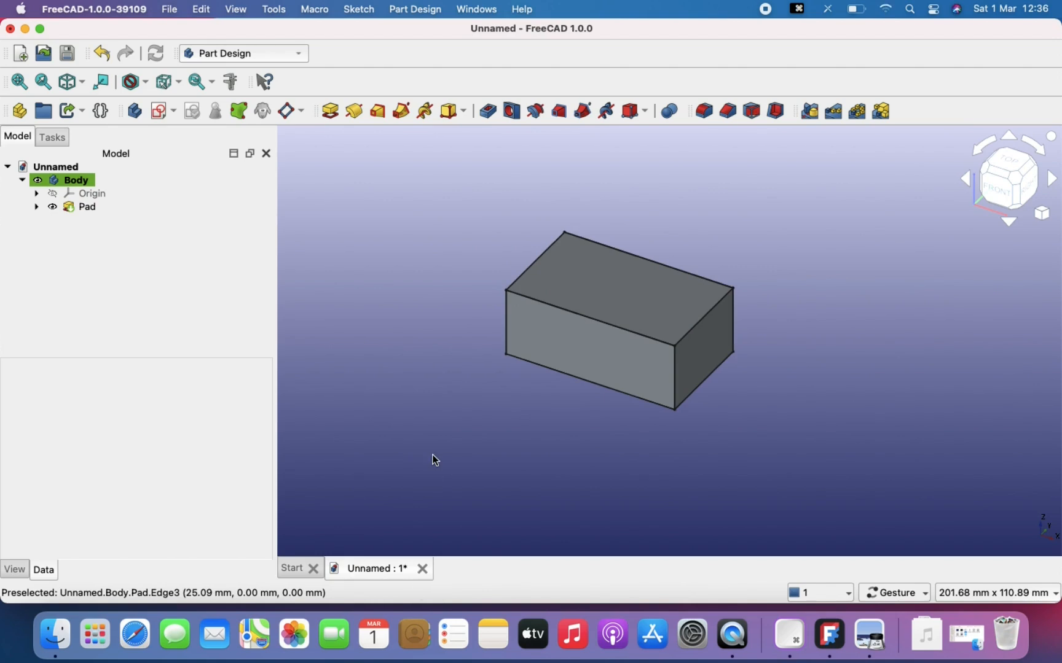
Save the document in the FreeCAD folder under the name "Practice 1"
key(super+s)
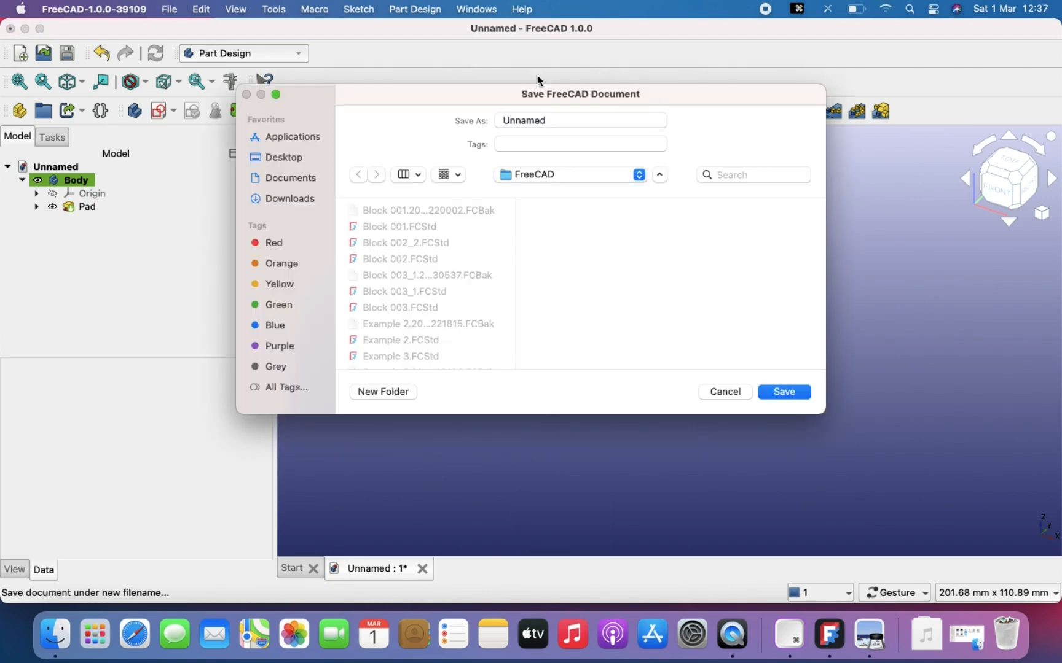
click(507, 118)
text(Pr)
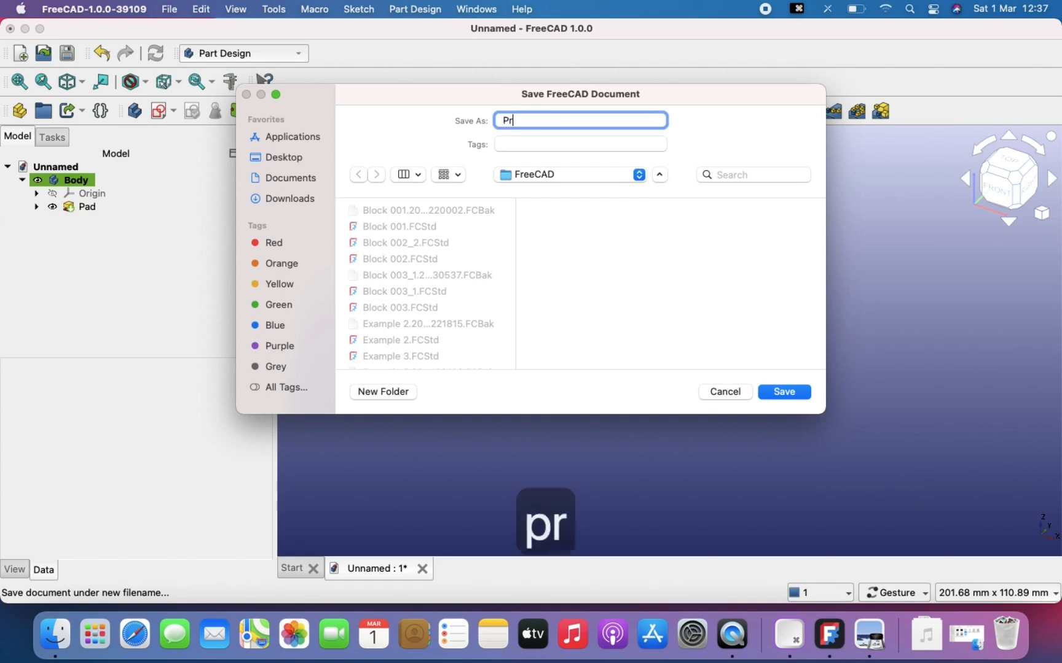
text(actic)
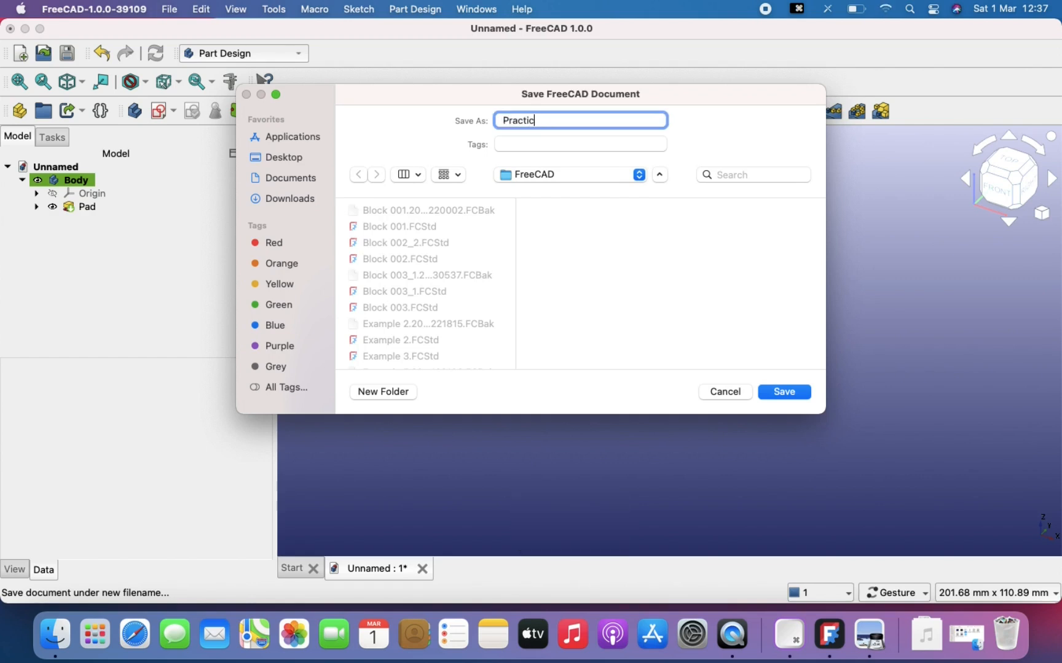
text(e 1)
key(Return)
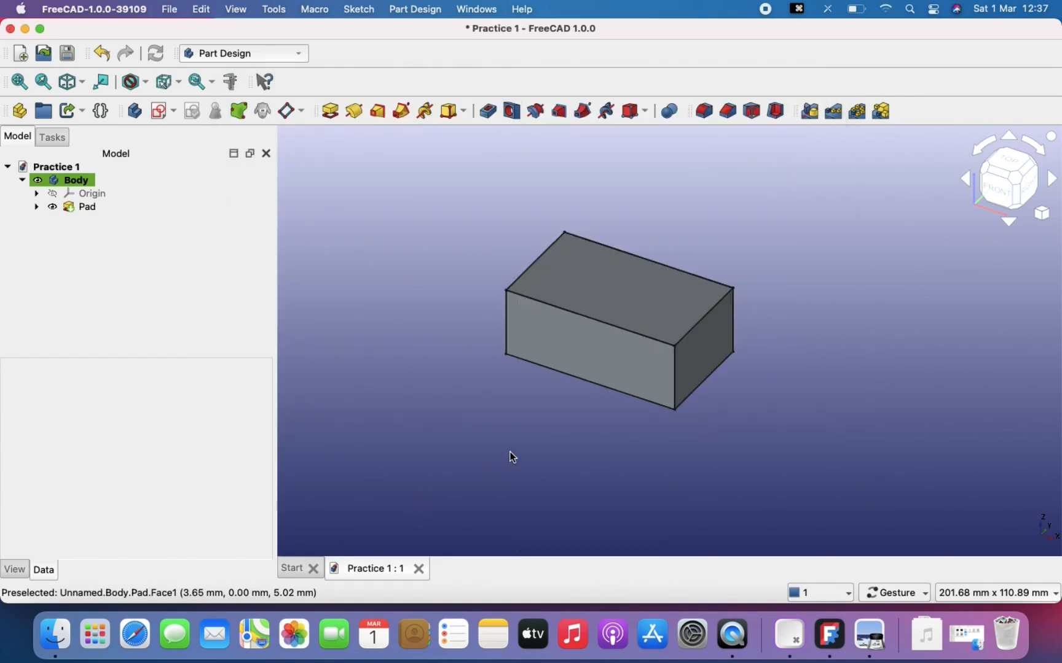
Create a new empty document, examine the Block 002 stepped block drawing in Preview, and return to FreeCAD
key(super+n)
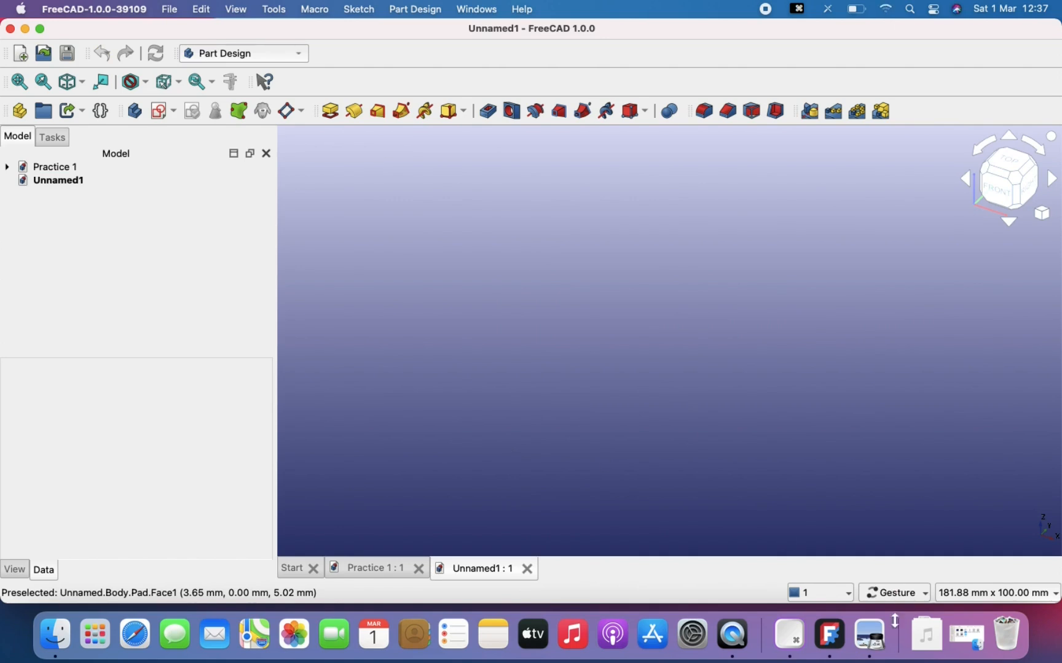
click(870, 655)
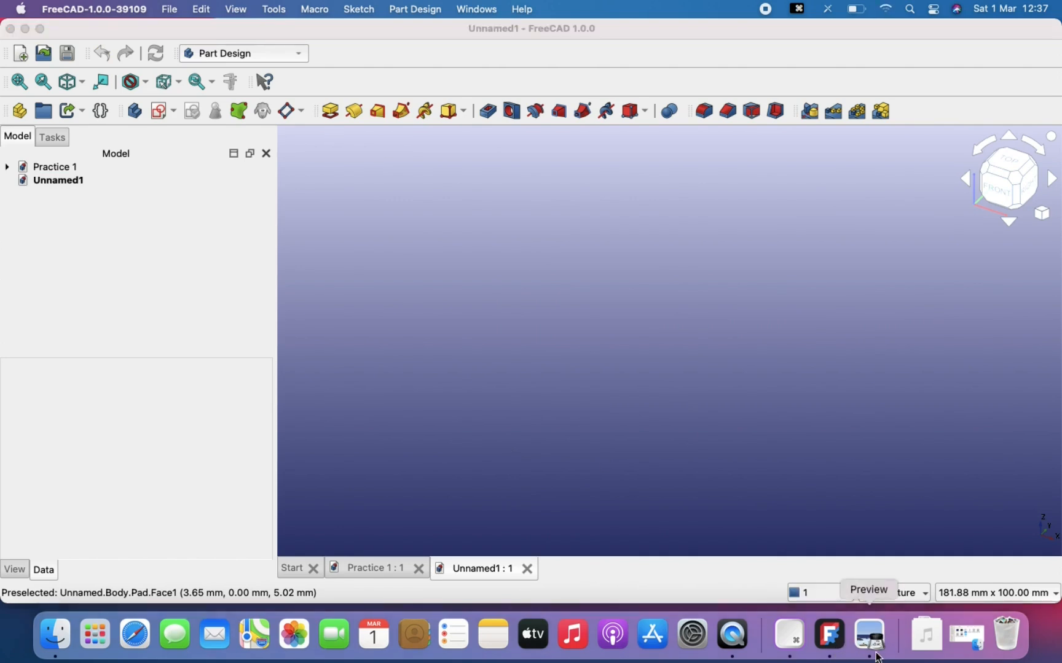
scroll(497, 419, down, 10)
scroll(498, 420, down, 3)
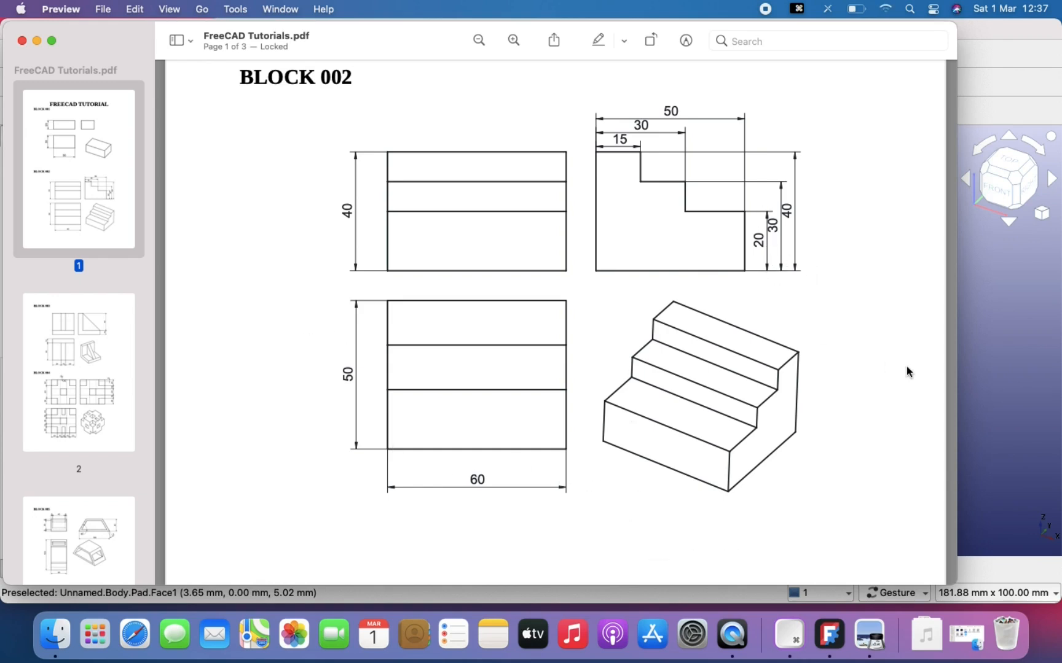
click(998, 432)
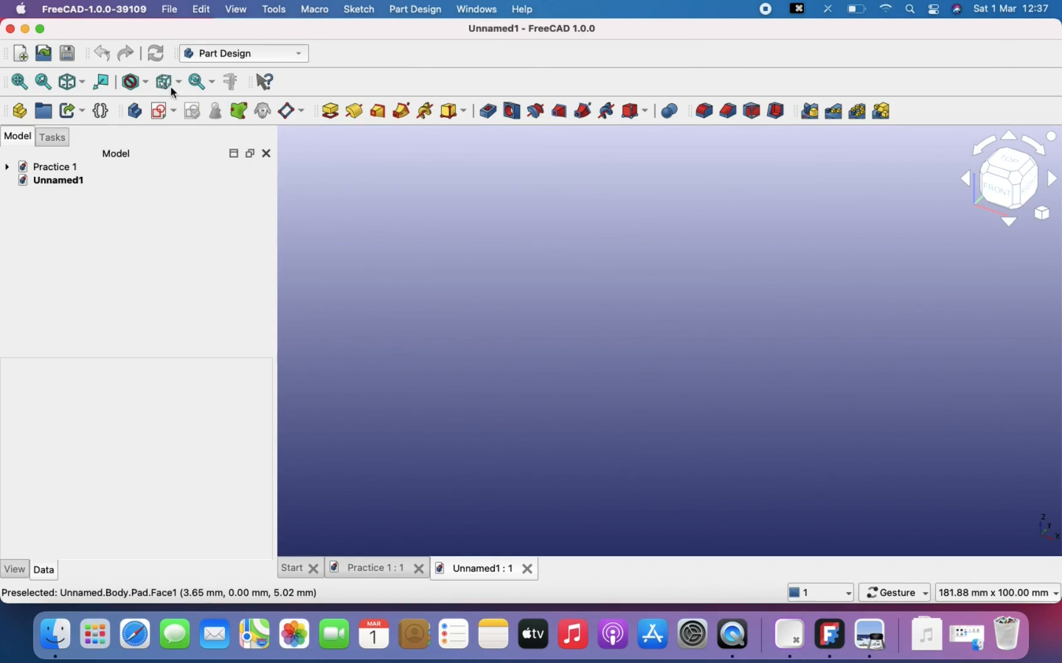
Start a sketch on the XY plane and draw a rectangle from the origin, about 52 mm wide and 48 mm high
click(160, 111)
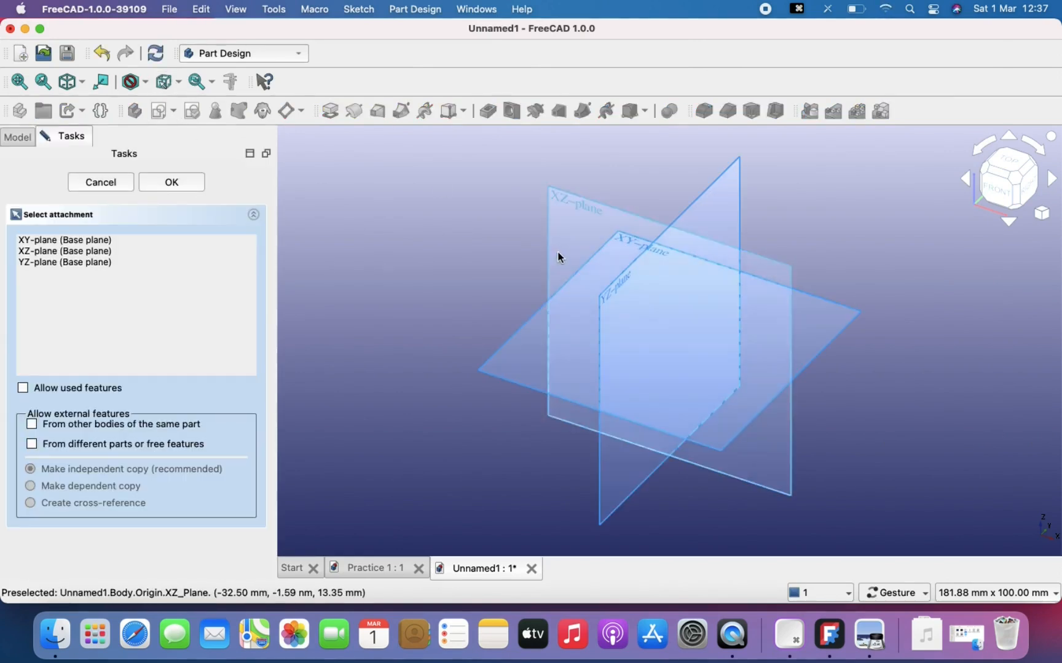
right_drag(713, 334, 534, 449)
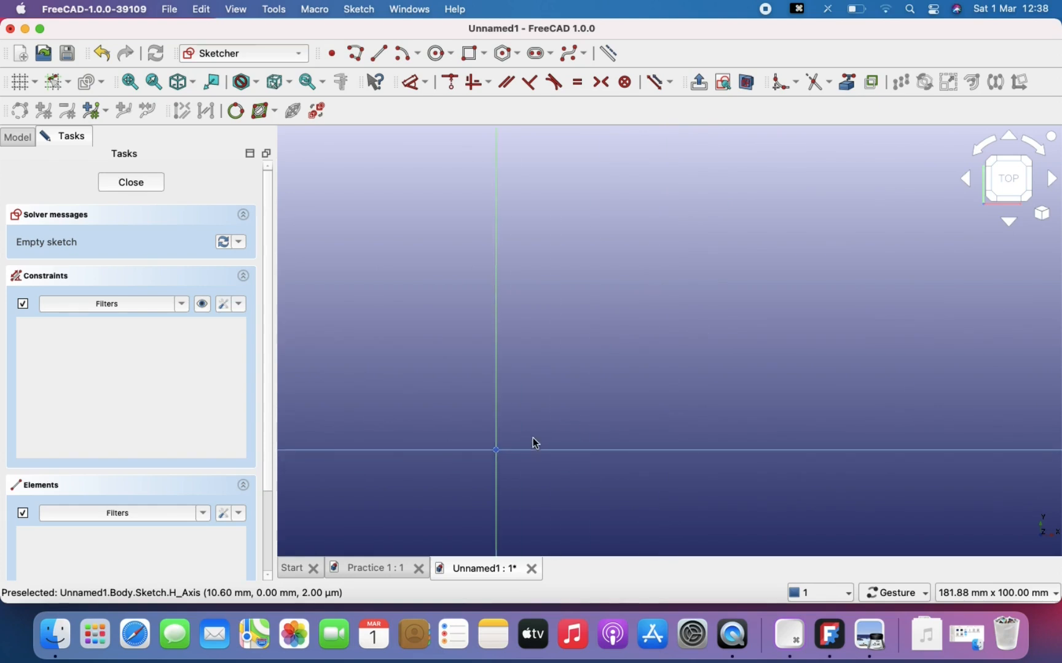
click(471, 54)
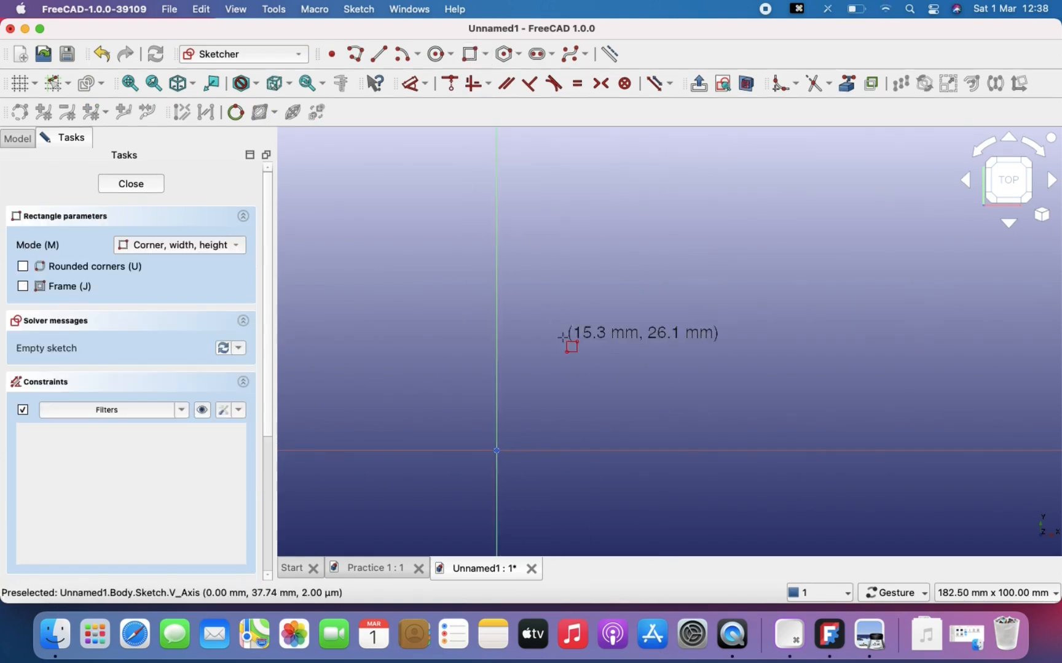
click(497, 450)
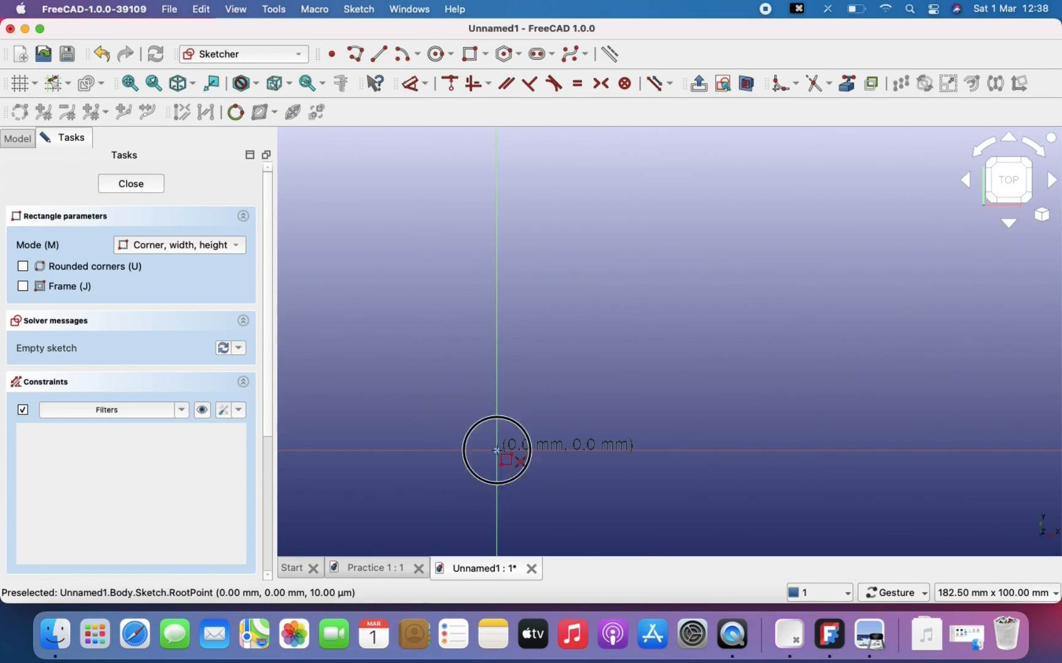
click(719, 242)
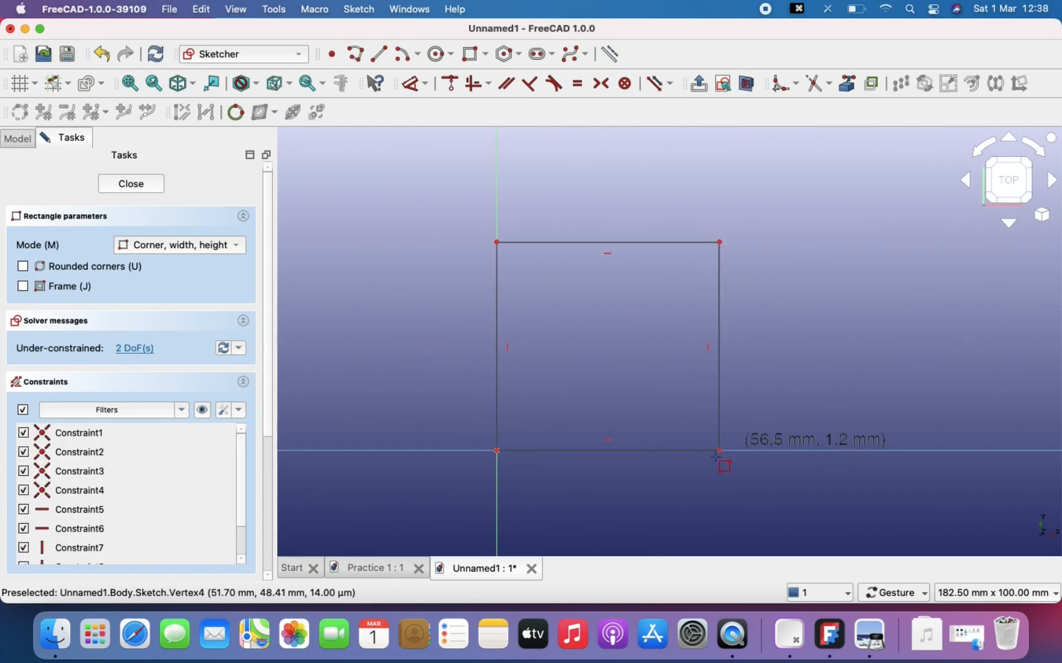
Check the Block 002 drawing in Preview, return to FreeCAD, and dimension the rectangle's bottom edge to 60 mm
click(869, 635)
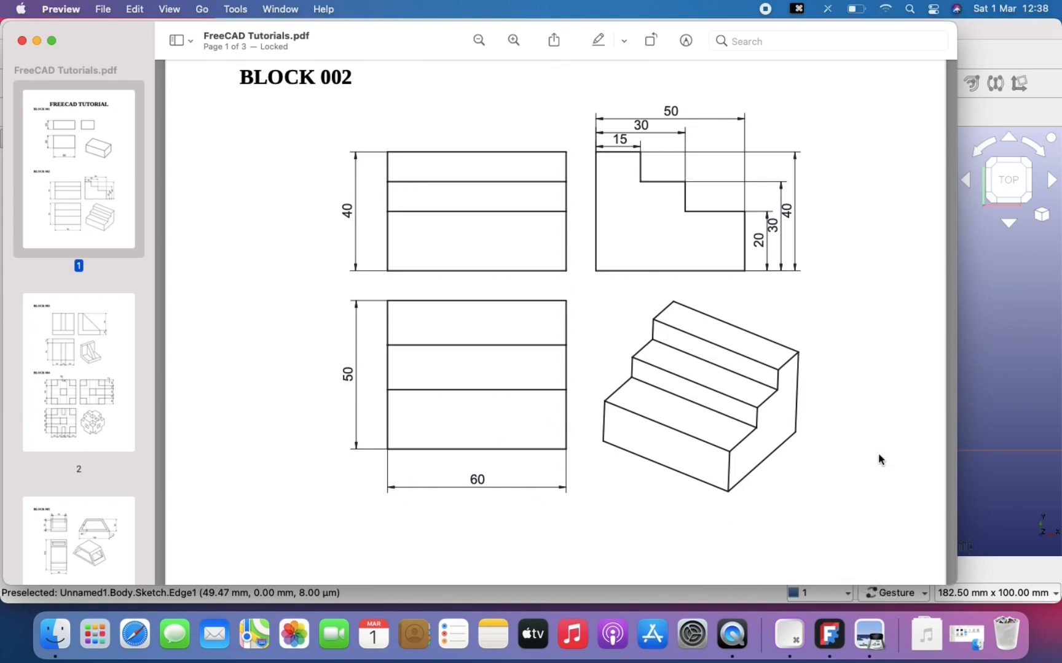
click(990, 421)
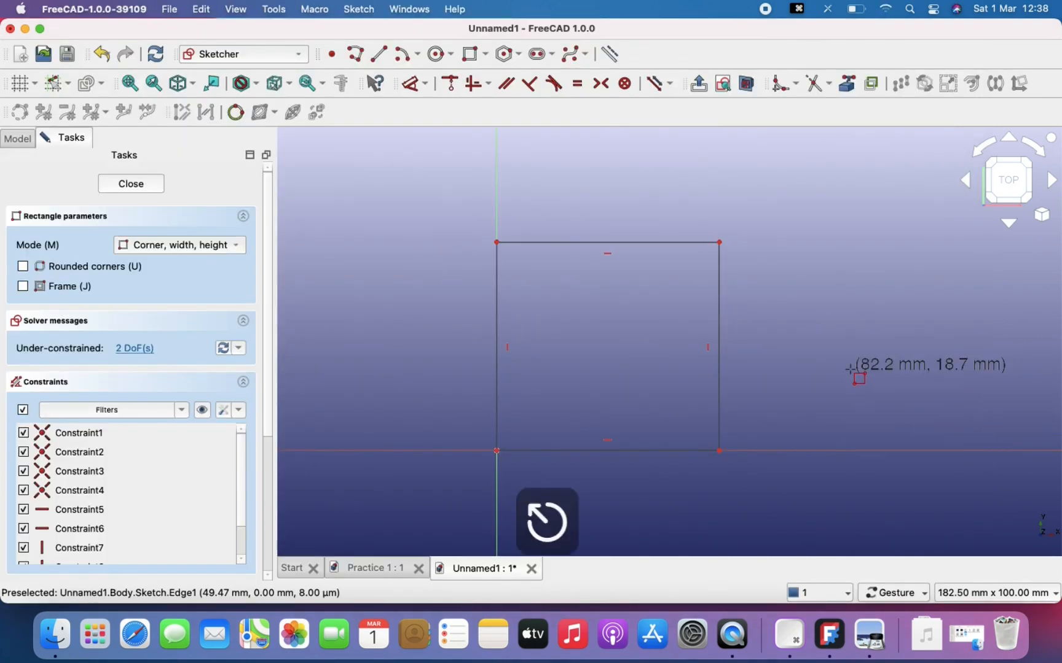
key(Escape)
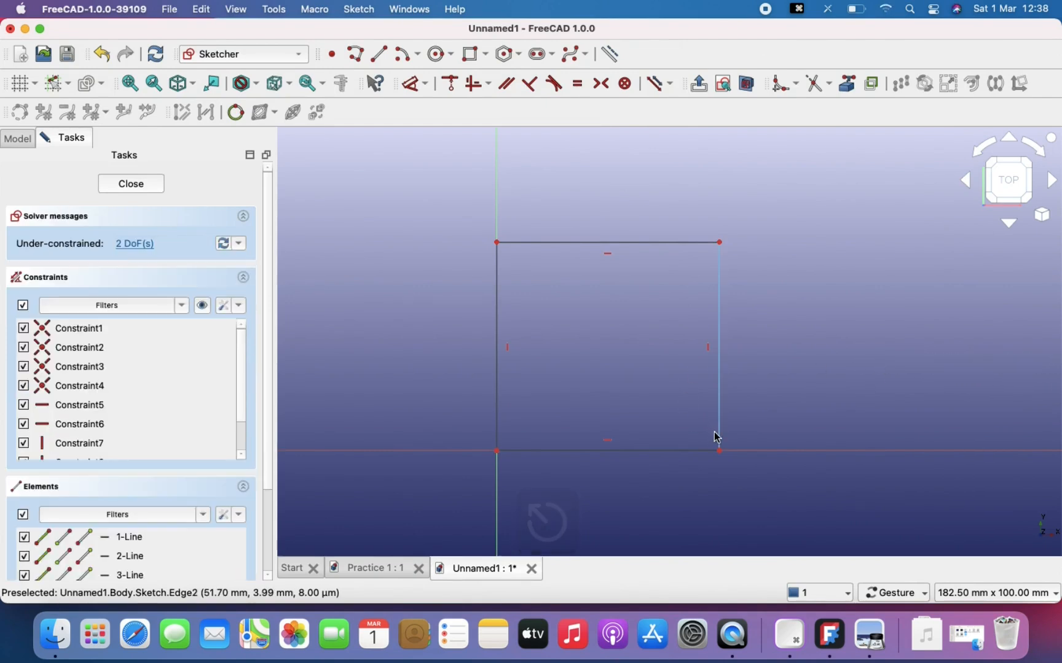
click(409, 84)
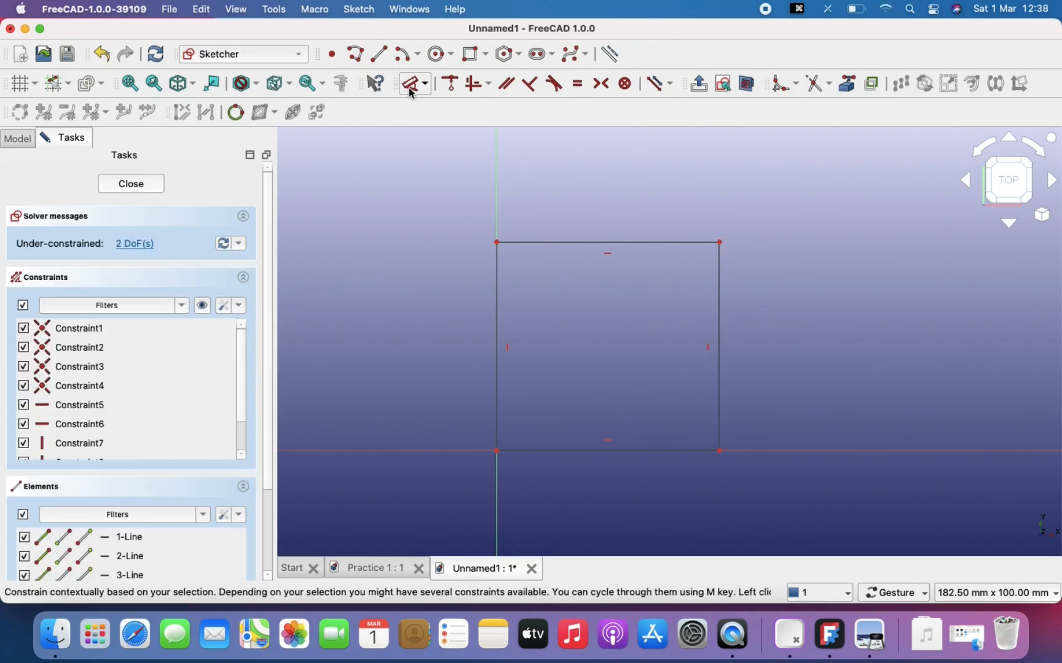
click(581, 451)
click(584, 493)
text(60)
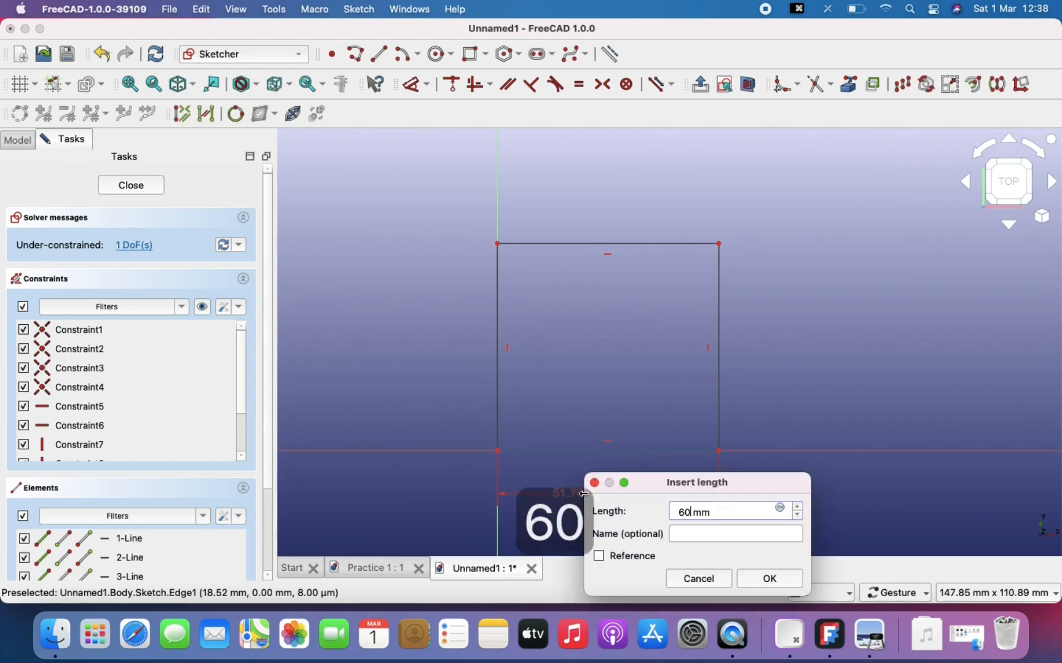
key(Return)
Dimension the rectangle's left edge to 50 mm and close the sketch
click(498, 361)
click(438, 347)
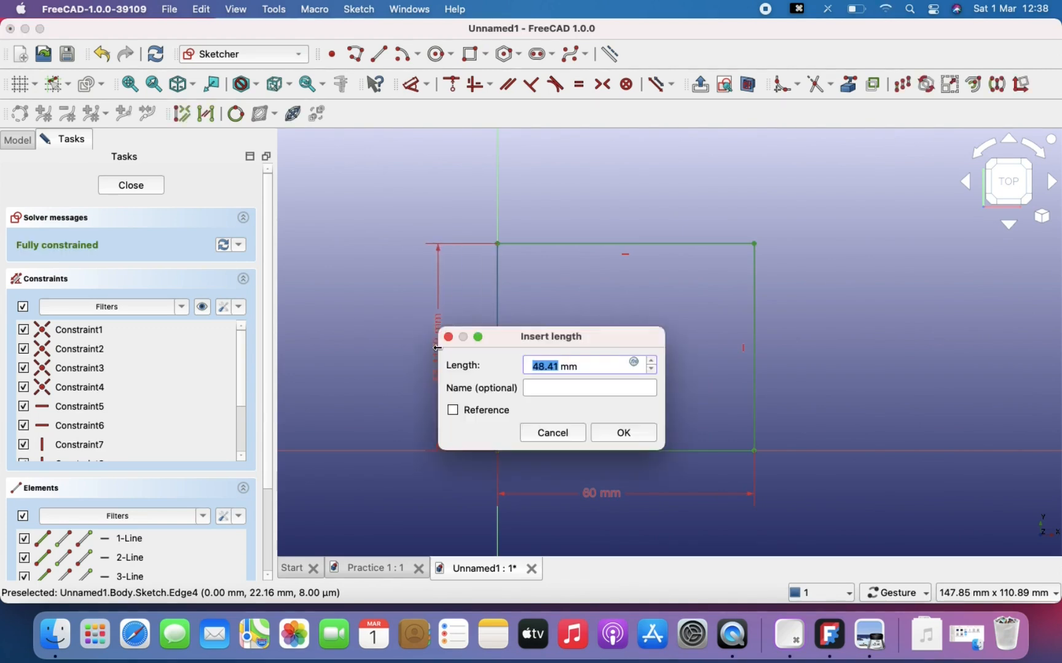
text(50)
key(Return)
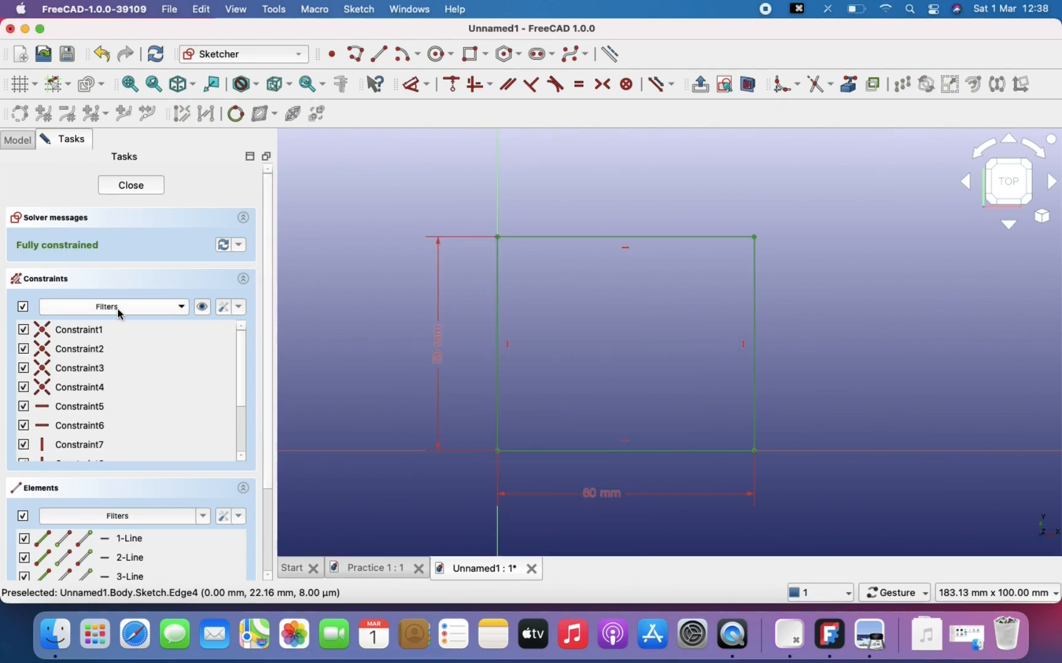
key(Escape)
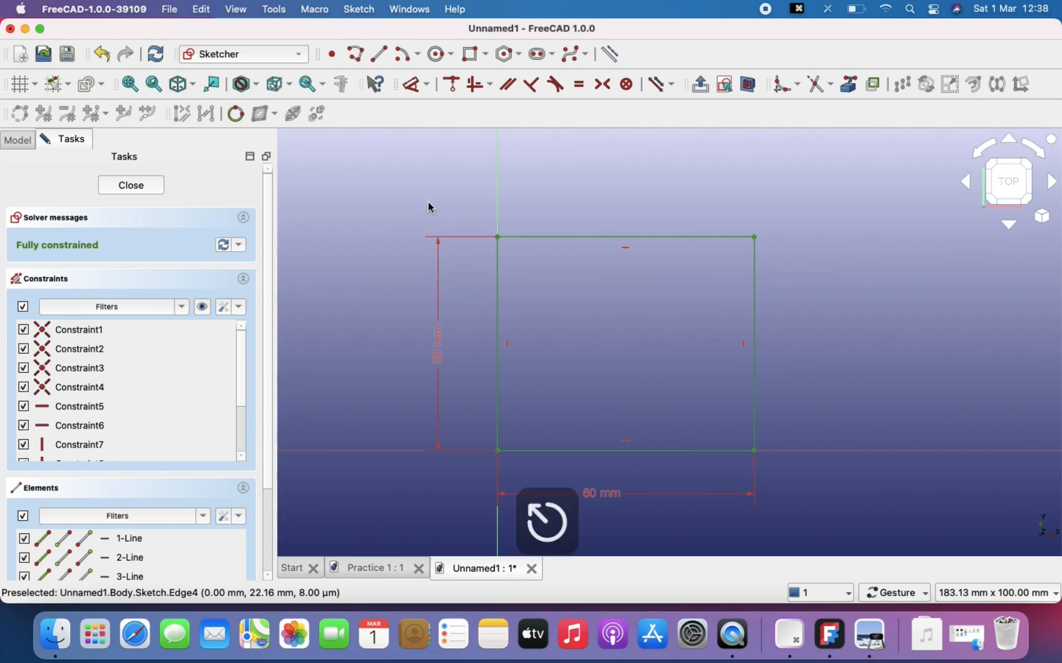
click(114, 189)
Pad the rectangle sketch to a length of 20 mm, checking the first step's height on the Block 002 drawing in Preview
right_drag(745, 332, 500, 334)
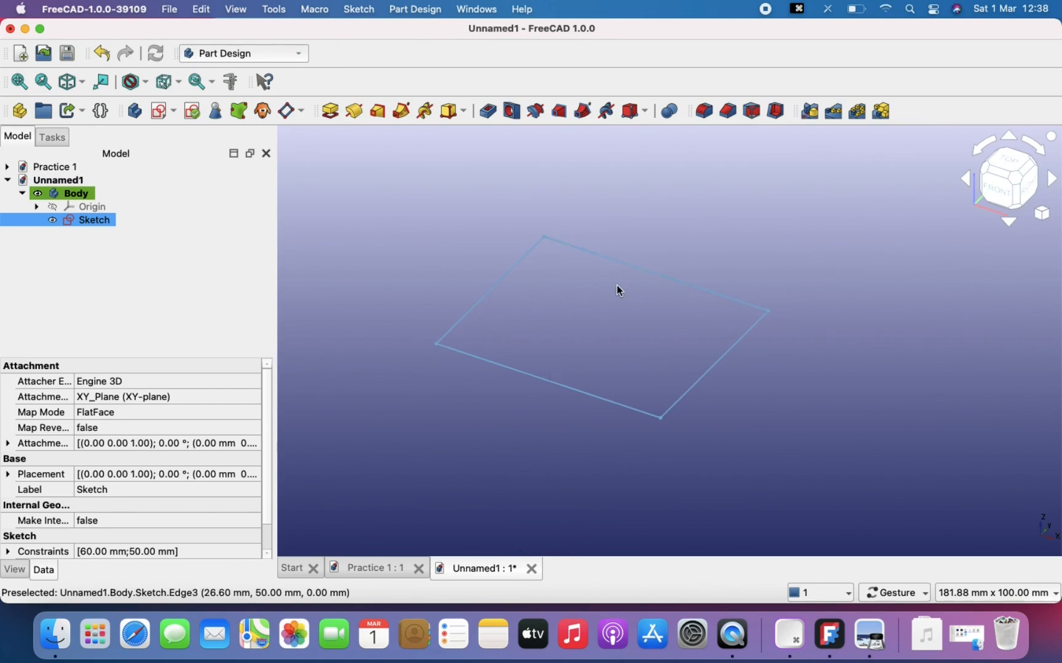
click(322, 108)
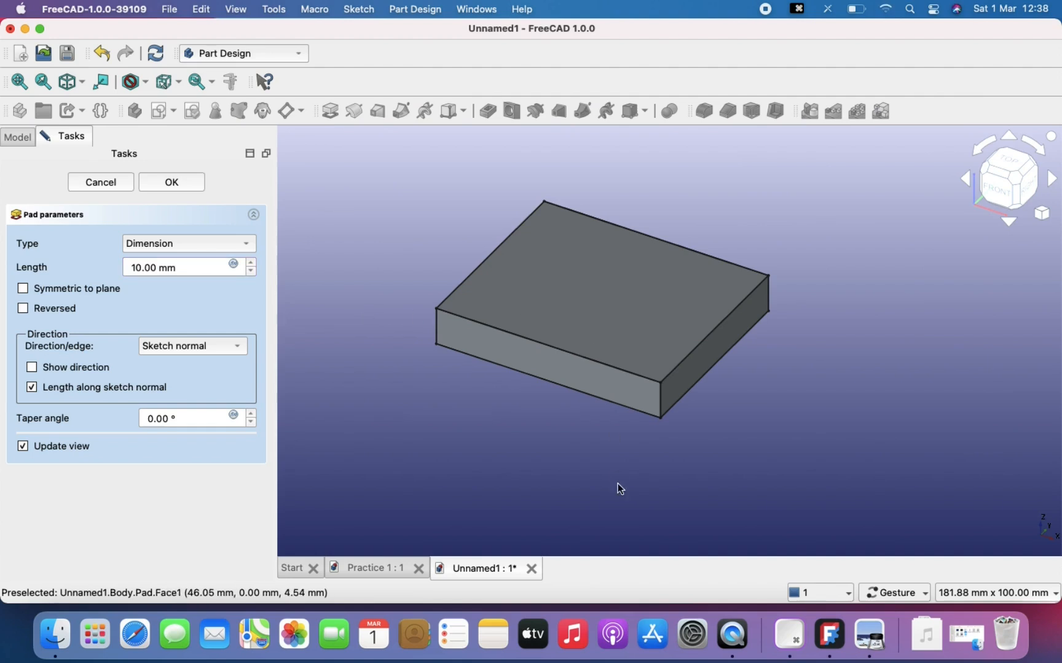
click(869, 634)
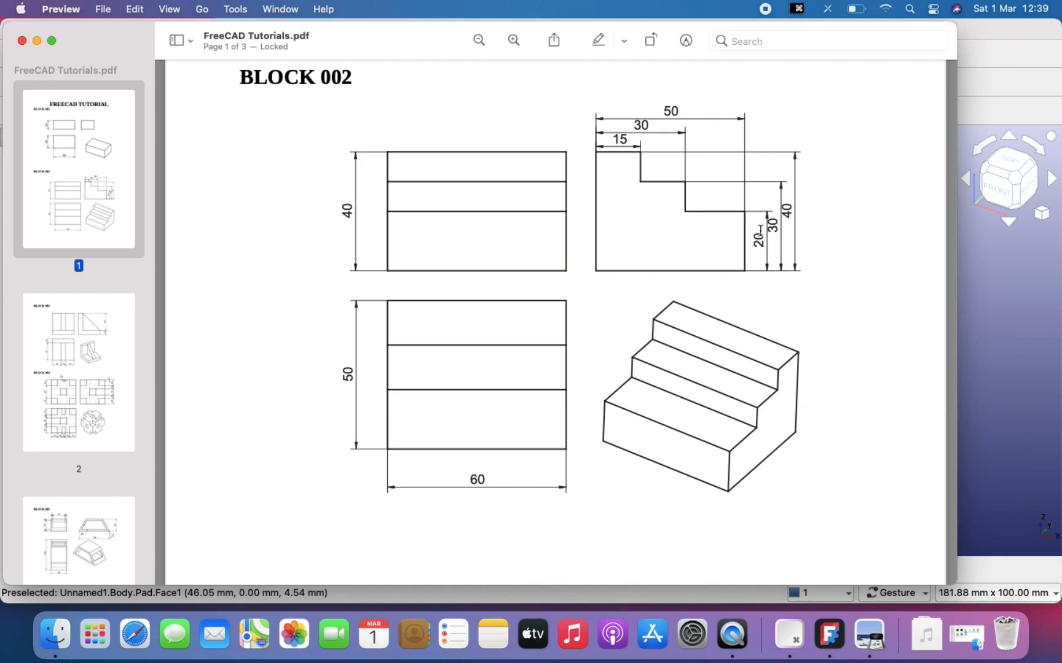
click(1004, 336)
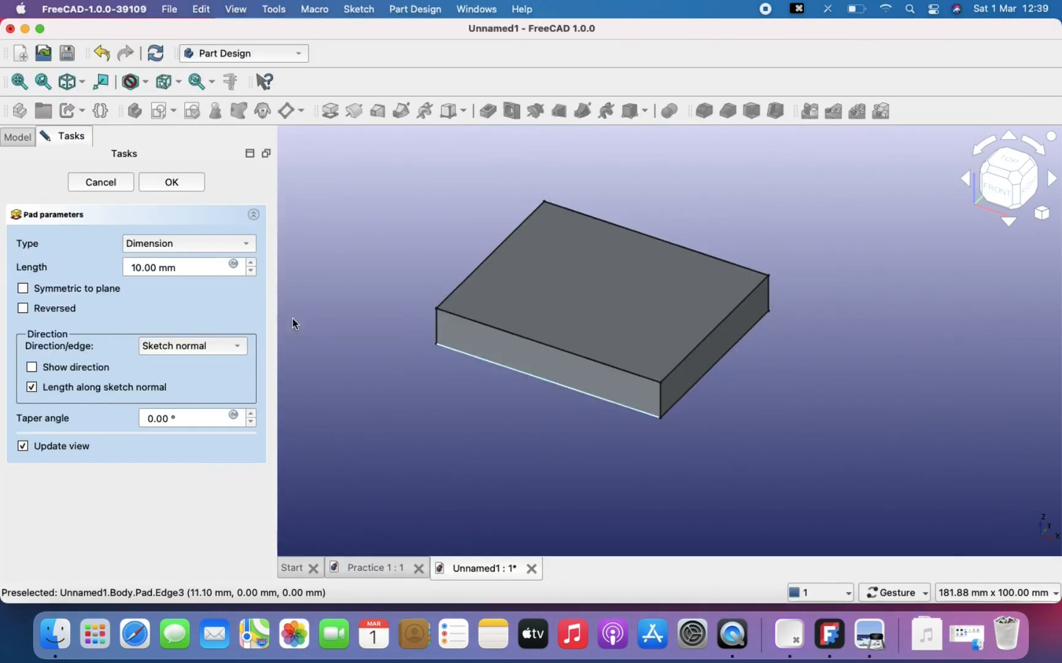
click(135, 269)
key(BackSpace)
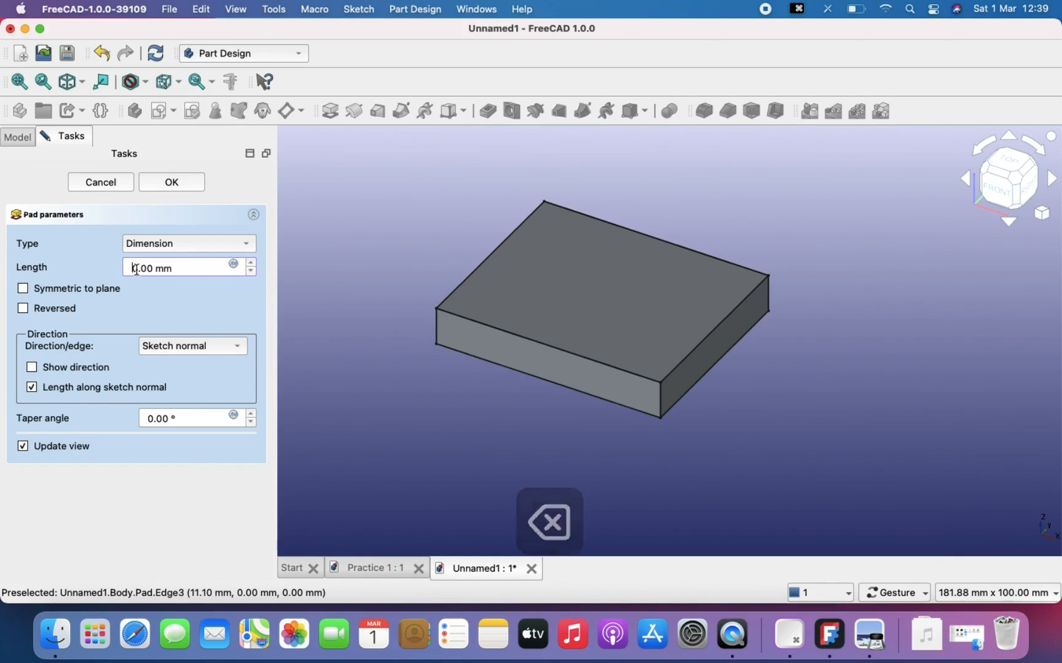
text(2)
click(164, 181)
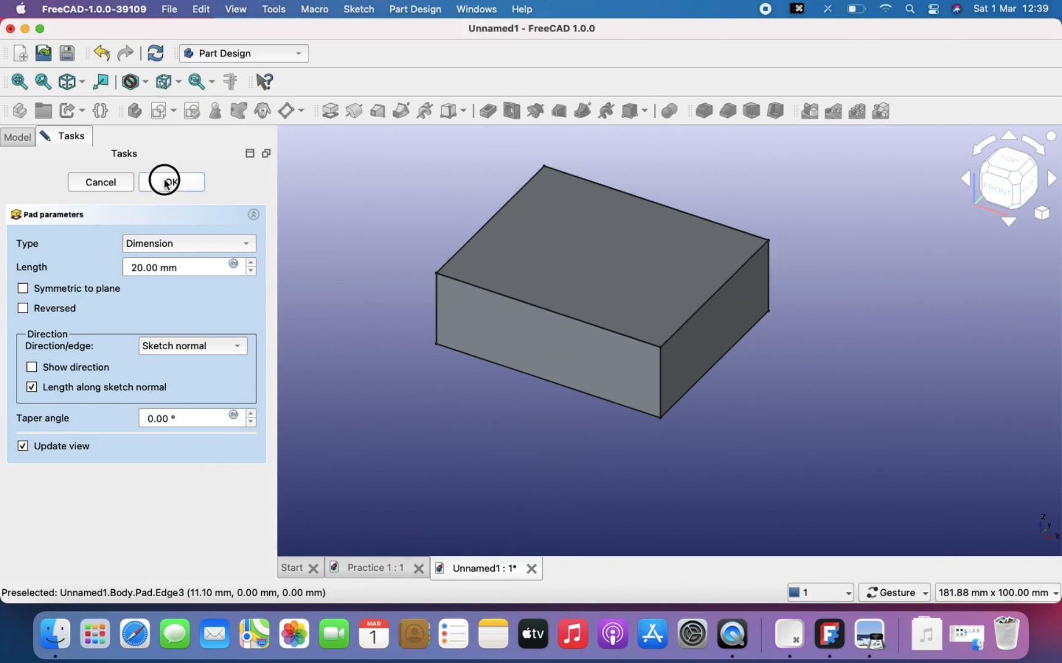
scroll(609, 283, down, 2)
scroll(609, 283, up, 1)
right_drag(611, 286, 672, 367)
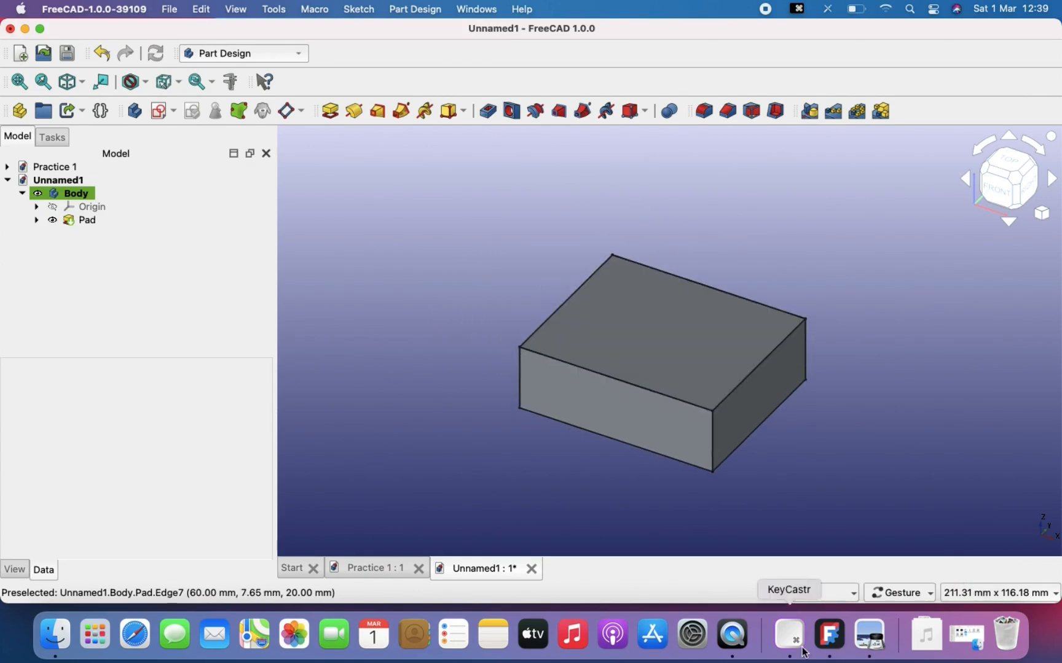
Examine the step depths and heights on the Block 002 drawing in Preview, and return to FreeCAD
click(873, 645)
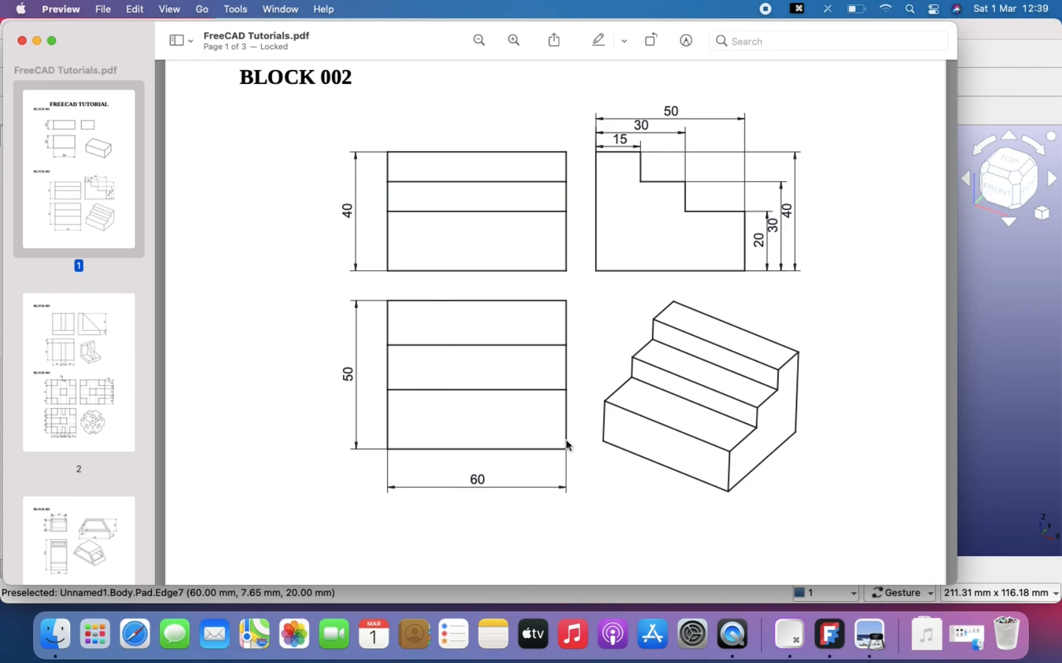
click(559, 384)
ctrl+scroll(568, 393, up, 5)
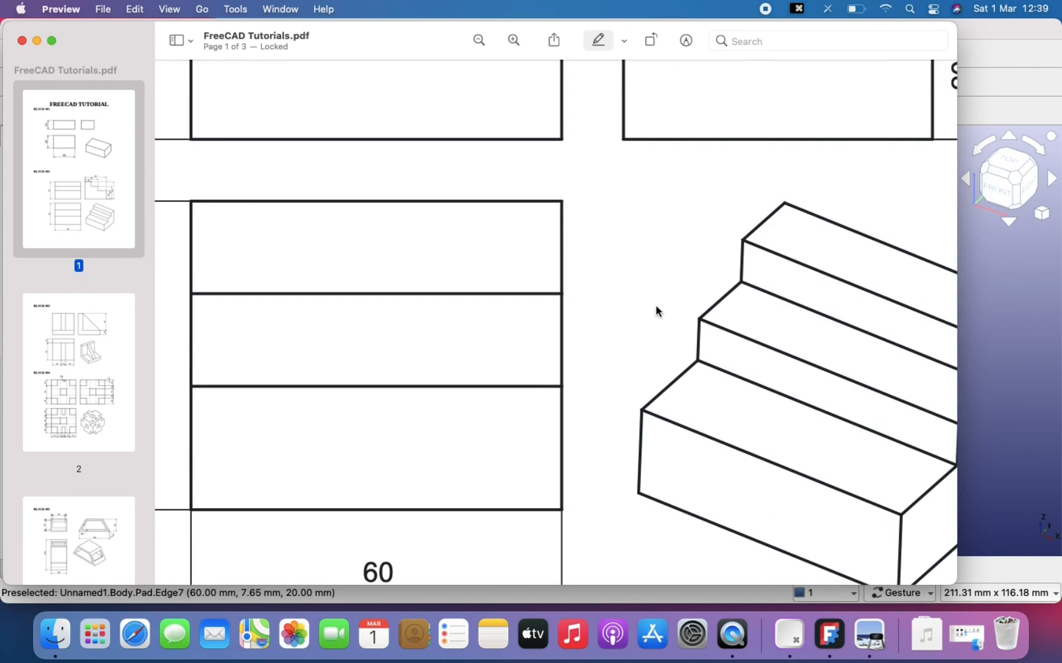
click(556, 403)
click(625, 41)
click(639, 303)
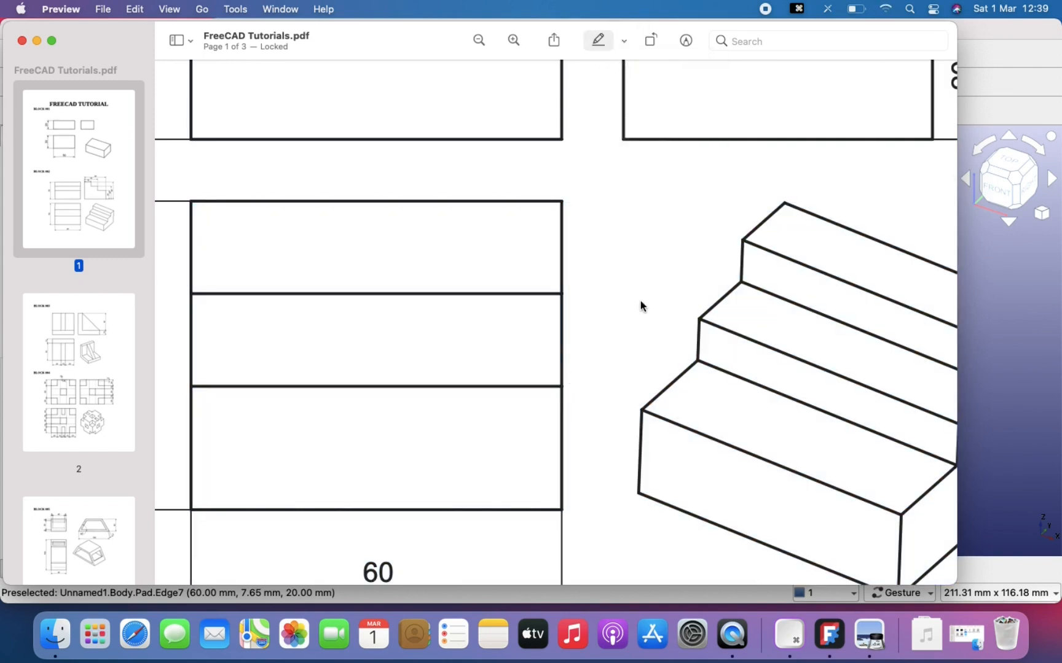
ctrl+scroll(639, 304, down, 5)
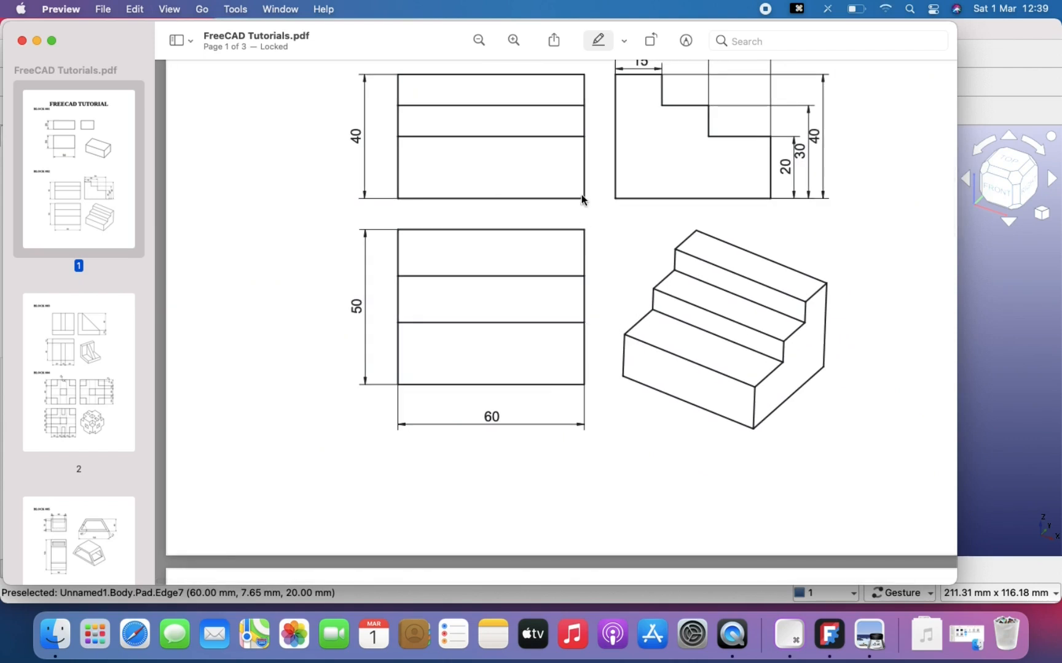
scroll(723, 268, up, 5)
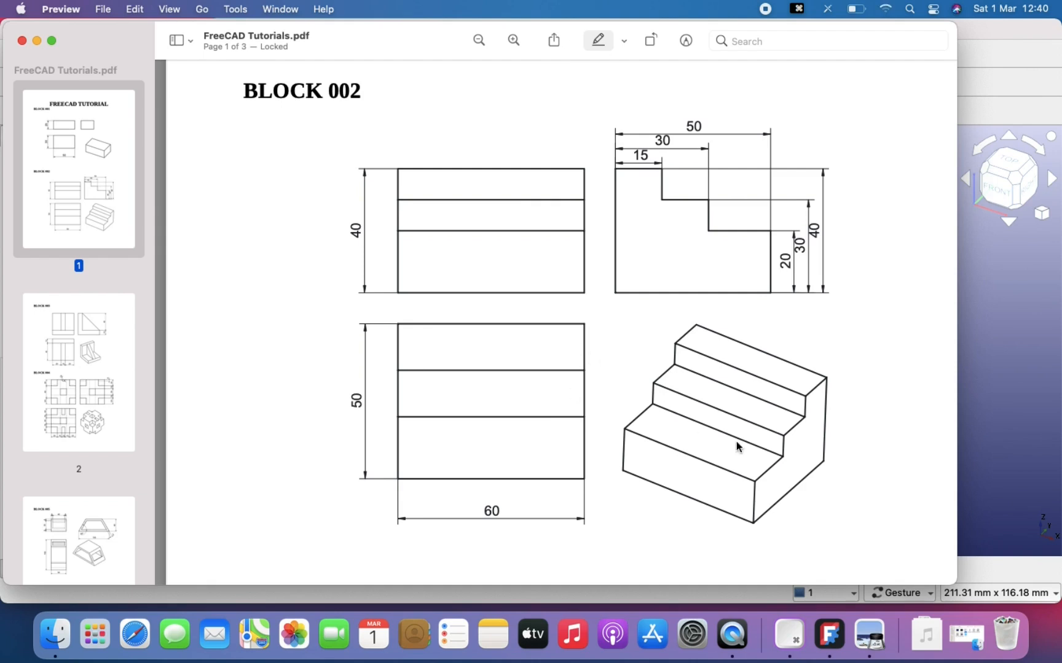
click(990, 424)
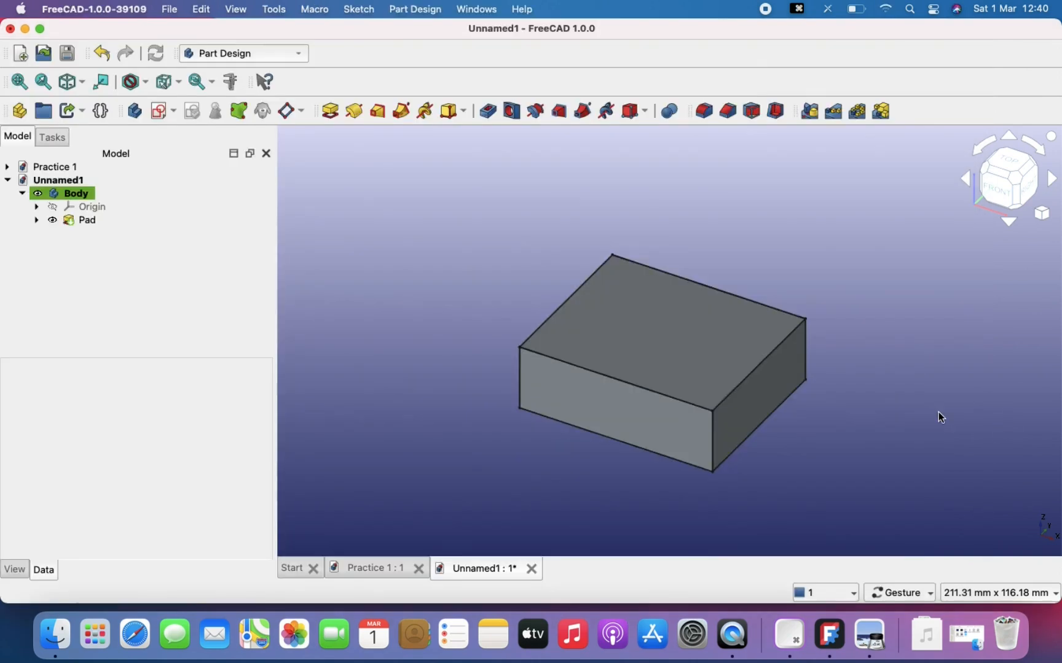
Start a new sketch on the top face of the padded block
click(627, 312)
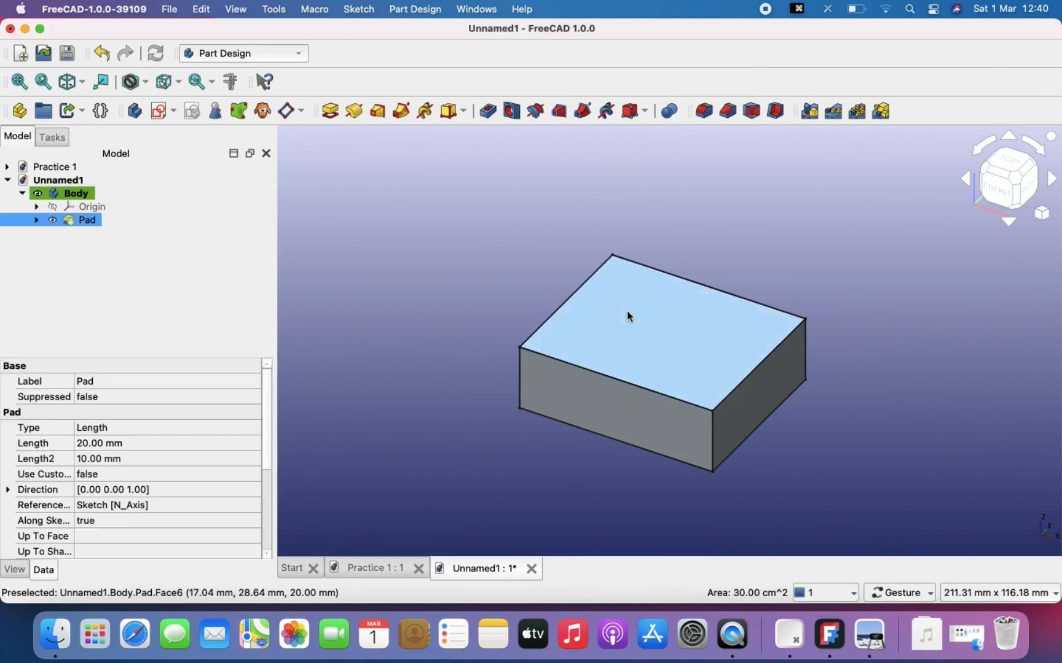
click(457, 227)
click(686, 313)
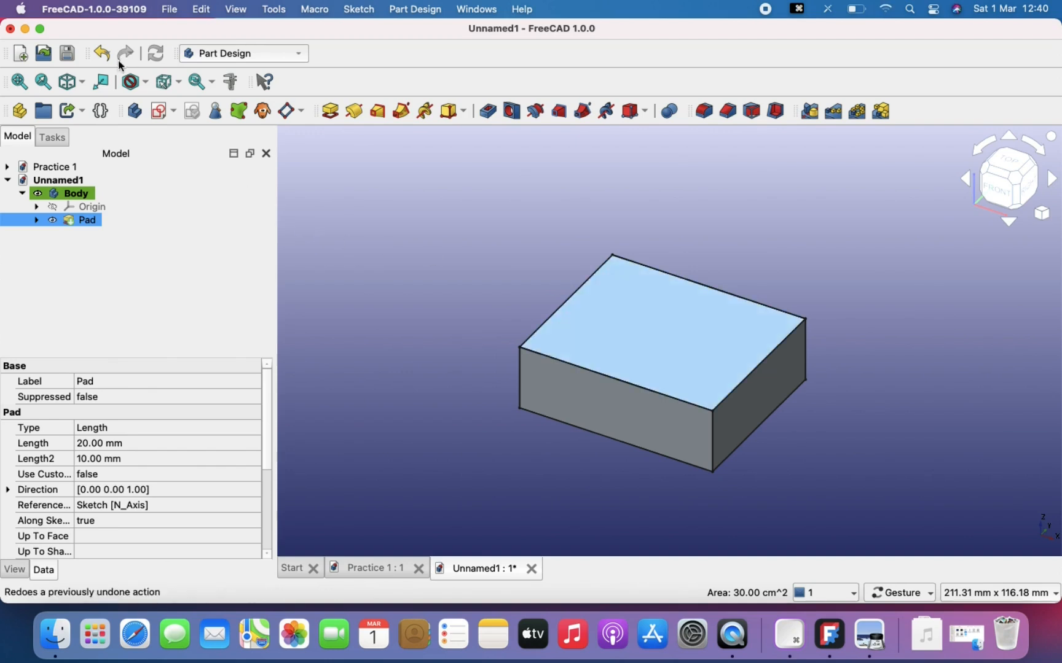
click(163, 115)
right_drag(717, 362, 648, 362)
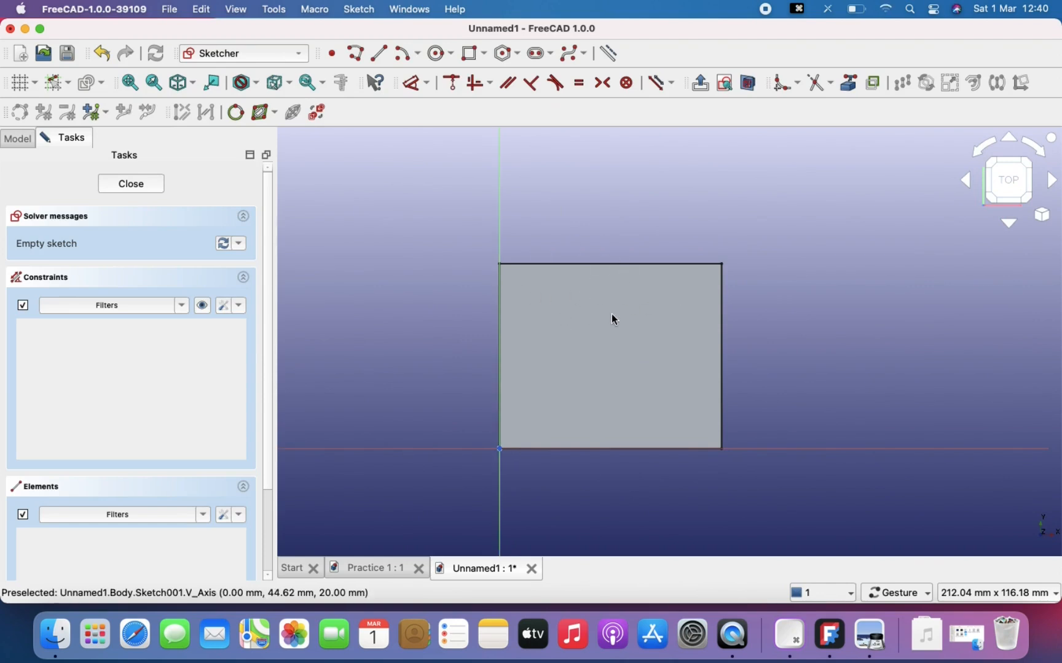
scroll(613, 316, up, 5)
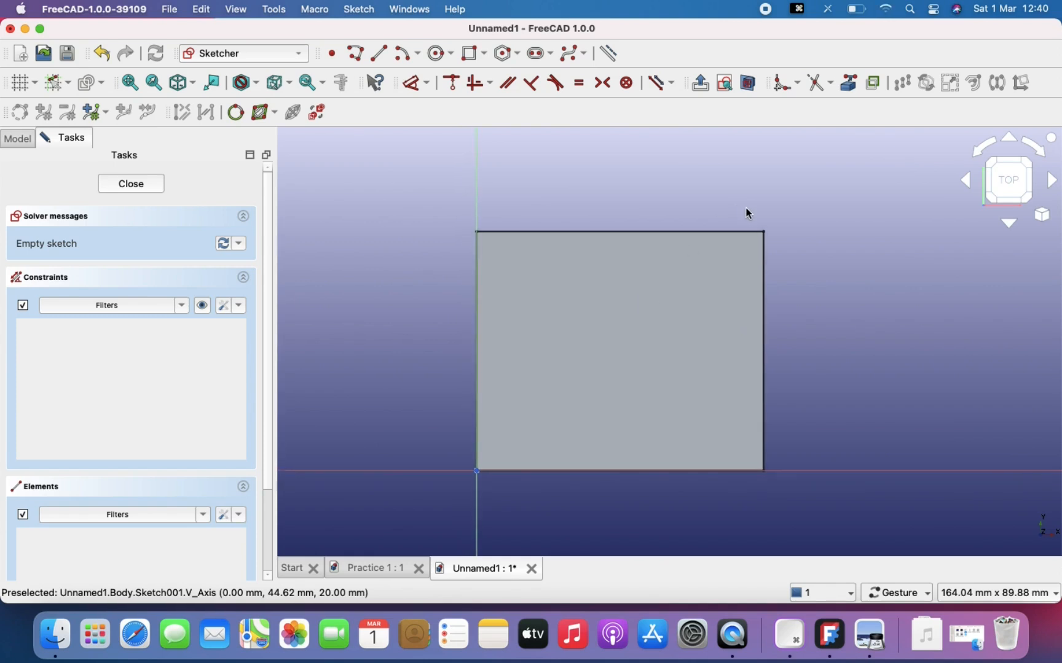
click(473, 59)
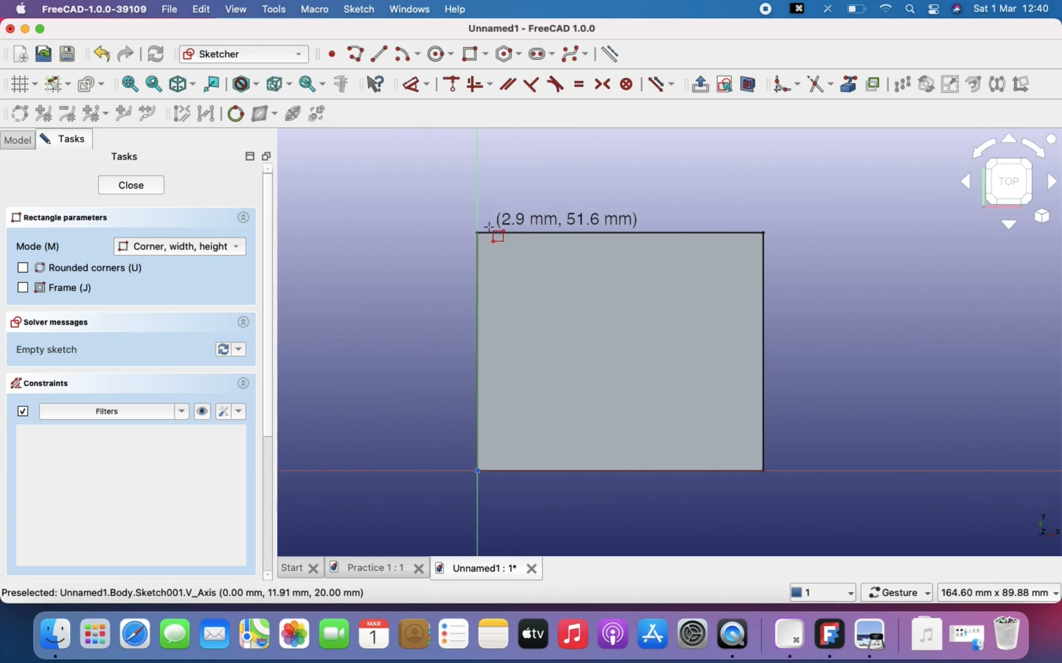
click(763, 237)
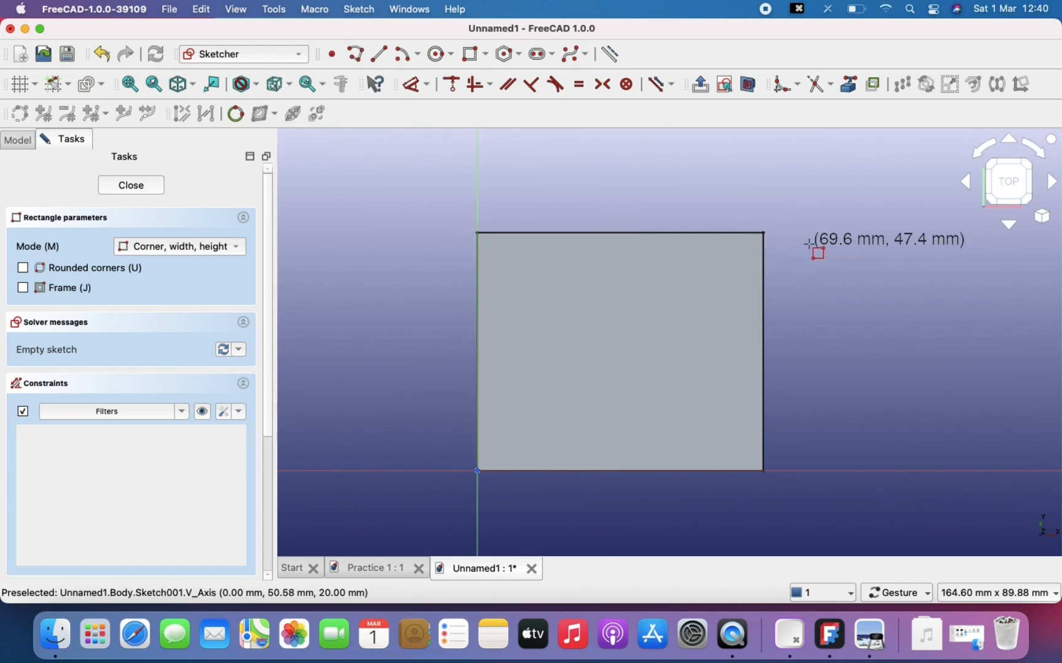
key(Escape)
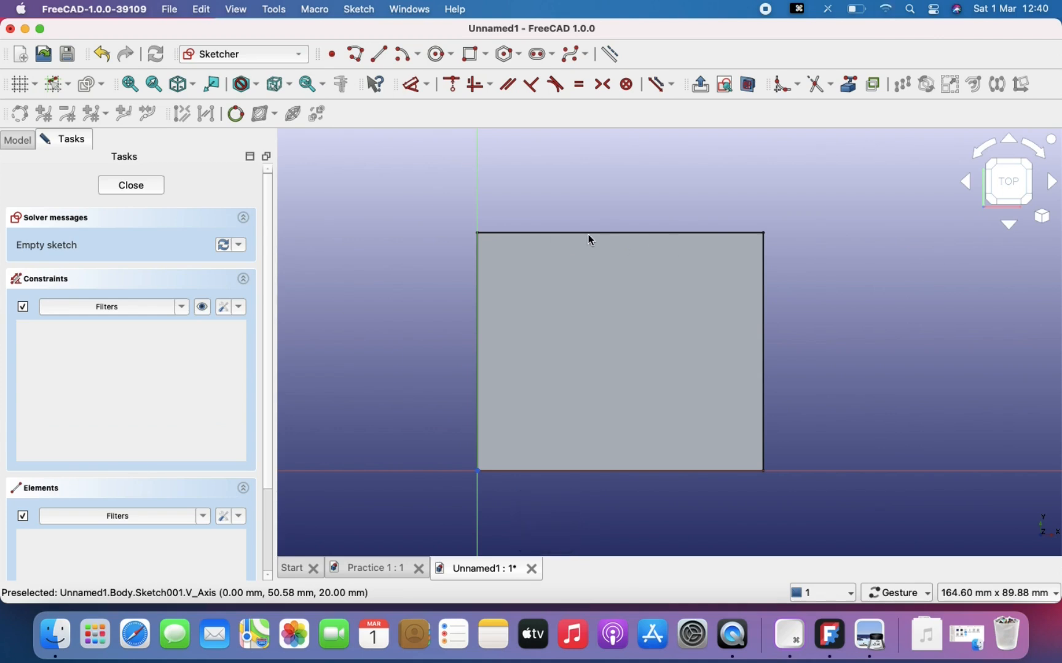
click(586, 234)
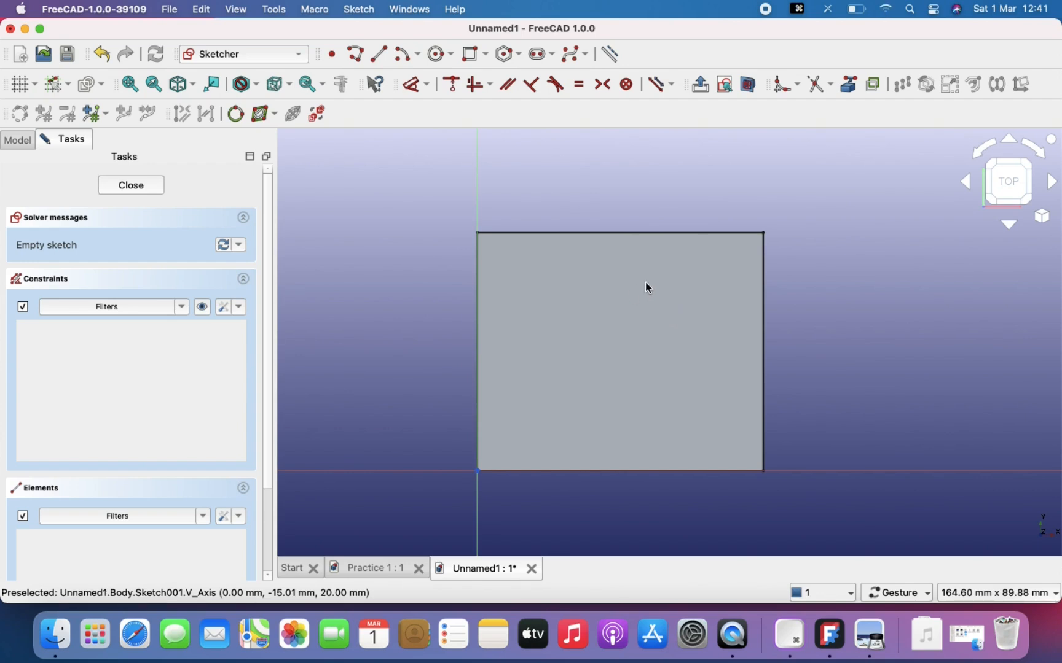
Link the four edges of the block's top face into the sketch as external geometry
click(856, 90)
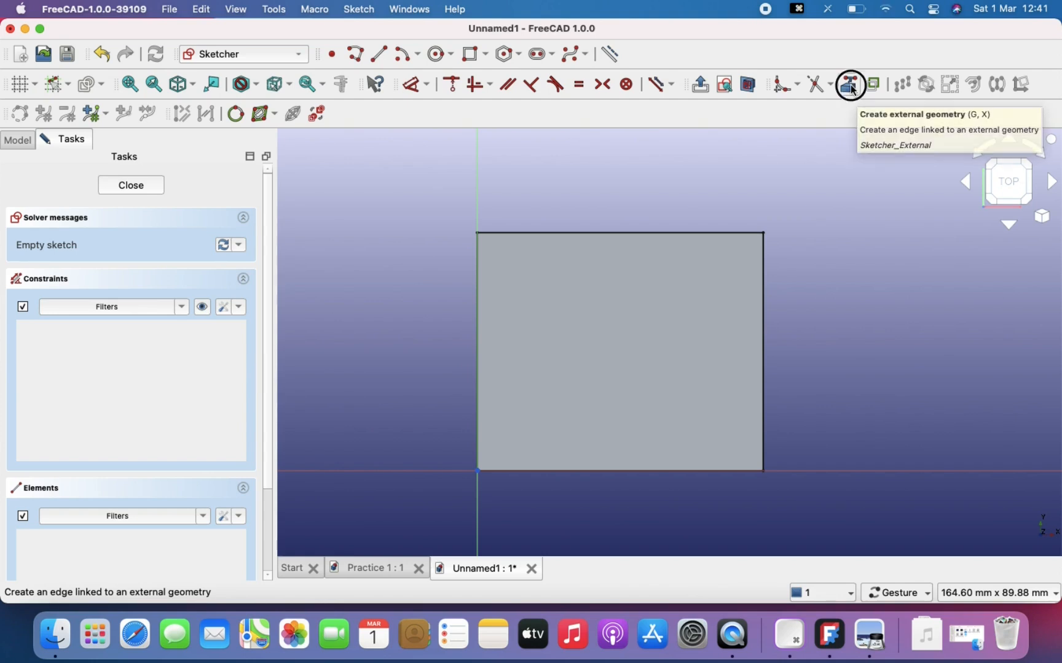
click(671, 233)
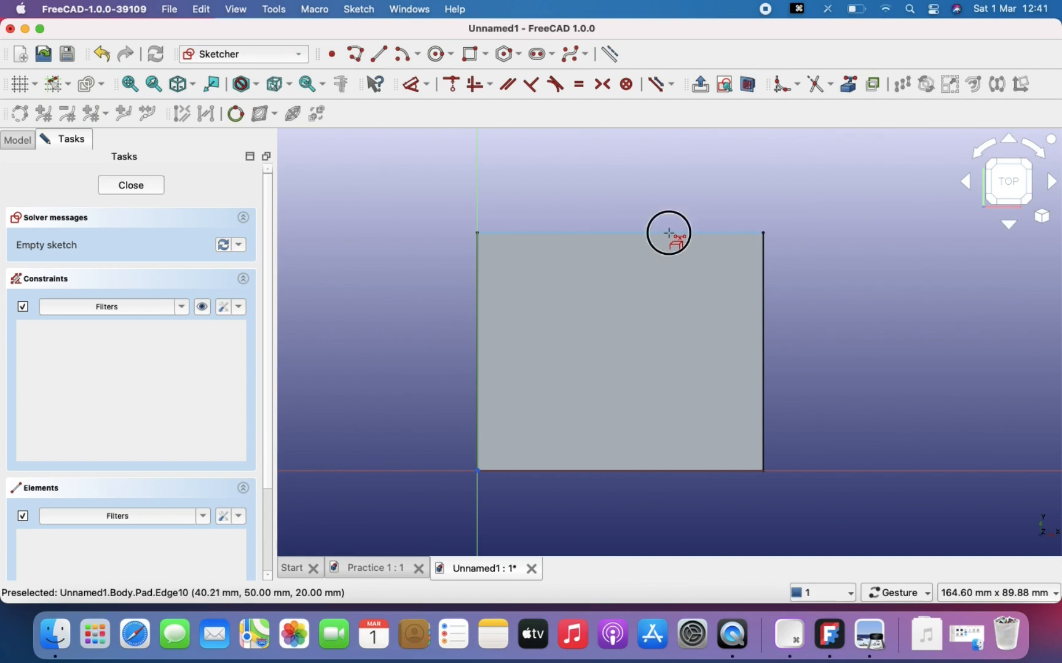
click(763, 274)
click(478, 314)
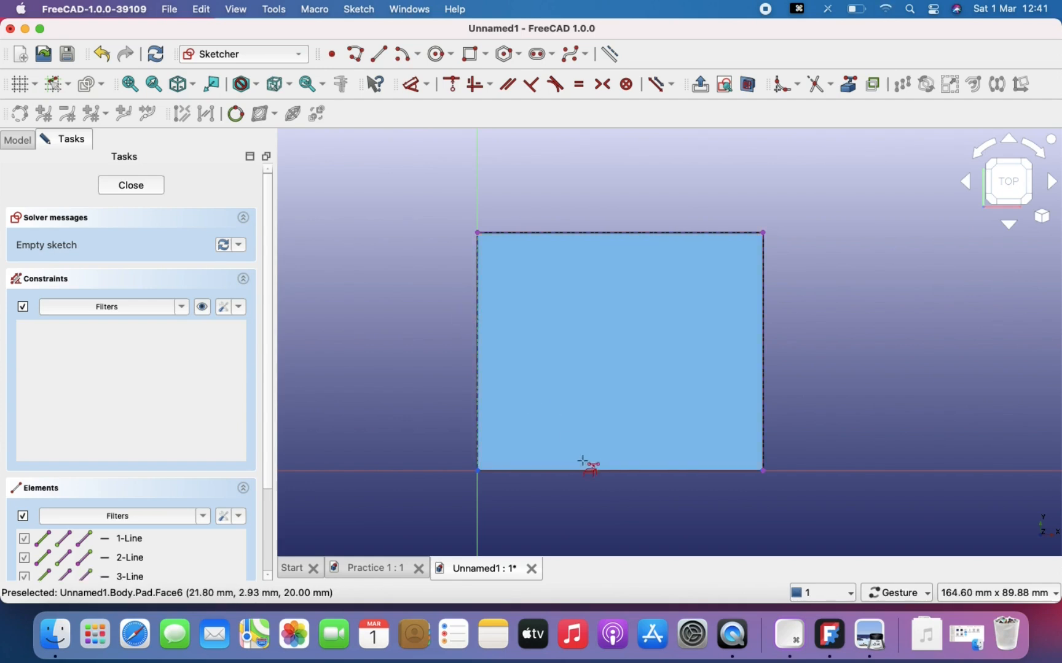
click(588, 472)
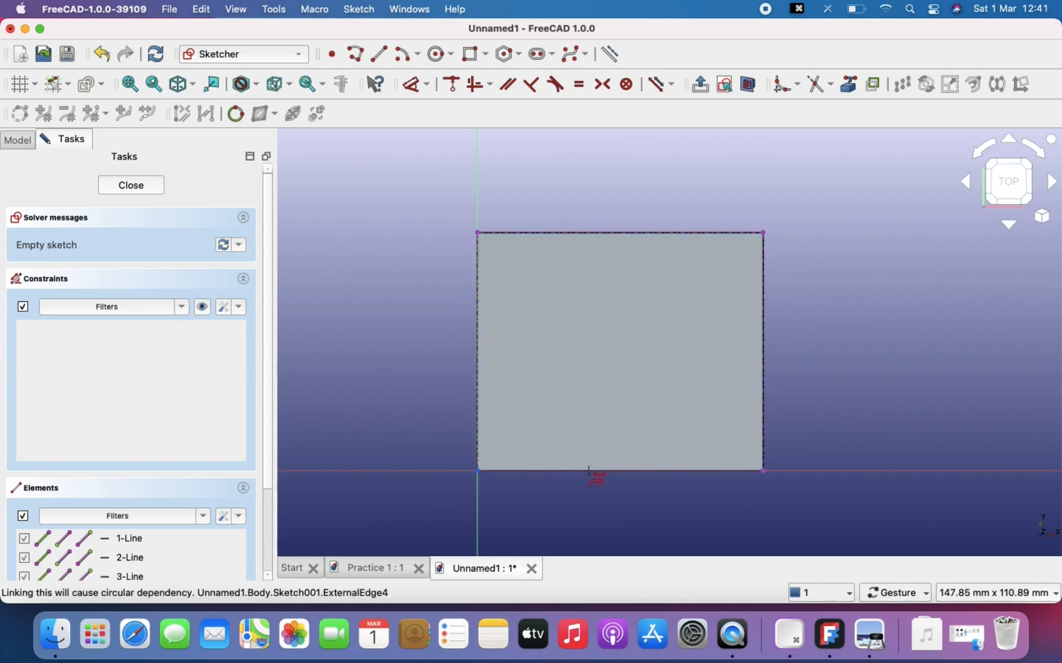
key(Escape)
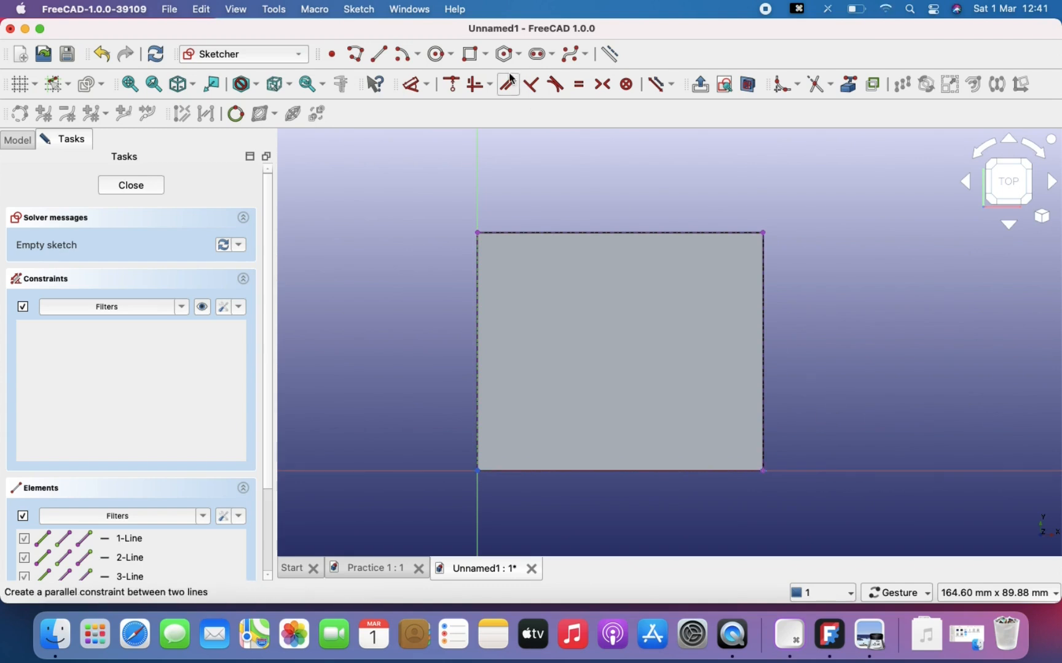
Draw a rectangle across the full 60 mm width from the face's back-left corner, about 21 mm deep, ending on the right edge
click(472, 54)
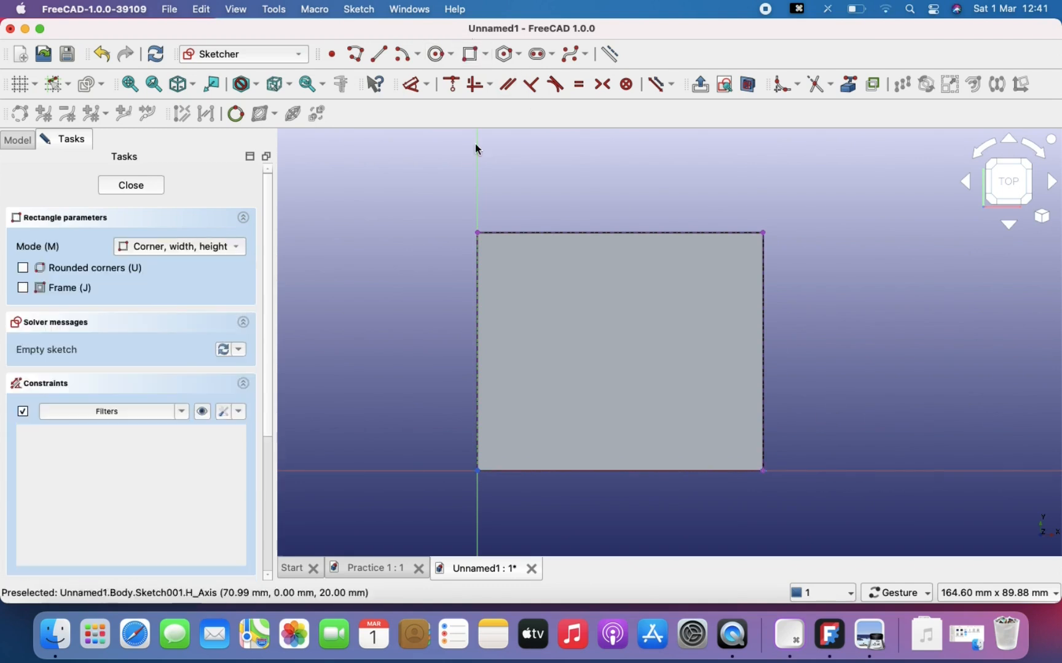
click(478, 235)
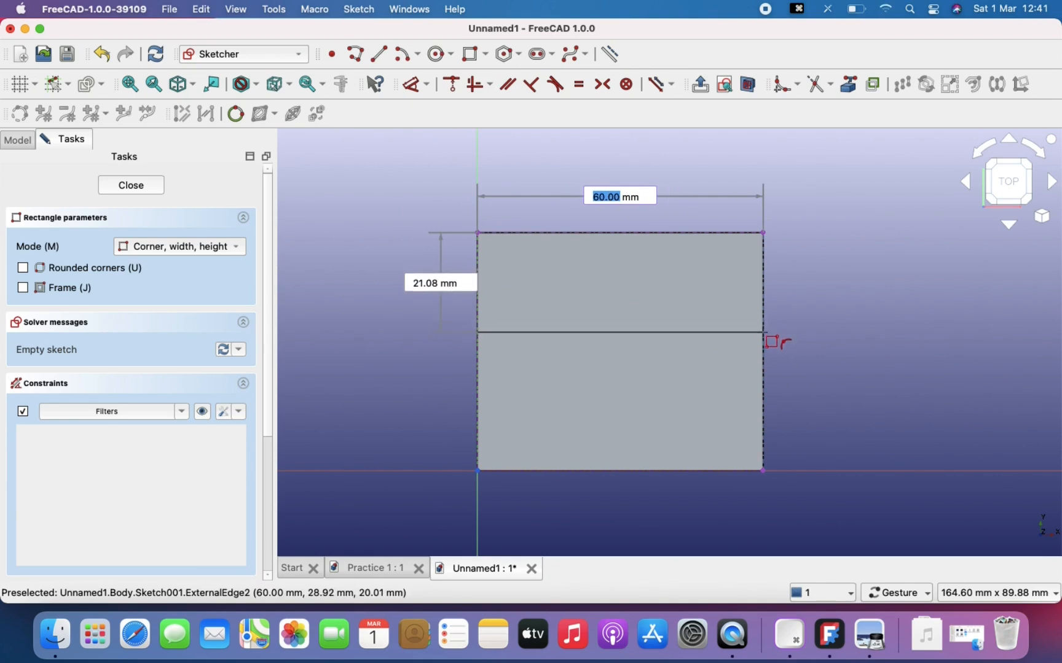
click(763, 334)
key(Escape)
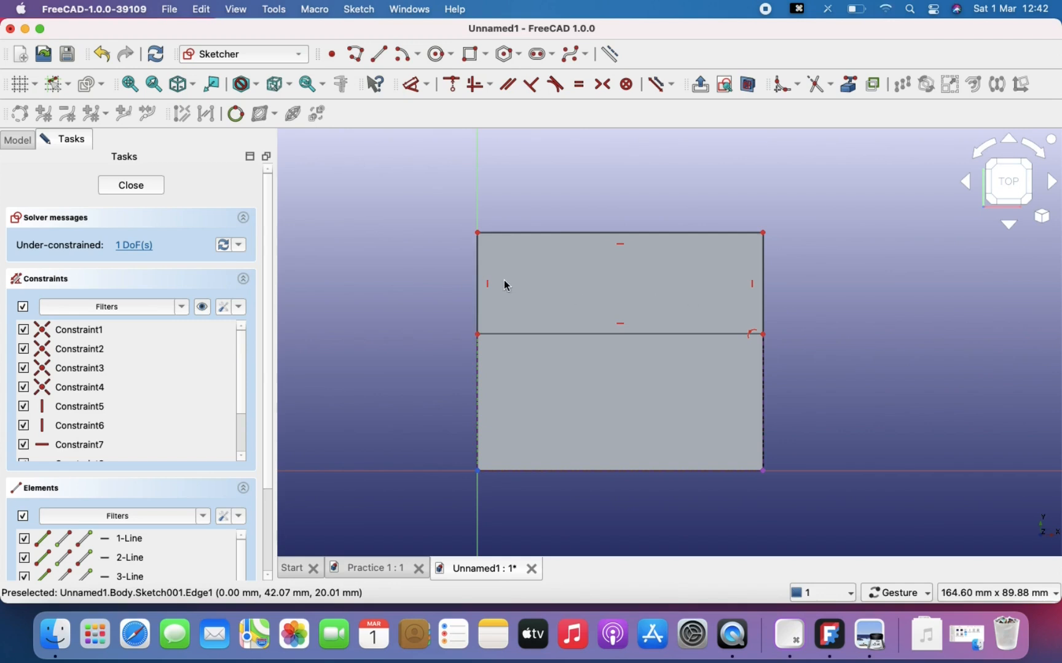
Dimension the rectangle's left side and set its length to 30 mm
click(411, 84)
click(479, 285)
click(393, 293)
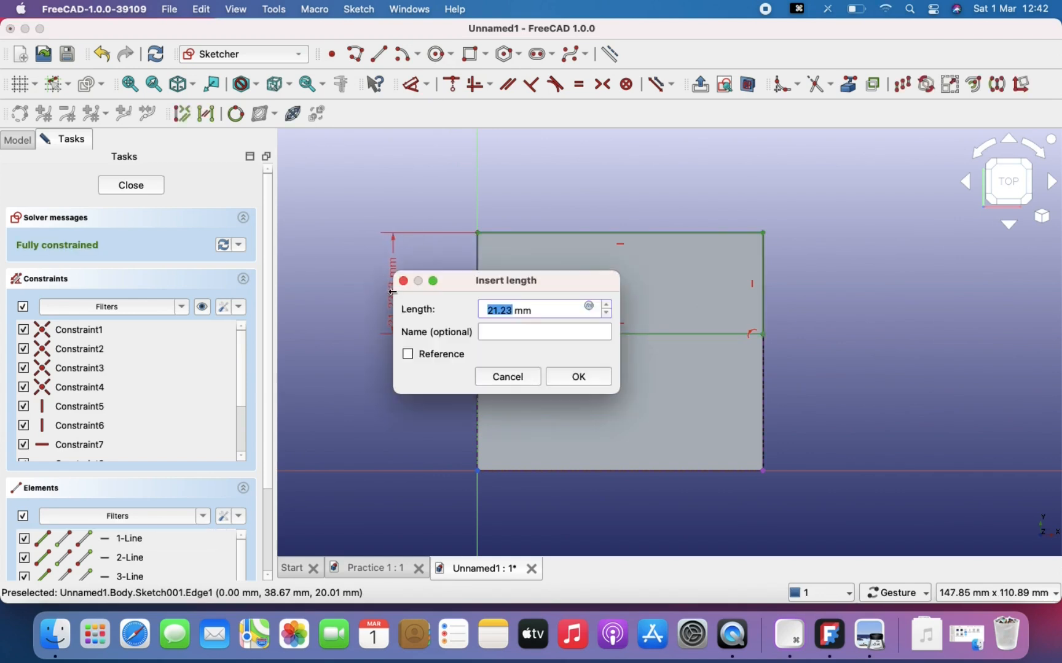
text(30)
key(Return)
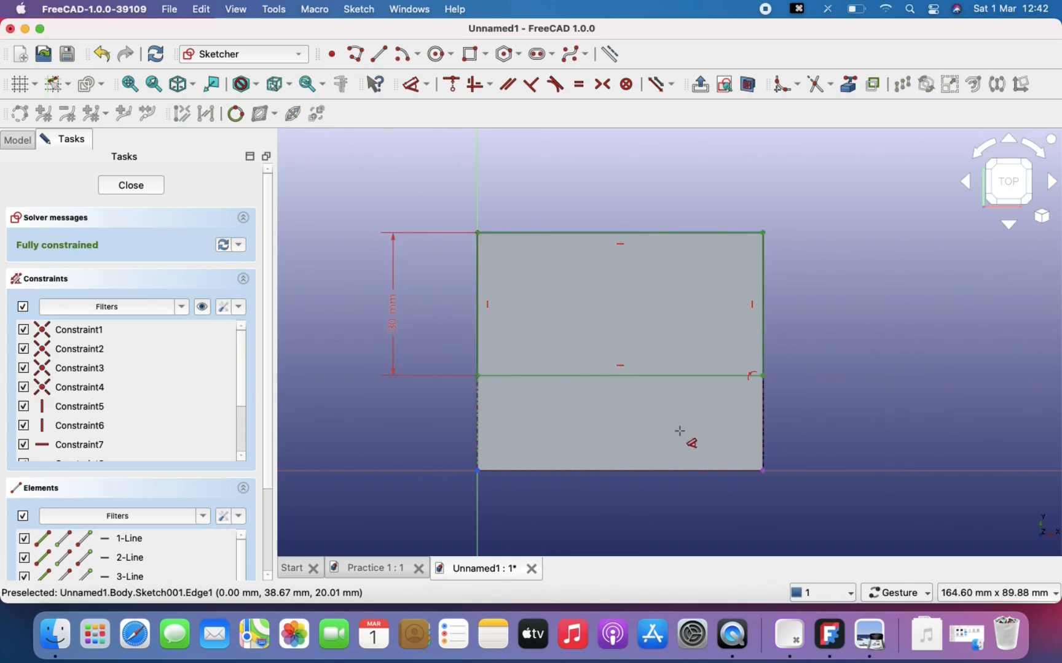
key(Escape)
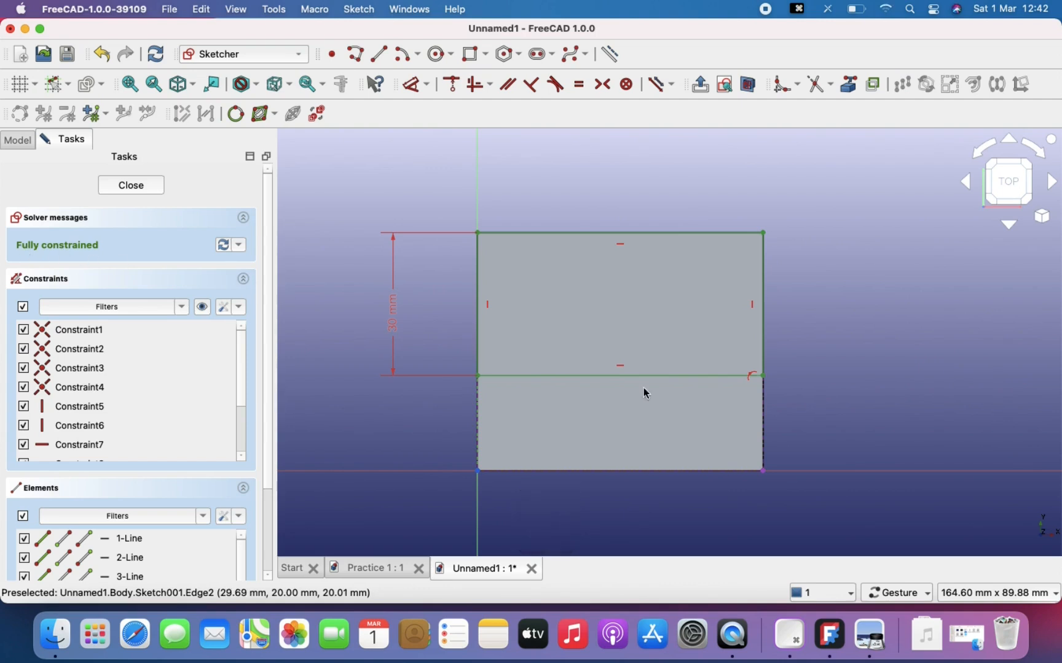
Check the second step's height on the Block 002 drawing in Preview, and in FreeCAD pad the finished 30 mm deep sketch by 10 mm
click(870, 636)
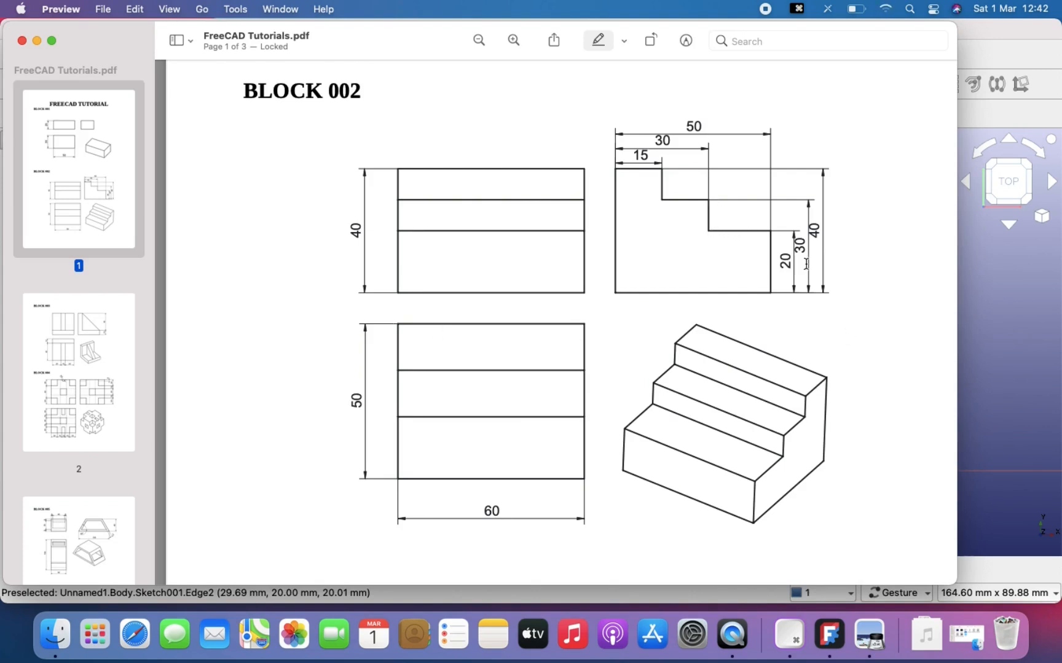
scroll(806, 262, up, 5)
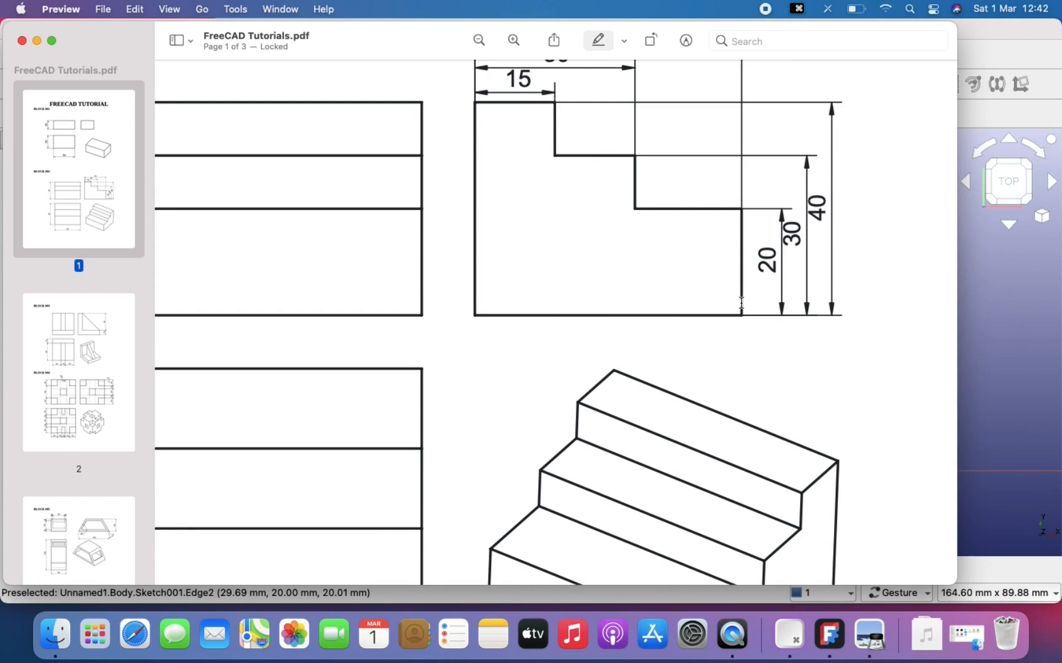
ctrl+scroll(741, 302, down, 3)
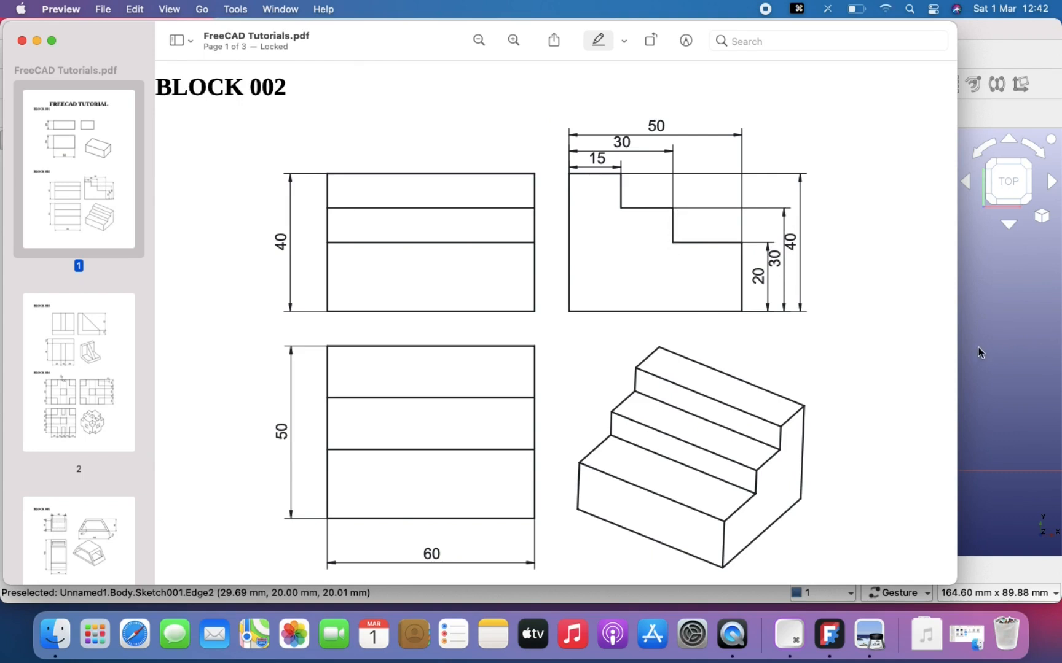
click(1014, 355)
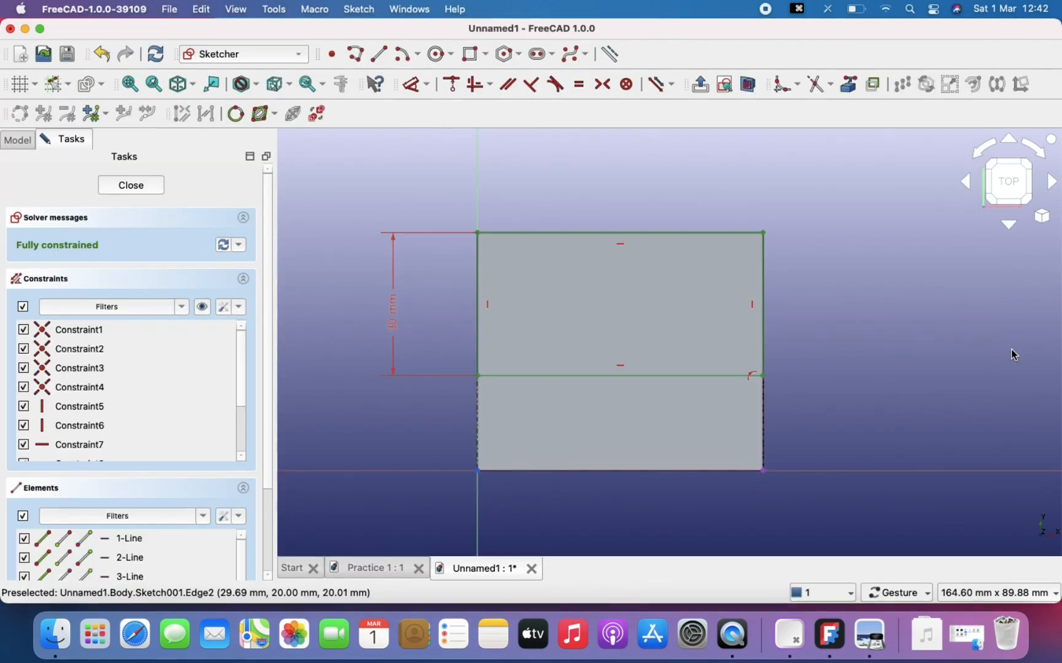
click(118, 187)
scroll(708, 319, up, 1)
right_drag(698, 318, 619, 321)
click(664, 251)
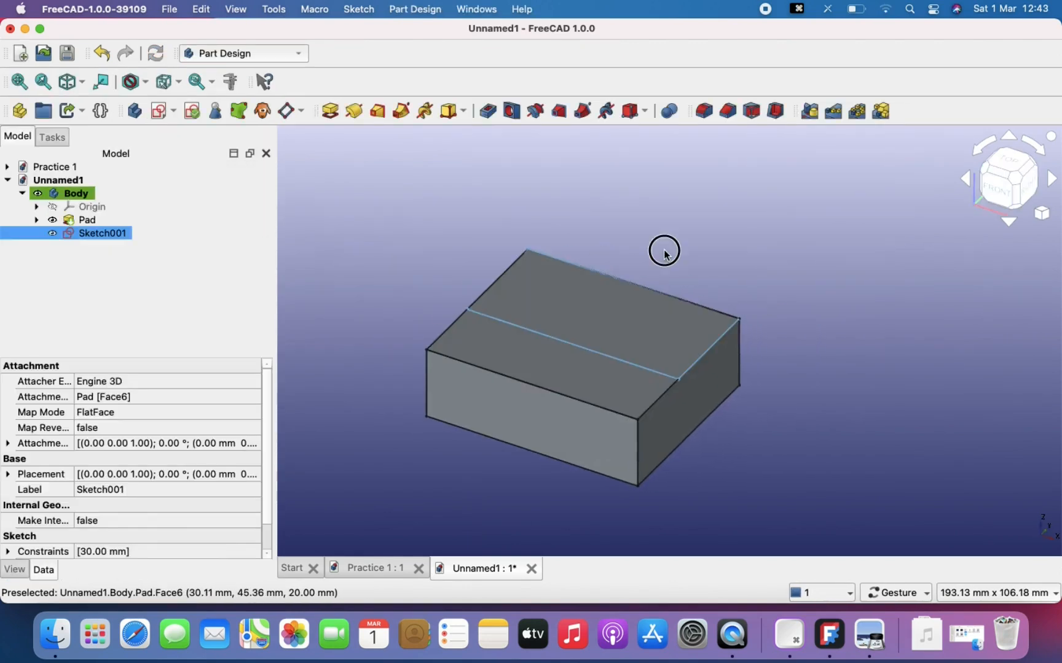
click(335, 114)
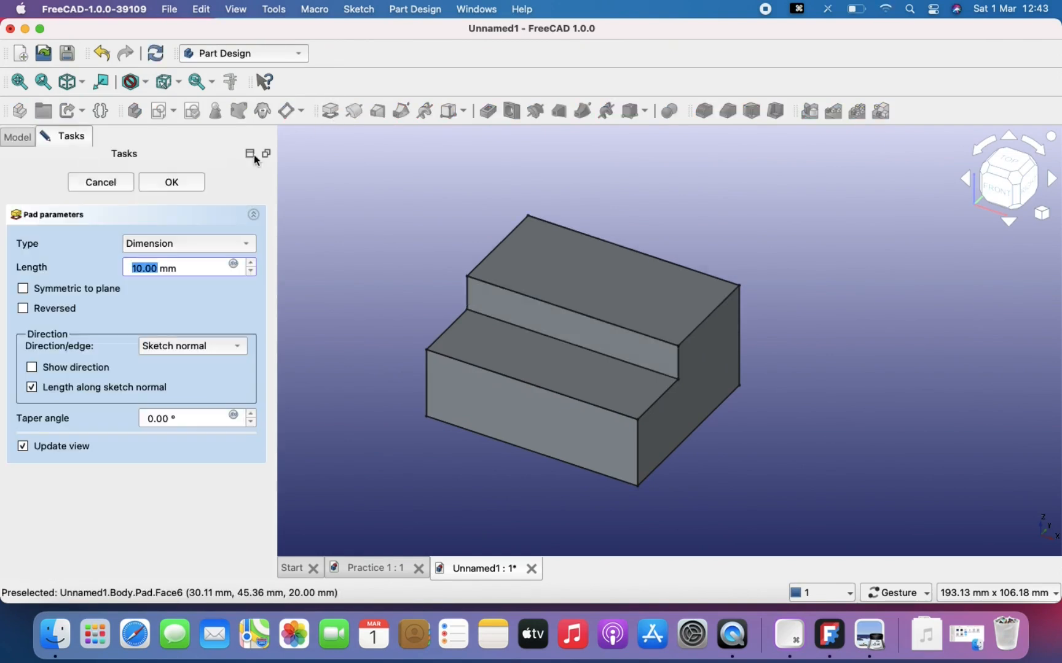
click(157, 269)
click(171, 182)
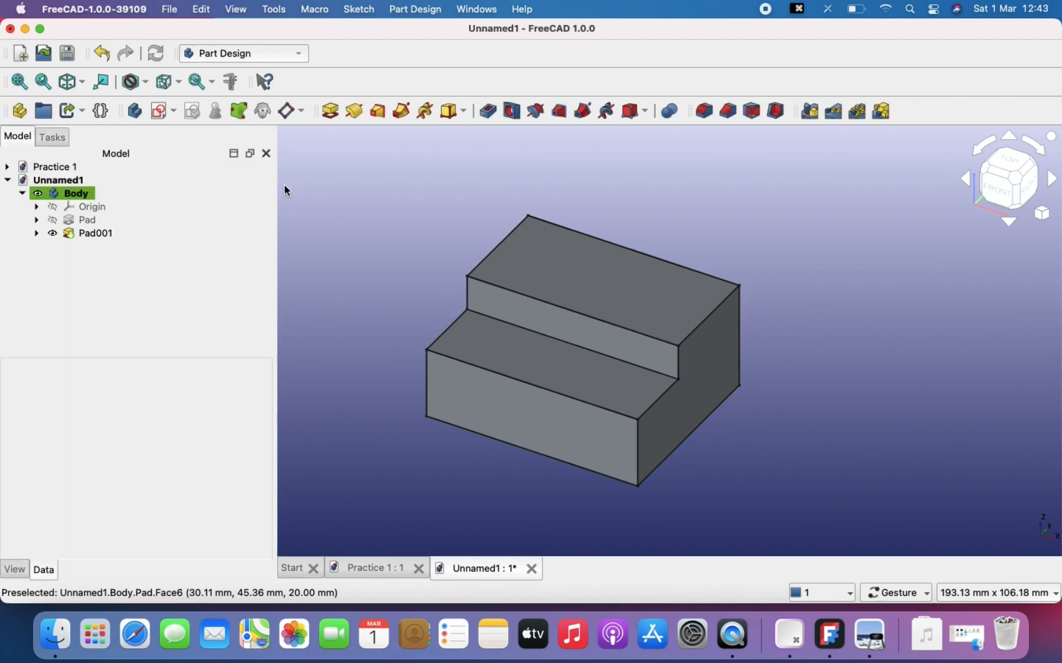
Start a new sketch on the top face of the raised step, consulting the Block 002 drawing in Preview
right_drag(742, 293, 848, 292)
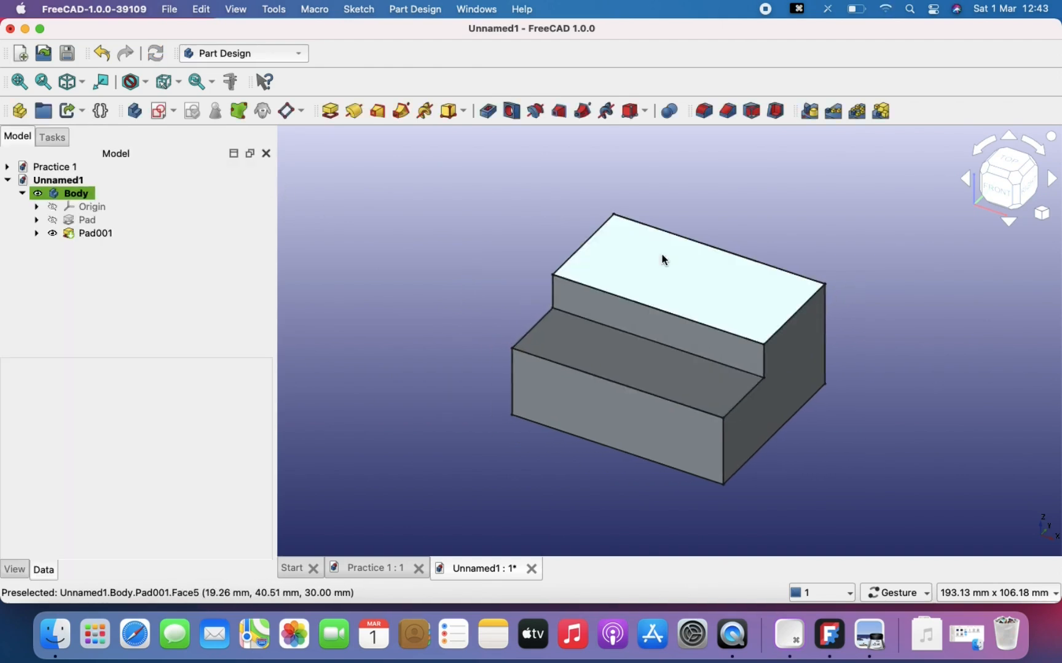
click(636, 257)
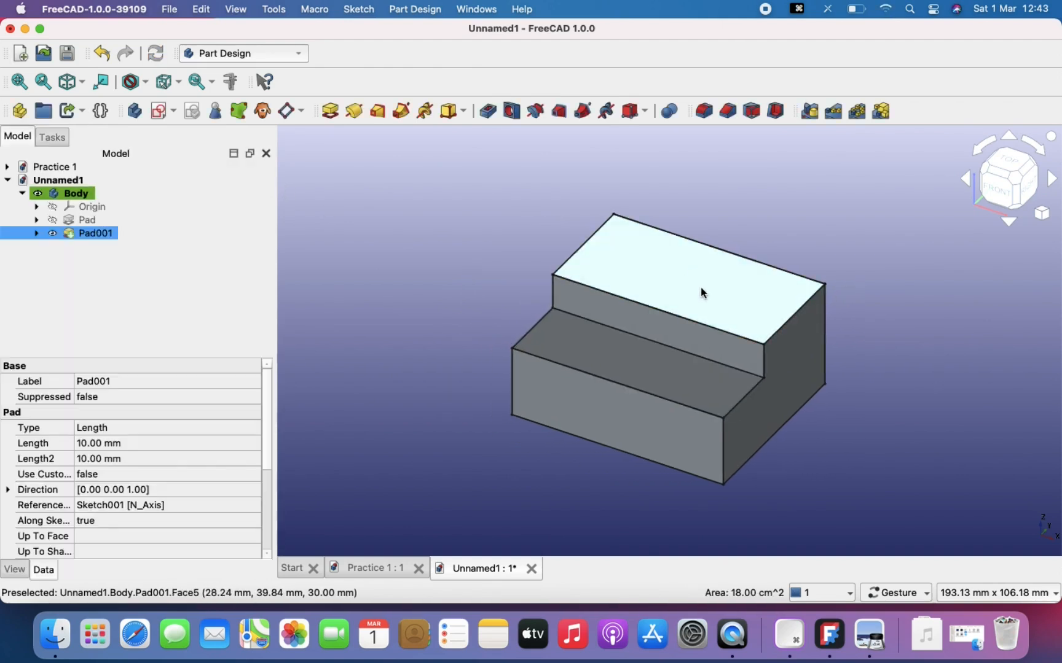
click(869, 639)
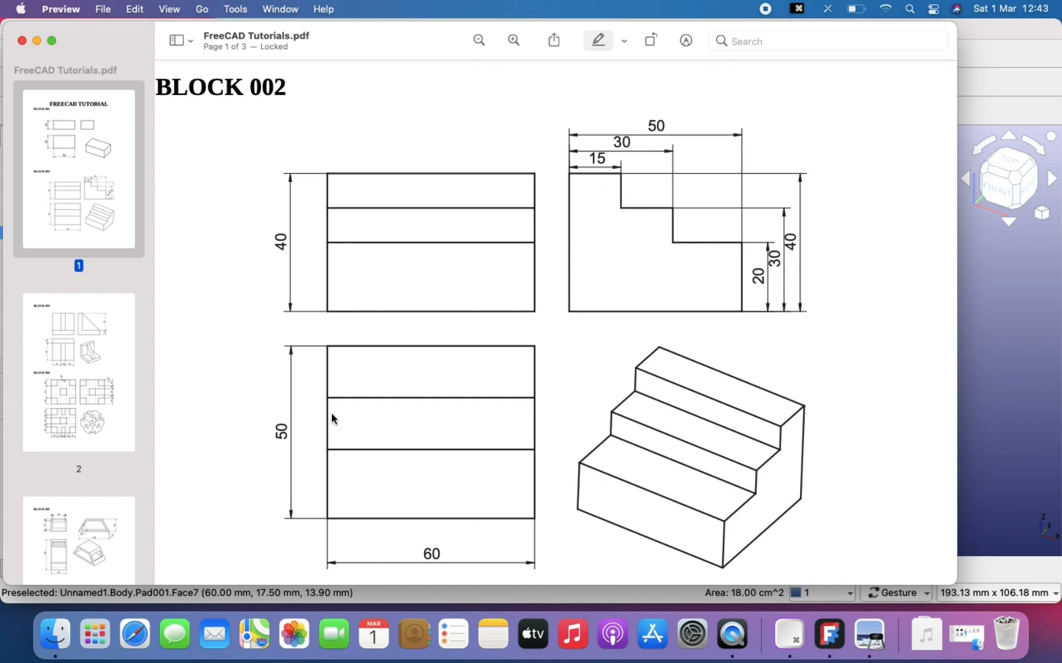
click(1012, 336)
click(655, 260)
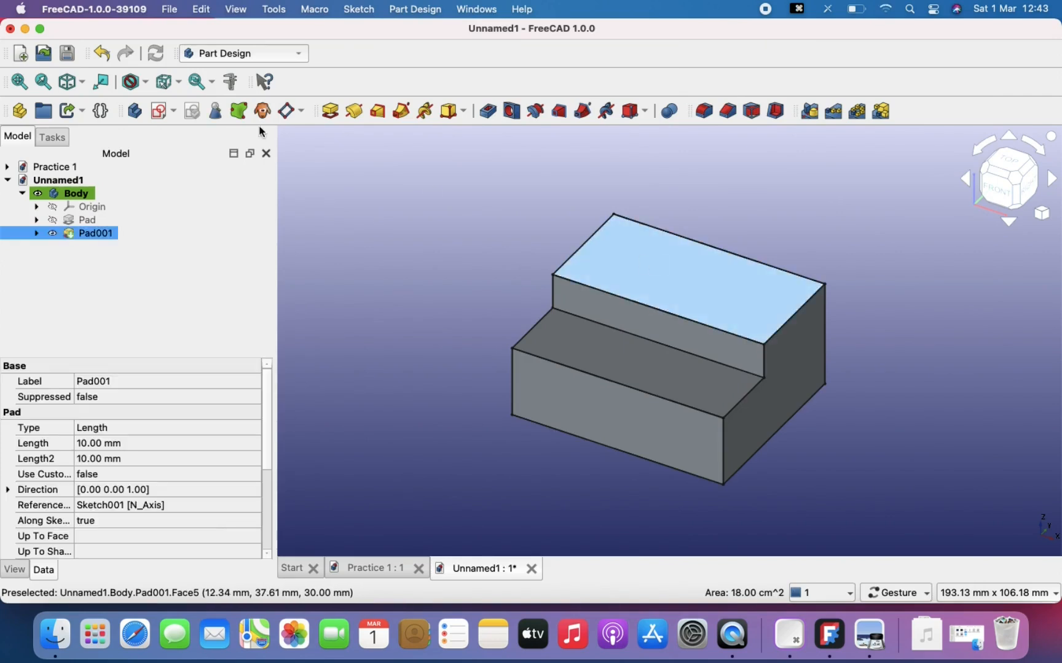
click(159, 112)
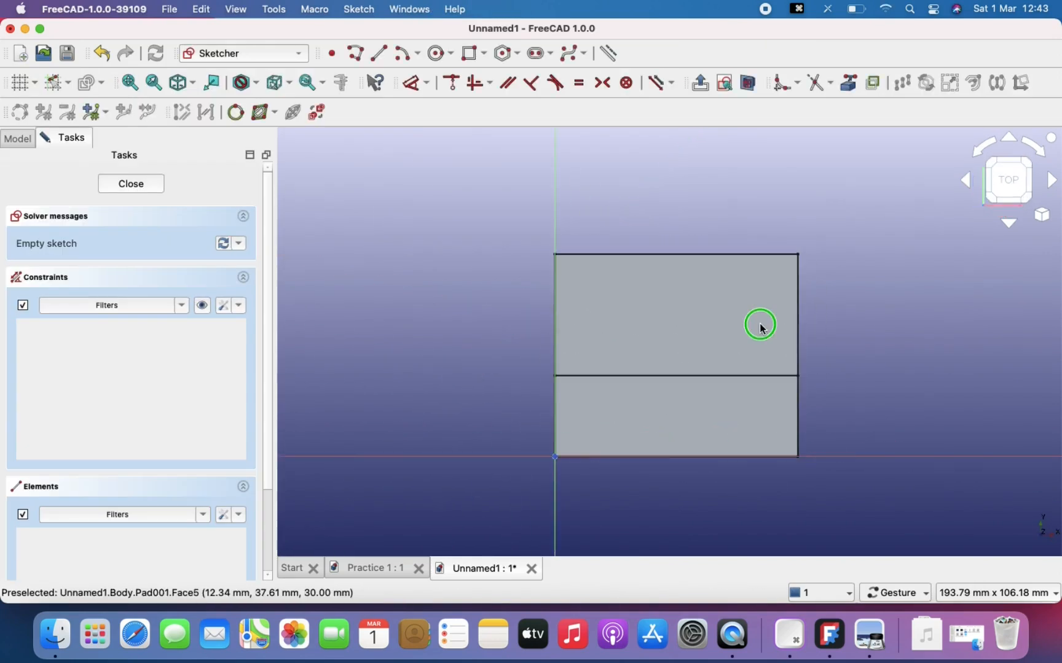
Link the four edges of the raised step's top face into the sketch as external geometry
scroll(736, 374, up, 3)
scroll(737, 374, up, 1)
right_drag(738, 360, 750, 330)
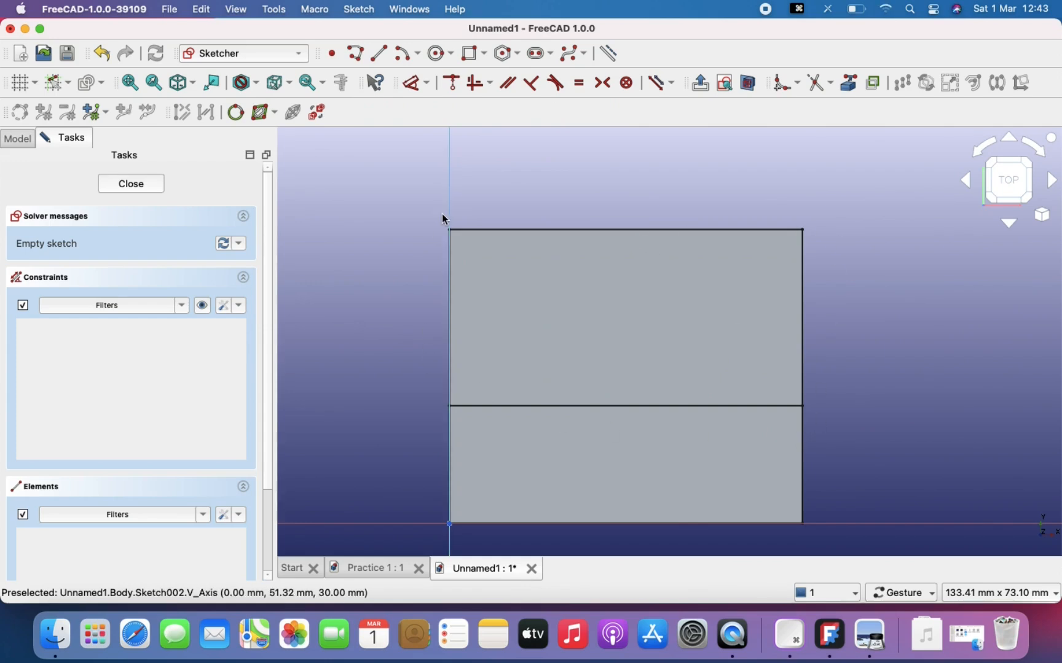
click(851, 81)
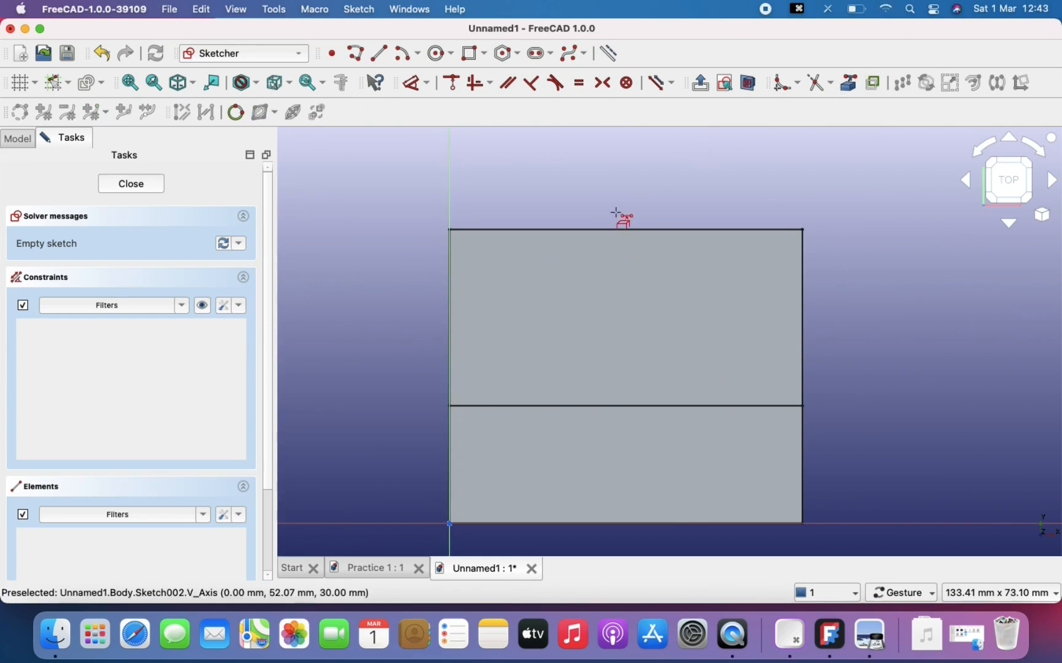
click(605, 230)
click(450, 285)
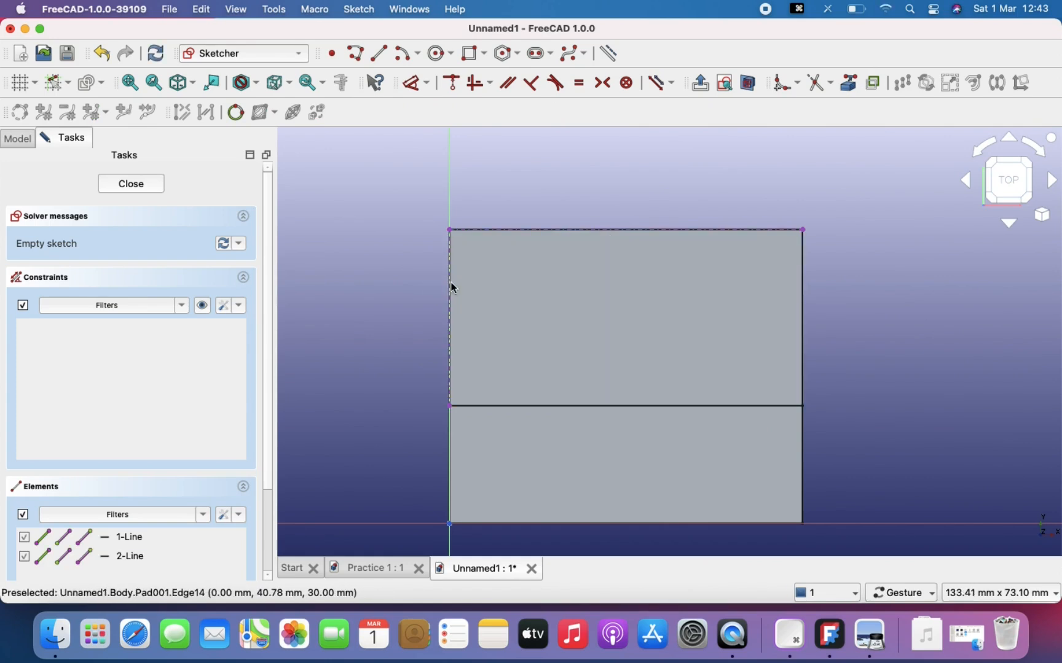
click(803, 325)
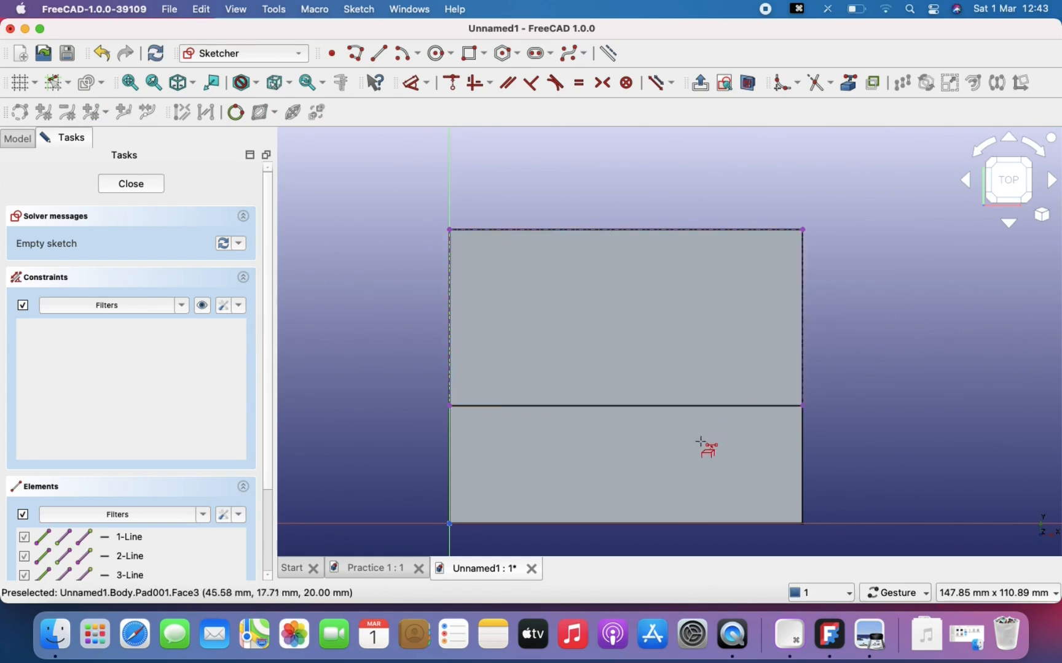
click(672, 407)
key(Escape)
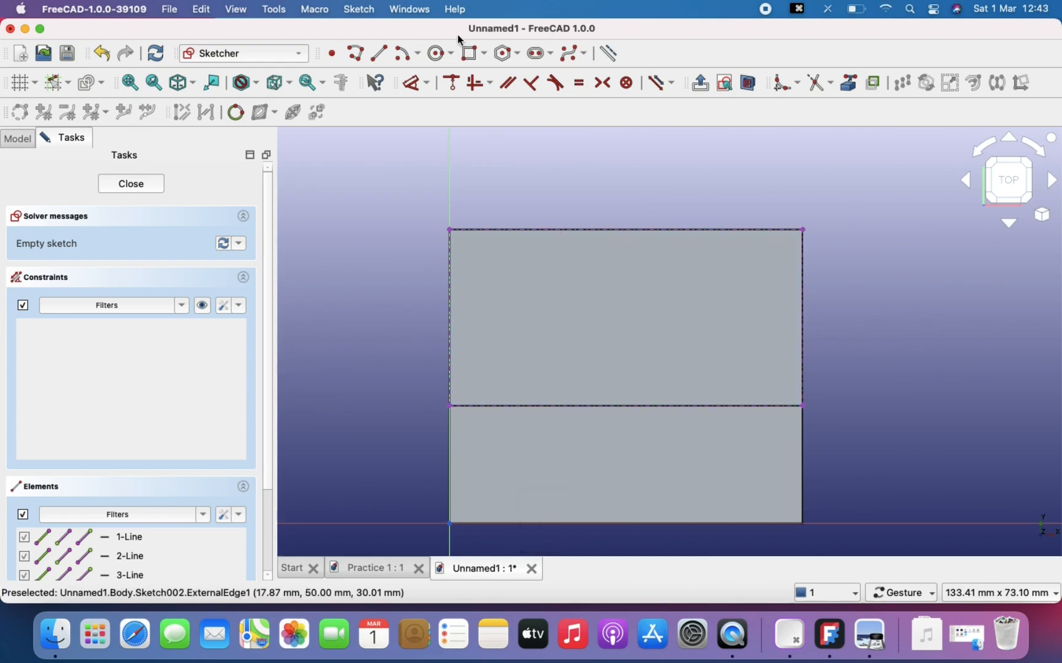
Draw a rectangle 60 mm wide and about 11 mm deep from the back-left corner to the right edge of the raised face
click(472, 59)
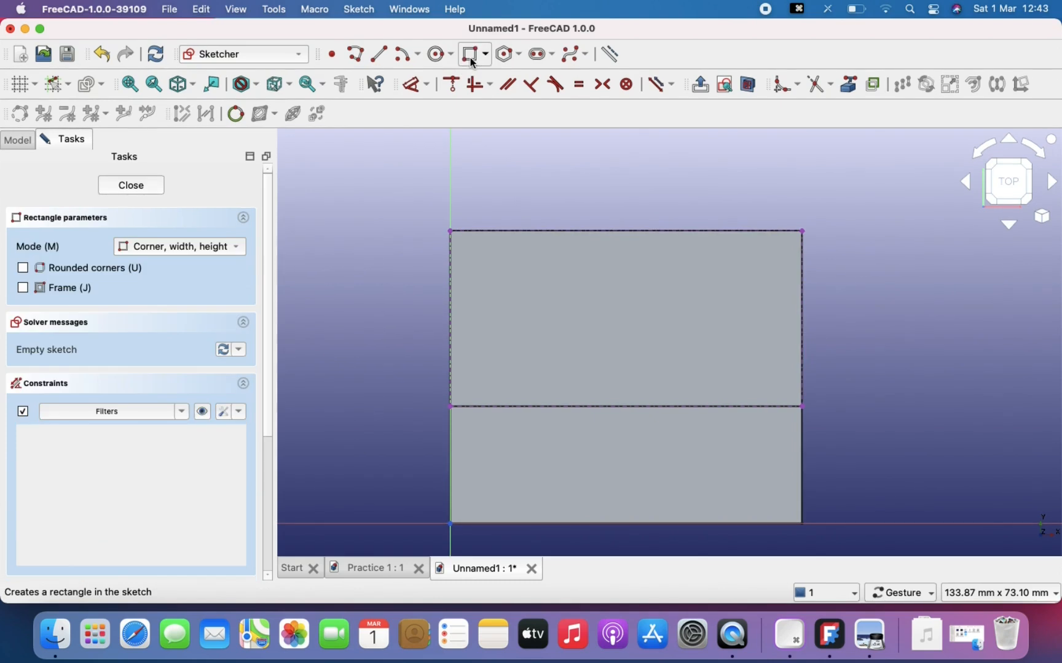
click(453, 235)
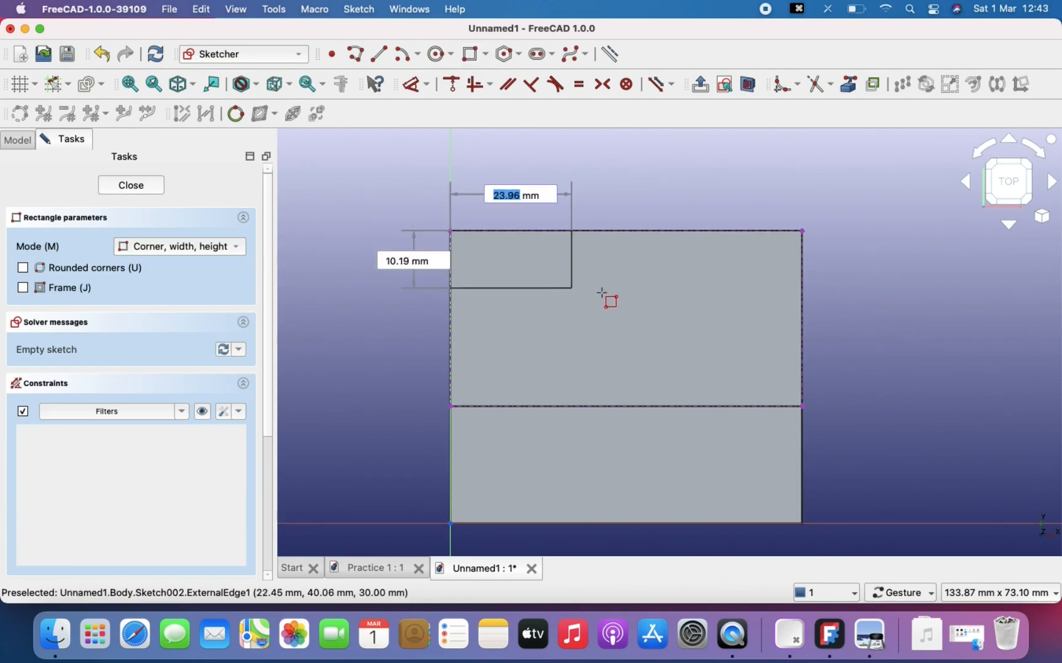
key(Tab)
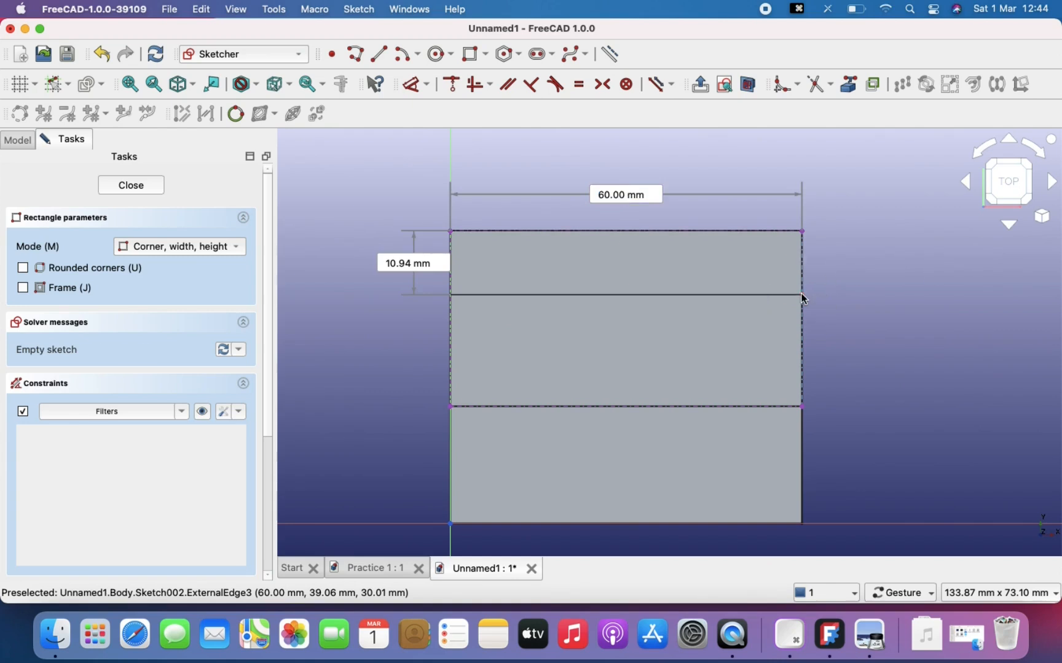
click(802, 298)
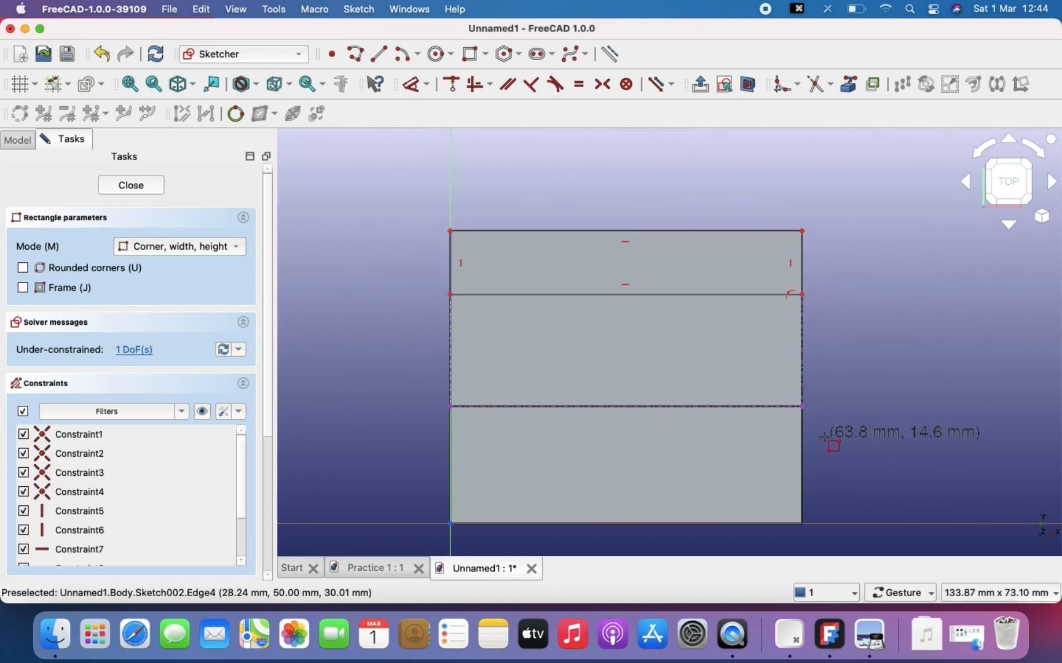
Check the top step's depth on the Block 002 drawing in Preview, and in FreeCAD dimension the rectangle's left side to 15 mm
click(870, 636)
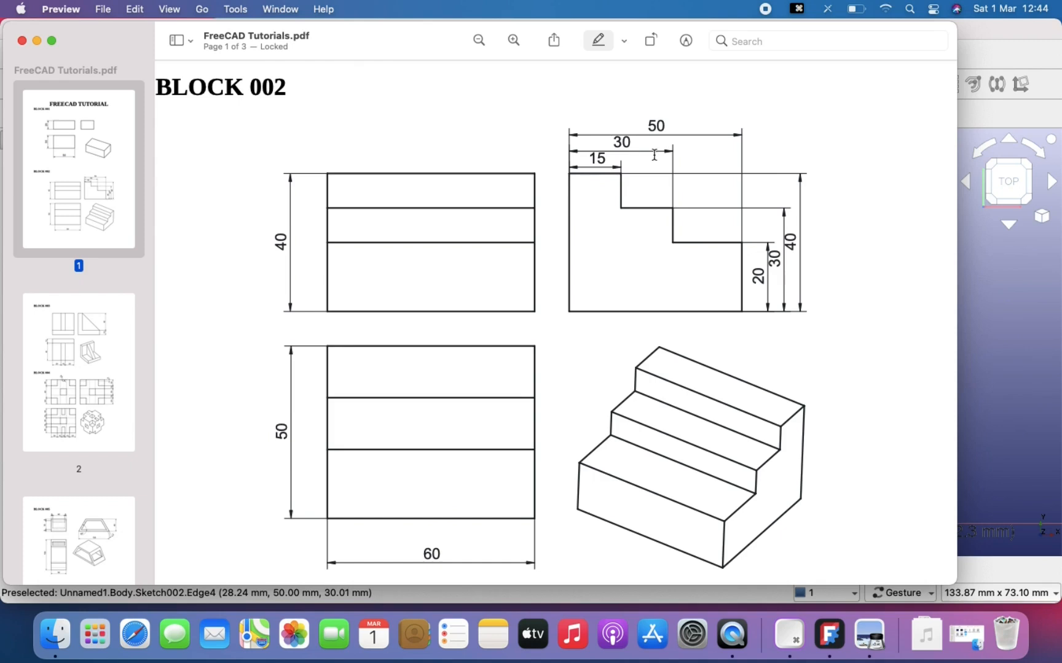
click(1009, 357)
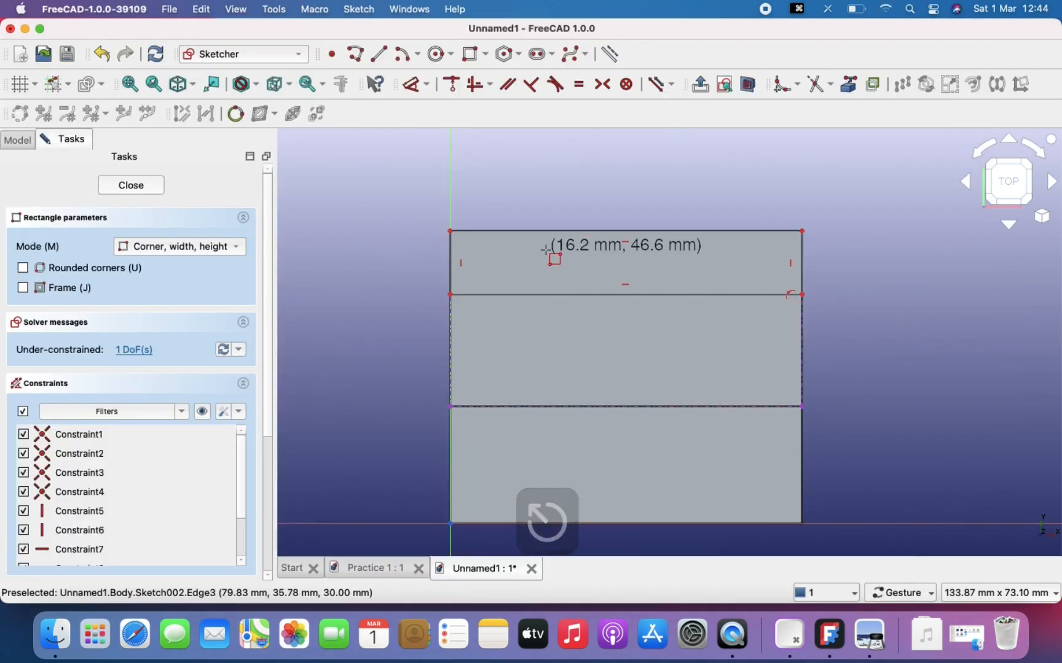
click(416, 84)
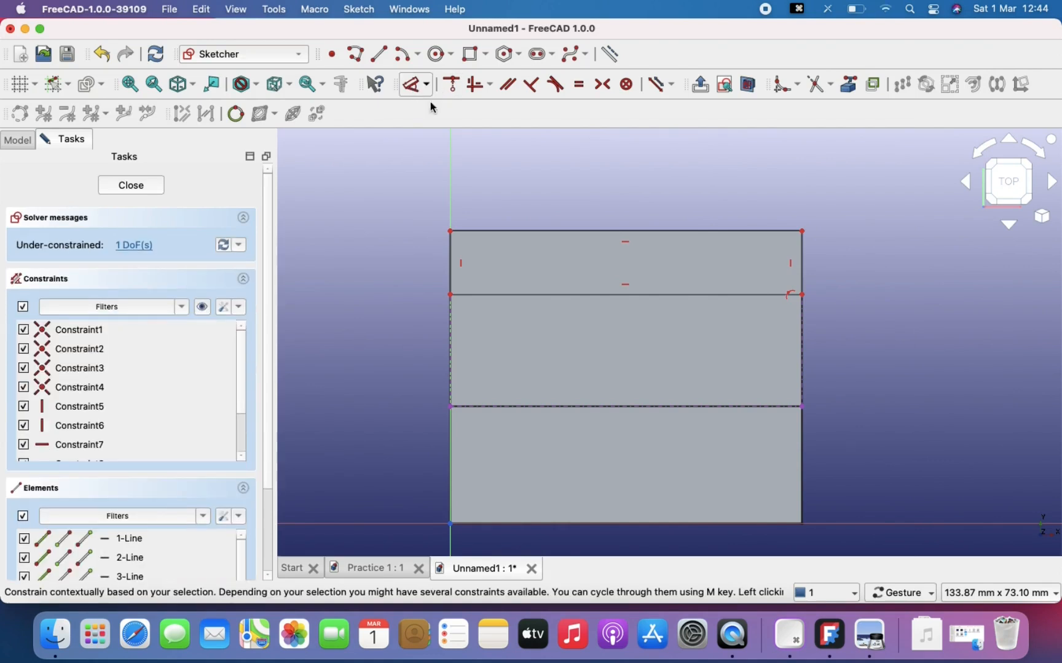
click(451, 264)
click(384, 258)
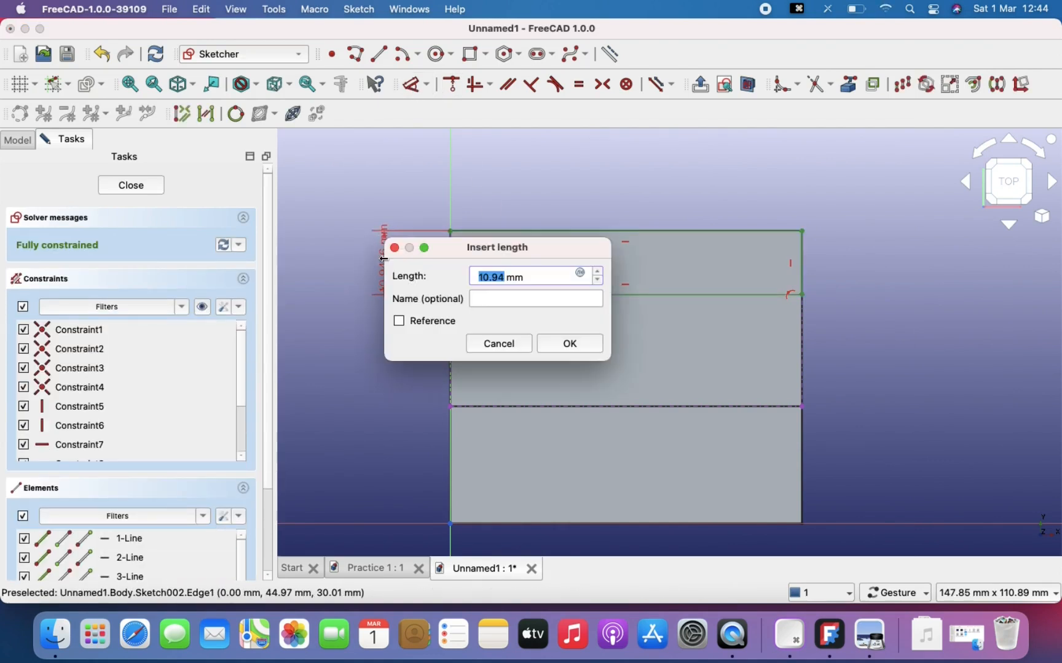
text(15)
key(Return)
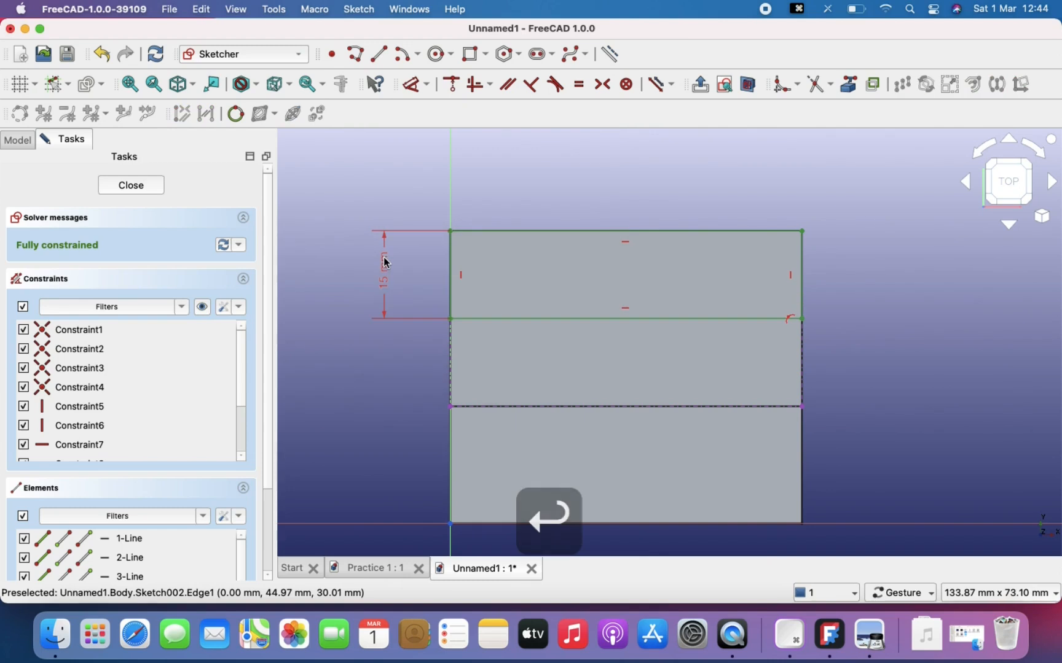
key(Escape)
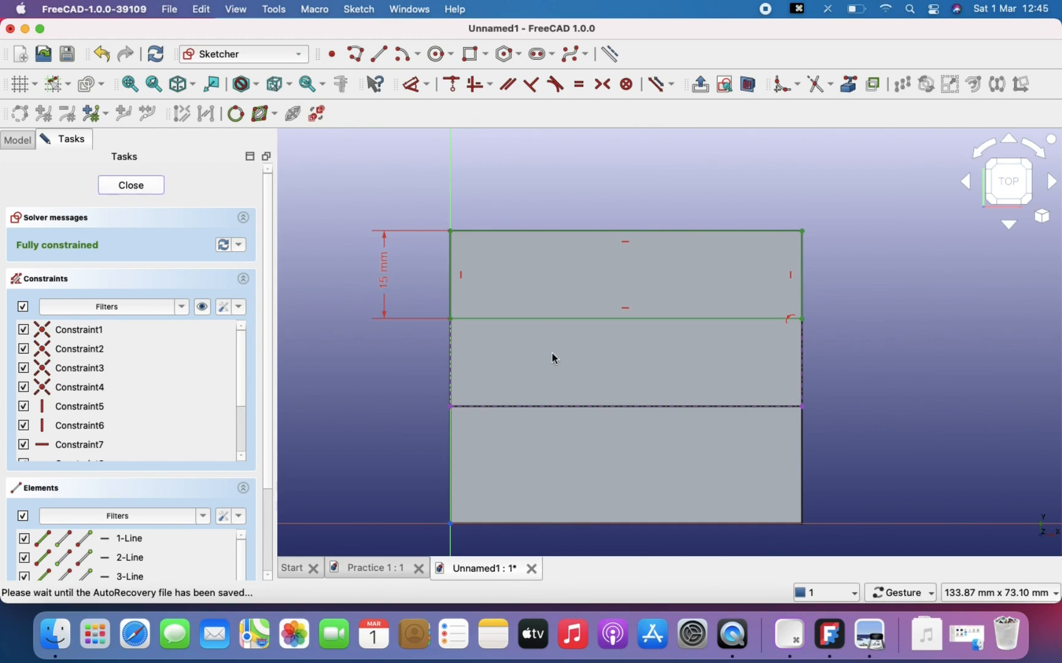
Close the top-step sketch and pad it 10 mm upward to complete the stepped block
right_drag(672, 351, 609, 417)
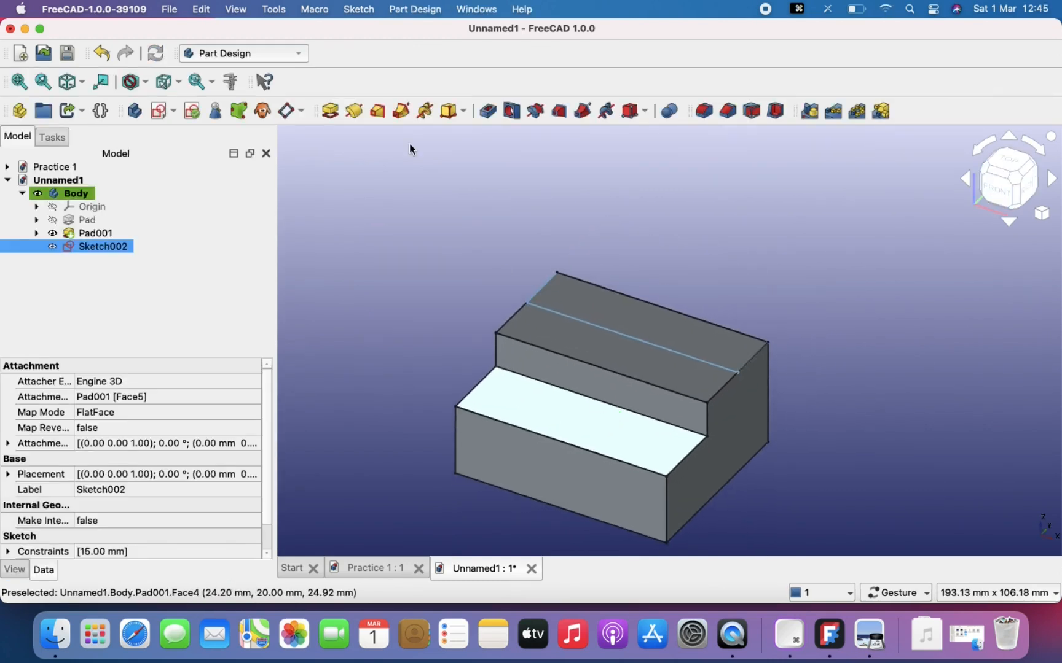
click(330, 111)
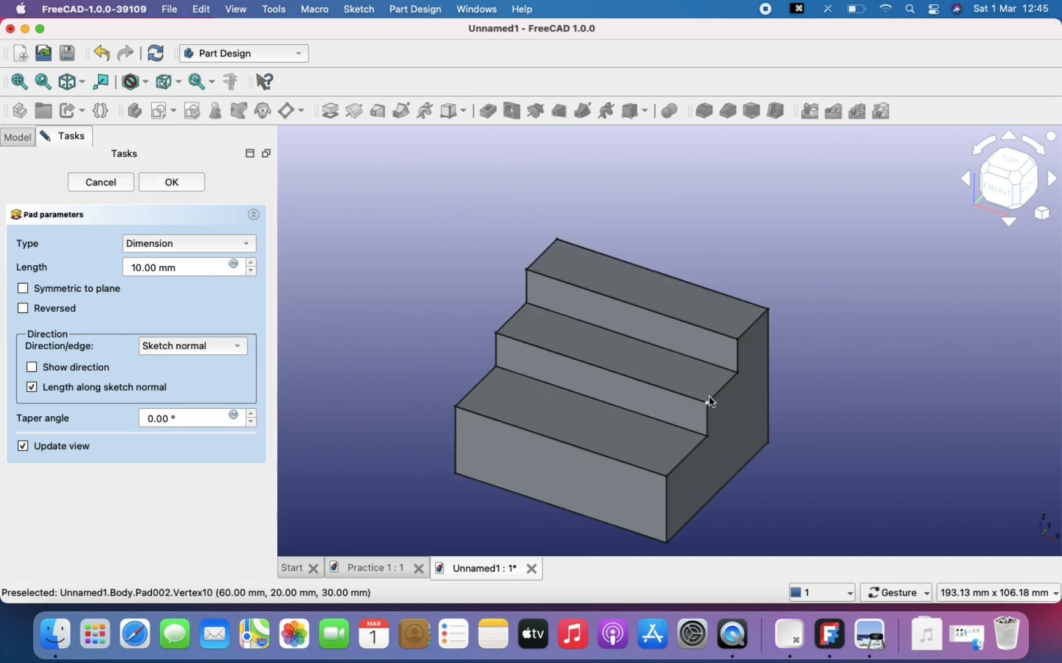
click(166, 183)
right_drag(468, 298, 471, 257)
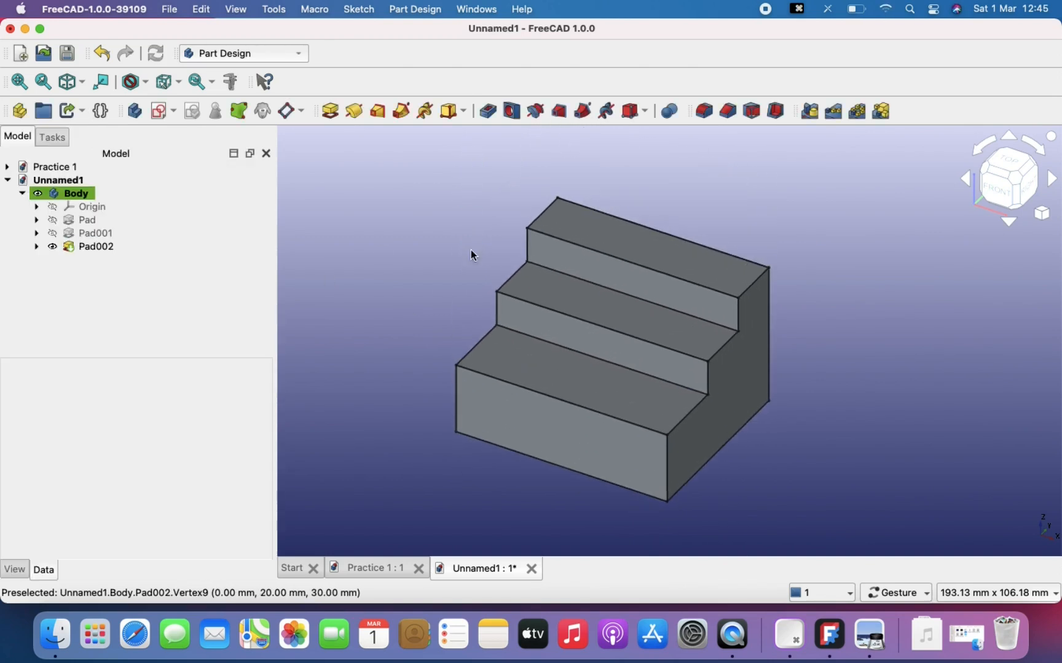
scroll(600, 374, down, 2)
right_drag(599, 373, 637, 312)
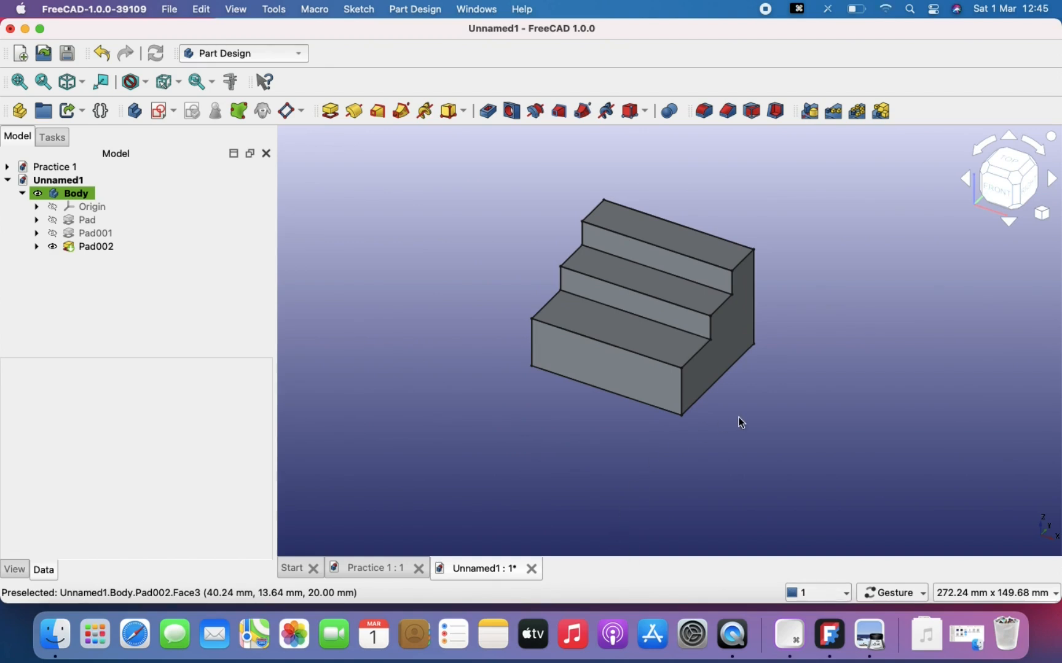
right_drag(735, 360, 733, 400)
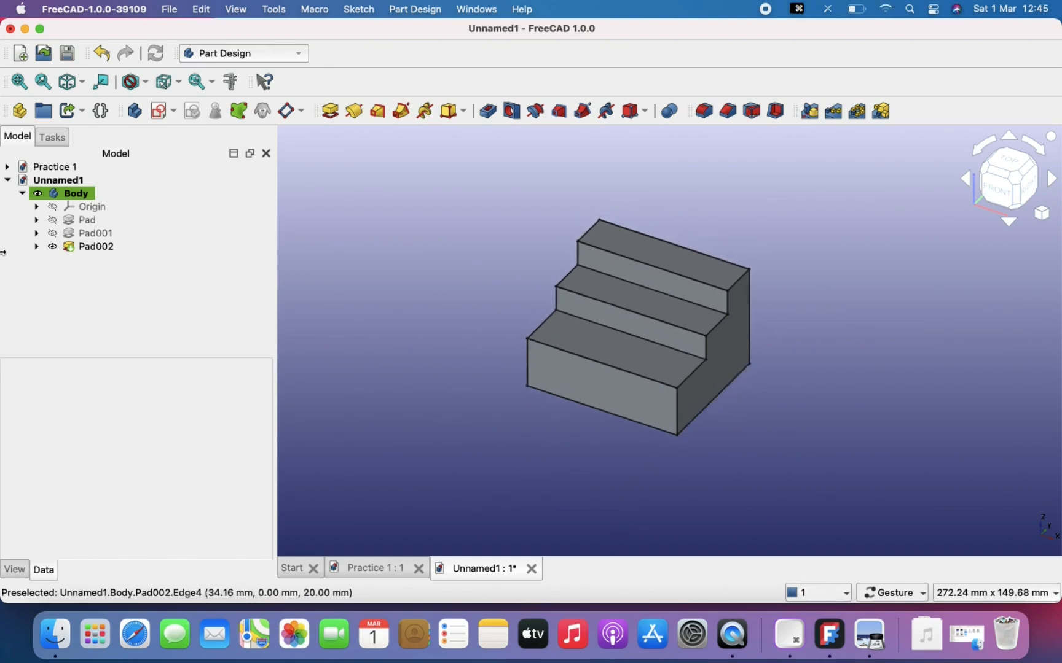
click(36, 220)
click(97, 235)
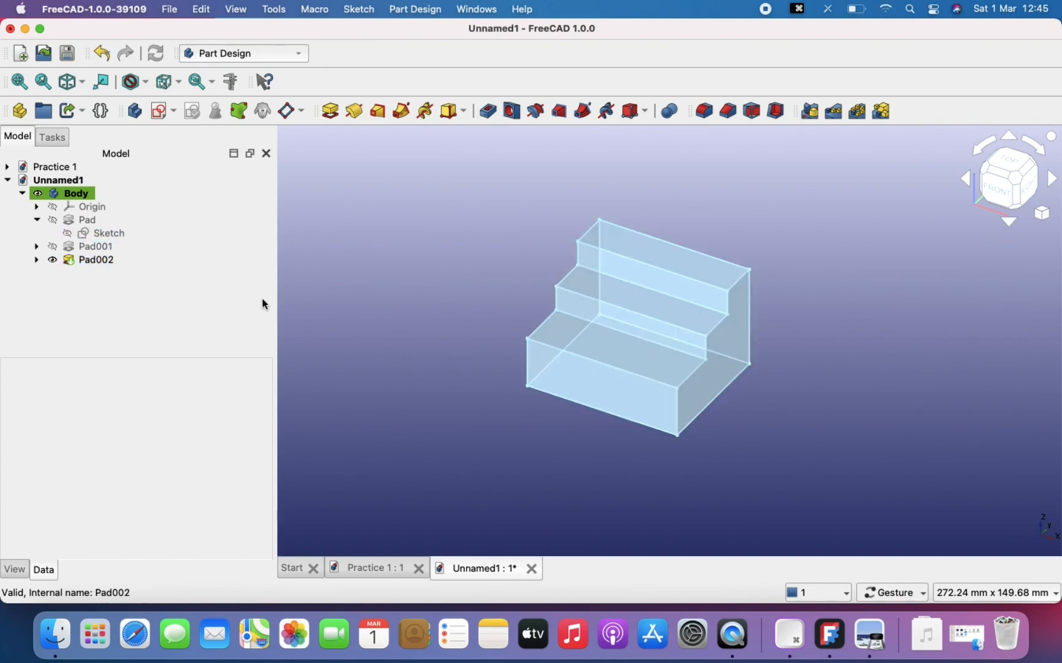
click(36, 220)
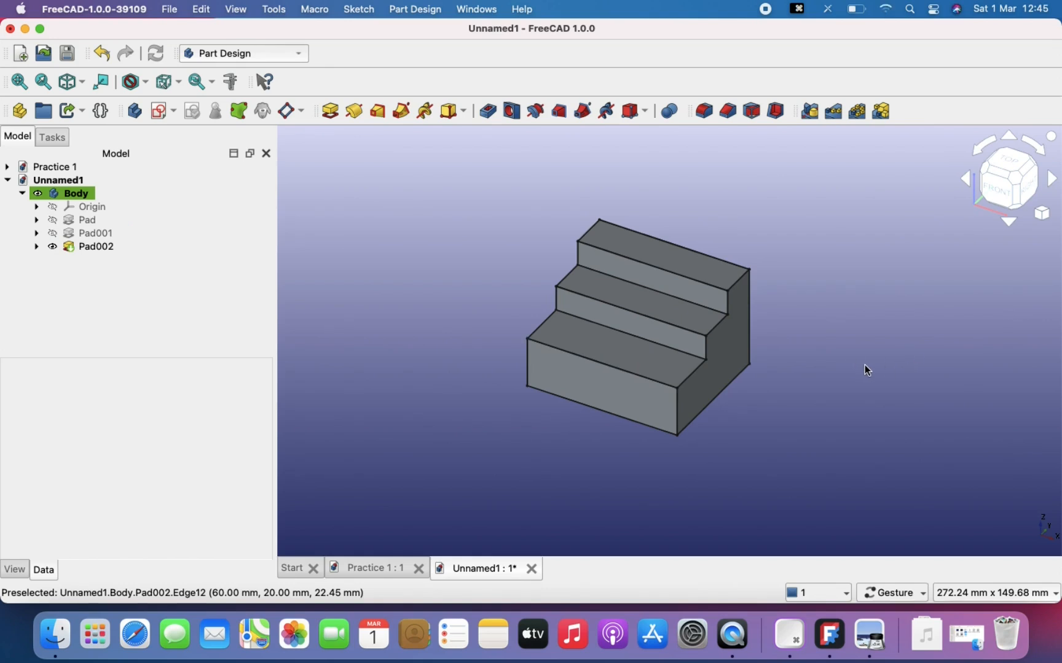
Save the document as Practice 2 in the FreeCAD folder
key(super+s)
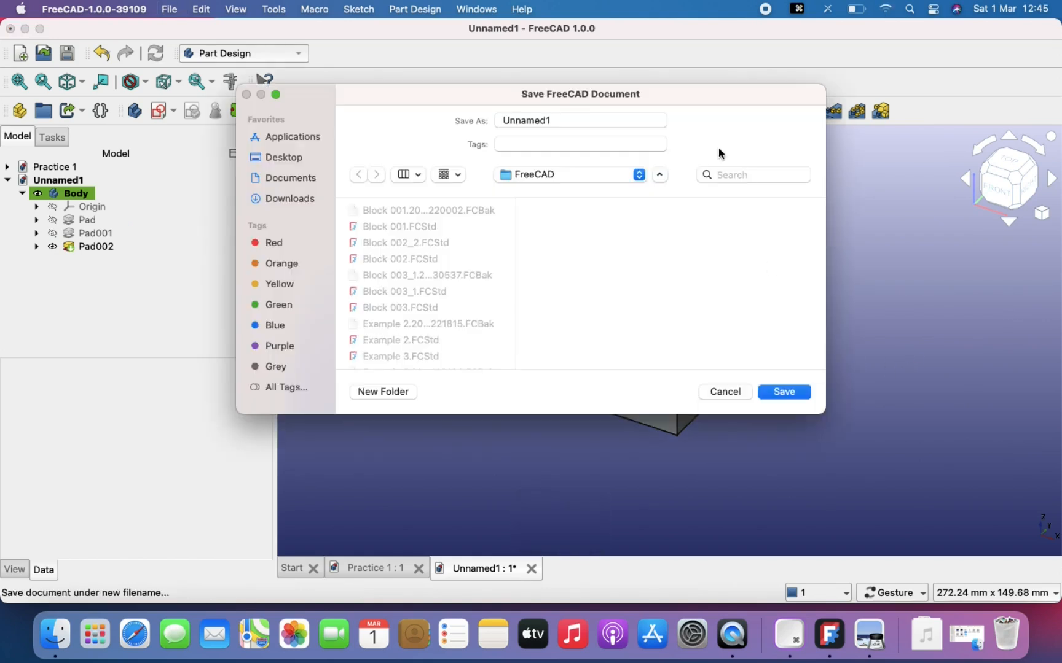
click(580, 120)
text(Practice 2)
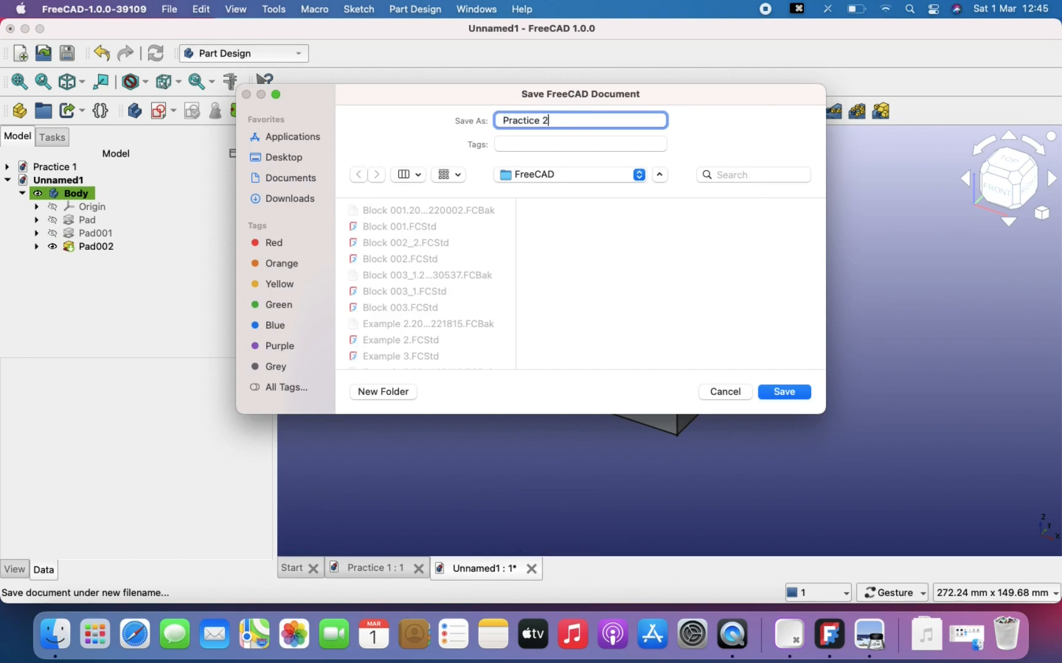
key(Return)
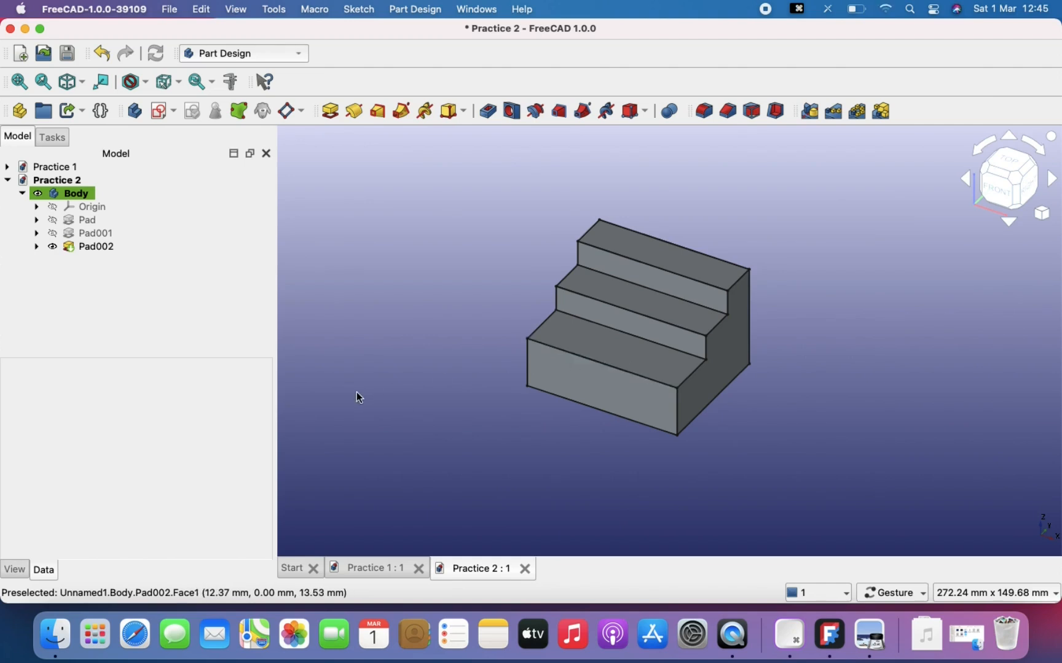
Create a new document, and examine the Block 002 views in the FreeCAD Tutorials PDF in Preview before returning to FreeCAD
key(super+n)
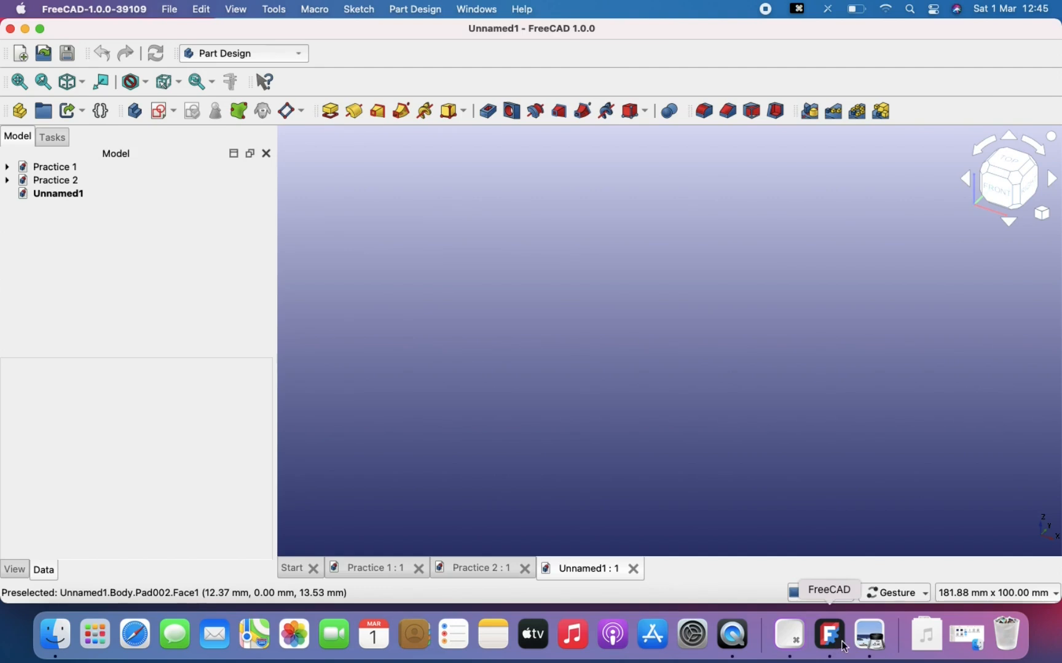
click(869, 637)
scroll(705, 270, up, 2)
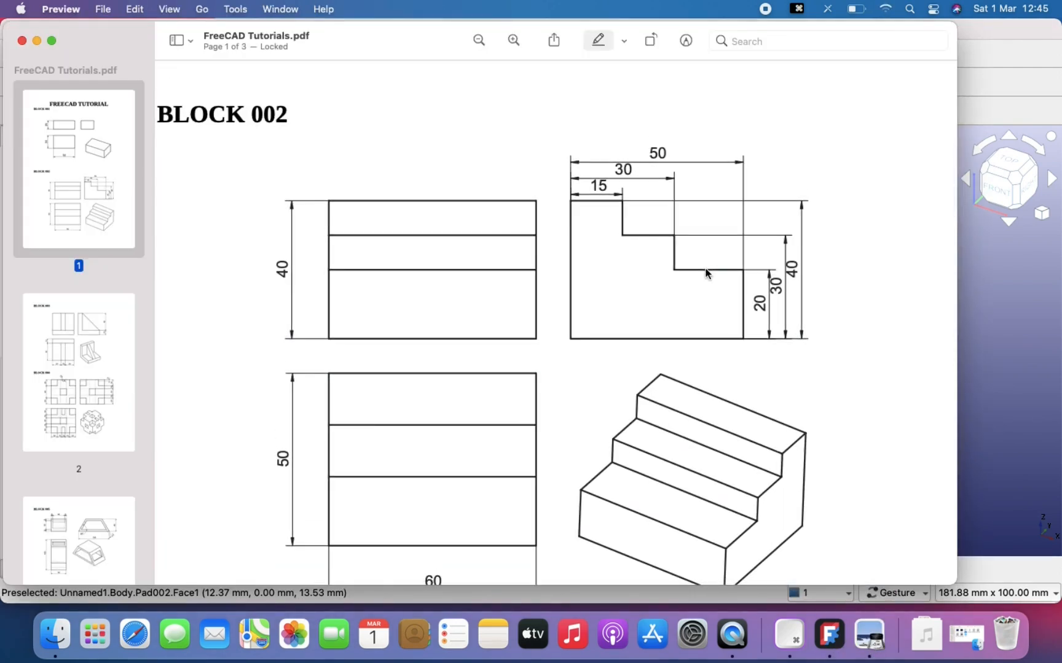
scroll(697, 406, down, 5)
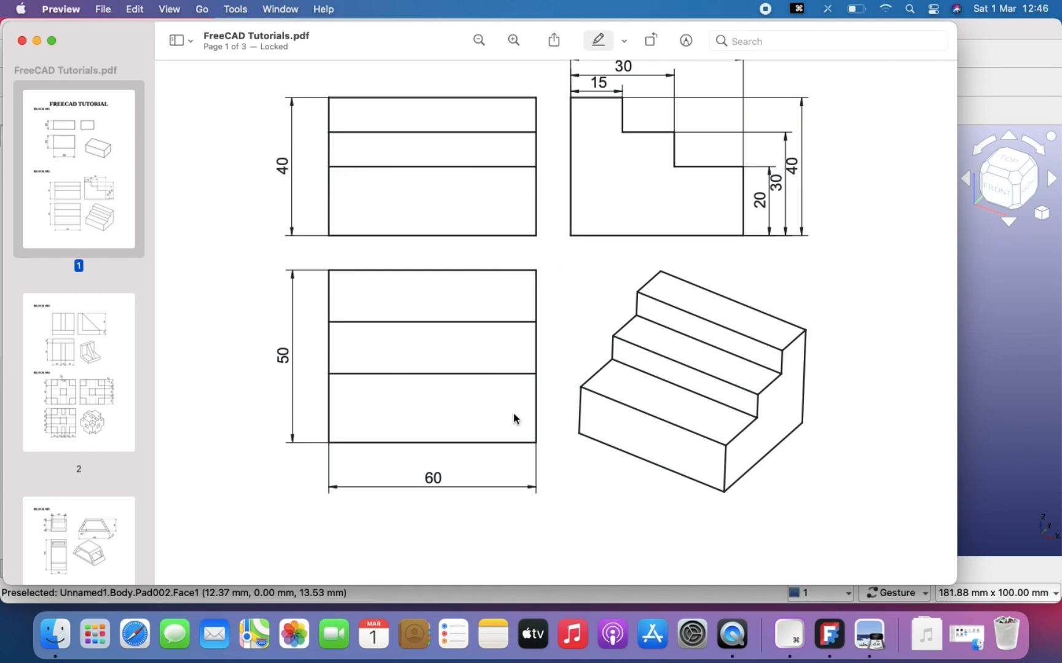
scroll(484, 327, up, 2)
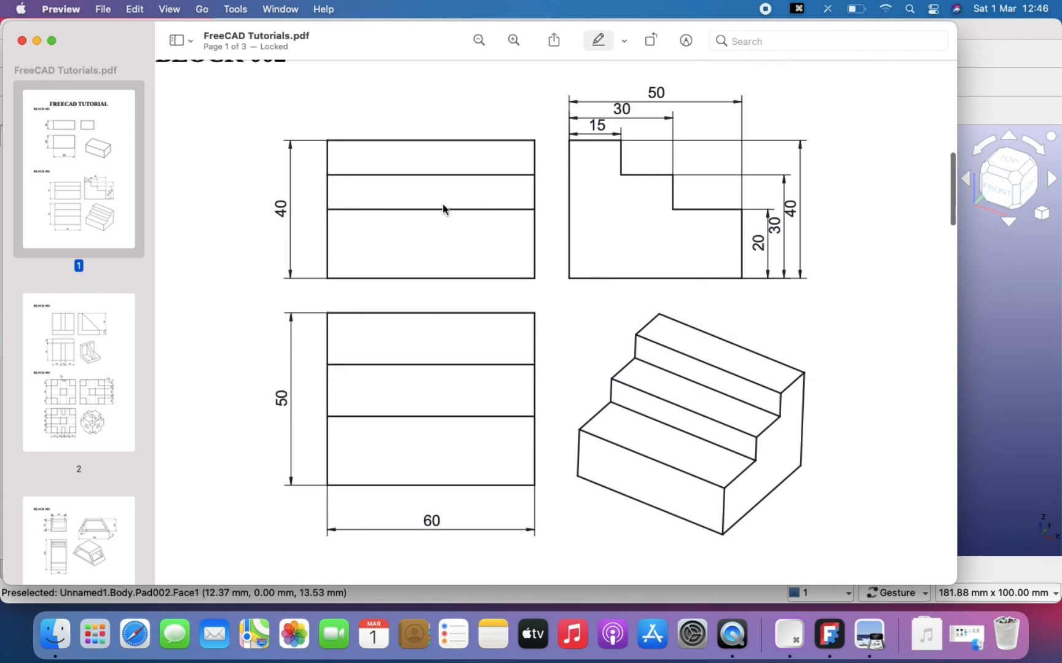
click(998, 392)
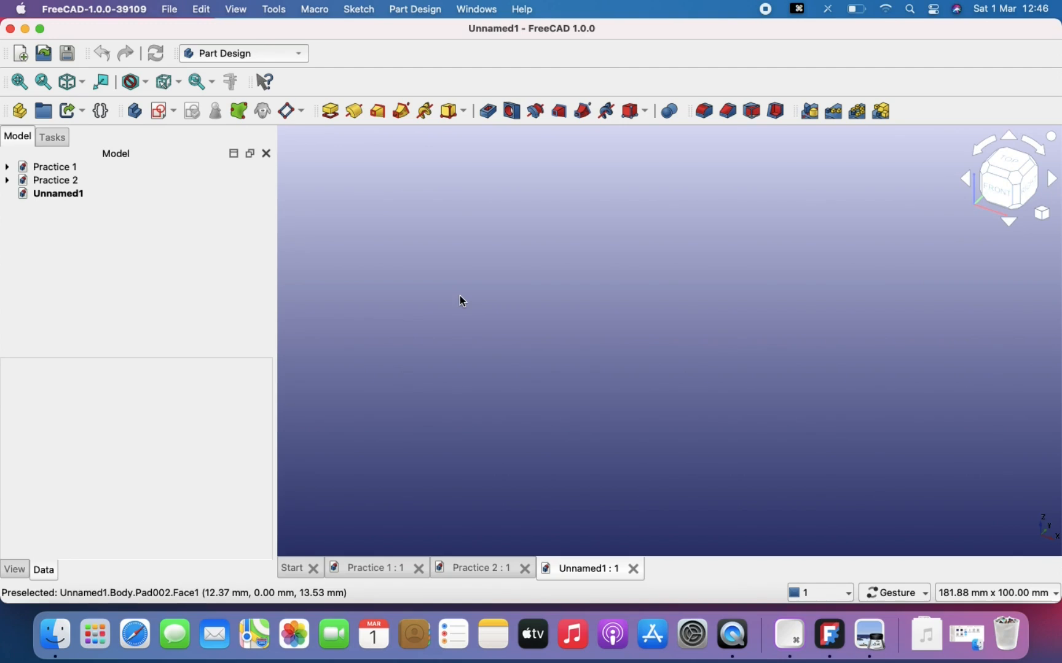
Start a new sketch on the YZ plane of a new body
click(161, 111)
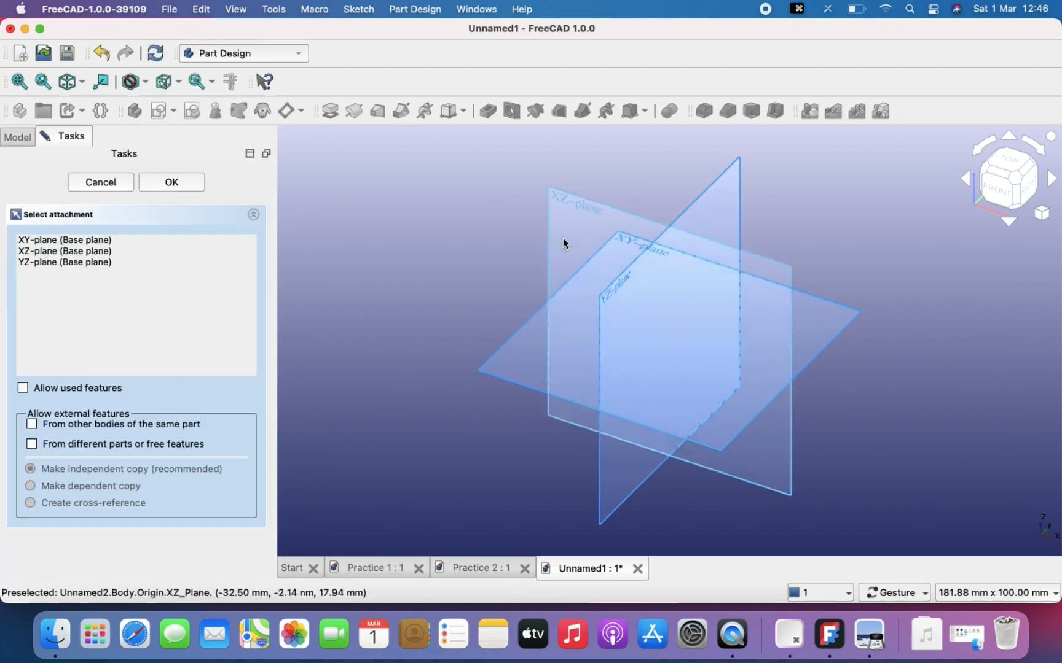
click(614, 288)
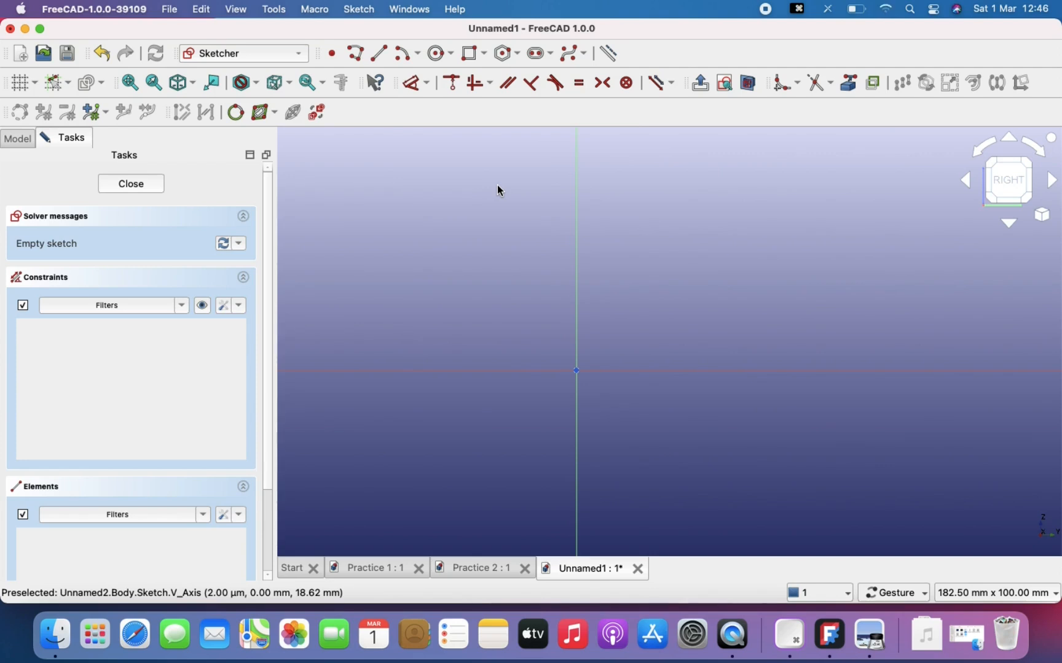
right_drag(537, 271, 441, 270)
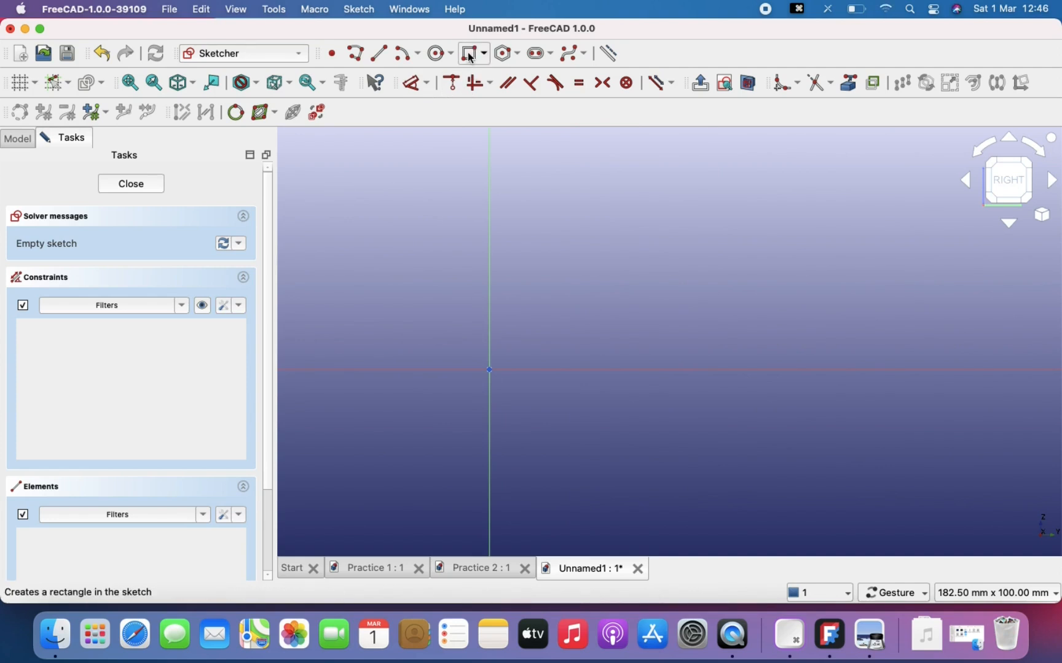
right_drag(502, 216, 438, 240)
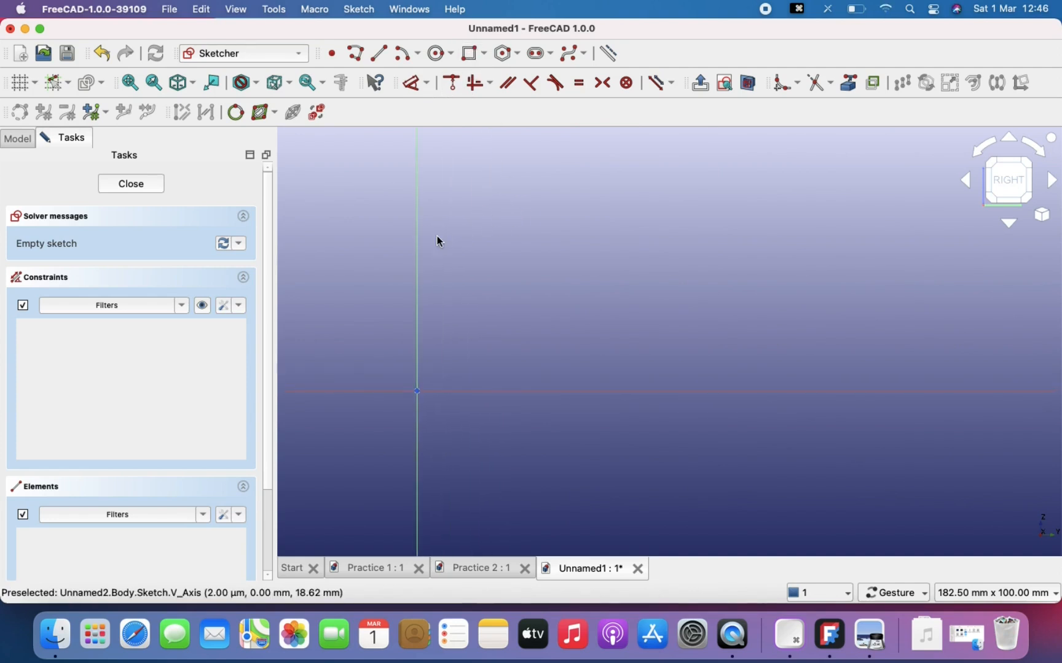
Draw a closed three-step stair profile with a polyline from the origin, about 40 mm wide and 39 mm high, rising away from the vertical axis
click(356, 55)
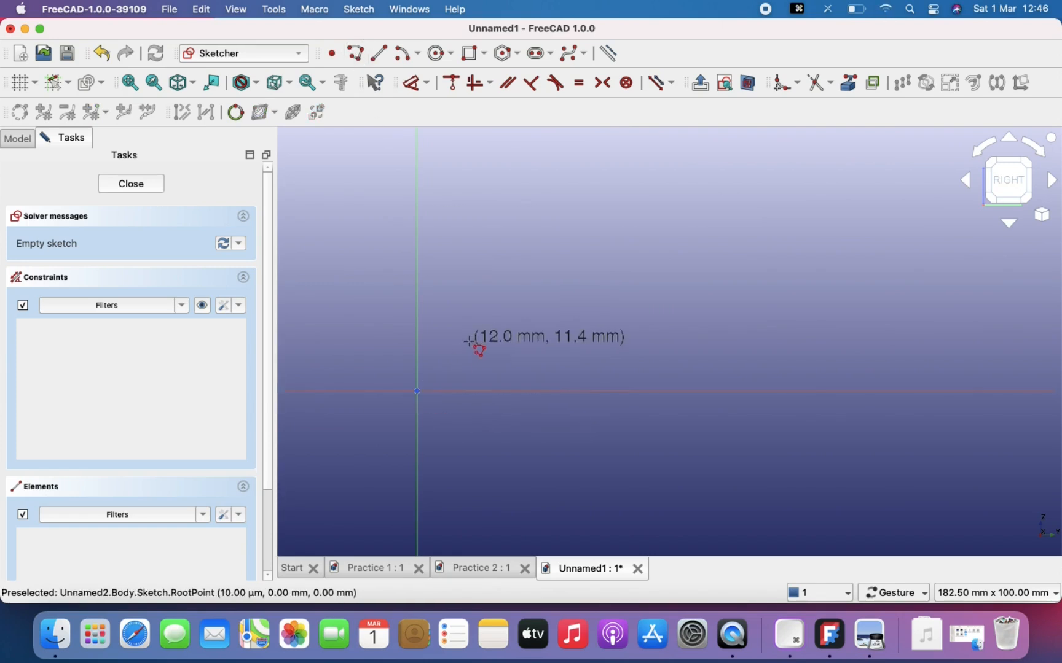
click(417, 391)
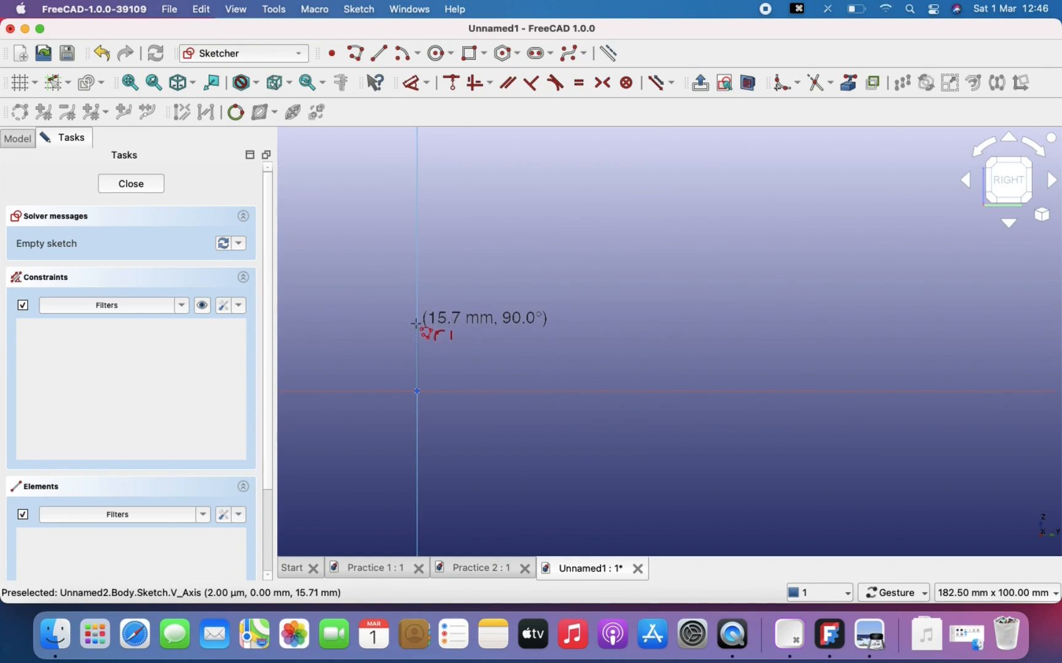
click(416, 325)
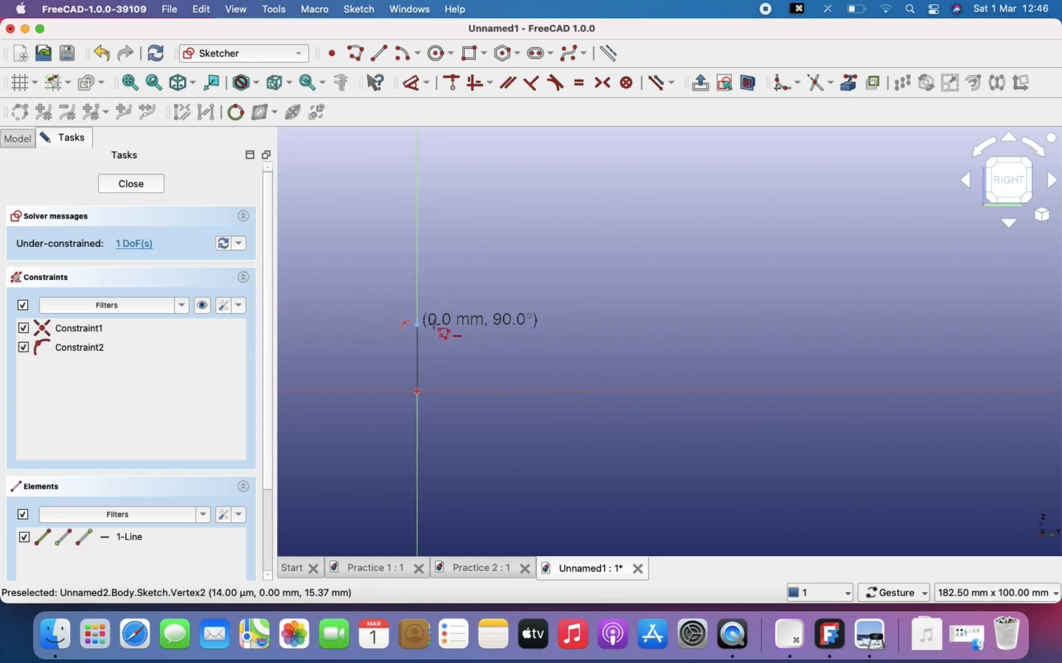
click(477, 324)
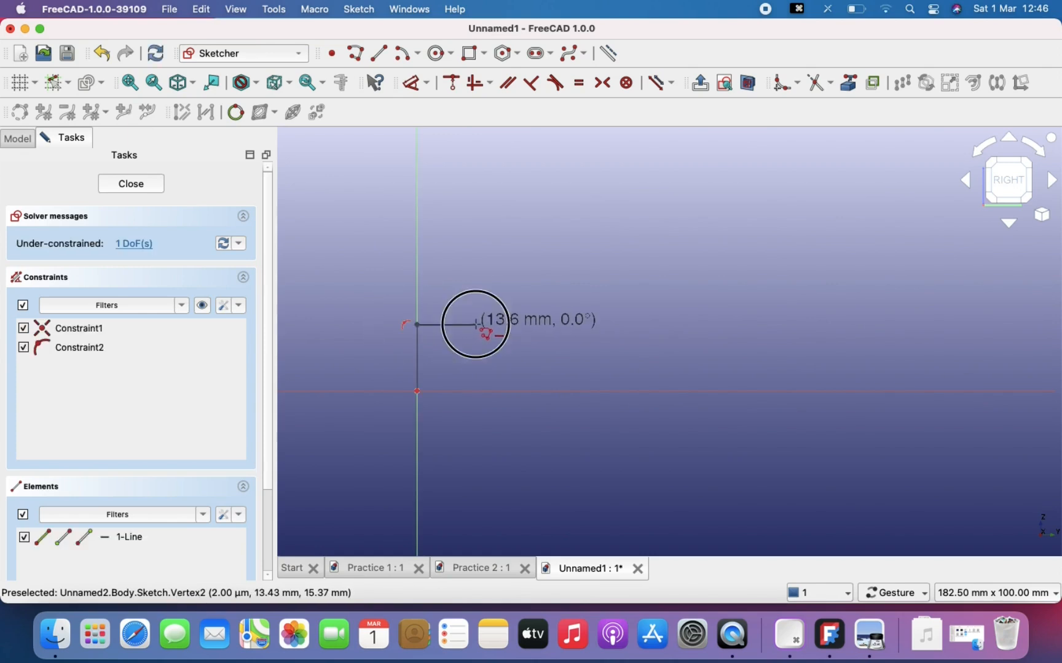
click(476, 271)
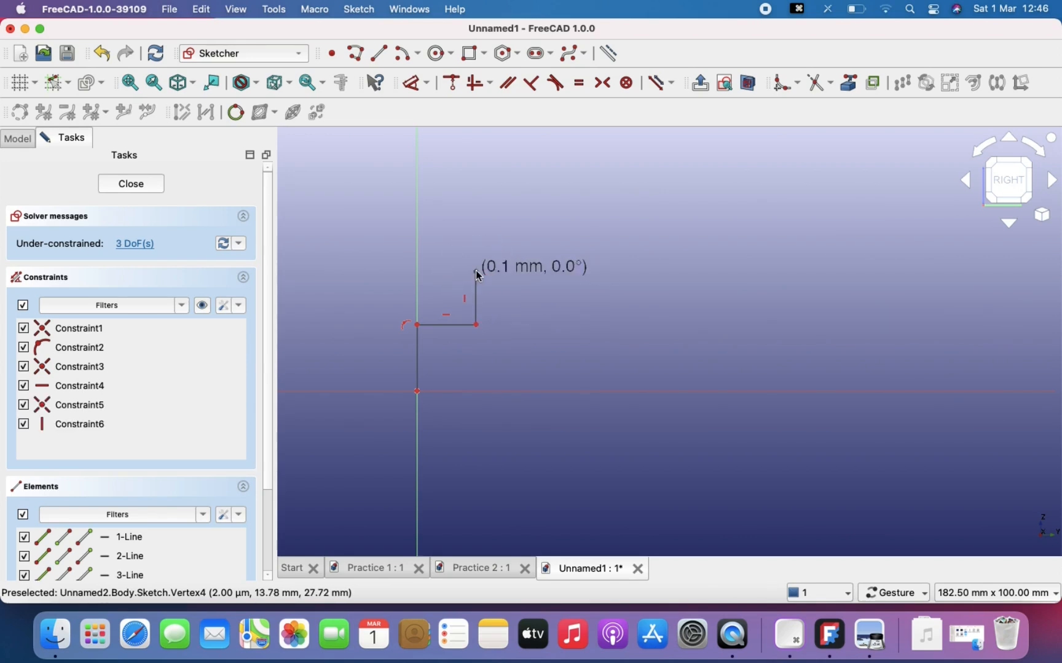
click(537, 271)
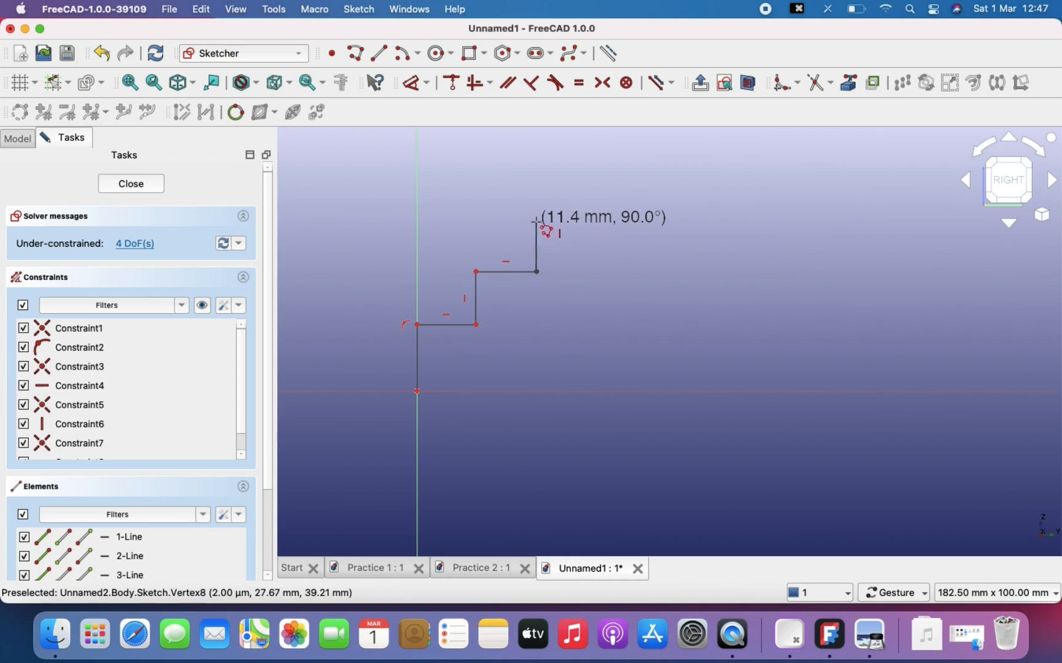
click(537, 223)
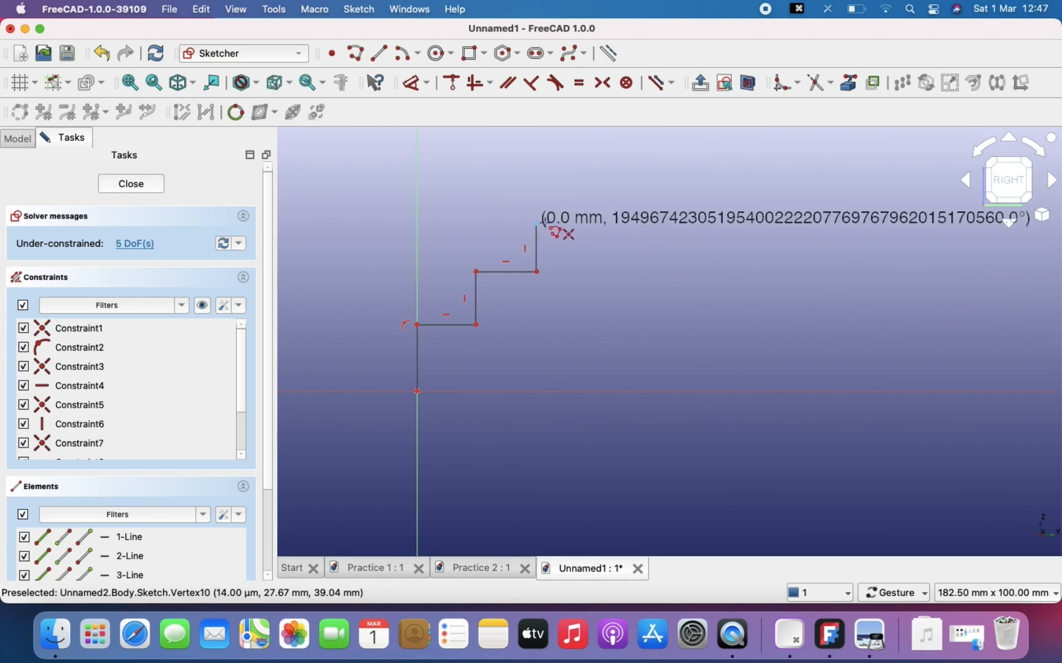
click(591, 224)
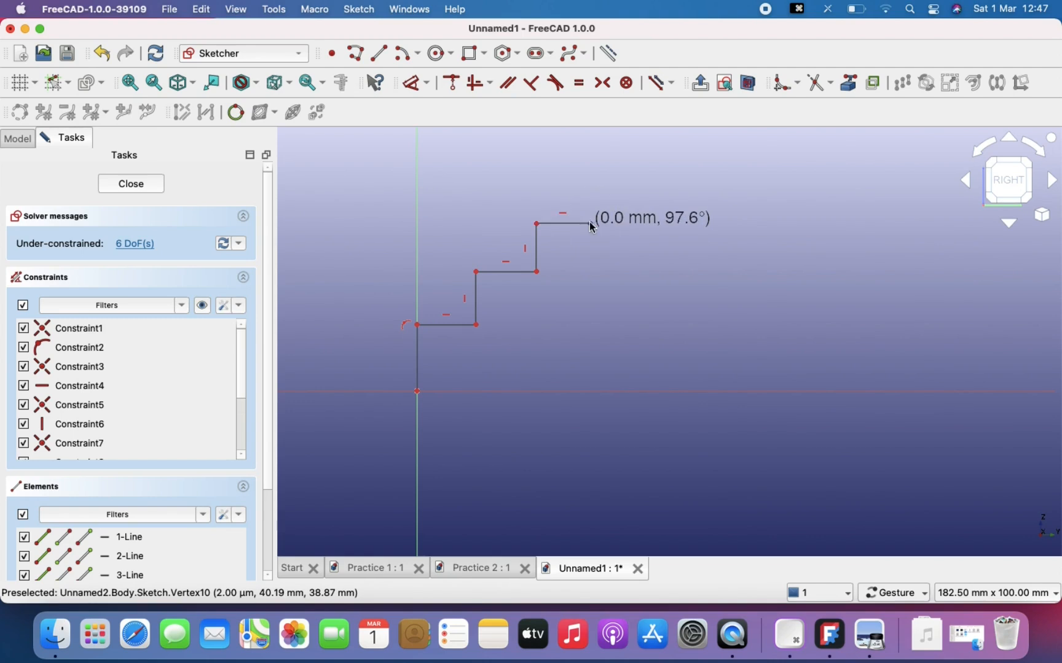
click(591, 391)
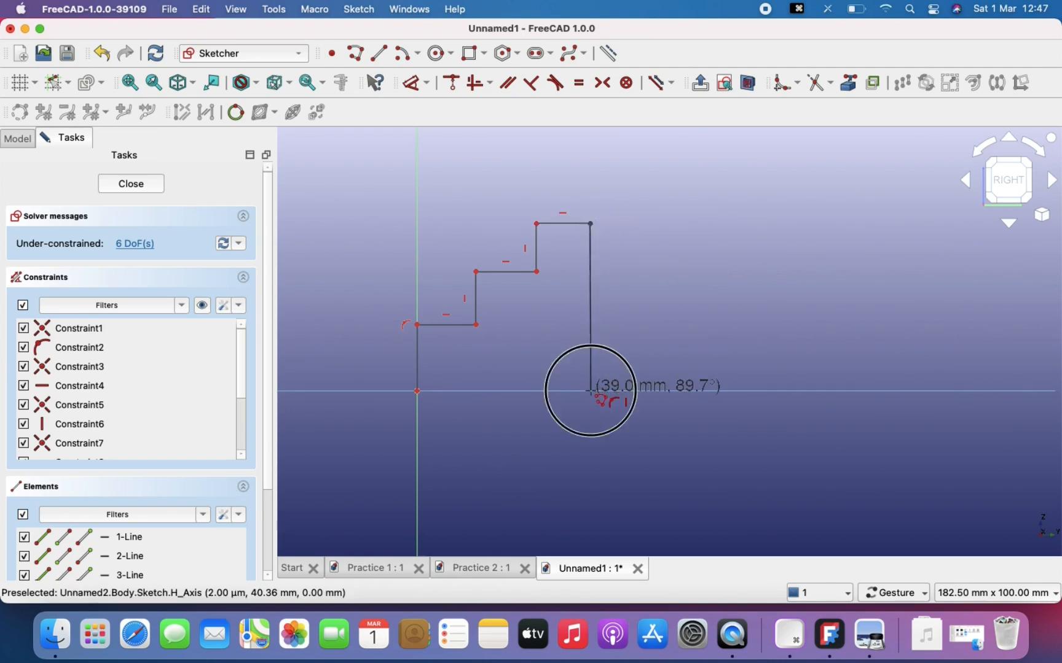
click(416, 391)
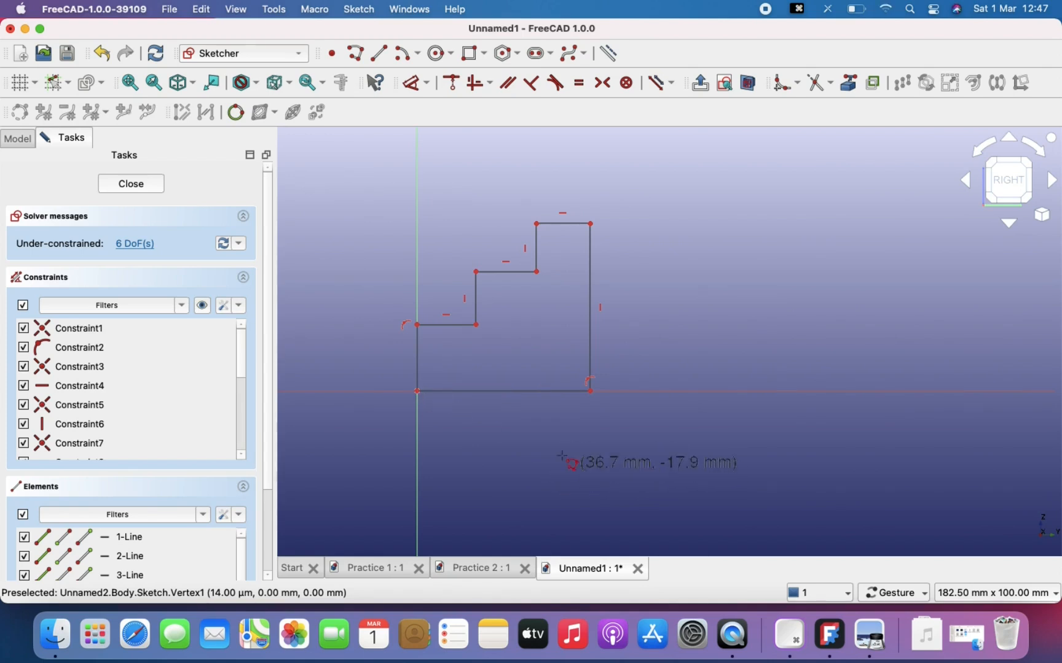
key(Escape)
right_drag(548, 441, 658, 440)
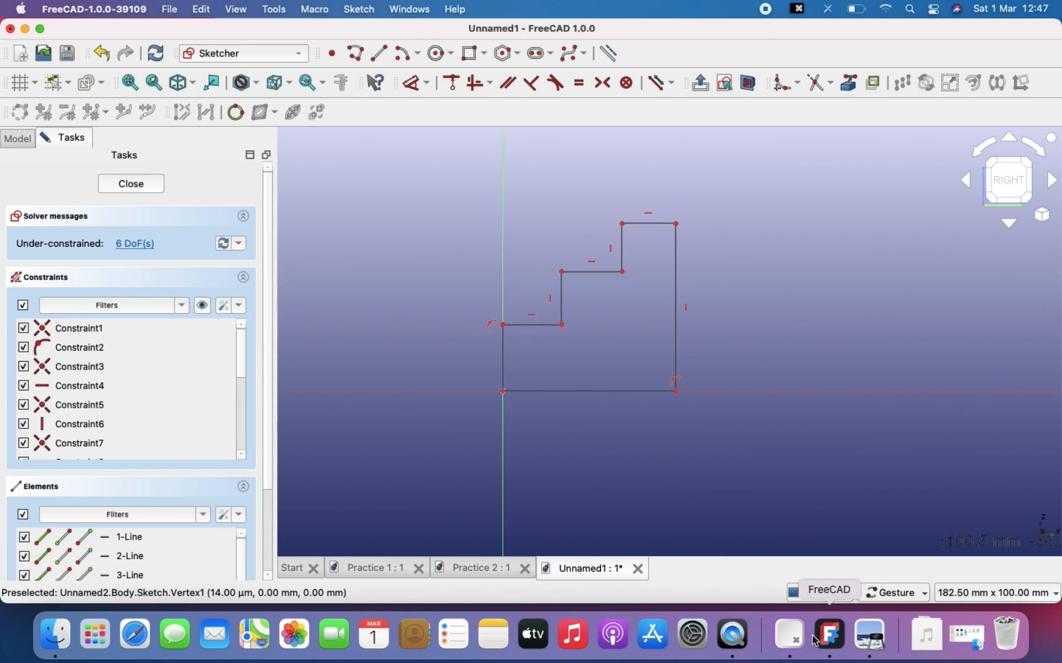
Check the step widths and heights in the Block 002 side view in Preview, and return to the FreeCAD sketch
click(869, 636)
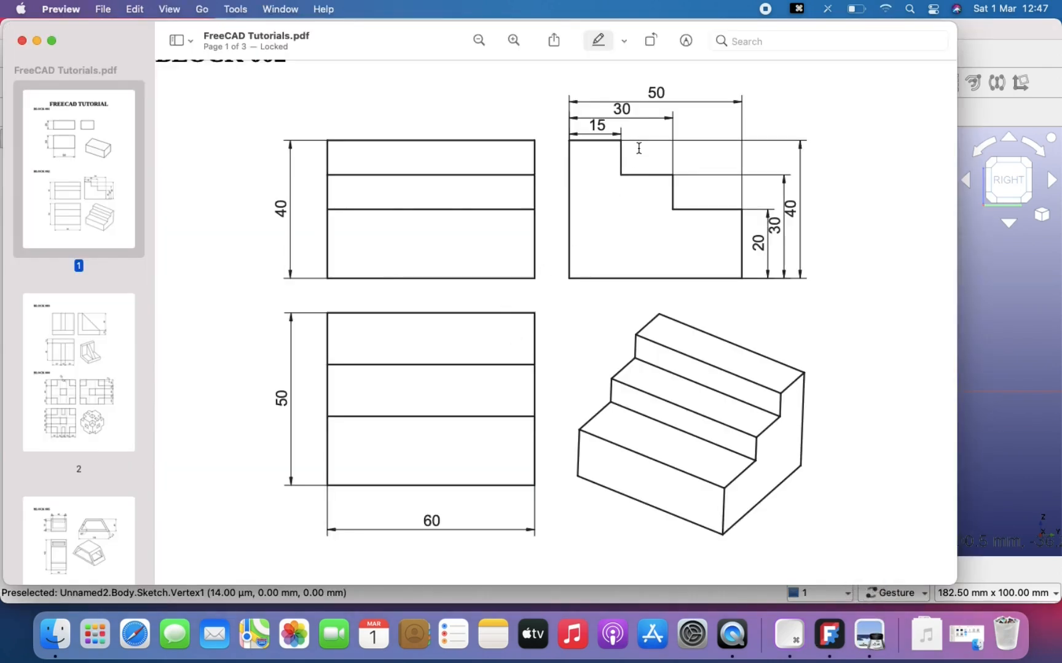
scroll(639, 148, up, 5)
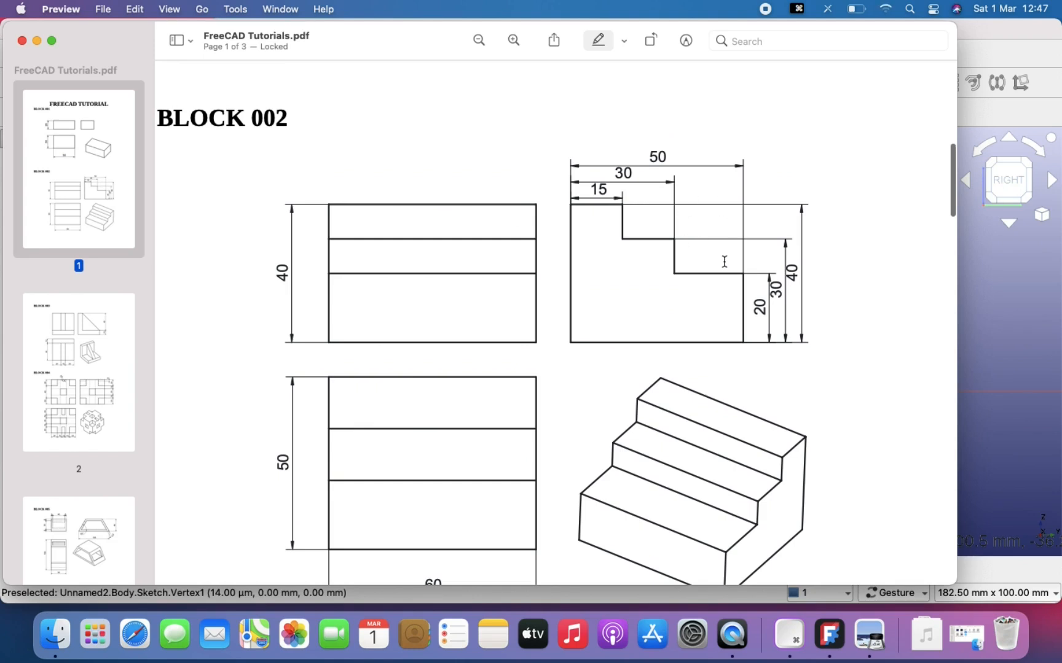
scroll(700, 272, down, 5)
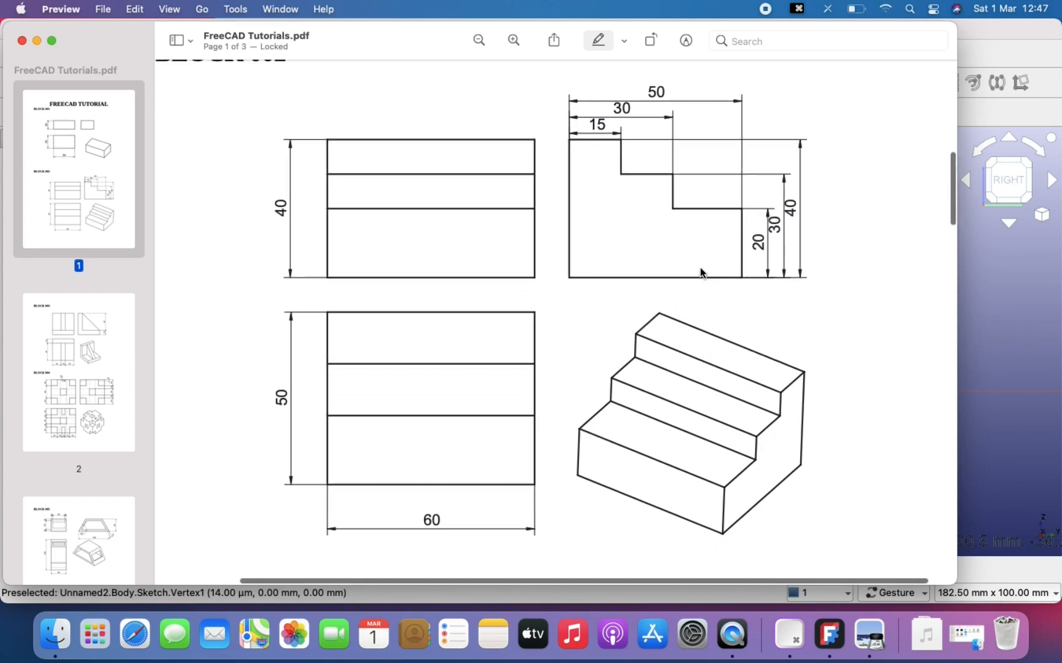
scroll(699, 268, up, 1)
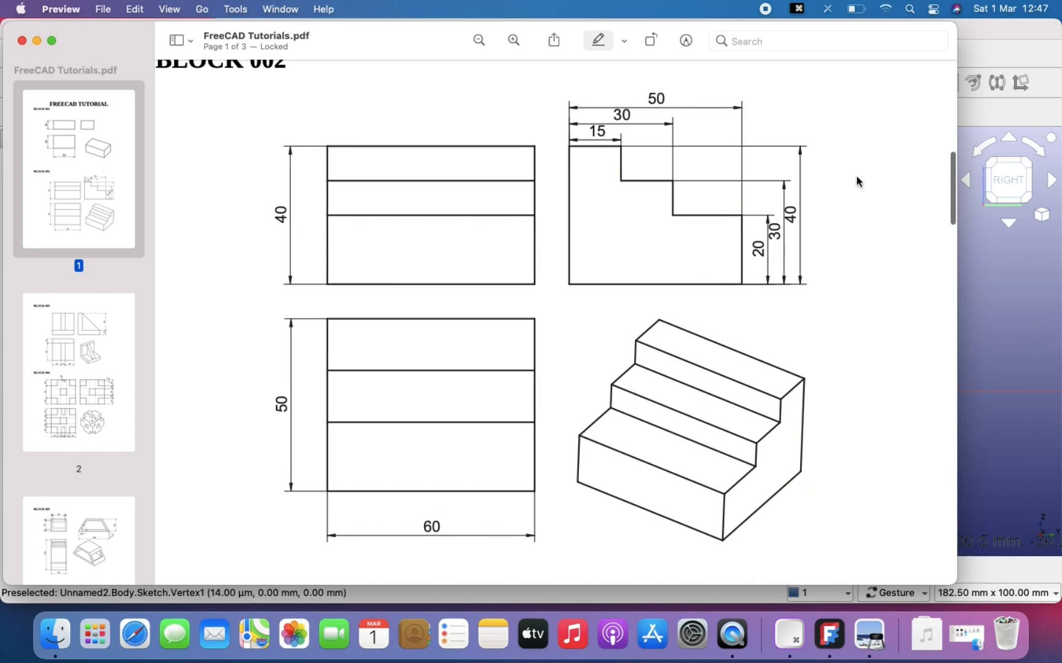
click(1006, 381)
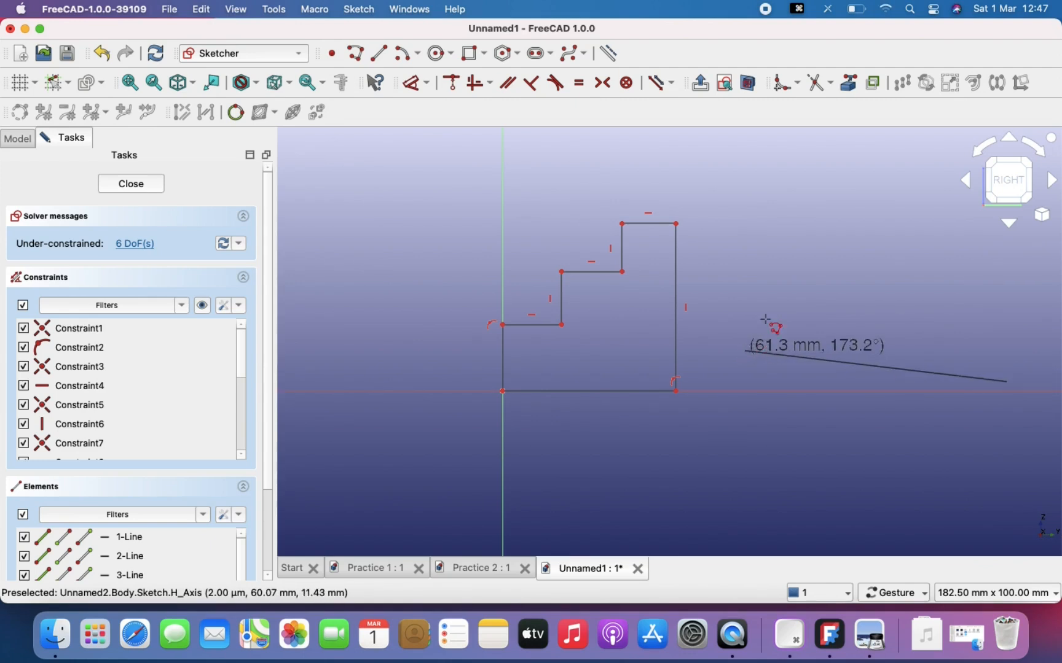
Finish the polyline and dimension the stair profile's base line to 50 mm
key(Escape)
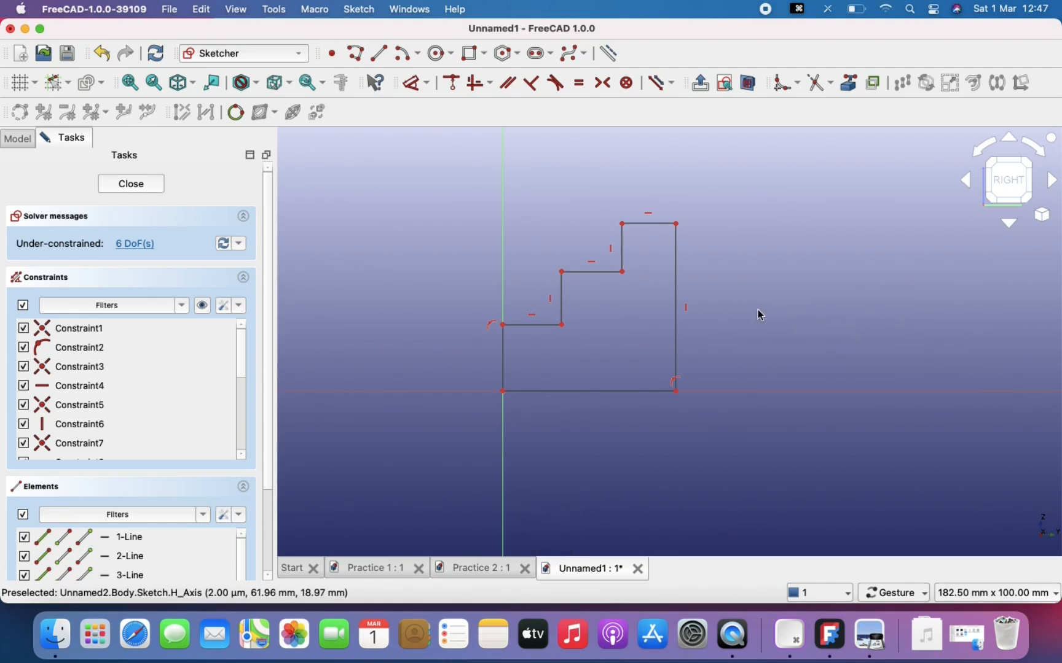
click(416, 91)
click(586, 397)
click(584, 453)
text(50)
key(Return)
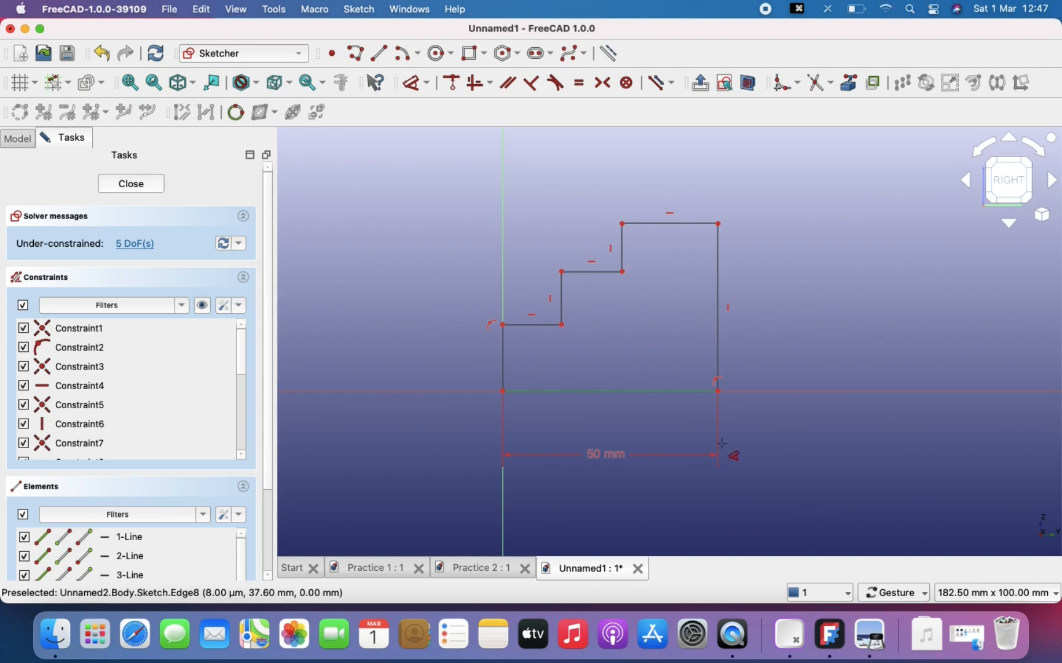
Check the Block 002 step widths in Preview, and dimension the horizontal distance from the origin to the upper riser as 30 mm
click(870, 636)
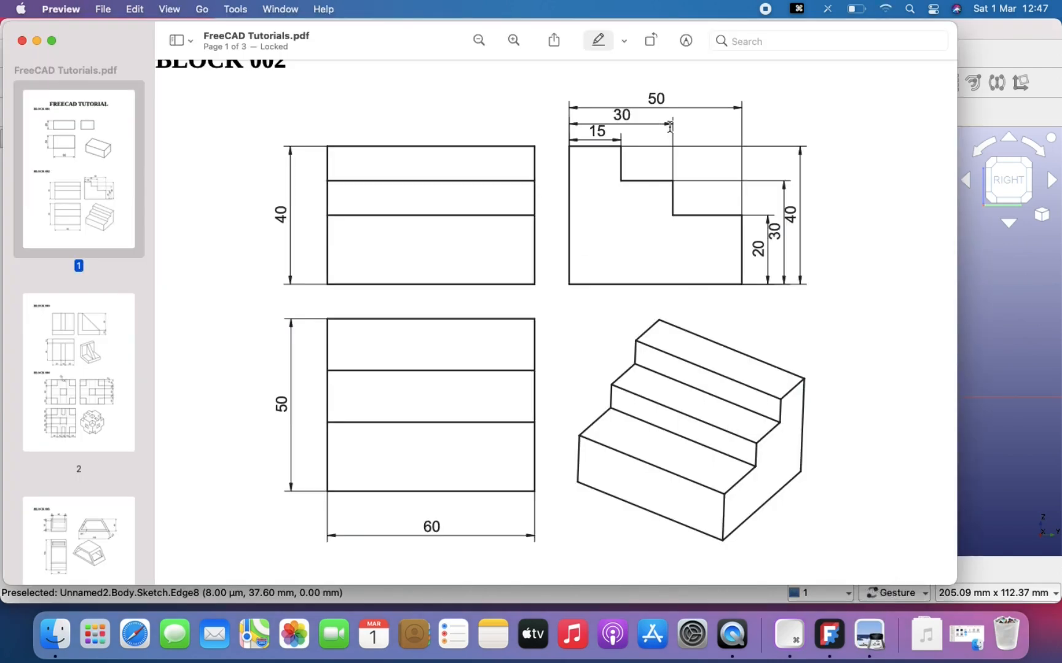
click(1016, 312)
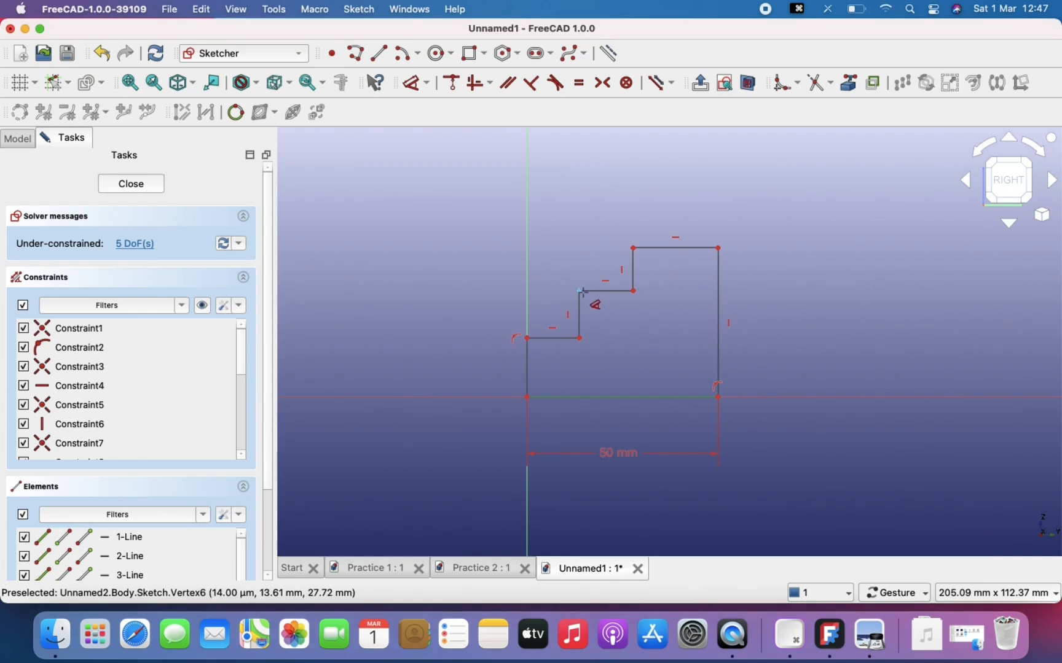
click(634, 290)
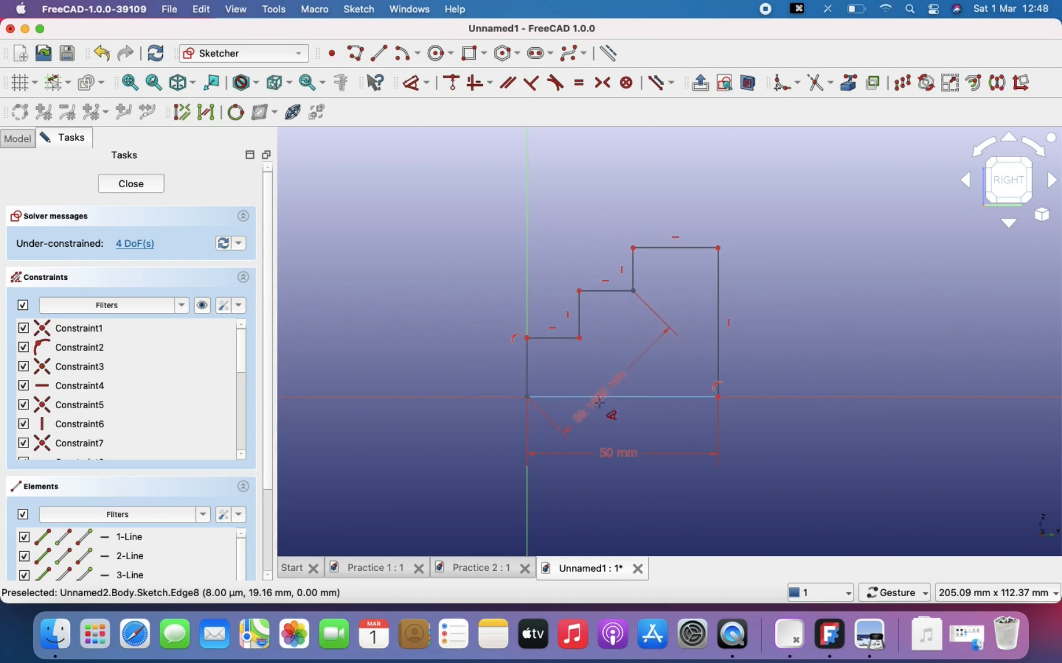
click(639, 397)
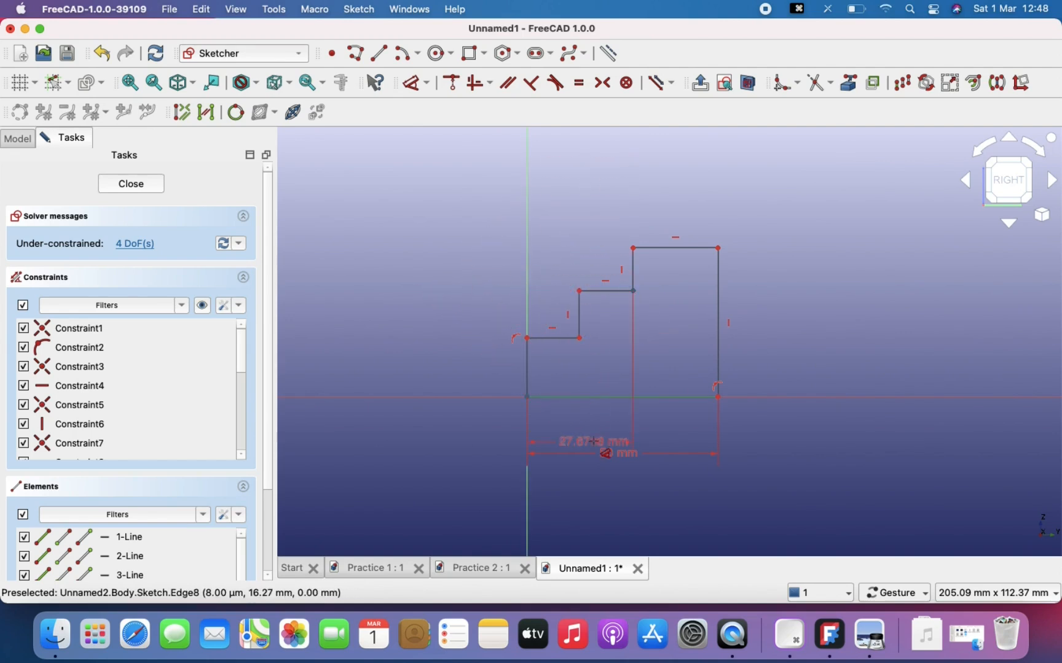
click(594, 393)
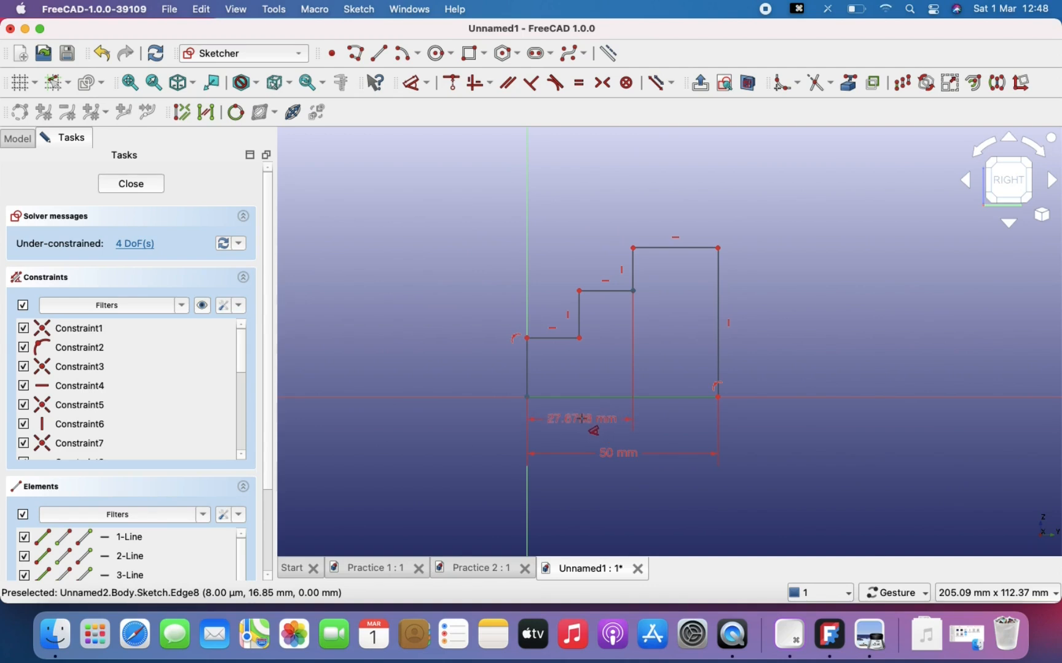
click(582, 420)
text(30)
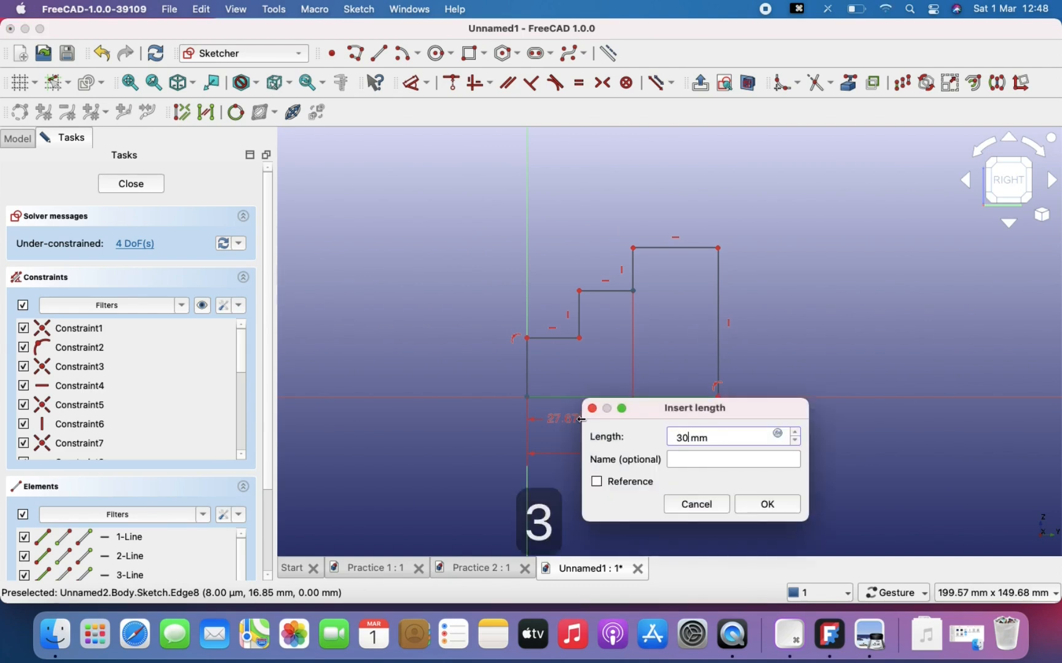
key(Return)
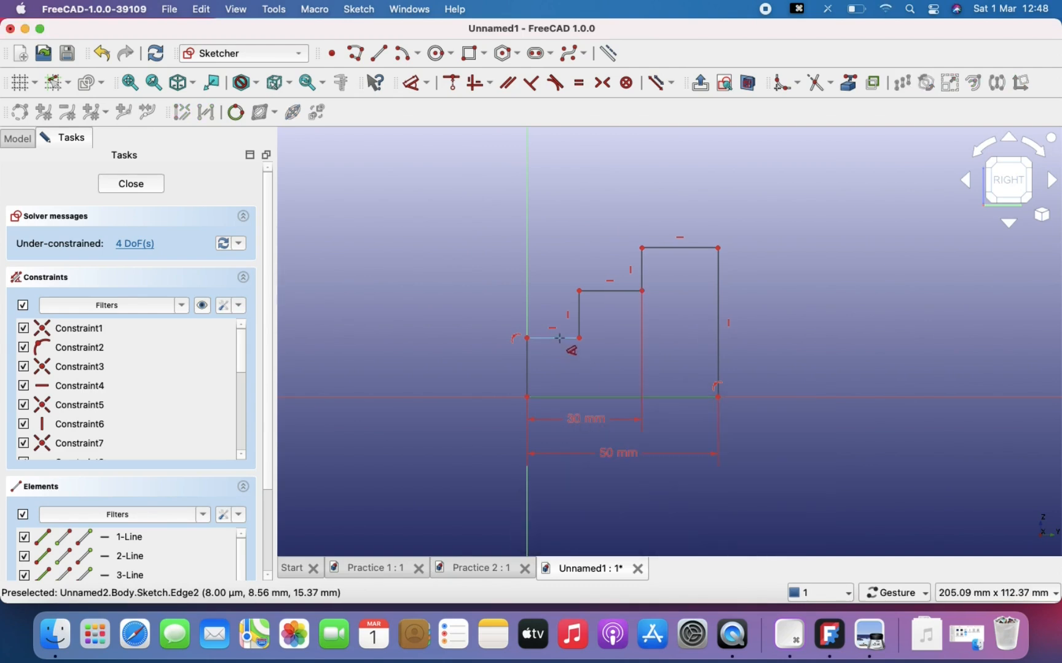
Dimension the lowest tread of the stair profile to 15 mm
click(559, 338)
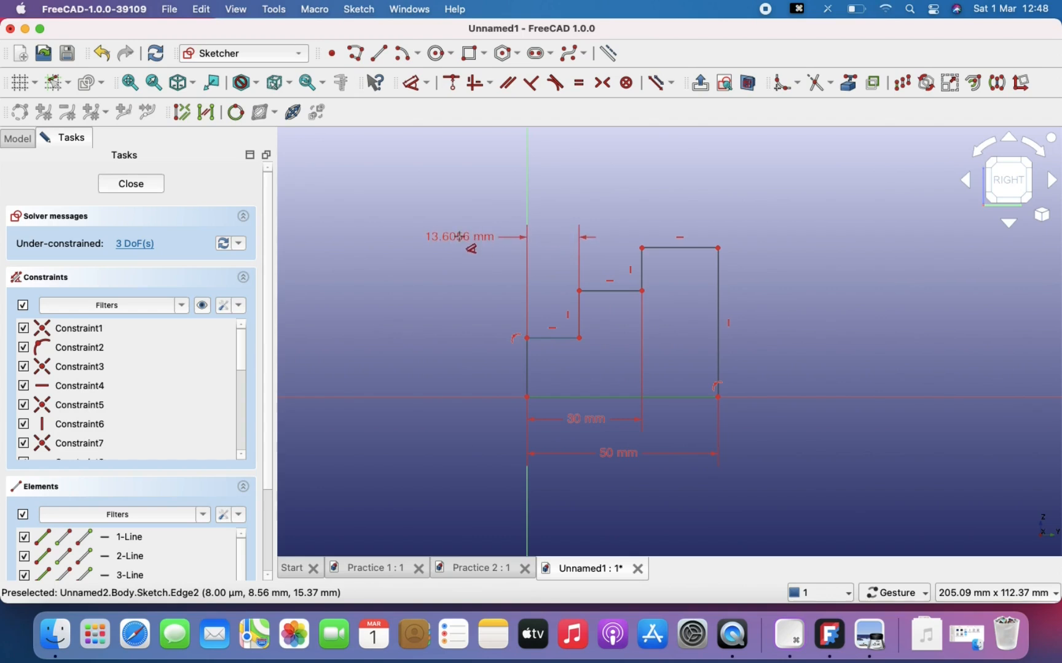
click(459, 237)
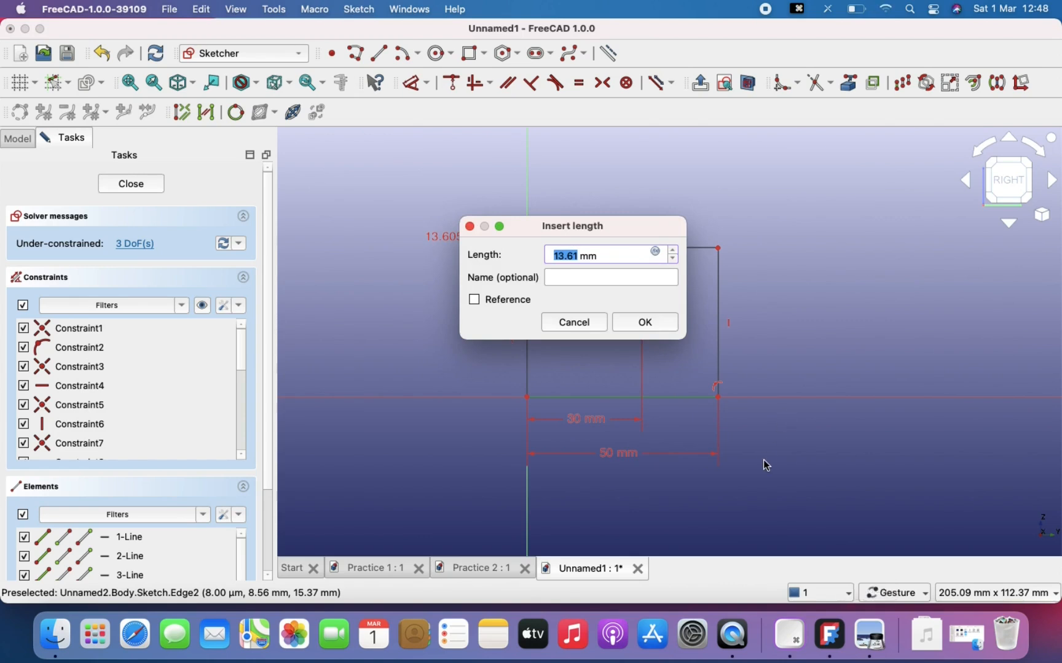
text(15)
key(Return)
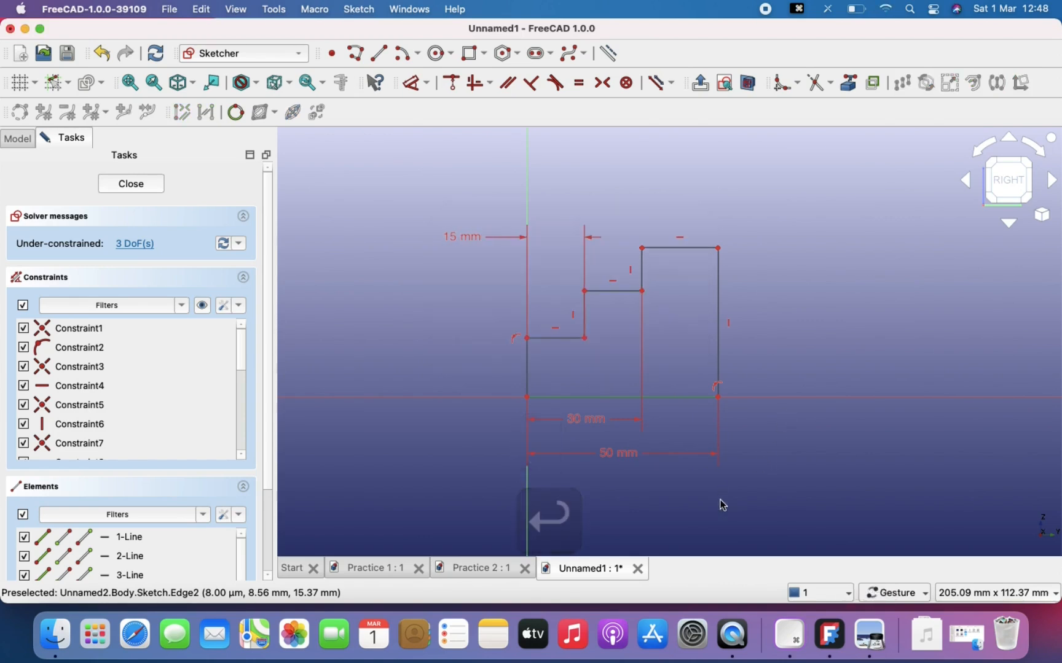
Narrow the Preview window and place its Block 002 side view next to the sketch to compare the step dimensions, and return to FreeCAD
click(869, 639)
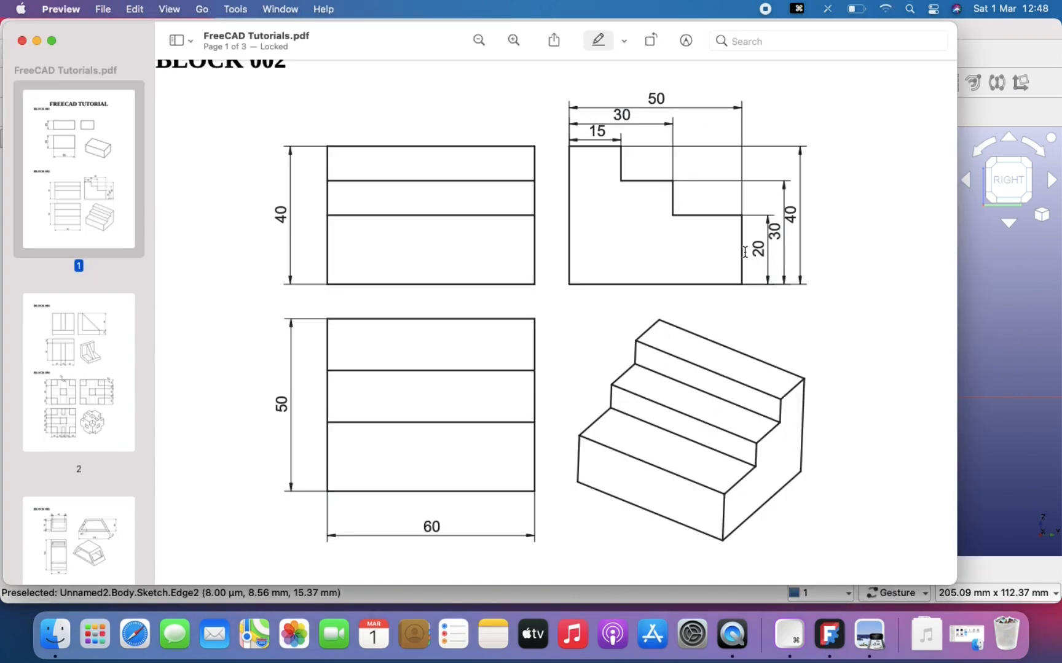
drag(417, 43, 435, 64)
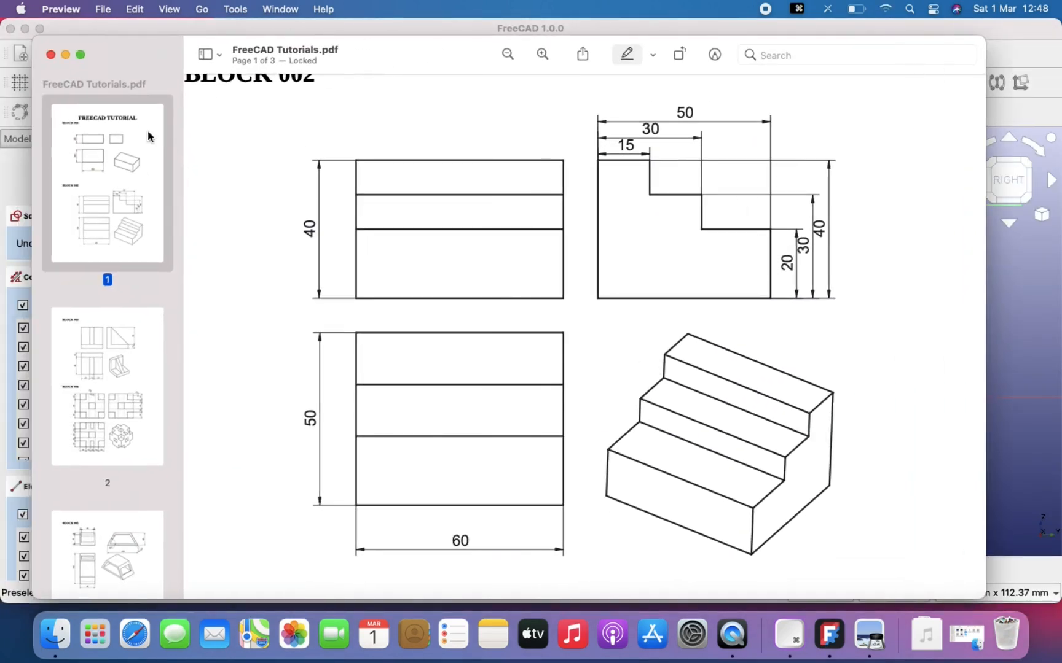
drag(30, 157, 473, 161)
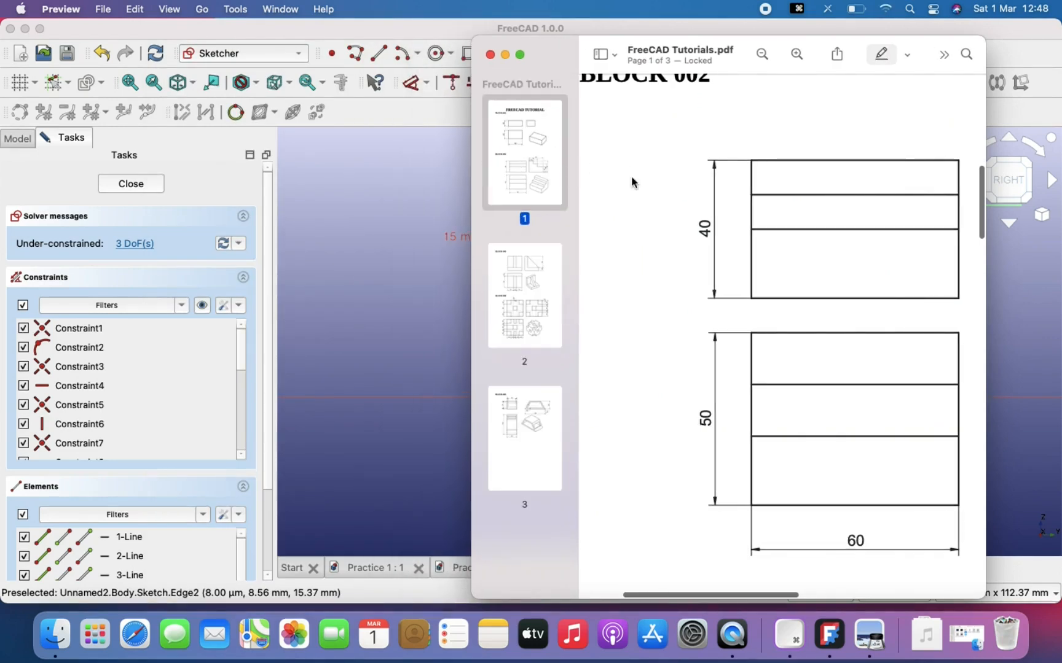
scroll(980, 331, right, 10)
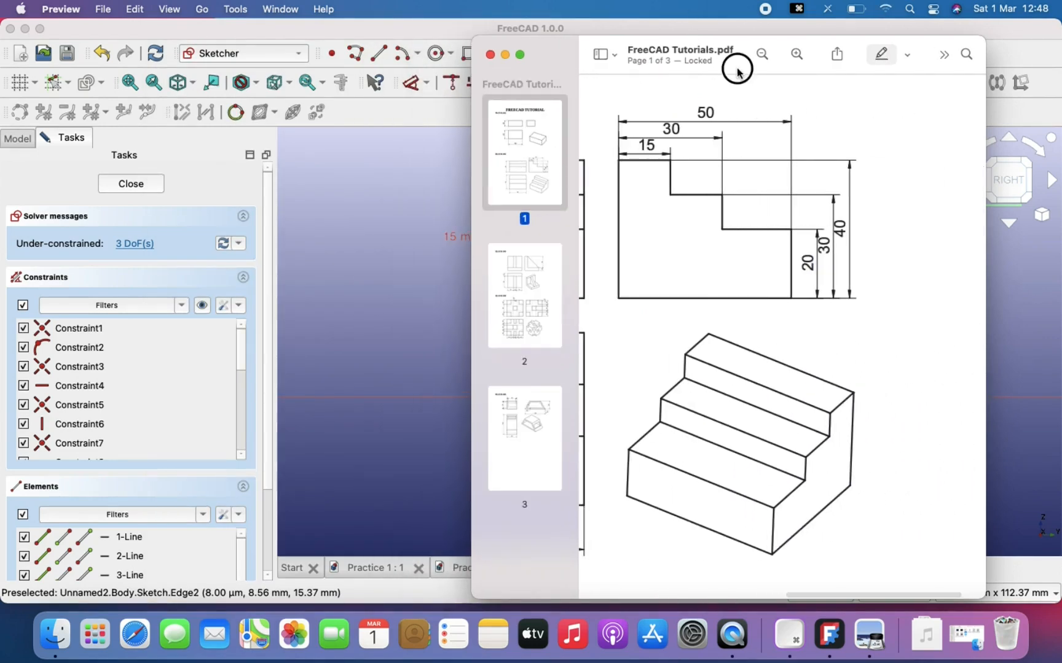
drag(737, 64, 258, 64)
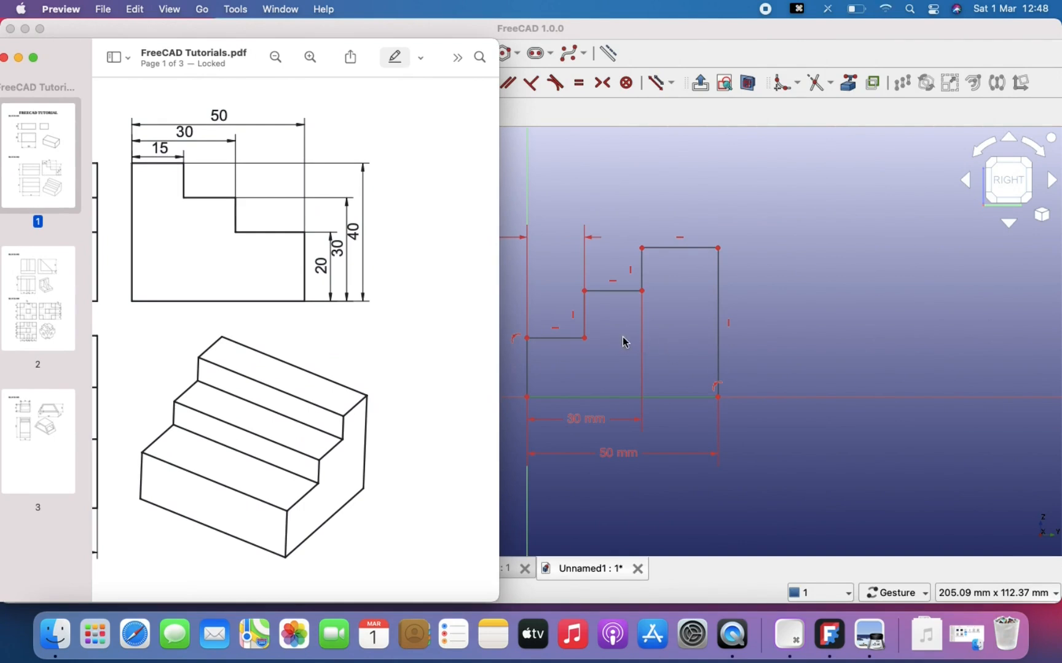
scroll(620, 423, down, 2)
right_drag(621, 422, 727, 419)
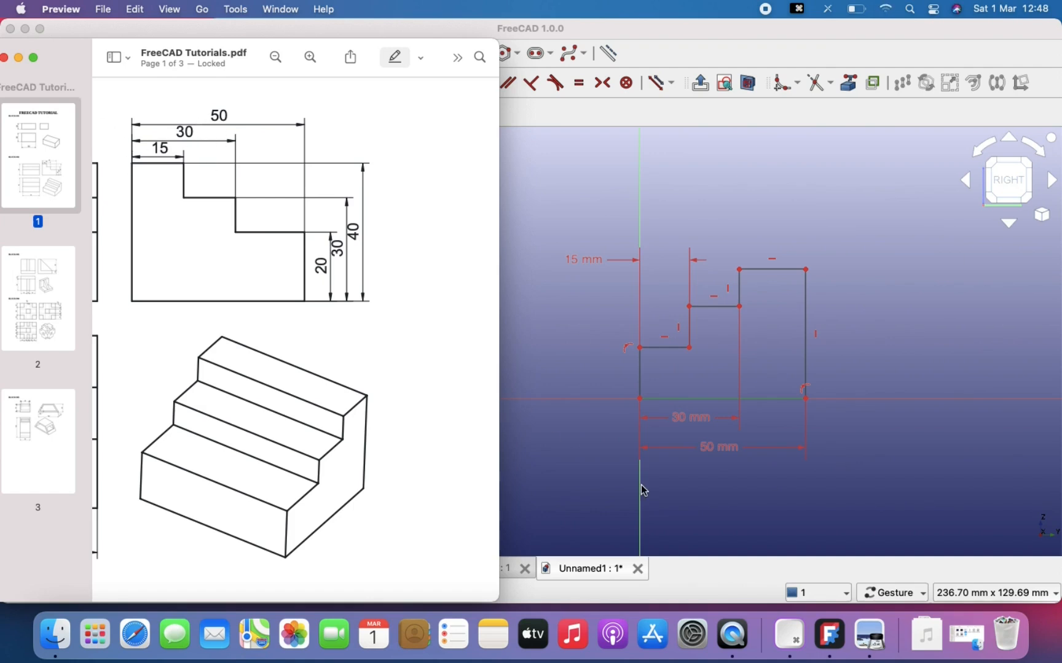
scroll(711, 387, up, 1)
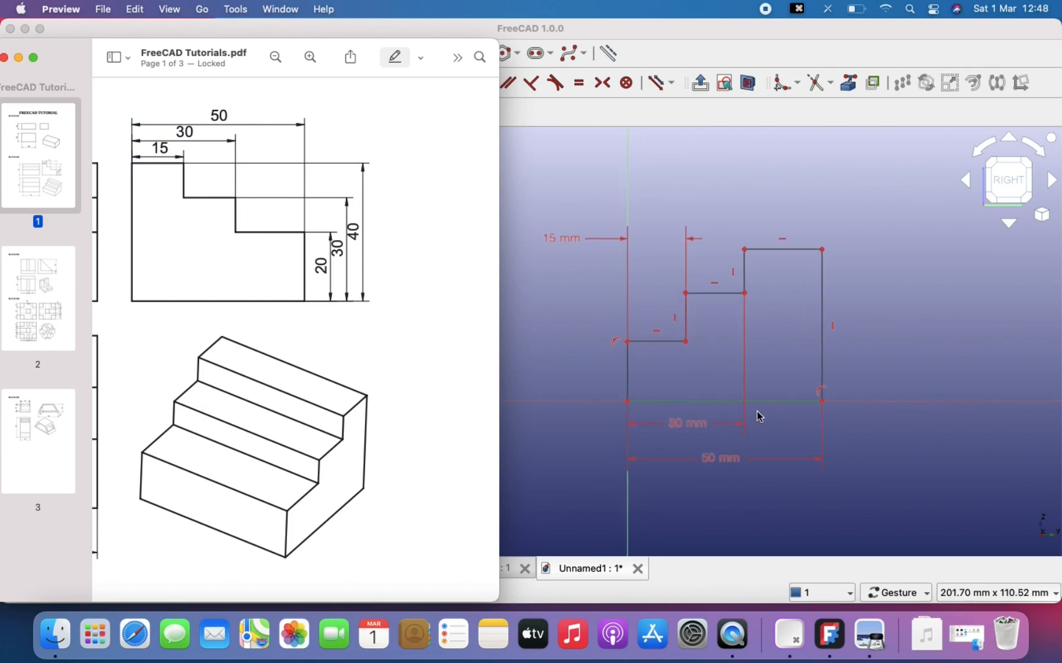
click(680, 430)
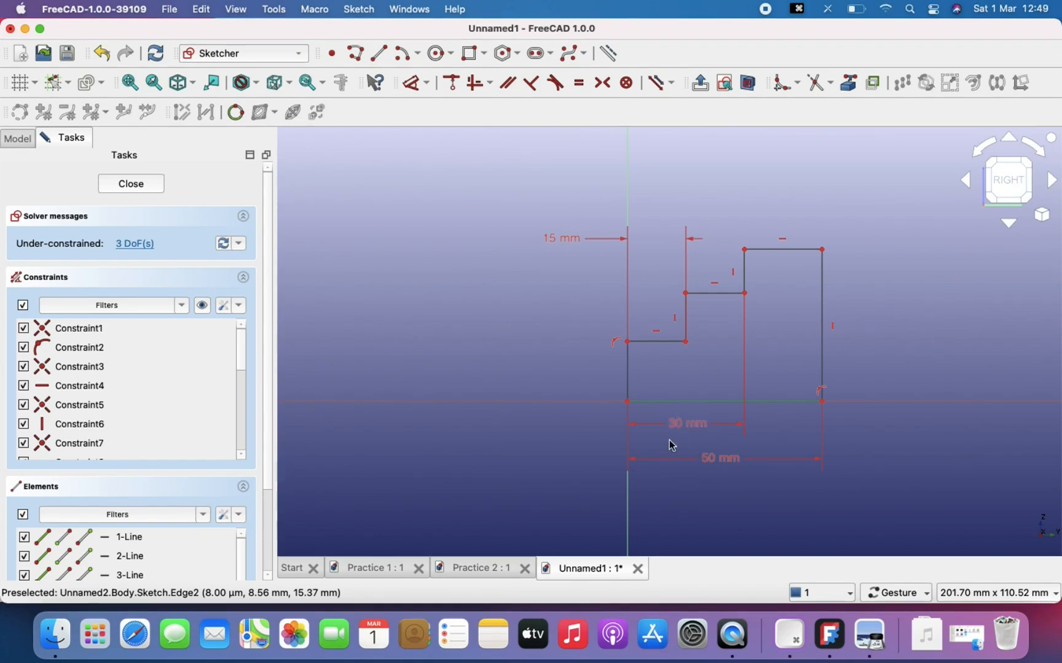
Delete the 30 mm and 15 mm horizontal dimensions measured from the vertical axis
key(d)
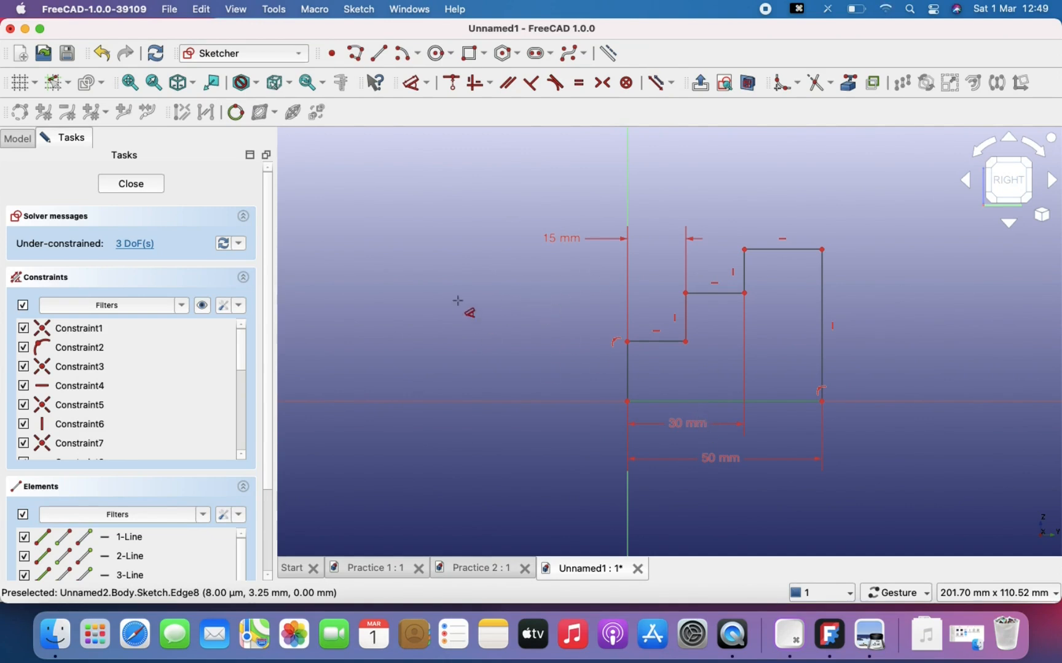
key(Escape)
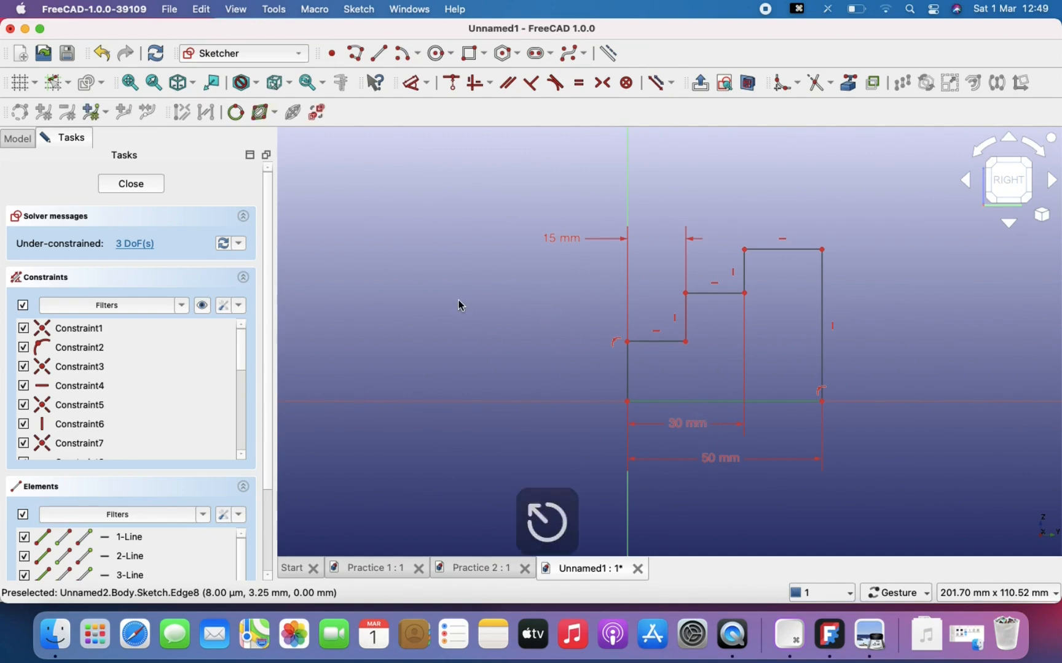
click(692, 425)
key(BackSpace)
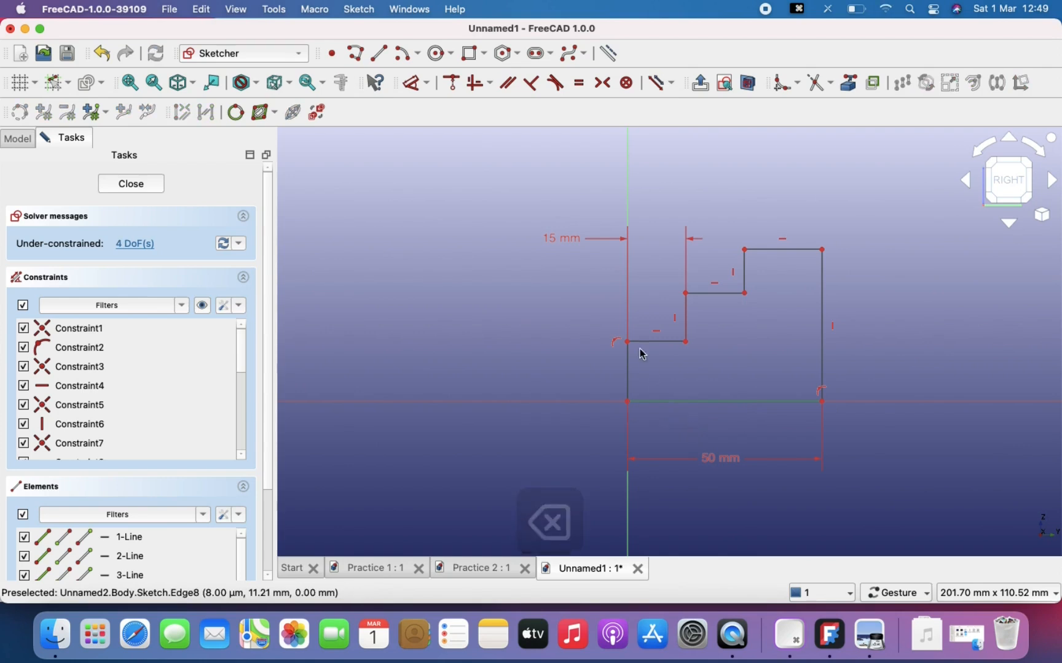
click(577, 239)
key(BackSpace)
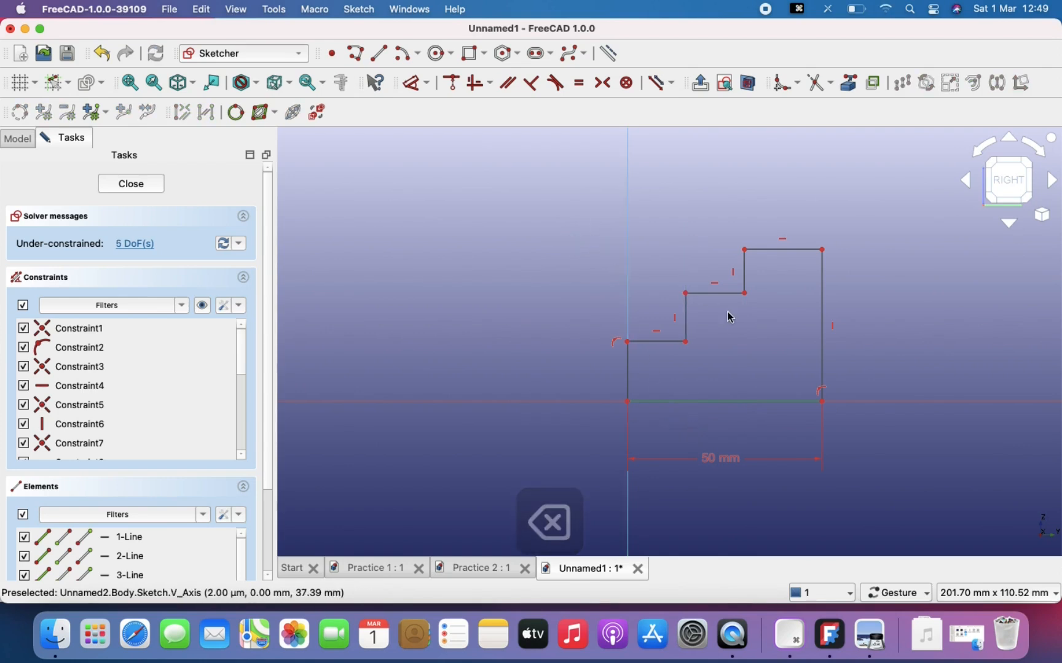
Dimension the horizontal distance between the lower riser and the profile's tall back edge as 30 mm
right_drag(747, 353, 647, 313)
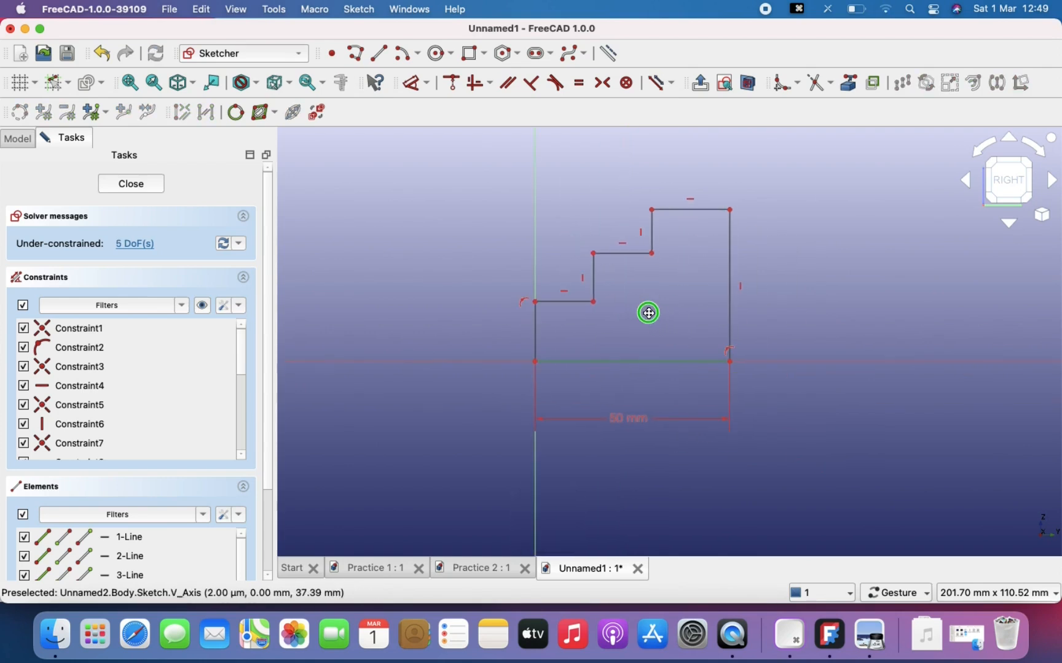
click(421, 90)
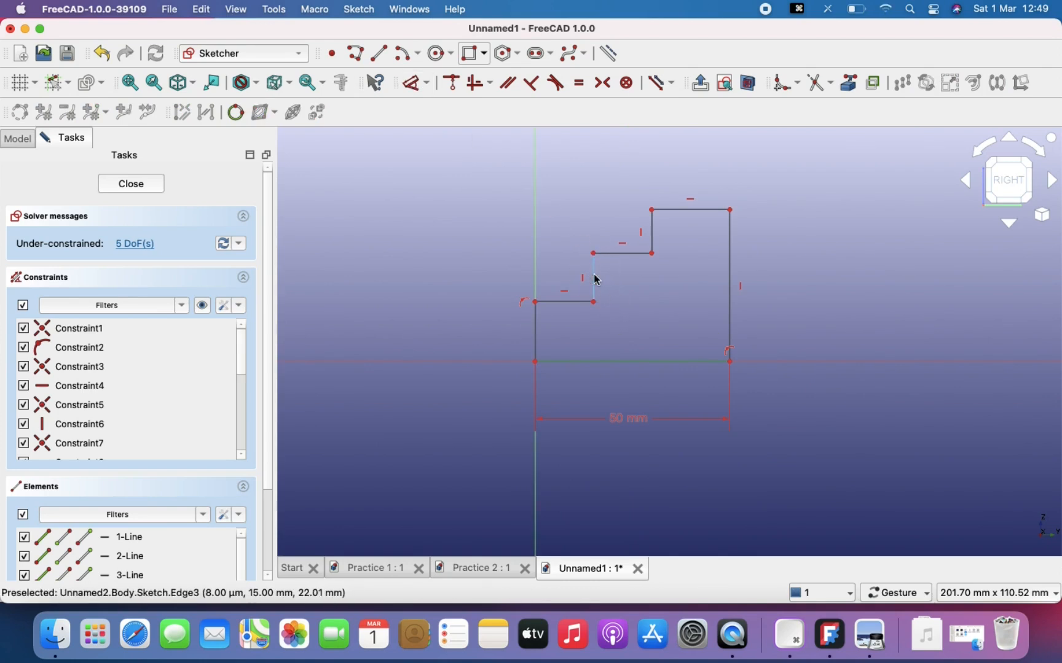
click(596, 279)
click(729, 296)
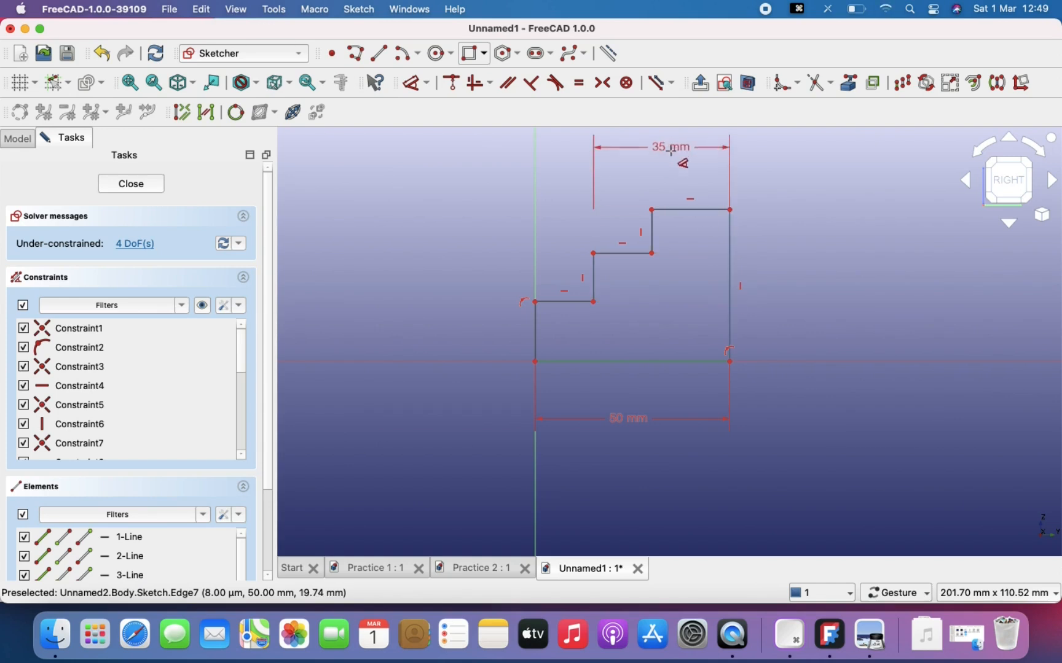
click(670, 152)
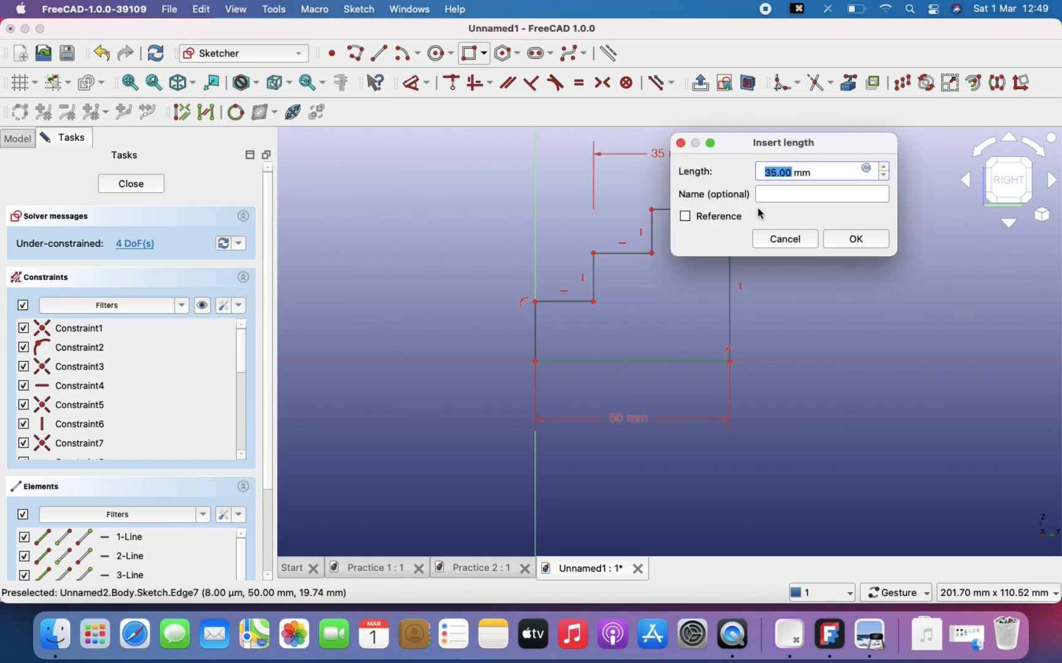
text(30)
key(Return)
Dimension the horizontal distance between the upper riser and the tall back edge as 15 mm
click(653, 231)
click(729, 244)
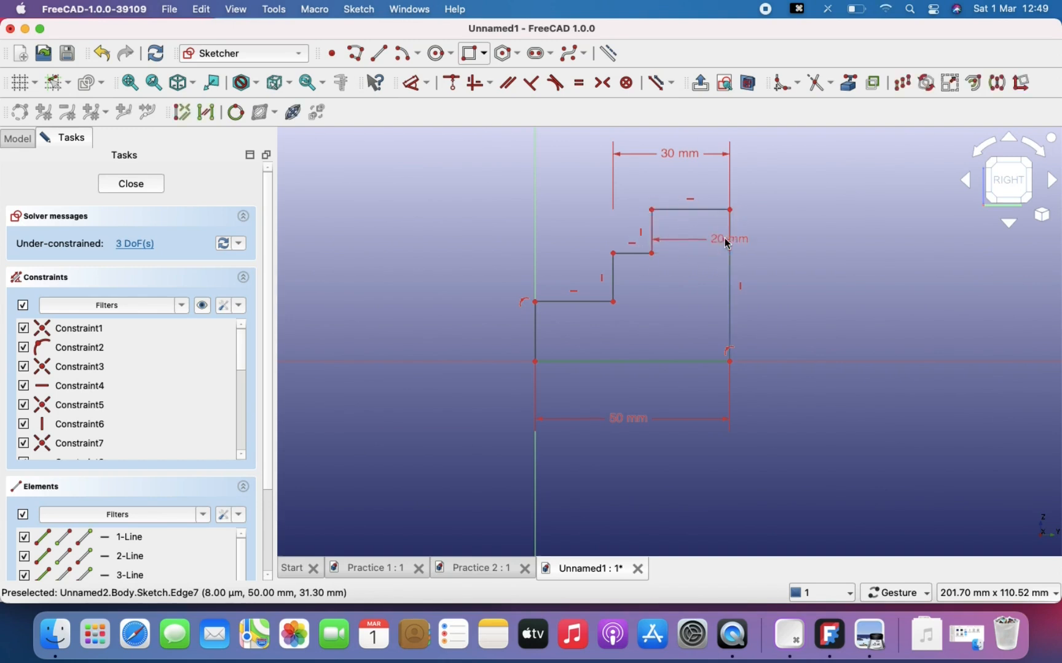
click(686, 181)
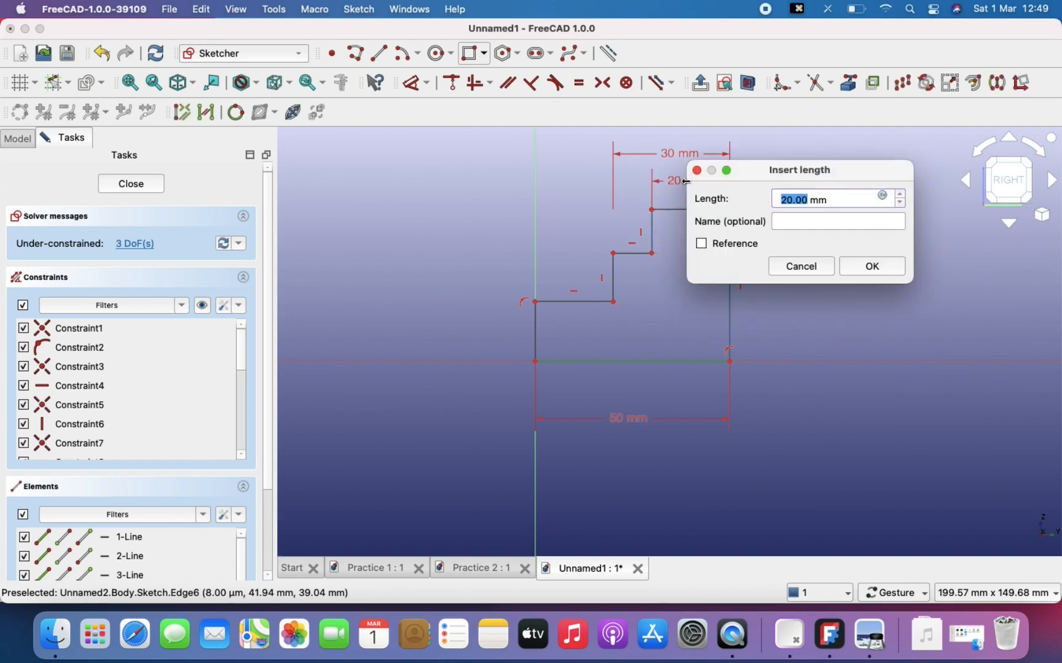
text(15)
key(Return)
Check the step heights in Preview, and dimension the lowest tread 20 mm above the base line in the FreeCAD sketch
scroll(775, 314, up, 3)
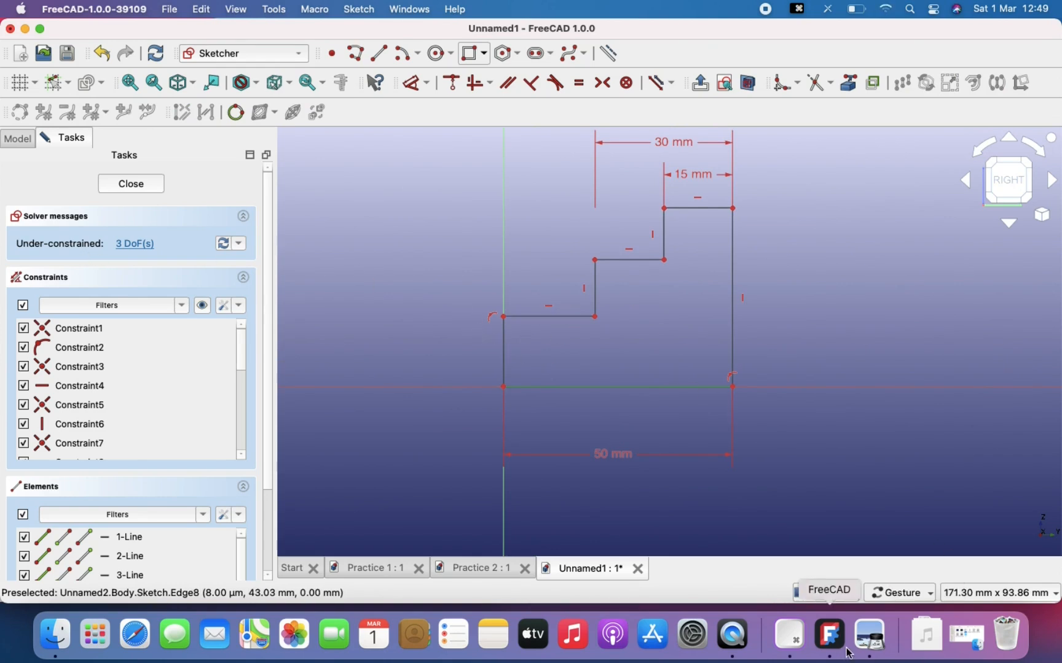
click(873, 645)
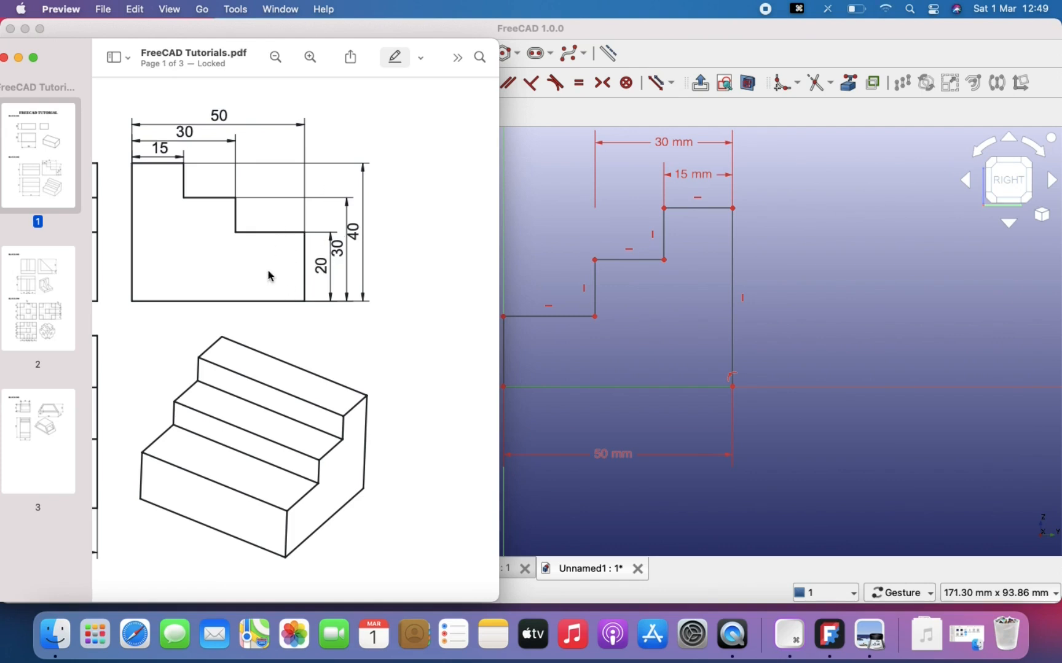
click(776, 376)
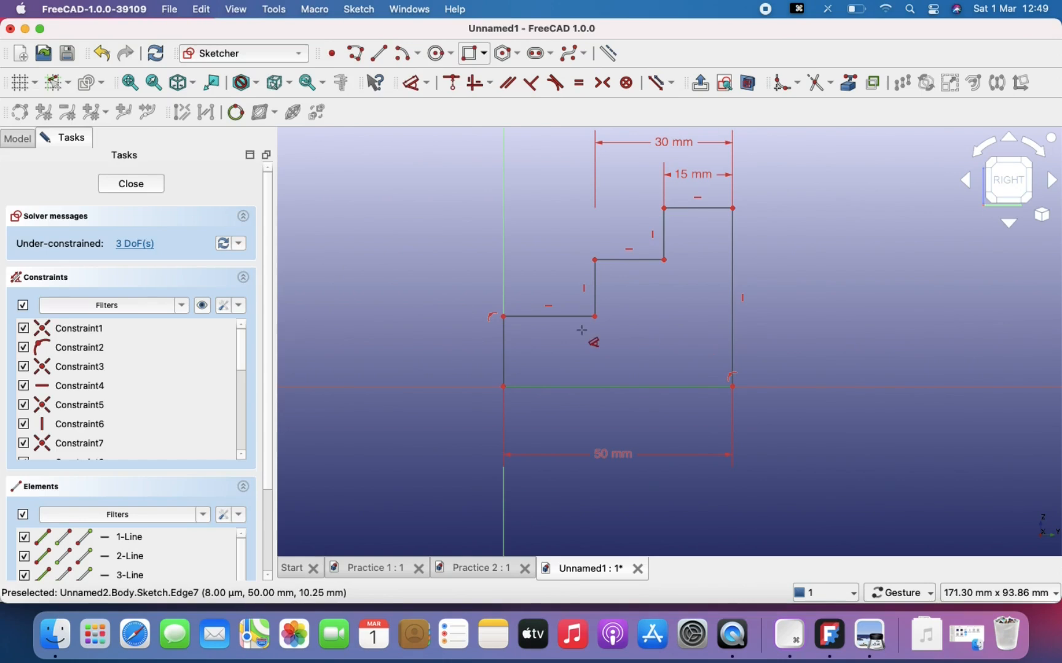
click(543, 315)
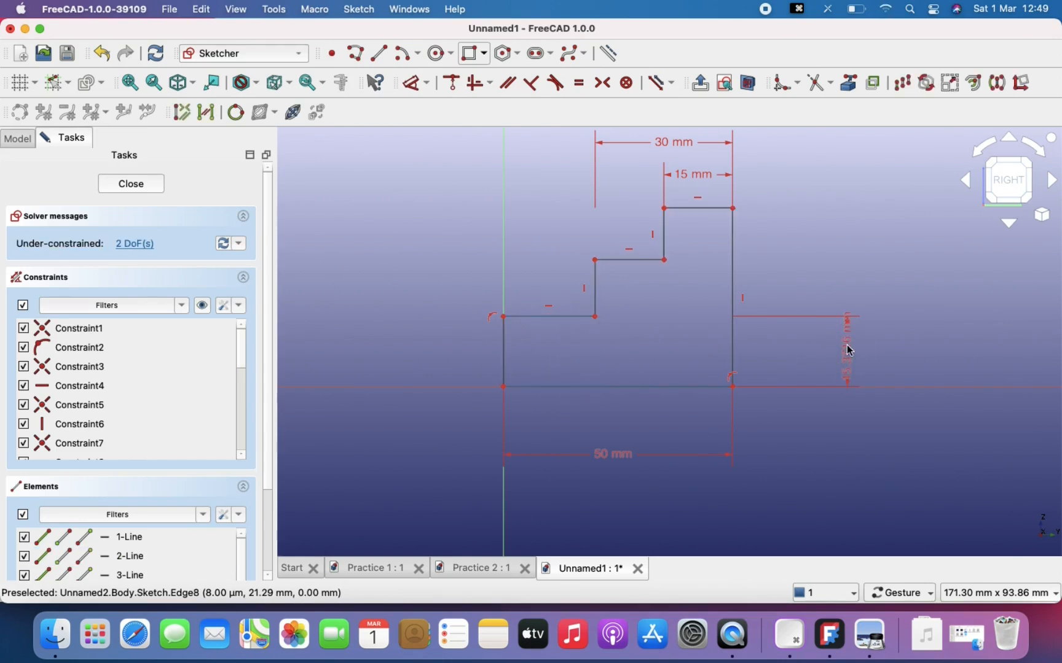
click(848, 351)
text(20)
key(Return)
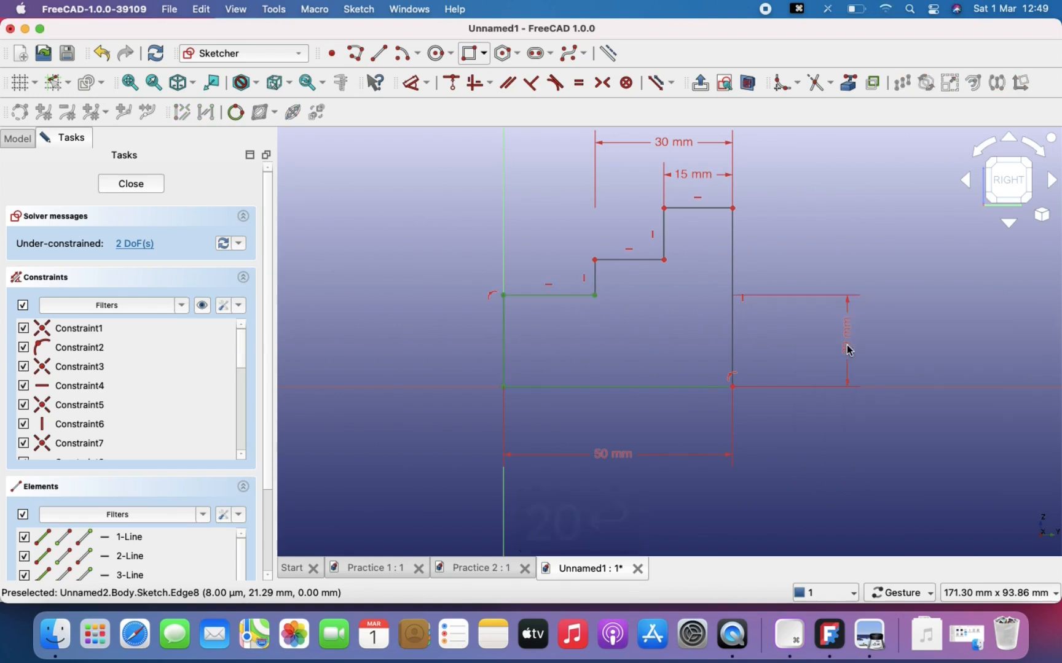
Dimension the height of the middle tread above the profile's base line as 30 mm
click(617, 259)
click(551, 294)
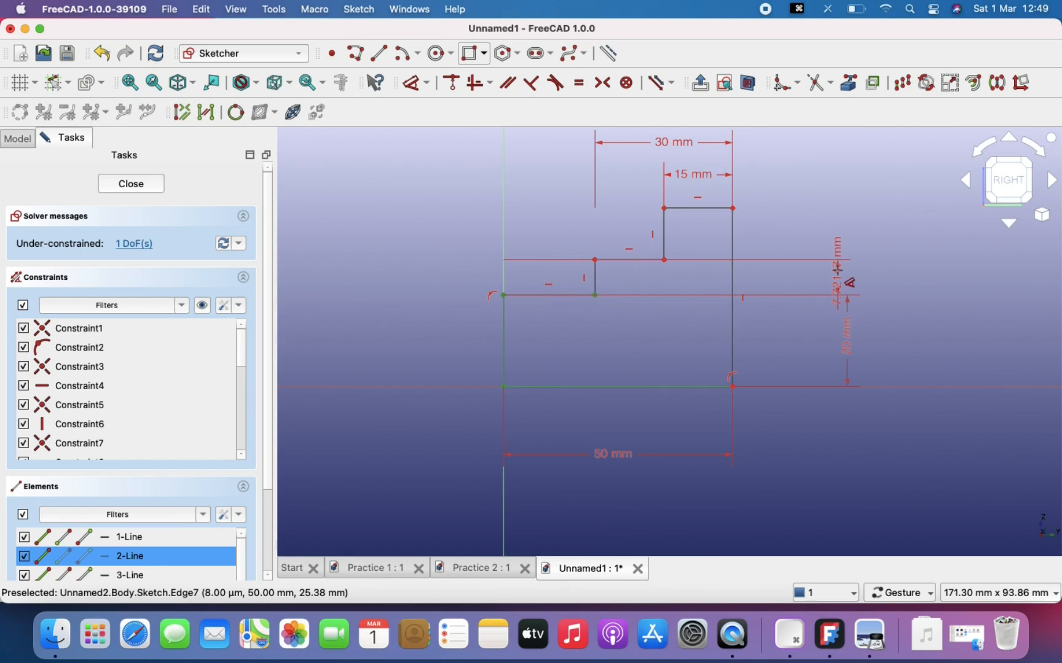
key(Escape)
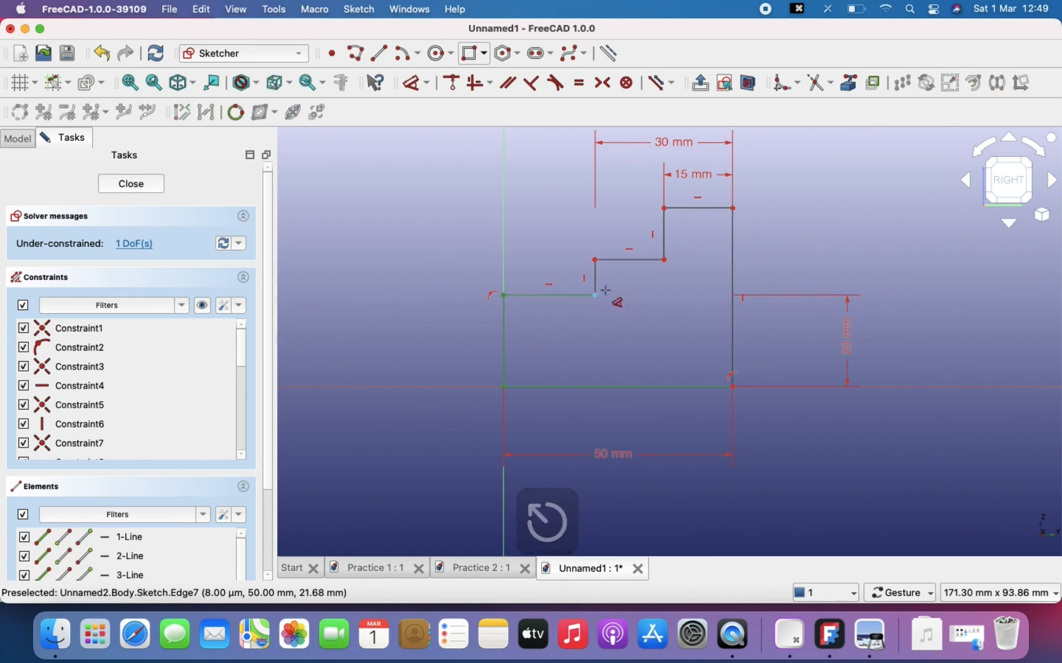
click(639, 258)
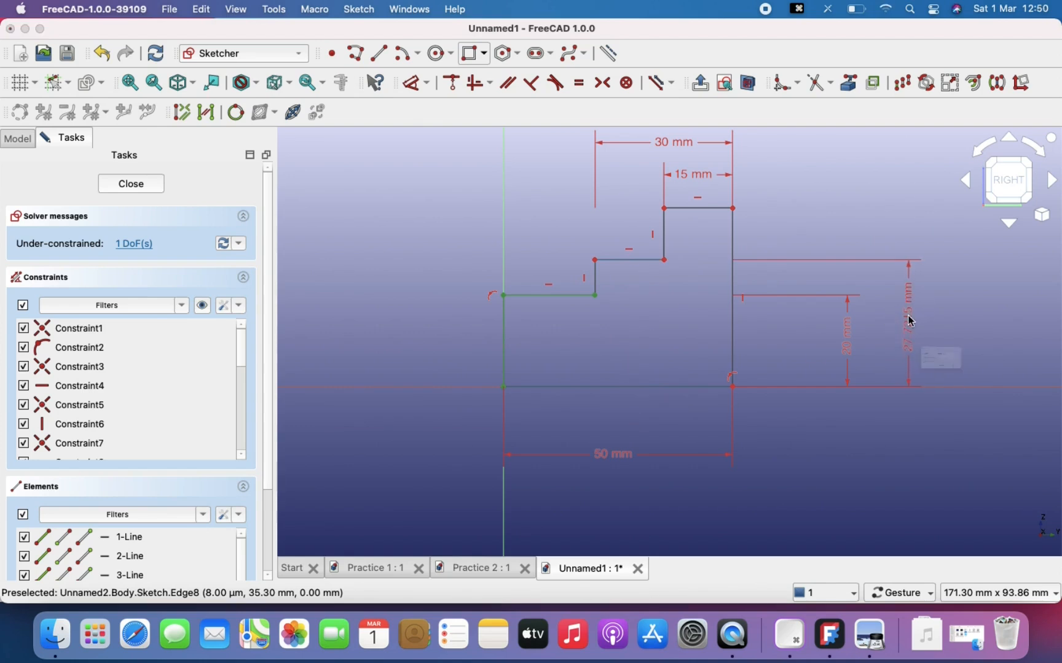
click(908, 319)
text(30)
key(Return)
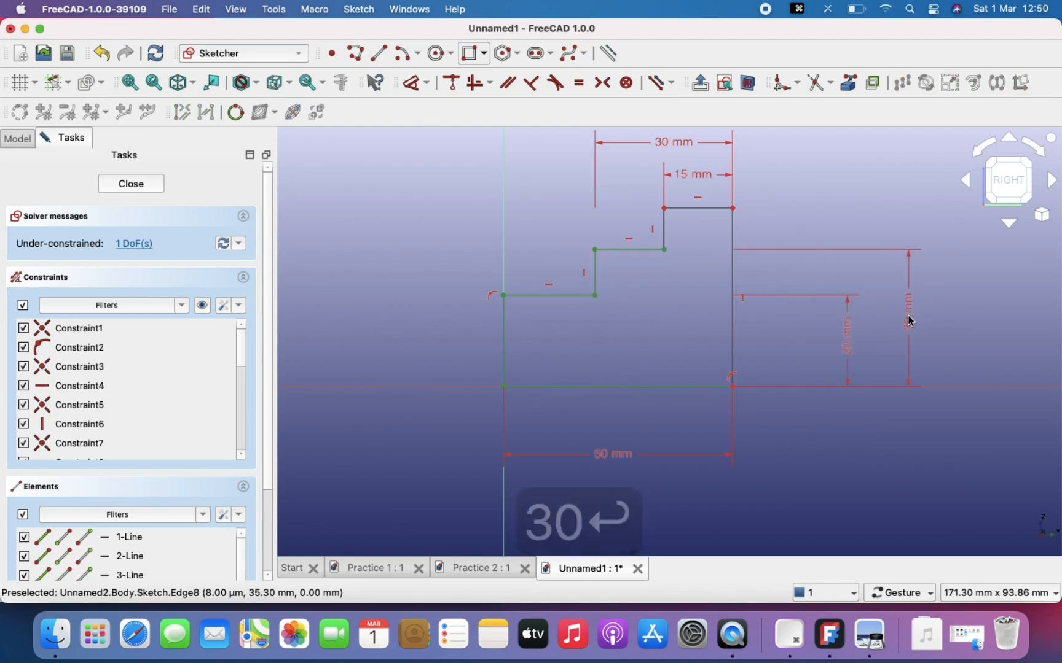
Dimension the height of the top edge above the profile's base line as 40 mm
click(708, 210)
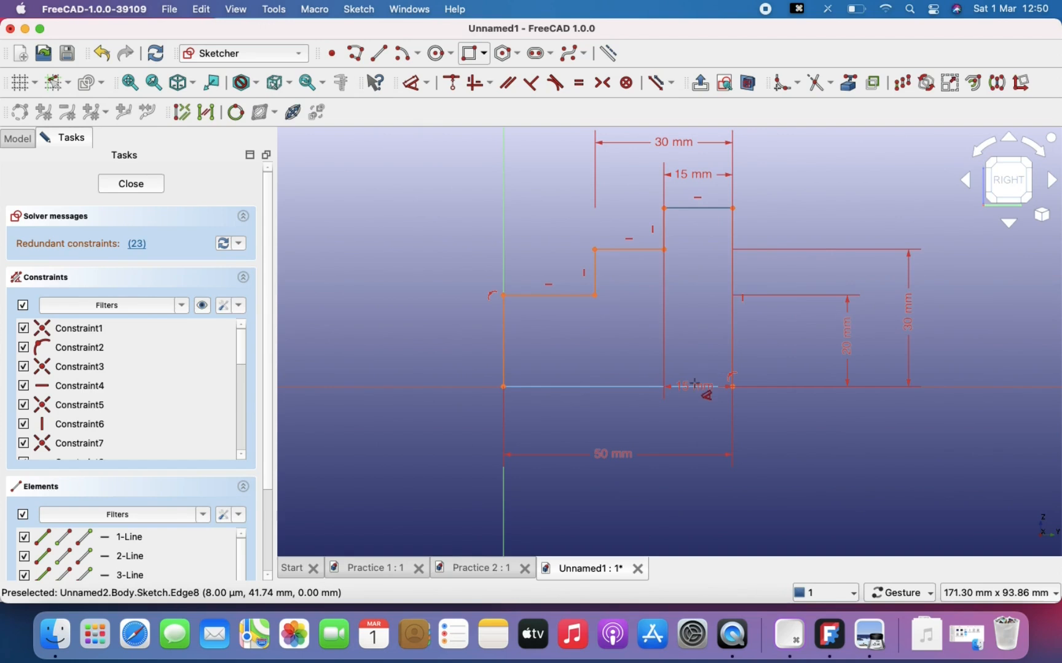
click(694, 385)
click(952, 264)
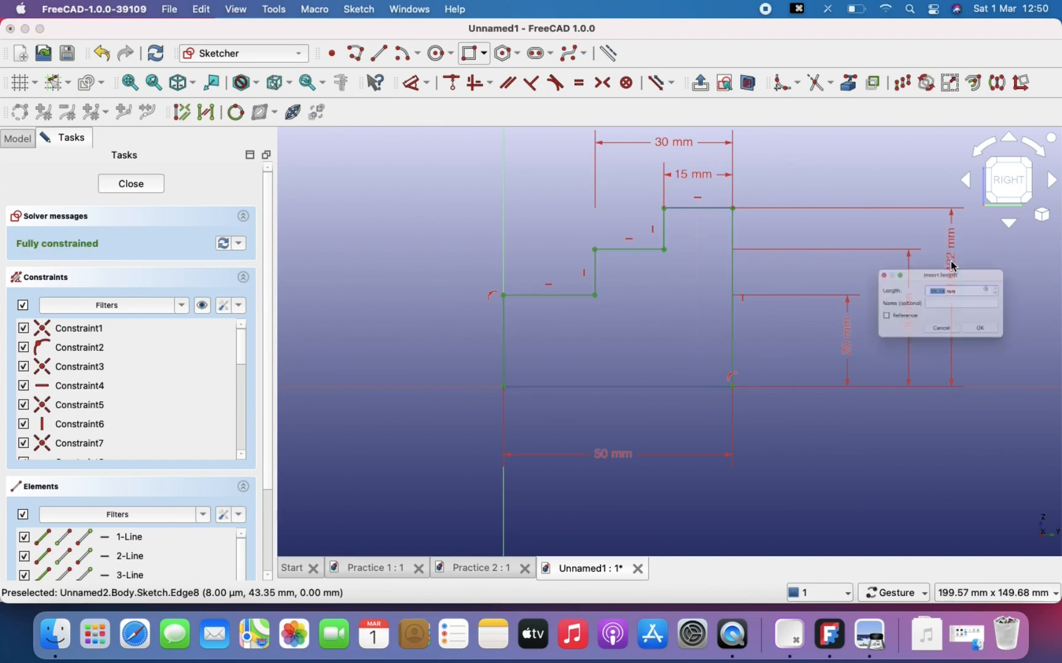
text(40)
key(Return)
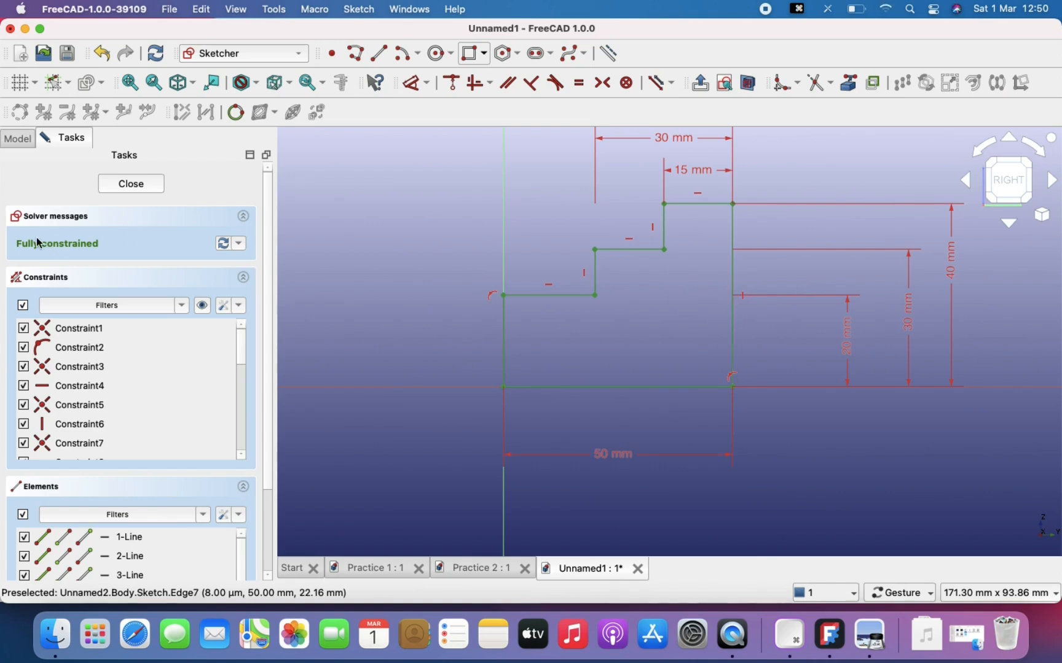
Close the stair-profile sketch and start a Pad of it with the extrusion direction reversed
click(131, 183)
right_drag(750, 271, 747, 335)
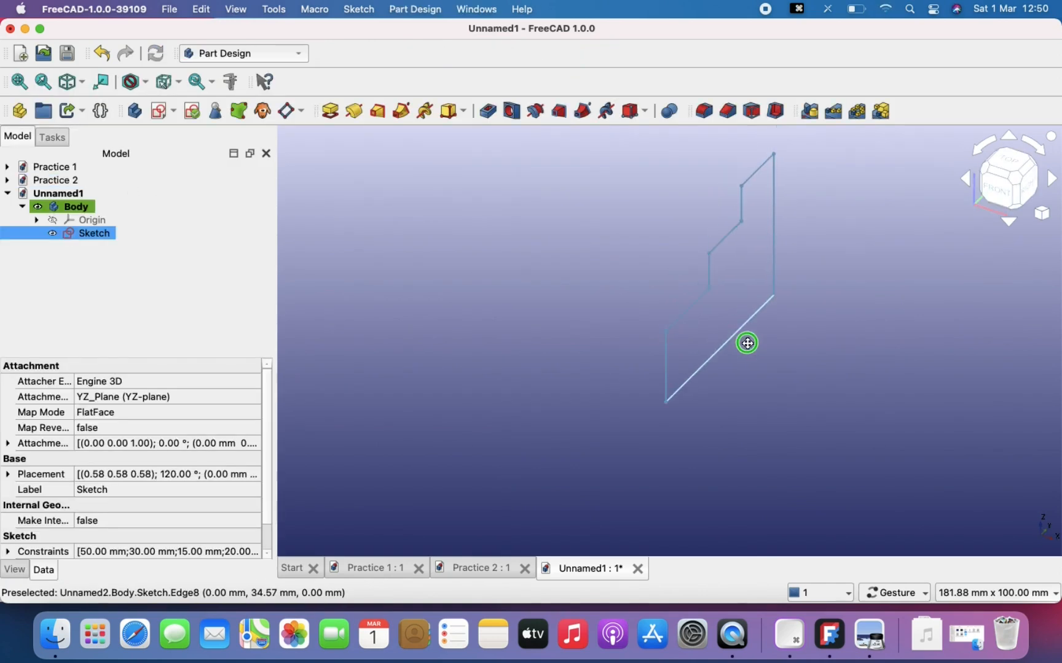
click(330, 112)
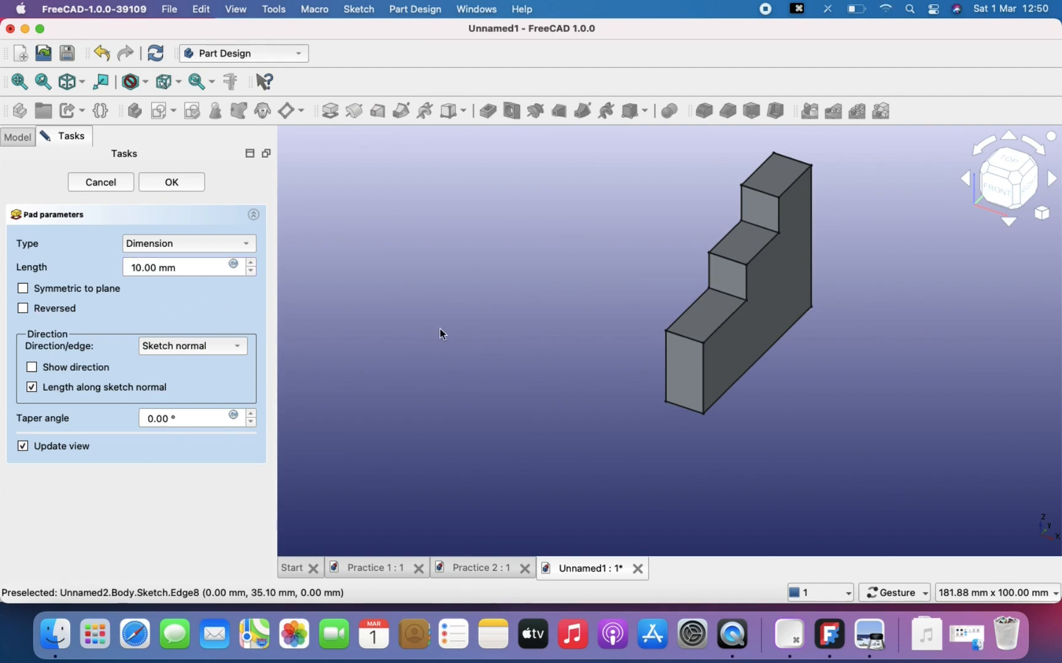
scroll(743, 318, up, 2)
scroll(743, 317, down, 2)
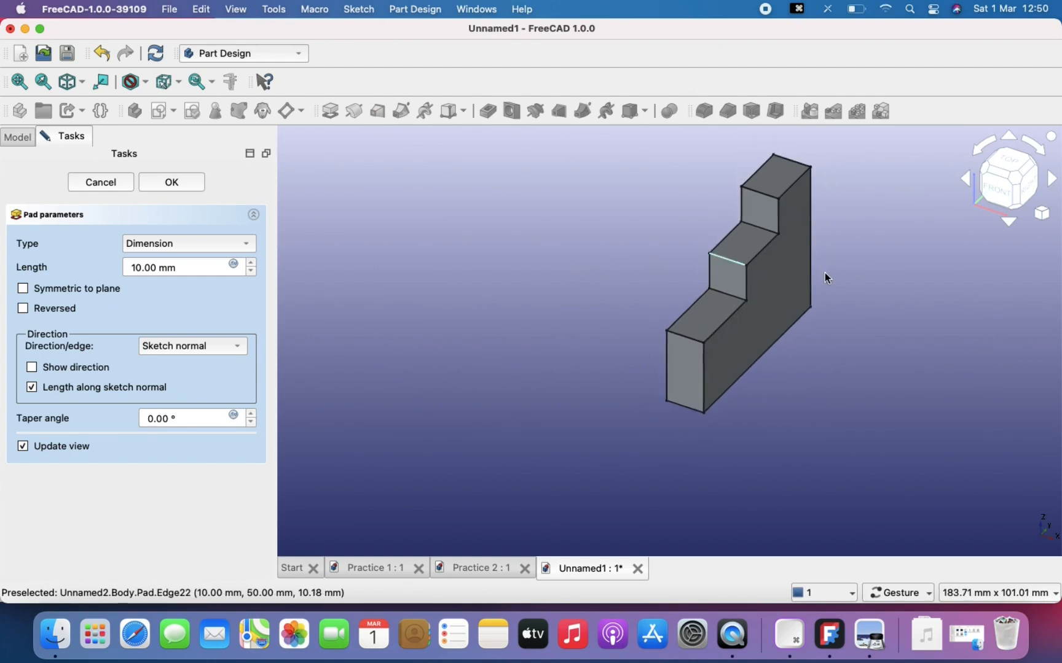
click(23, 309)
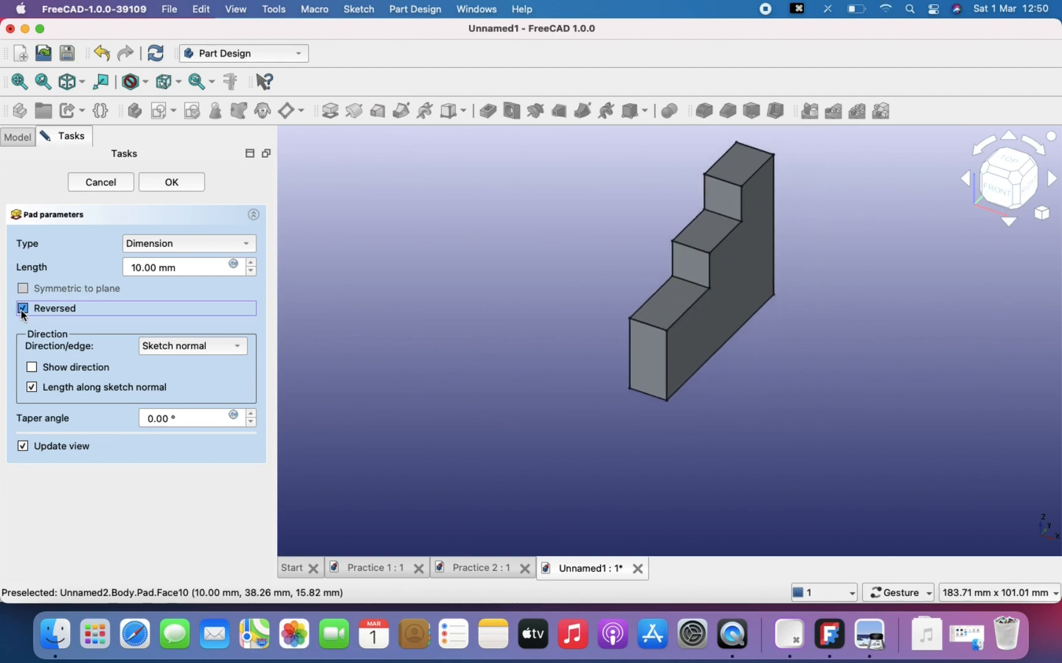
click(24, 309)
click(24, 309)
click(24, 309)
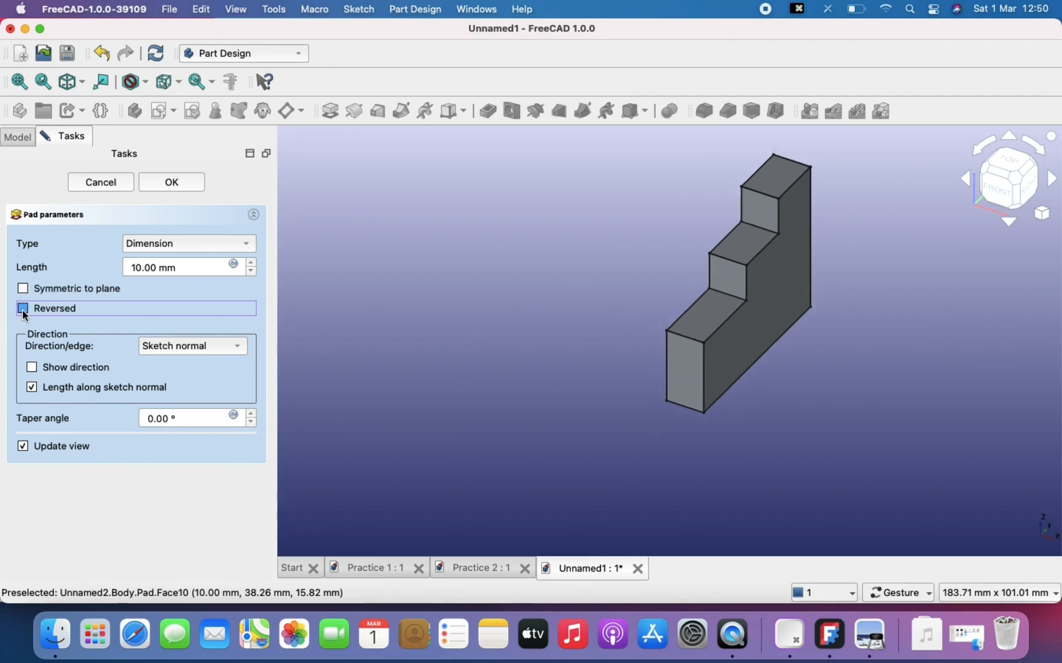
click(24, 309)
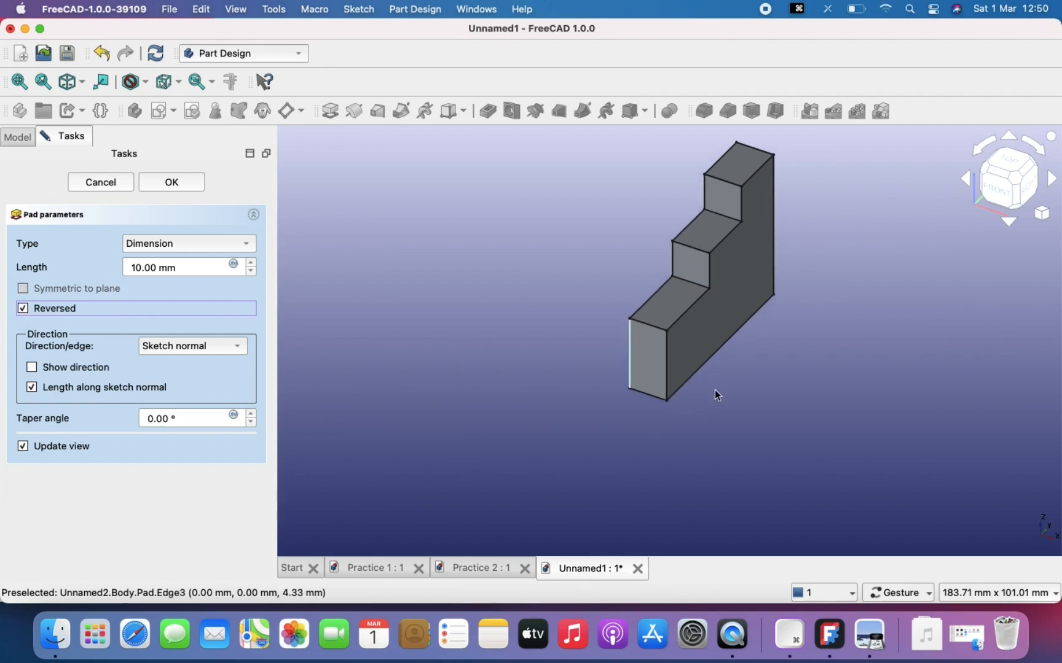
click(24, 309)
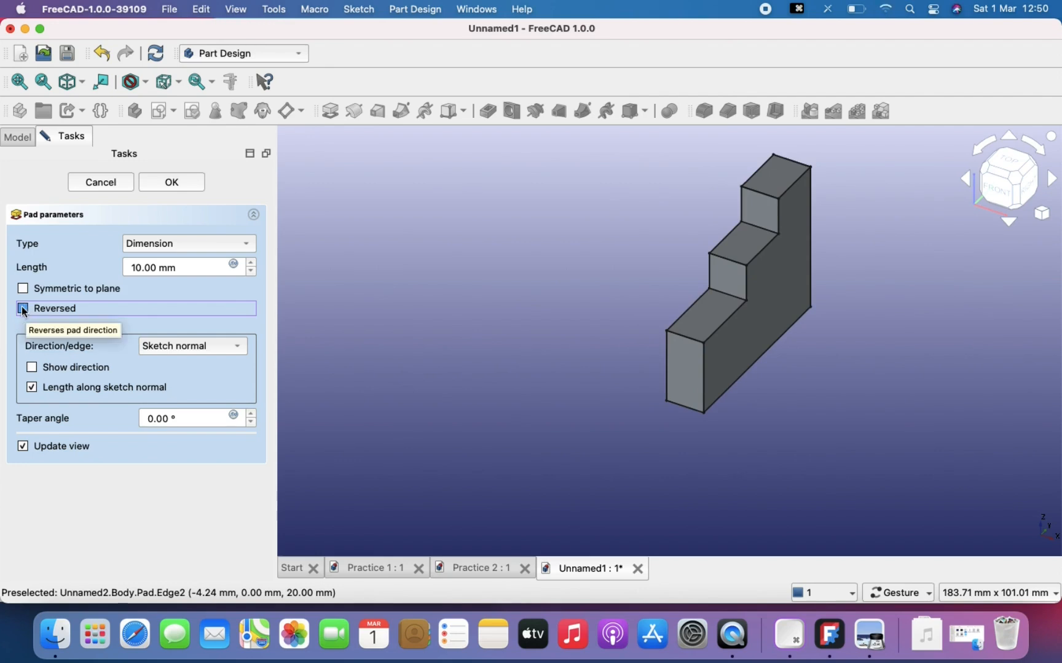
click(23, 309)
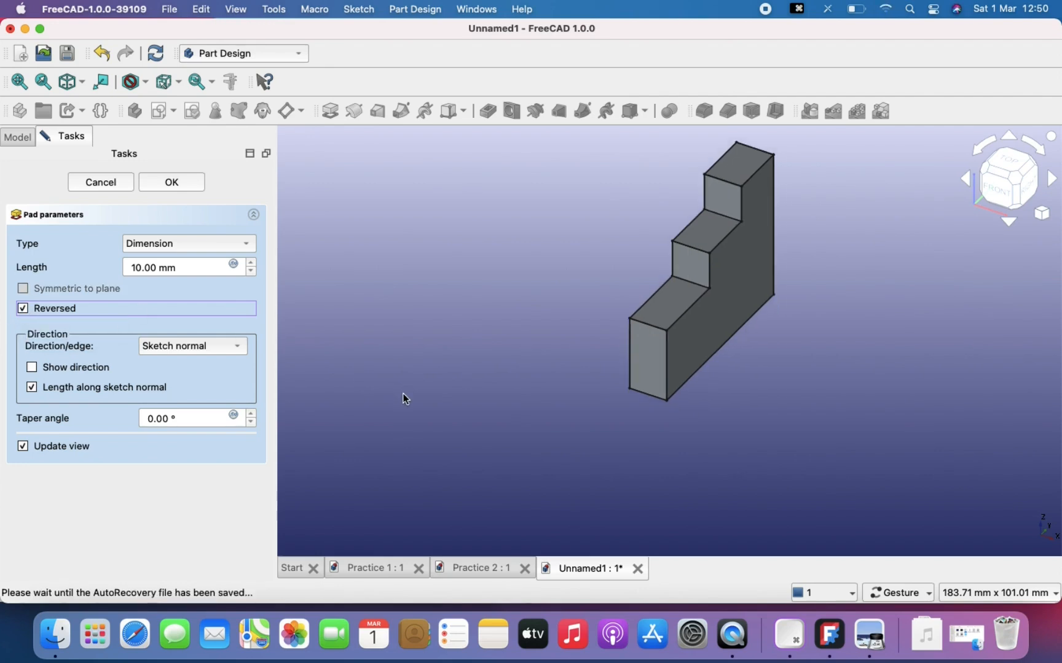
Check the block's width on the Block 002 drawing in Preview, and finish the FreeCAD pad with a length of 60 mm
click(867, 657)
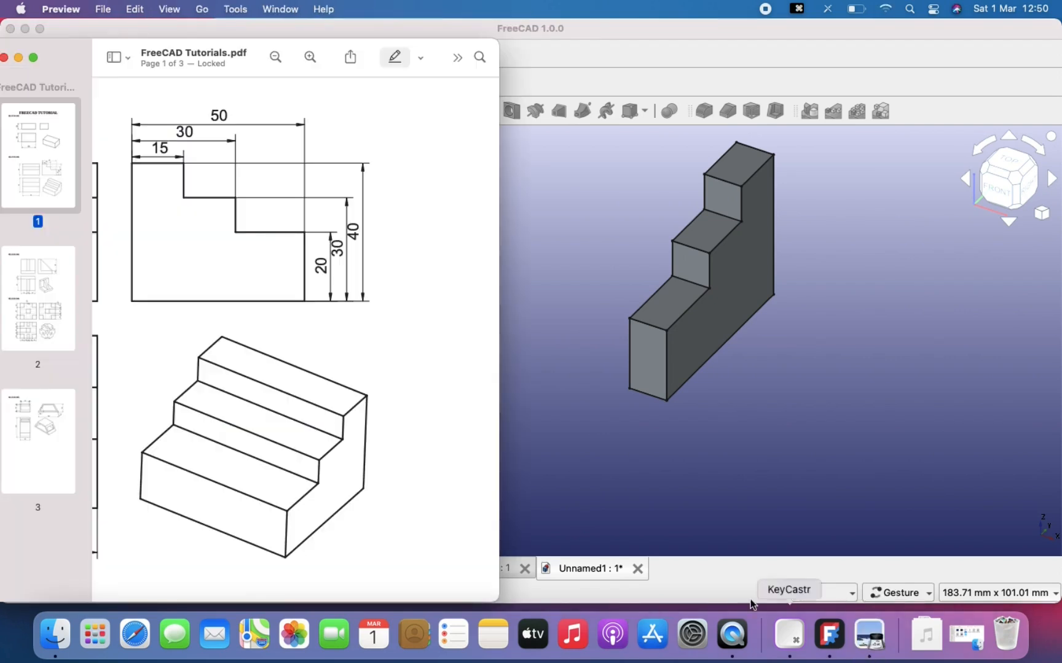
scroll(342, 419, left, 5)
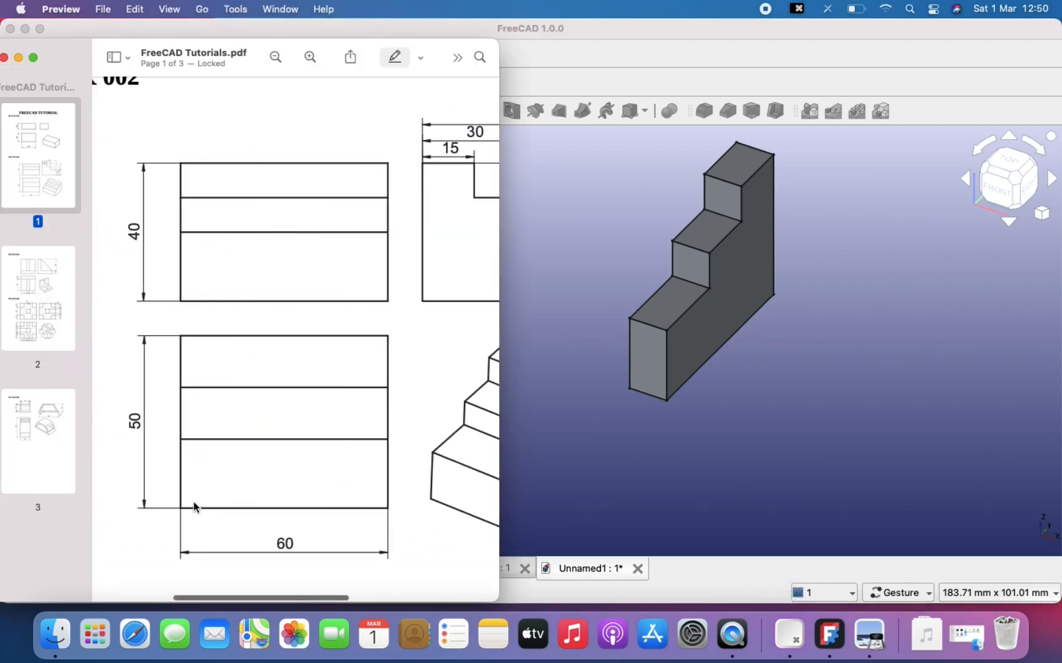
click(555, 516)
click(136, 266)
key(BackSpace)
text(60.00)
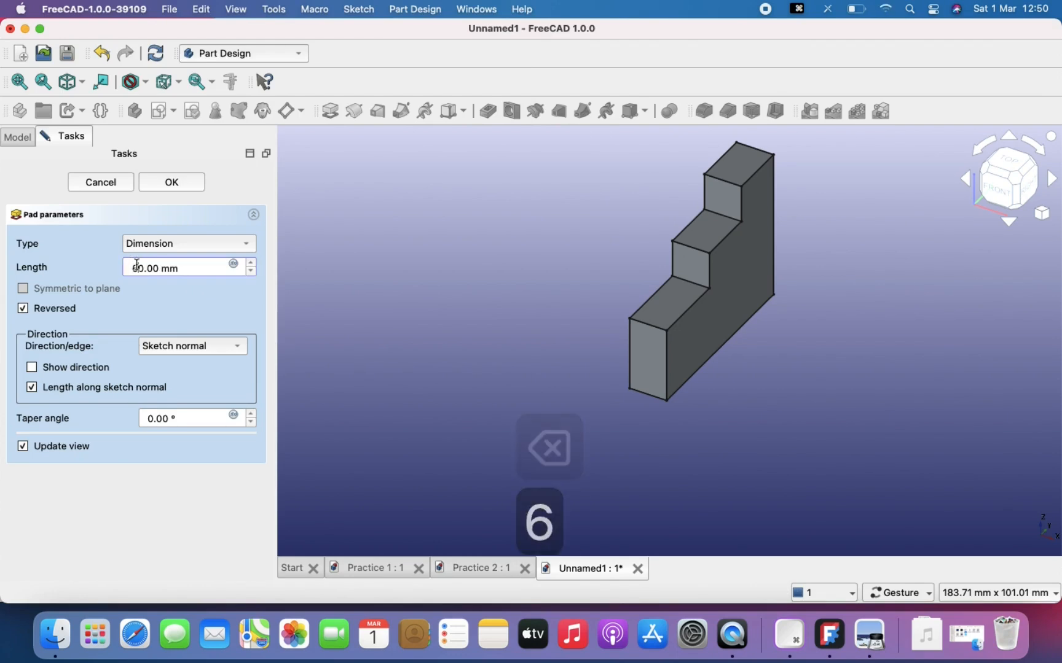
click(180, 182)
Compare the padded stair block with the one in the Practice 2 document
scroll(780, 246, down, 3)
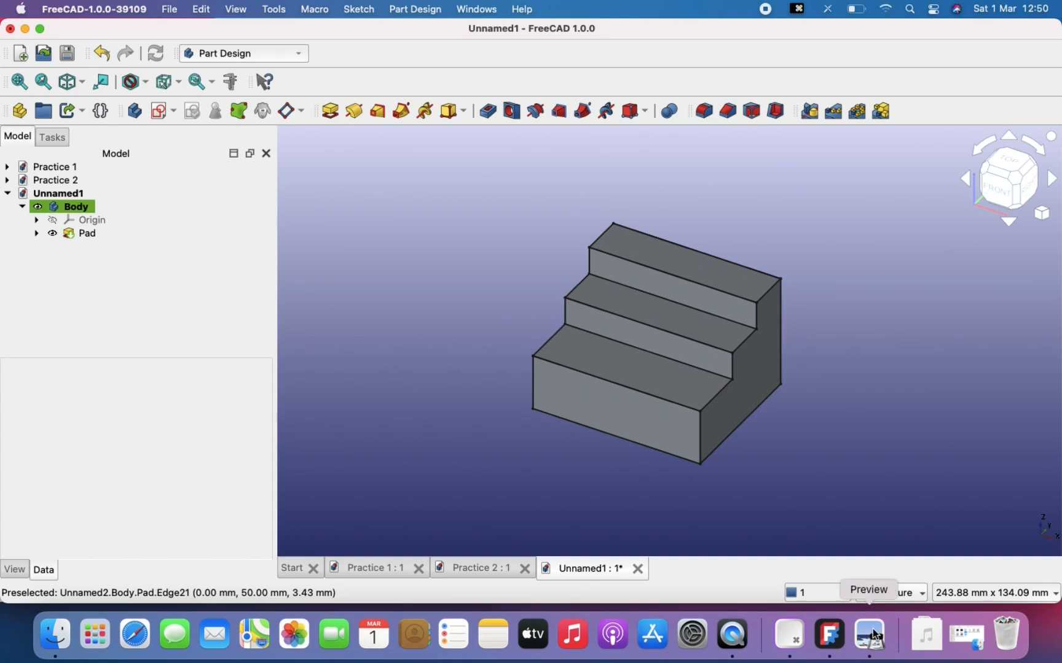
click(498, 568)
click(597, 570)
click(495, 568)
click(567, 575)
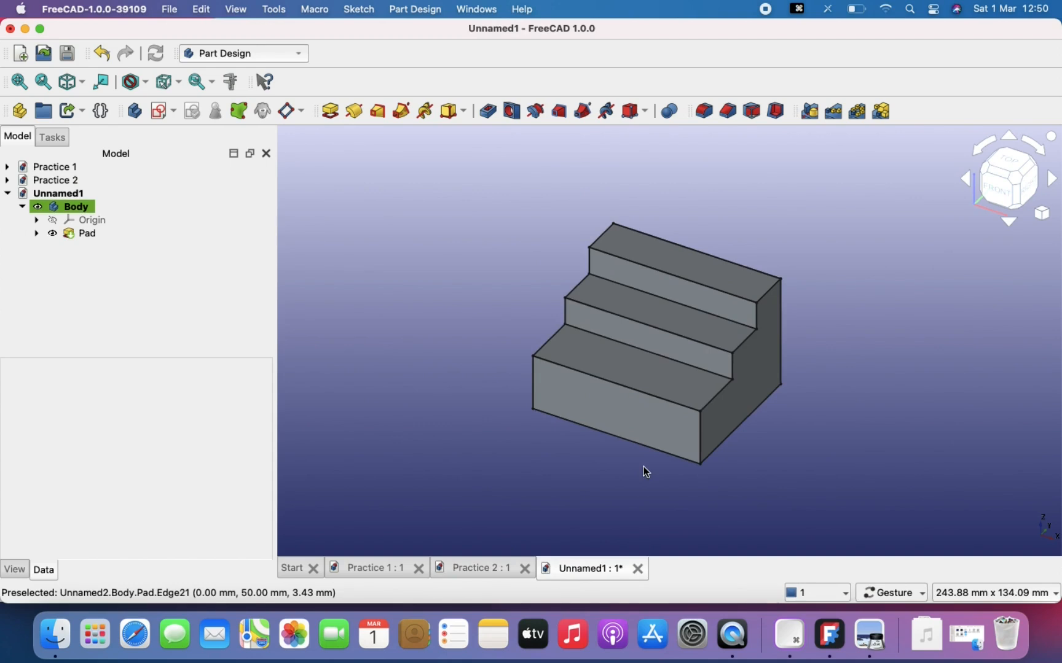
scroll(643, 466, down, 1)
right_drag(644, 467, 579, 416)
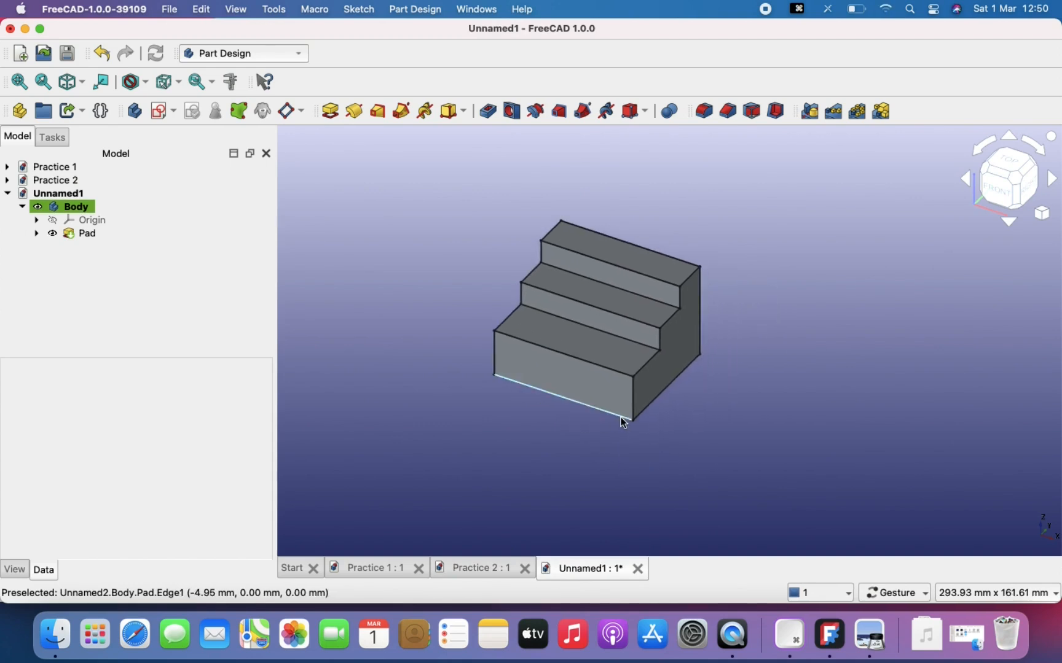
Save the document in the FreeCAD folder as Practice 2.2
key(super+s)
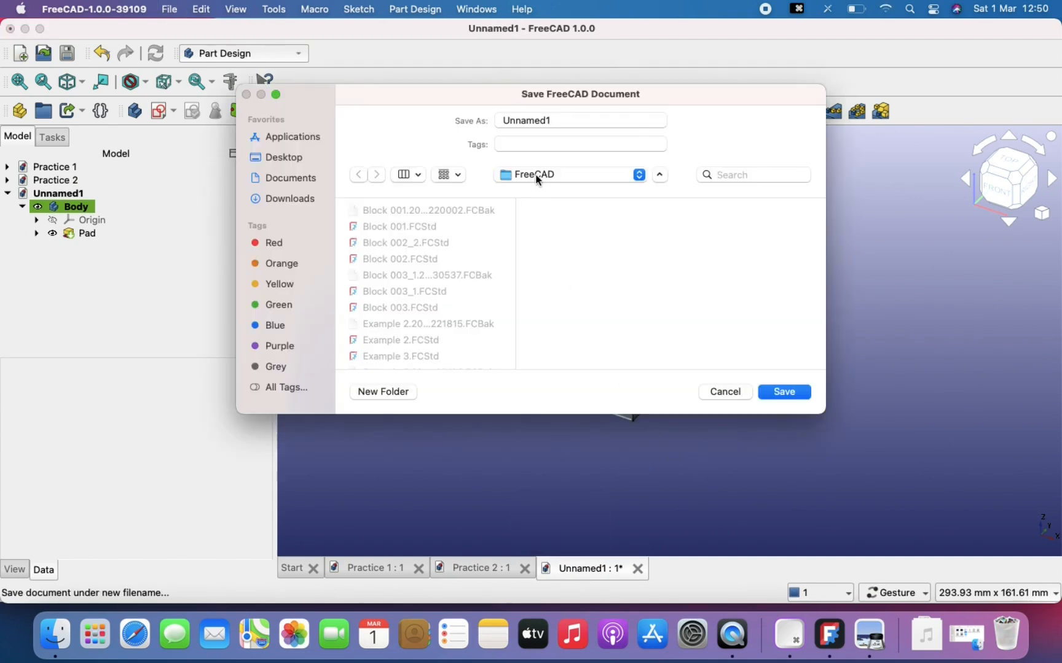
text(p)
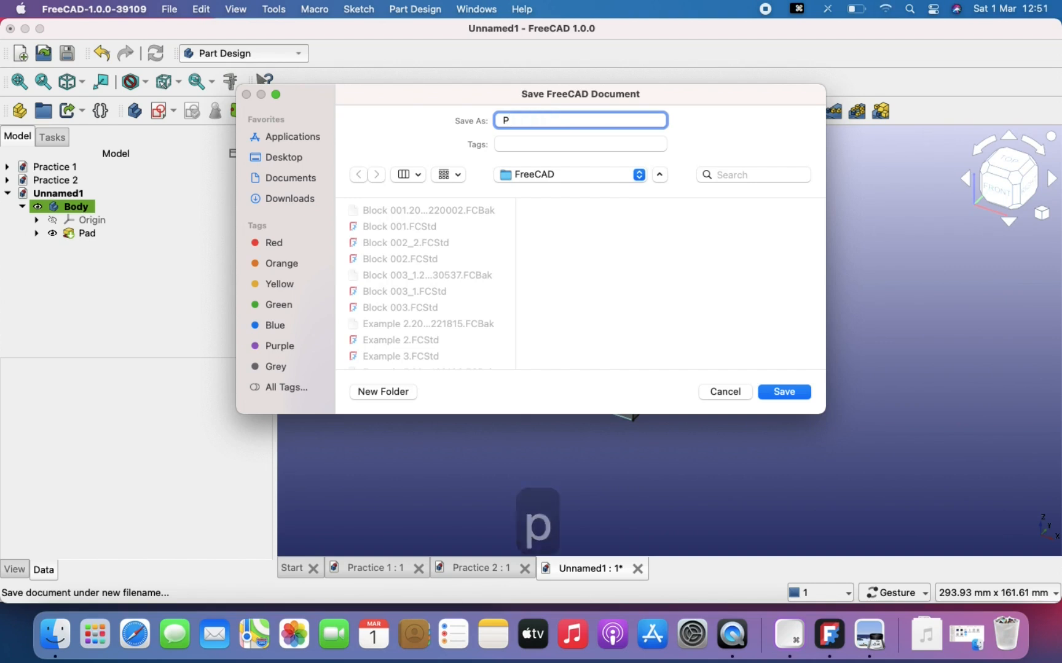
key(BackSpace)
text(r)
key(BackSpace)
text(Pr)
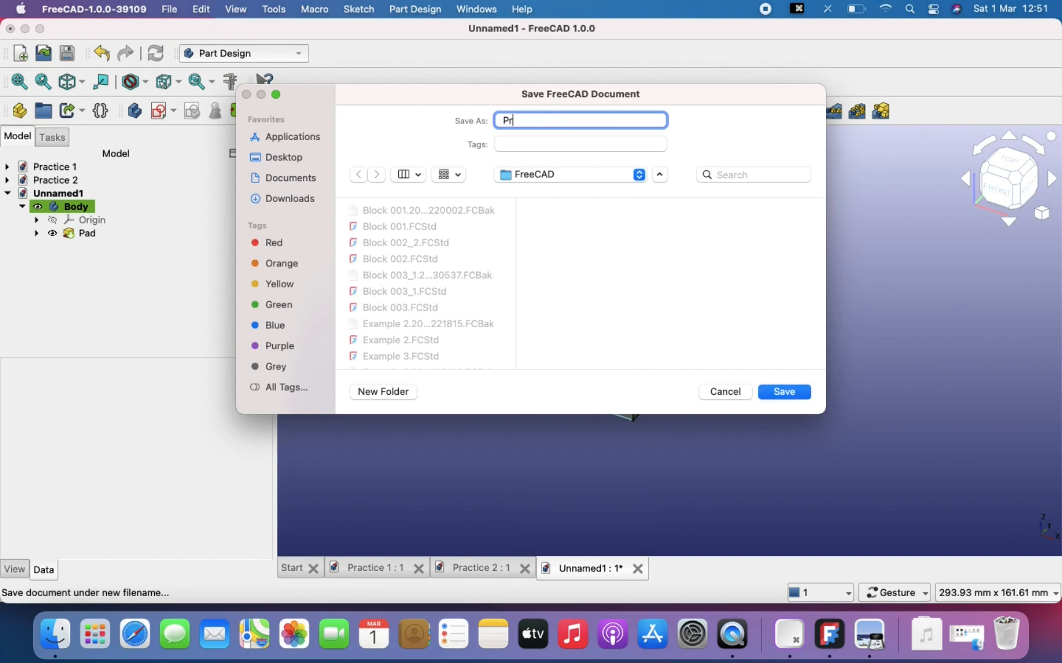
text(actice 2.2)
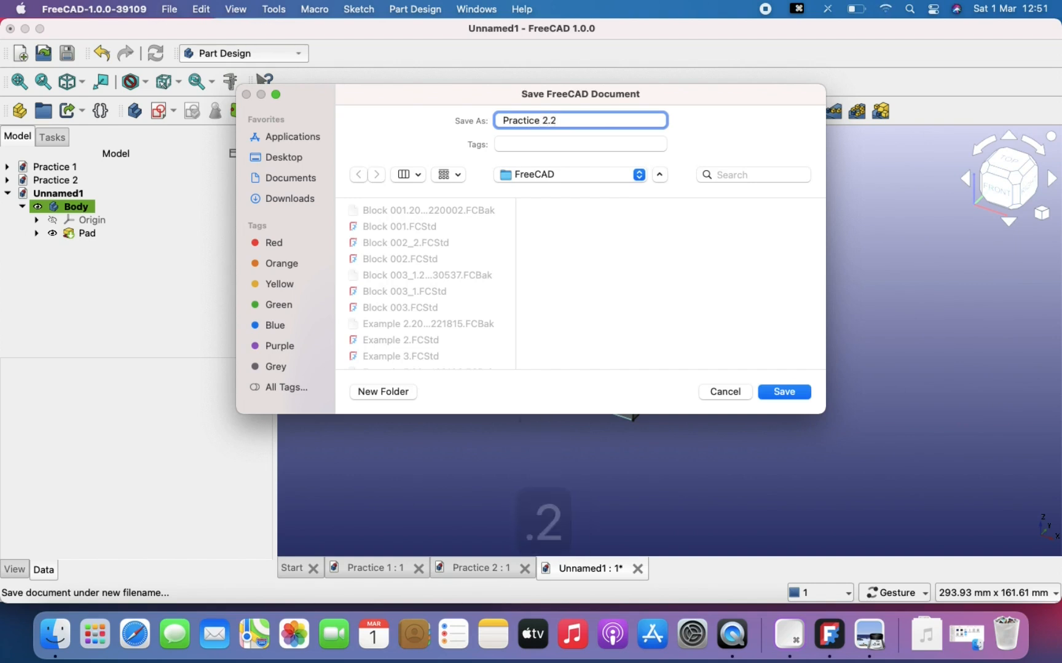
key(Return)
View the saved stair block up close and switch to the Practice 2 document to compare its multi-pad version
scroll(589, 211, up, 2)
right_drag(593, 205, 646, 131)
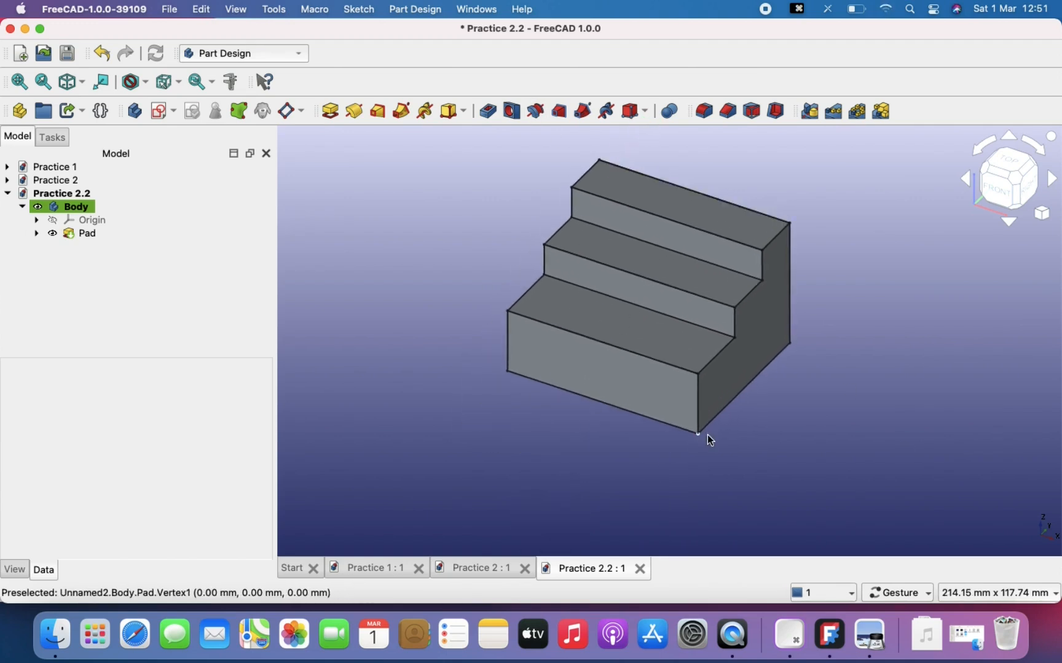
click(477, 568)
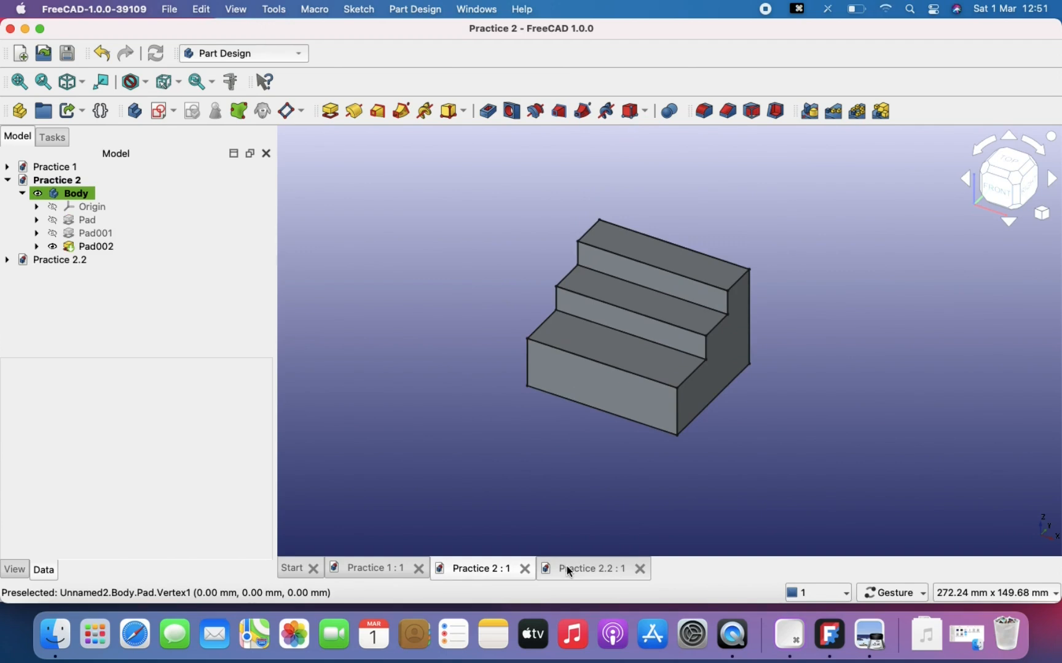
Switch to Preview, widen the tutorial PDF window and examine the views and dimensions of the Block 003 drawing
click(863, 644)
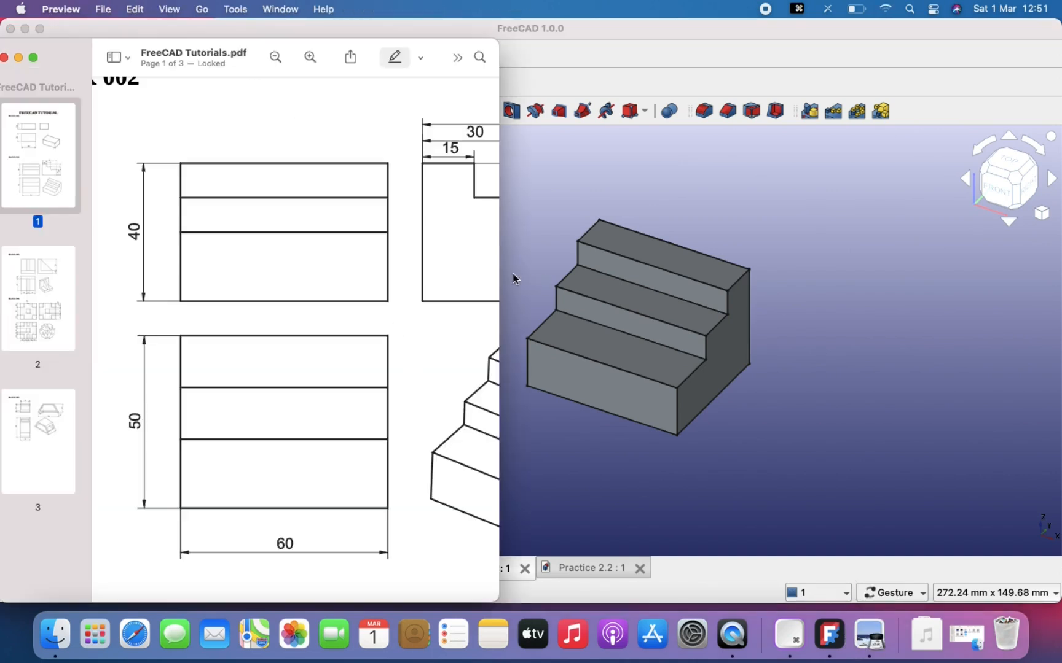
drag(500, 276, 884, 289)
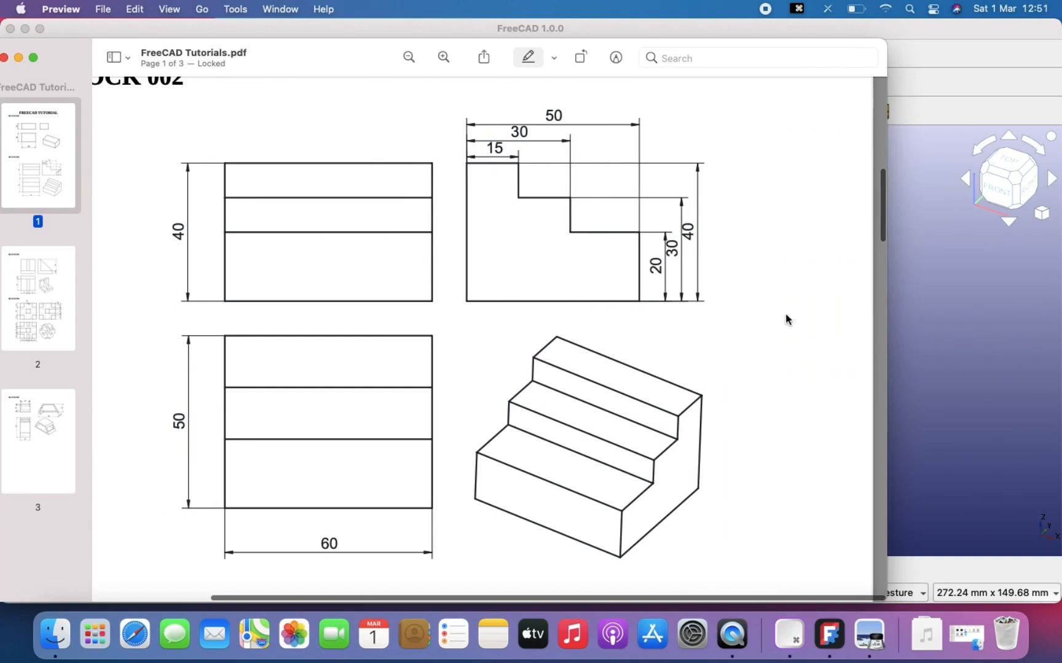
scroll(613, 349, down, 2)
scroll(613, 348, down, 2)
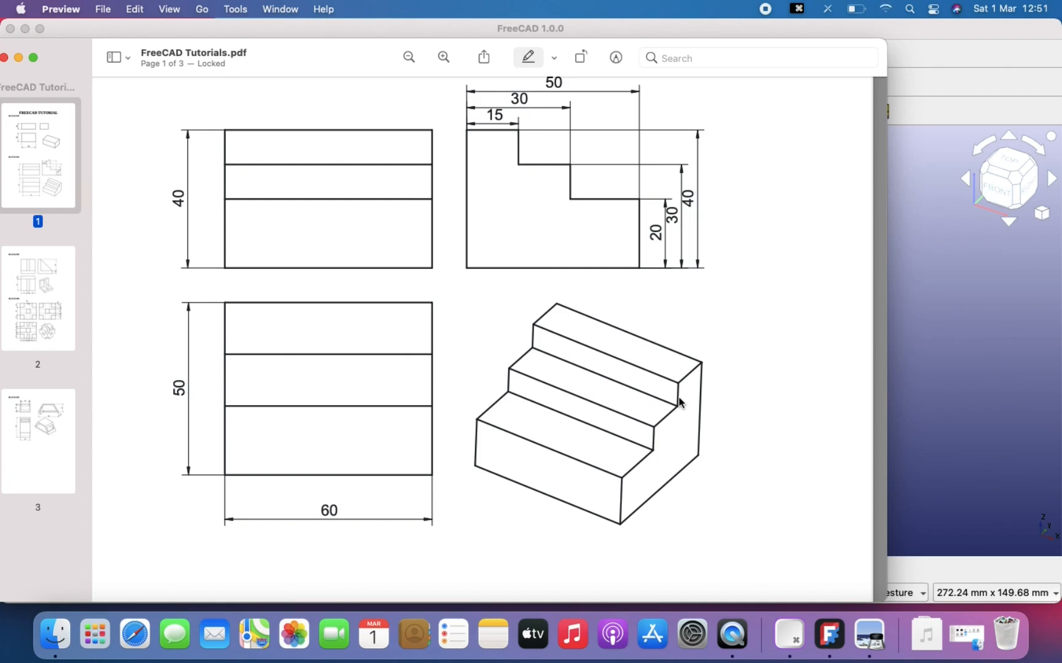
scroll(679, 399, down, 15)
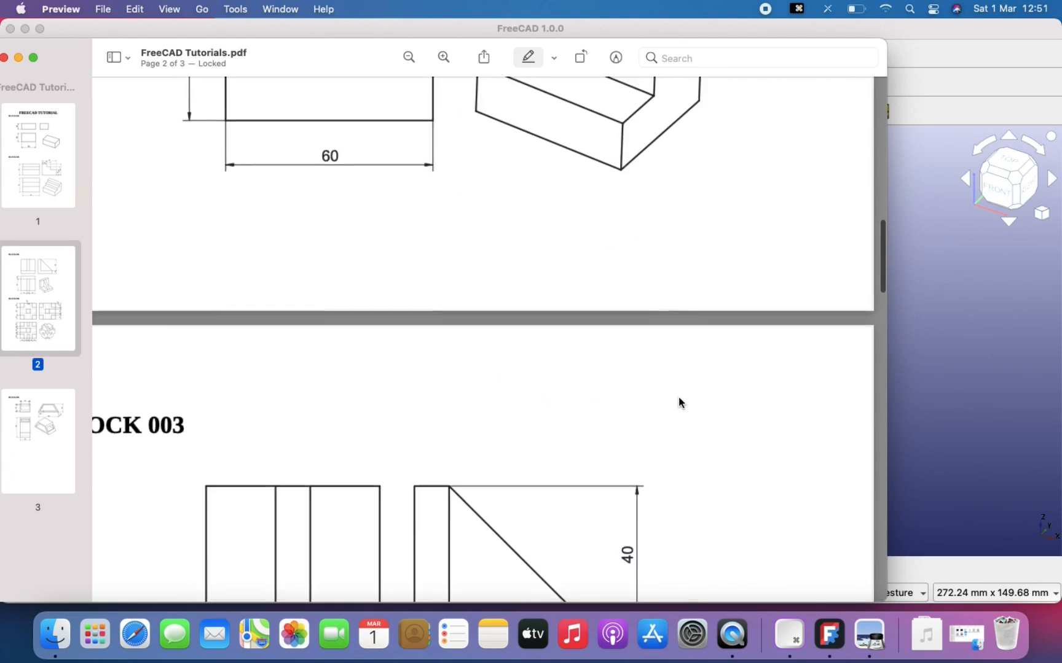
scroll(678, 402, down, 5)
scroll(678, 402, left, 2)
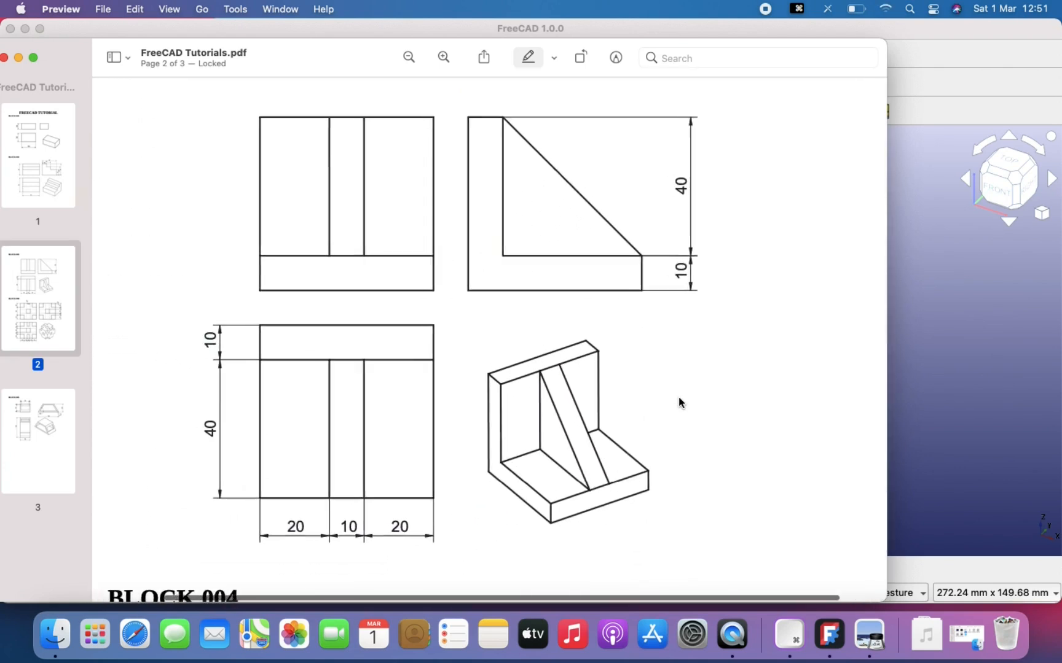
scroll(678, 403, left, 1)
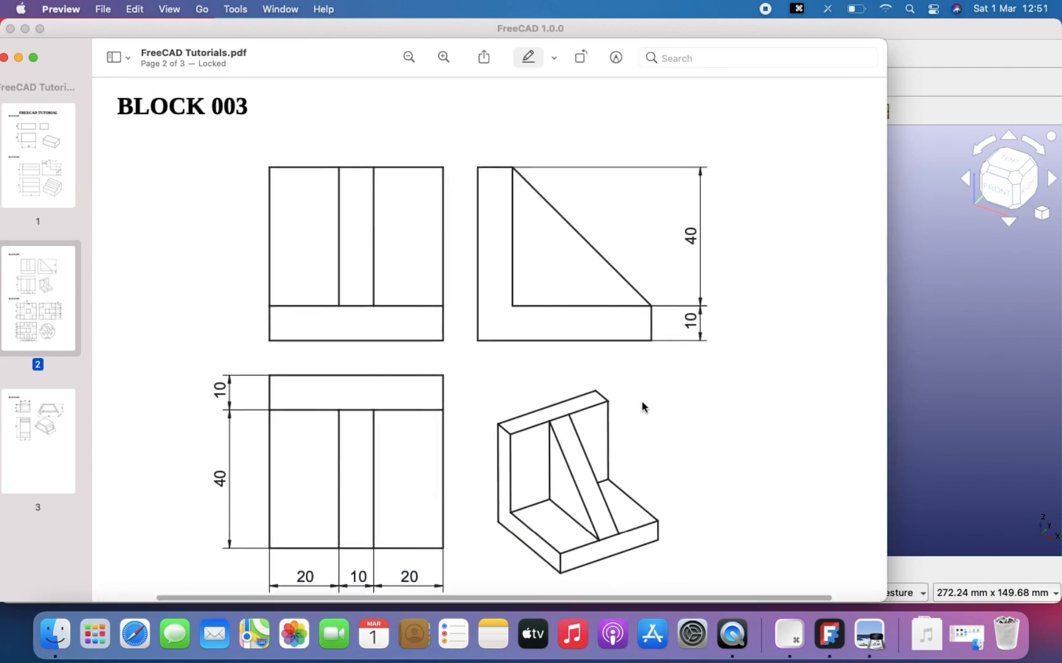
scroll(621, 408, down, 3)
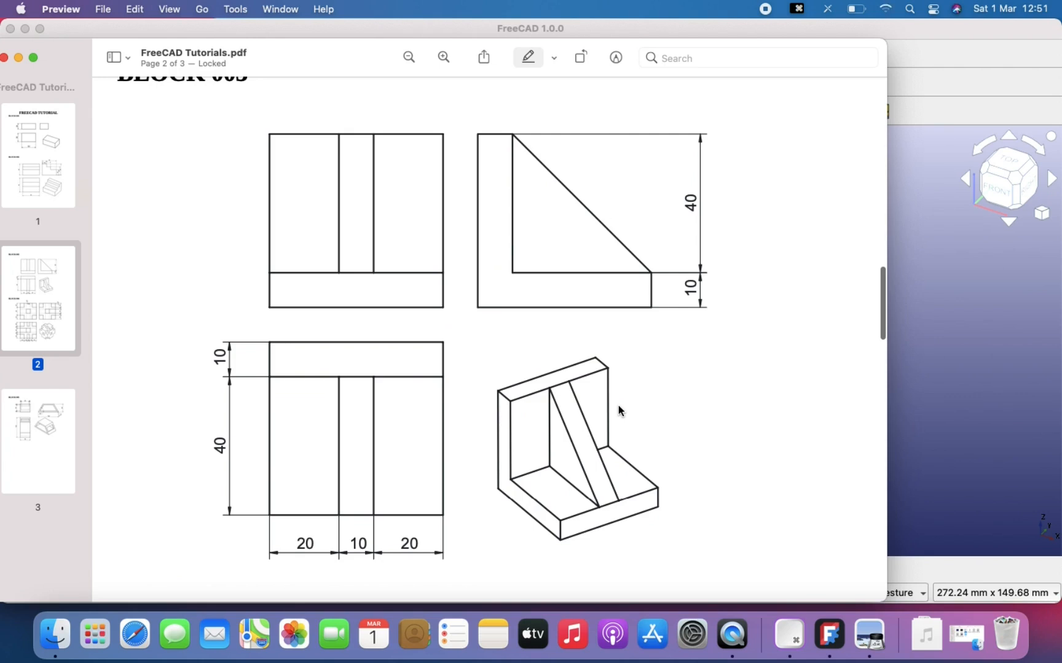
scroll(619, 410, down, 2)
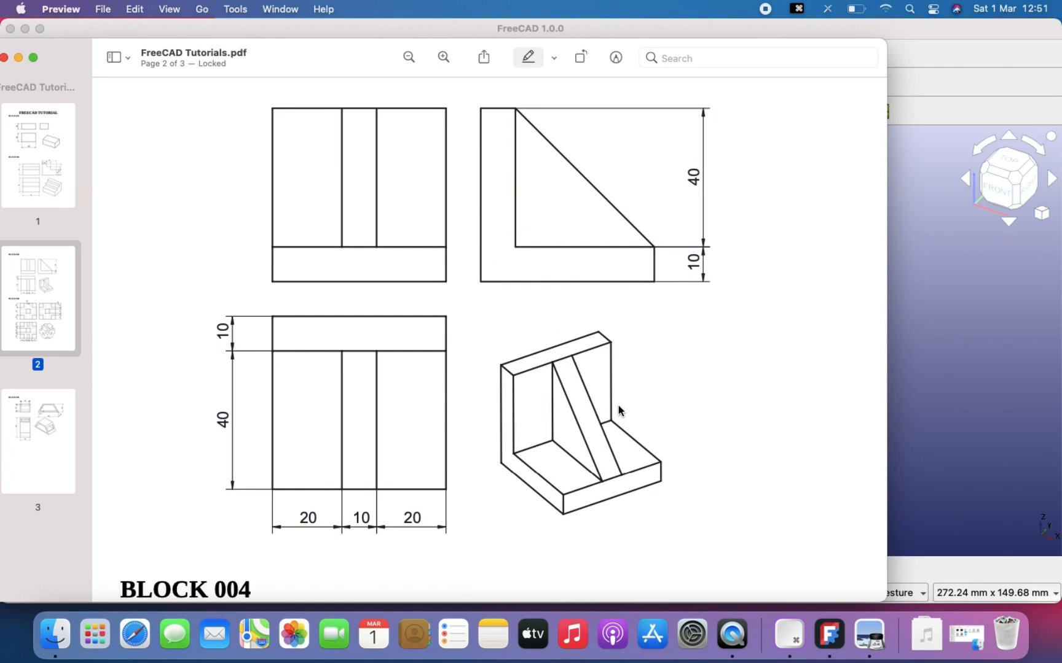
Examine the isometric view of Block 003 and its 10, 20 and 40 dimensions in the tutorial PDF
scroll(619, 411, down, 3)
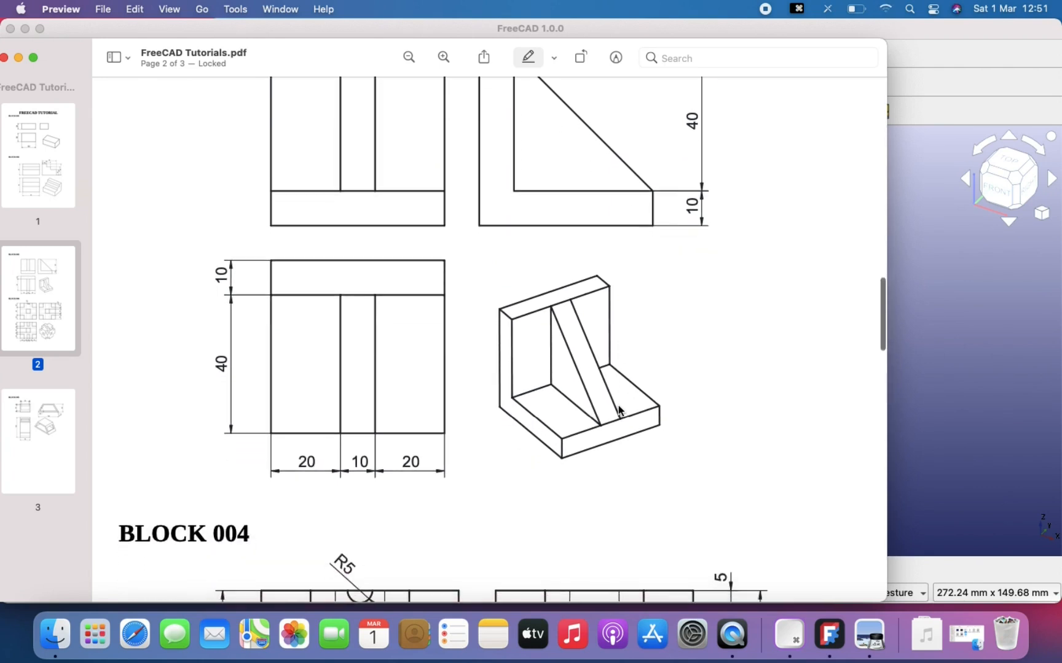
scroll(618, 410, up, 5)
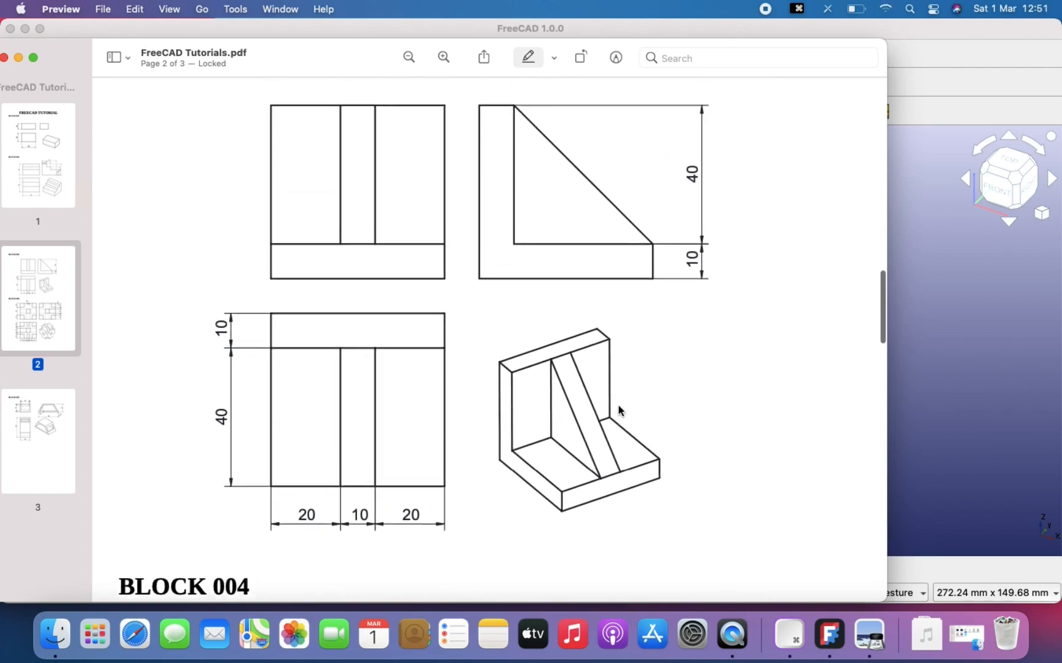
scroll(618, 411, up, 1)
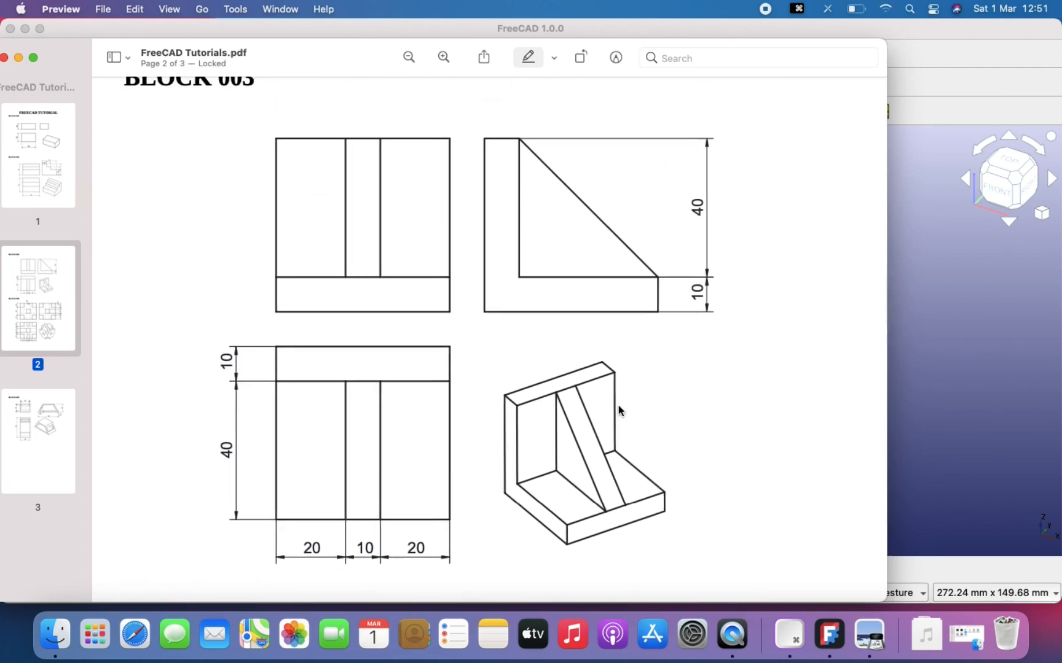
scroll(619, 411, down, 2)
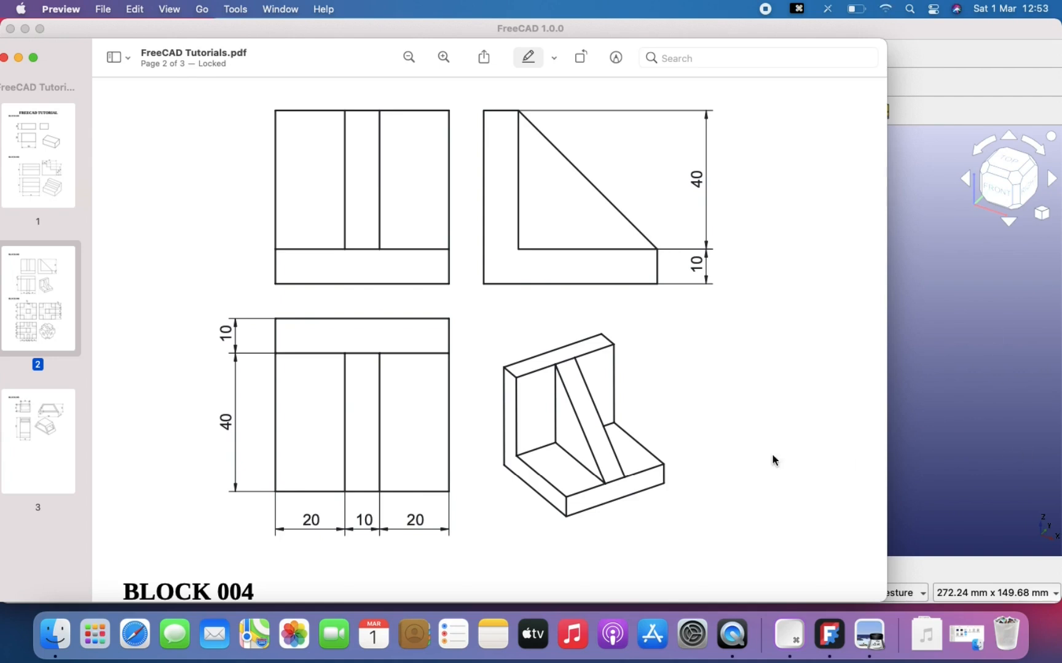
Switch to FreeCAD, create a new document and start a sketch on the XY plane
click(944, 484)
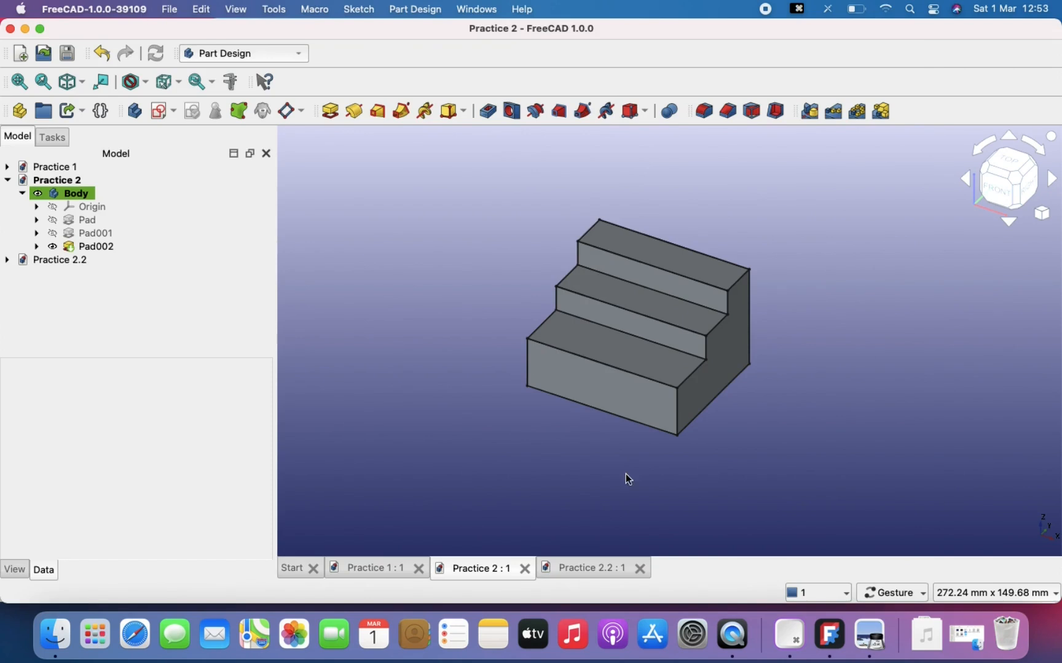
click(584, 575)
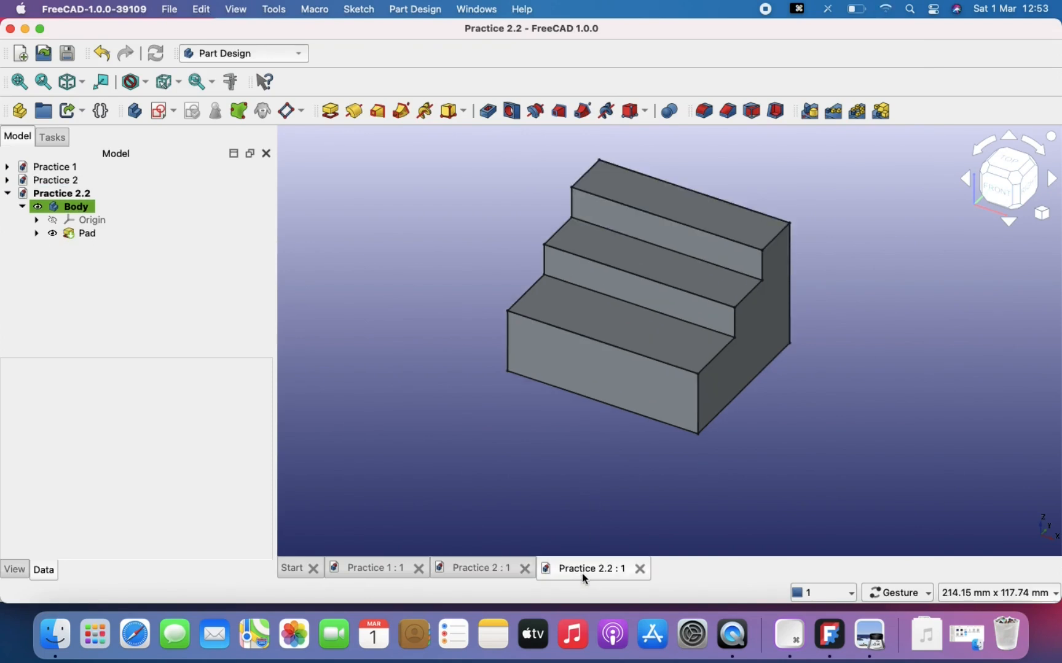
key(super+n)
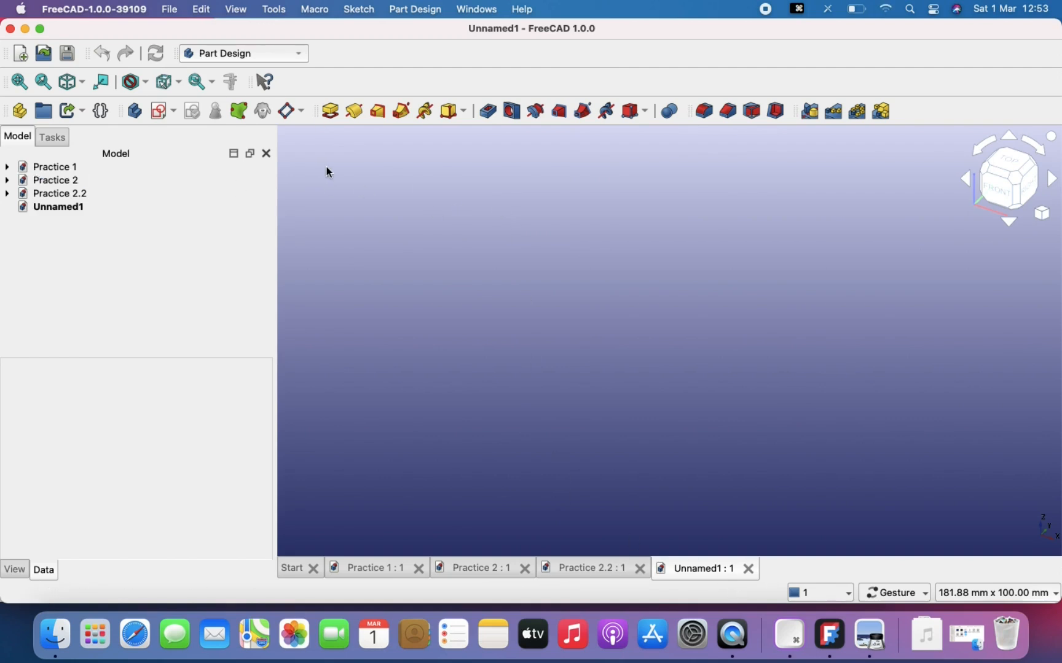
click(160, 113)
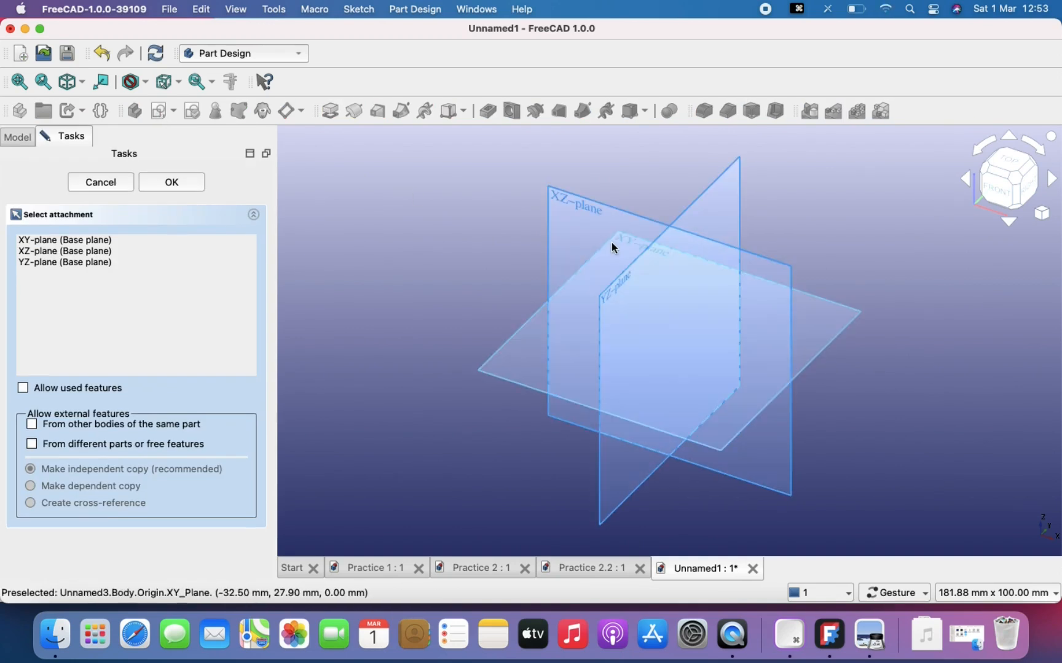
click(618, 239)
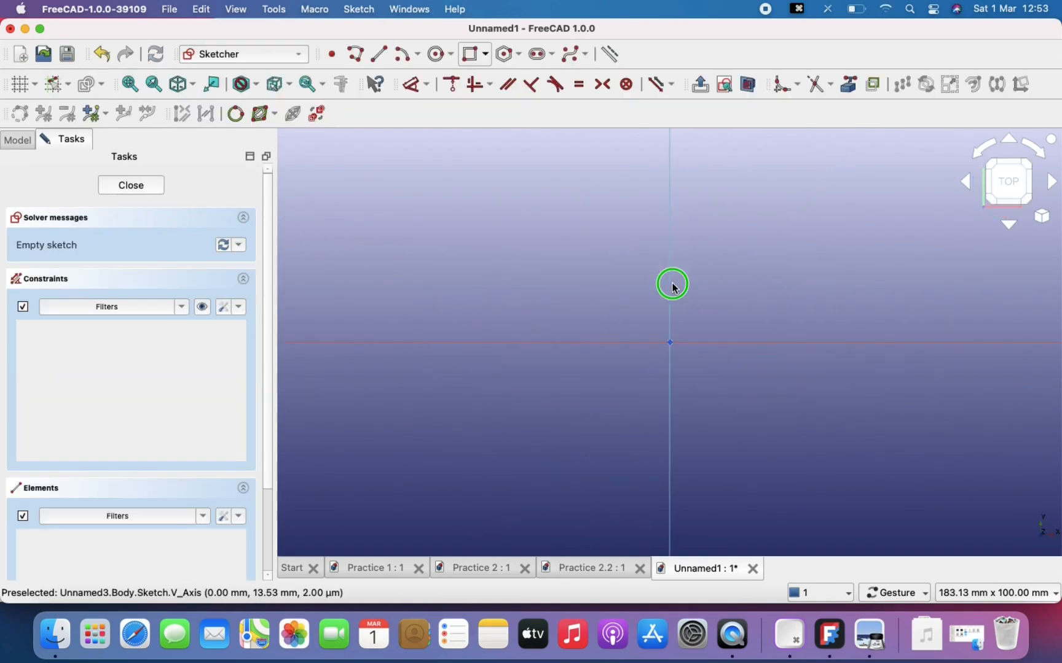
click(470, 54)
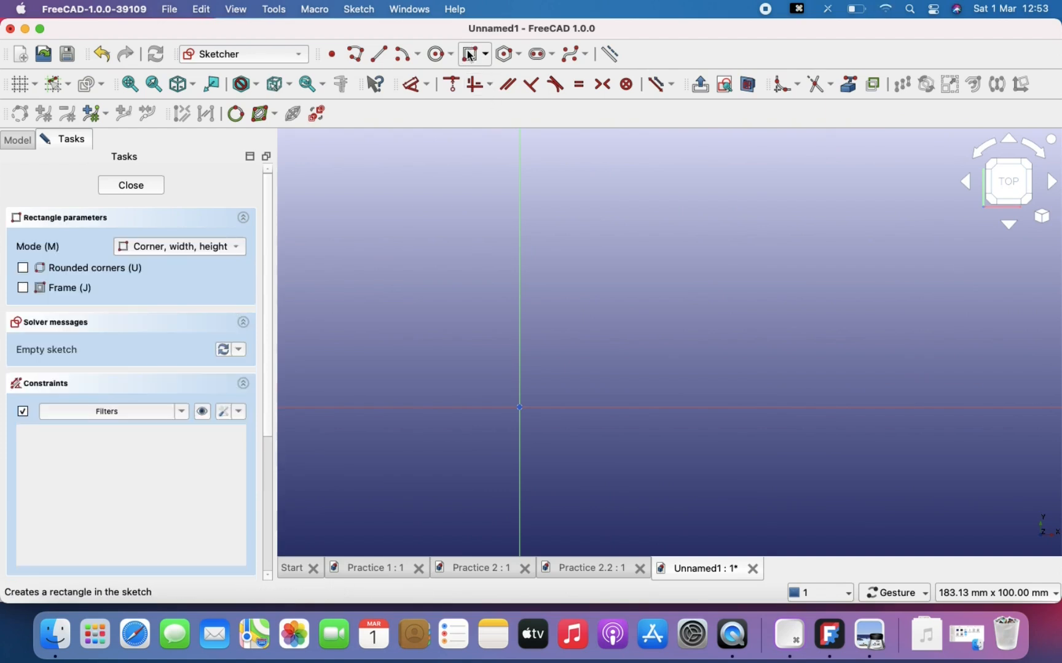
click(520, 407)
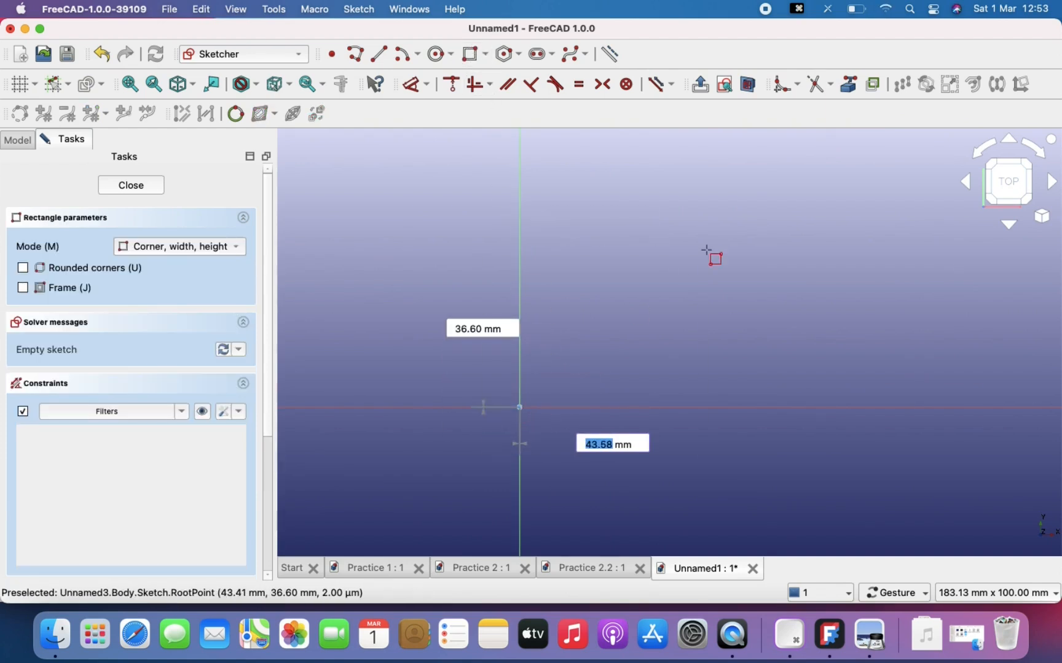
text(50)
key(Tab)
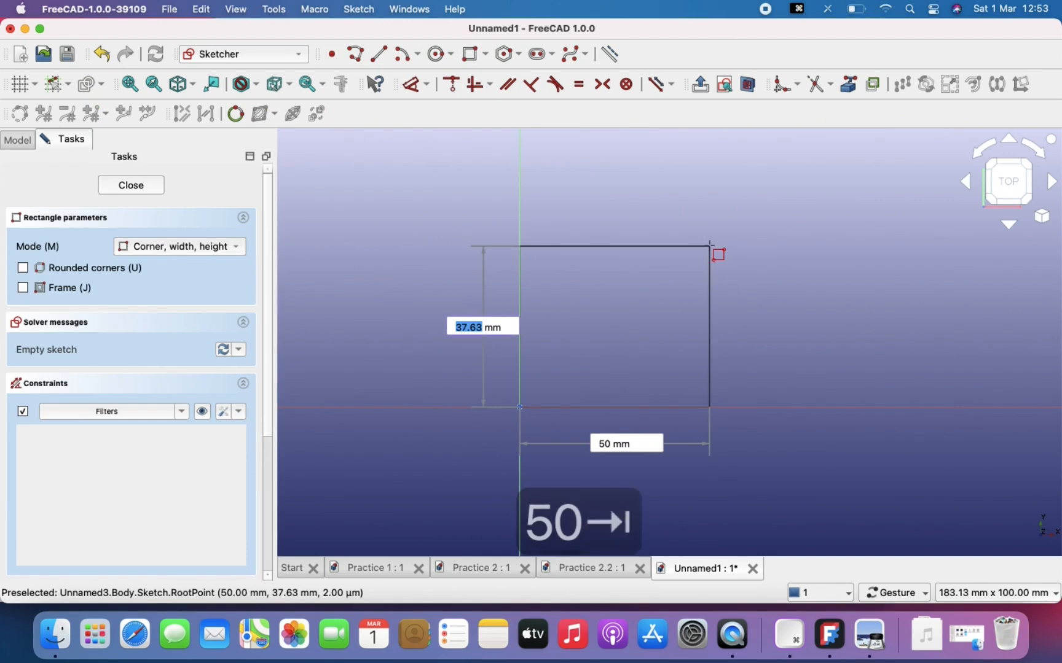
text(50)
key(Return)
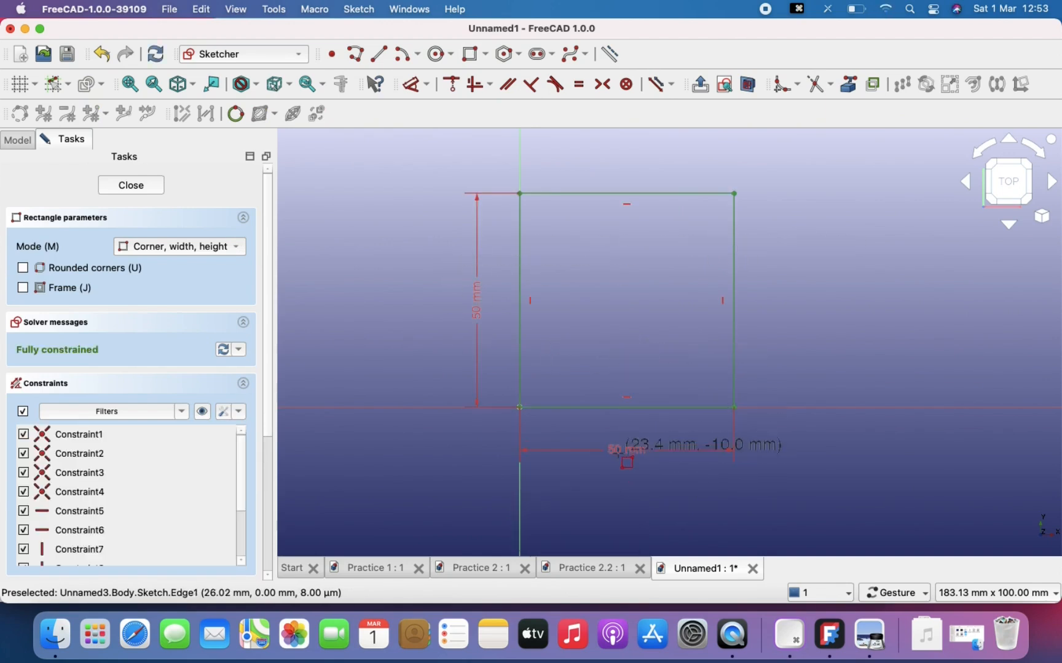
key(Escape)
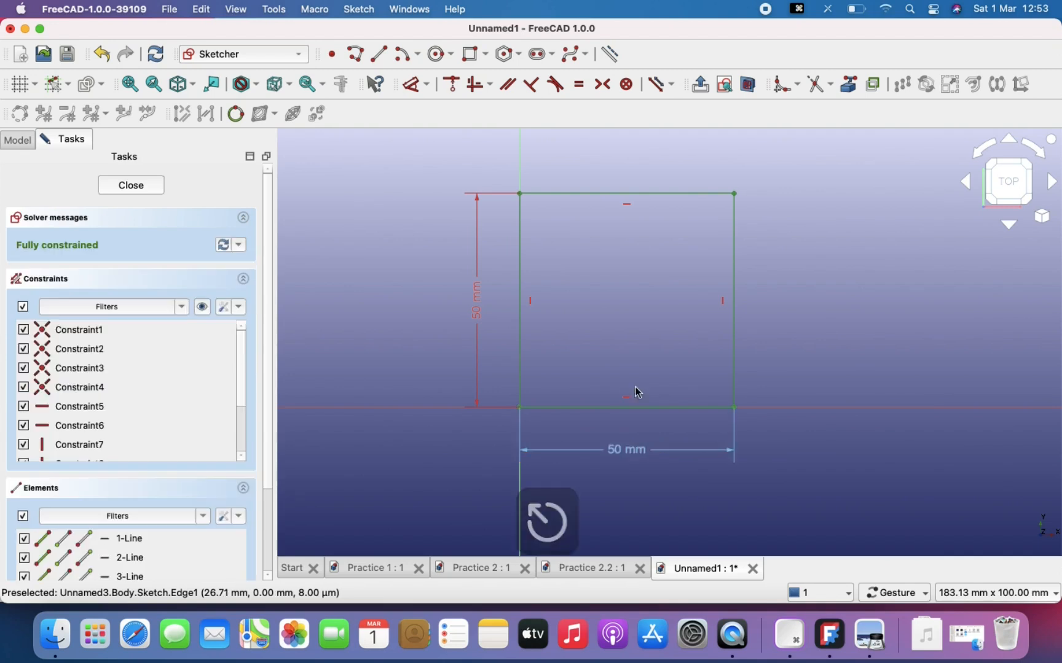
mouse_move(400, 148)
mouse_down()
mouse_move(770, 410)
mouse_move(801, 510)
mouse_up()
key(BackSpace)
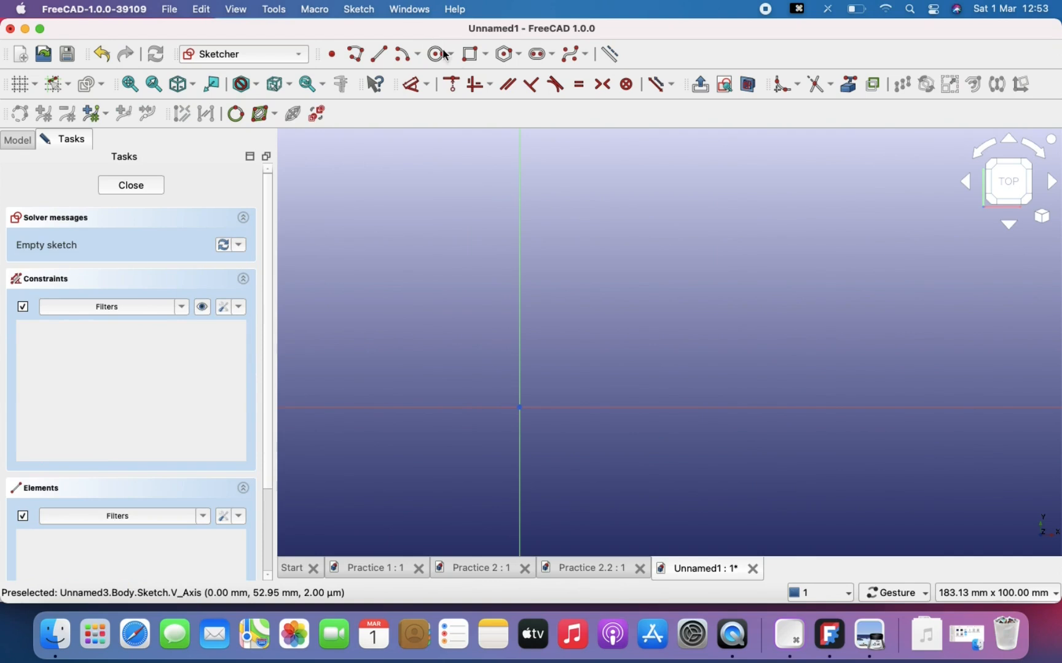
Draw a 50 mm by 50 mm rectangle with one corner at the origin and finish the sketch
click(472, 53)
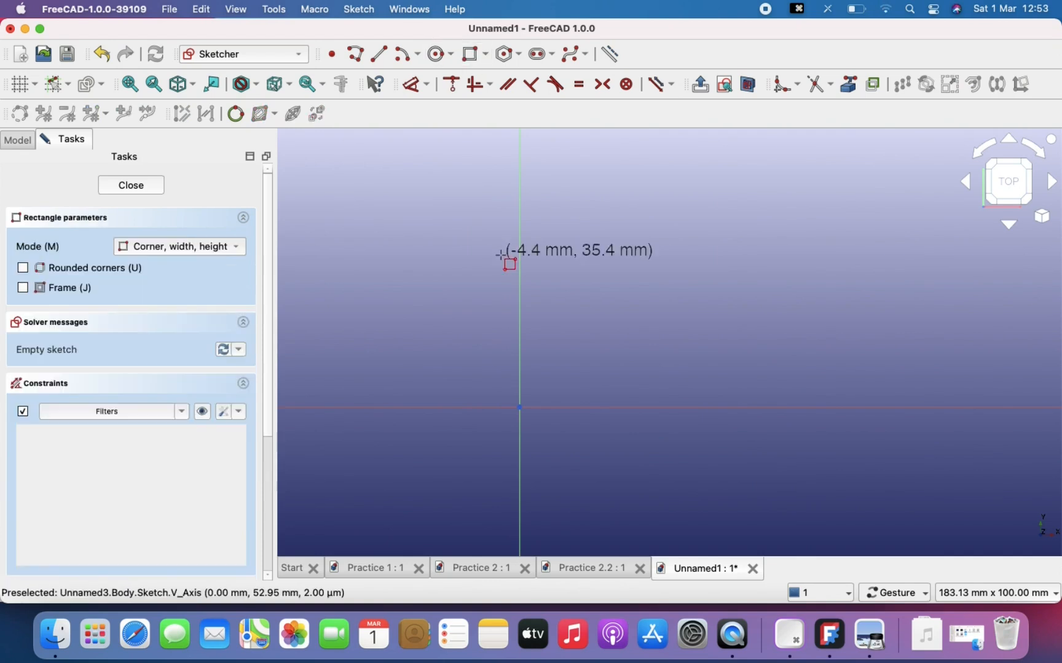
click(519, 407)
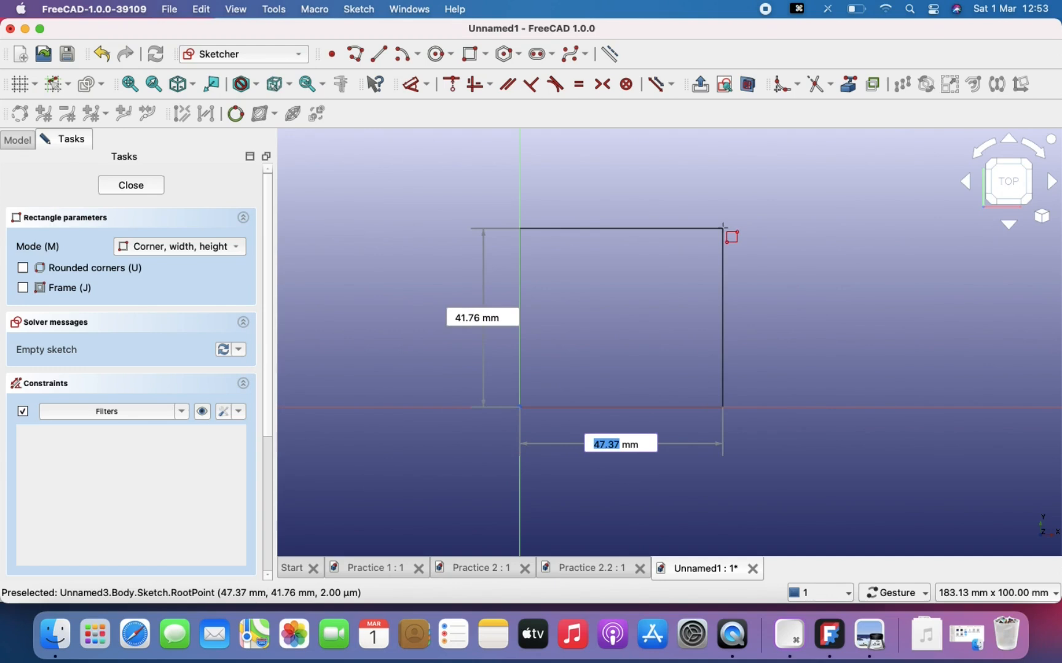
text(50)
key(Tab)
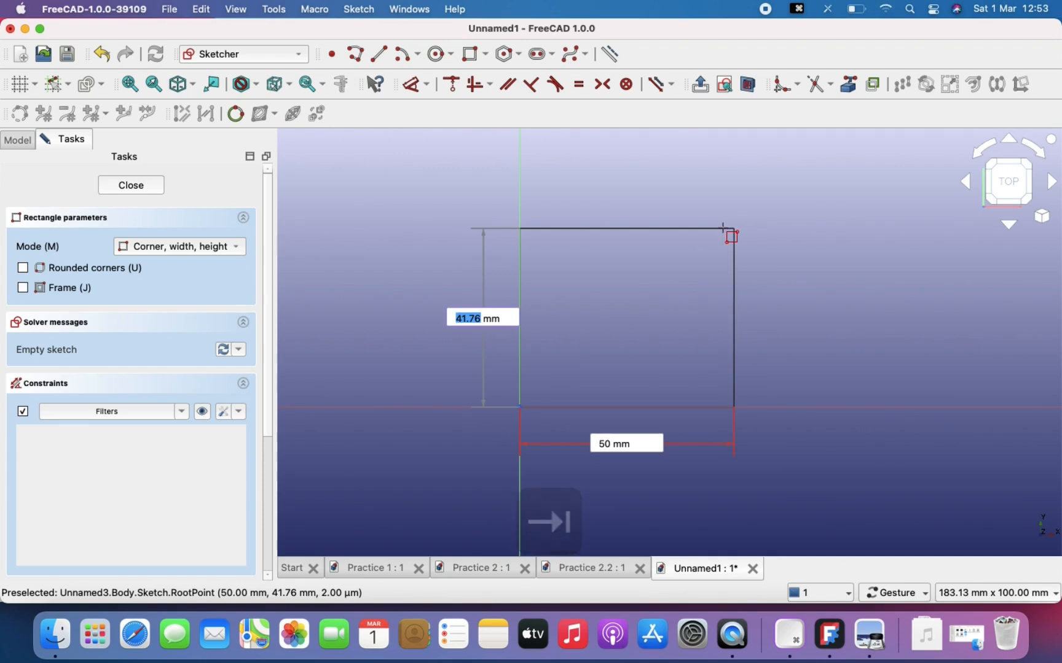
text(50)
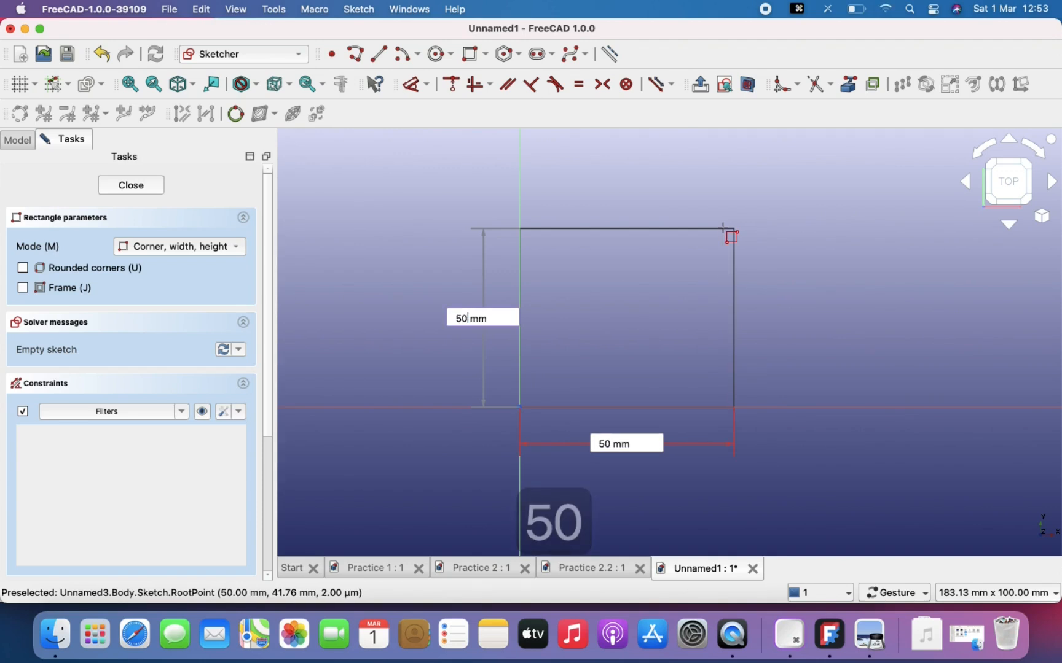
key(Return)
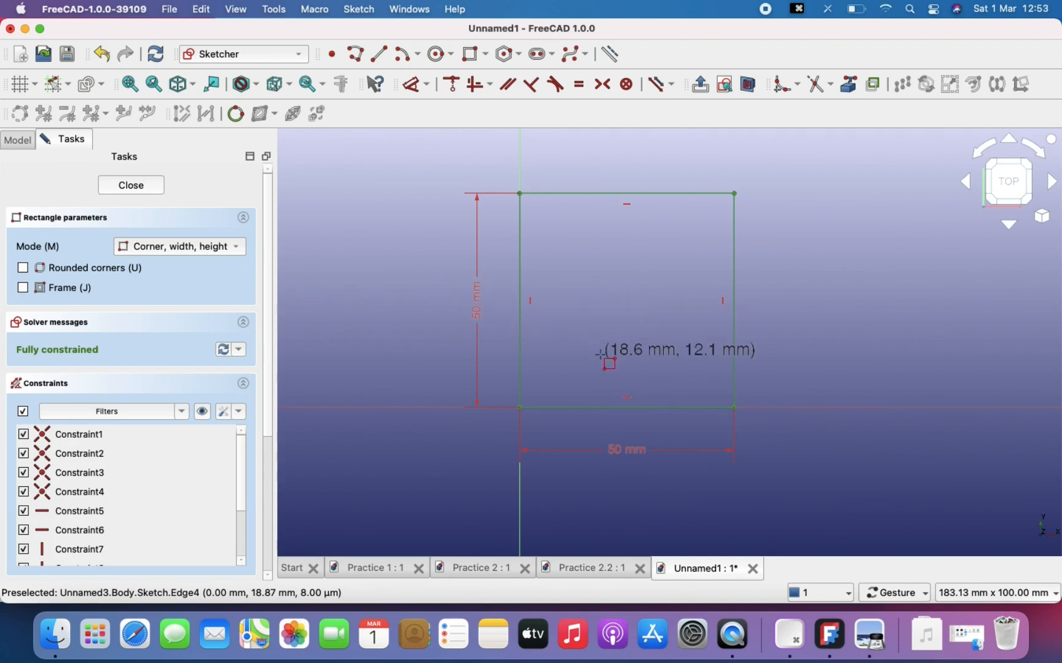
key(Escape)
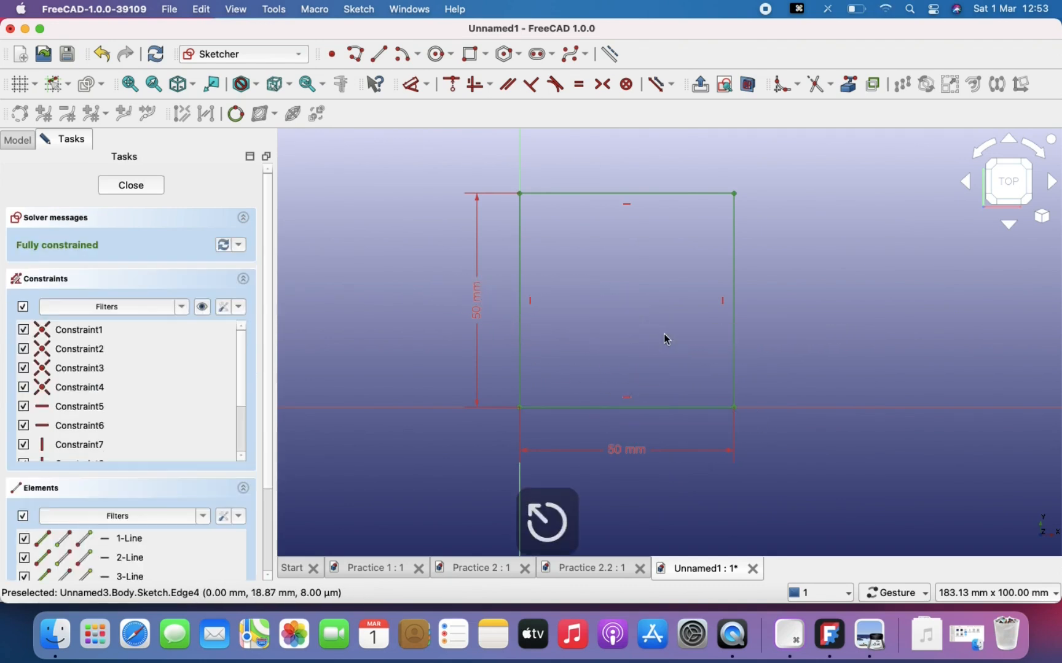
scroll(622, 347, down, 3)
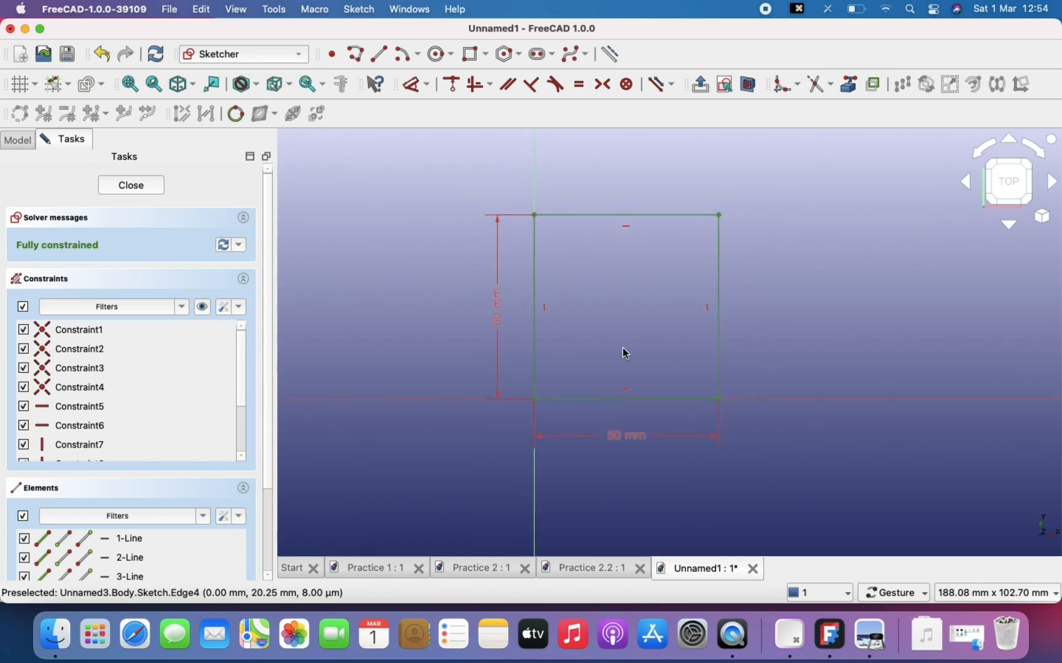
click(123, 190)
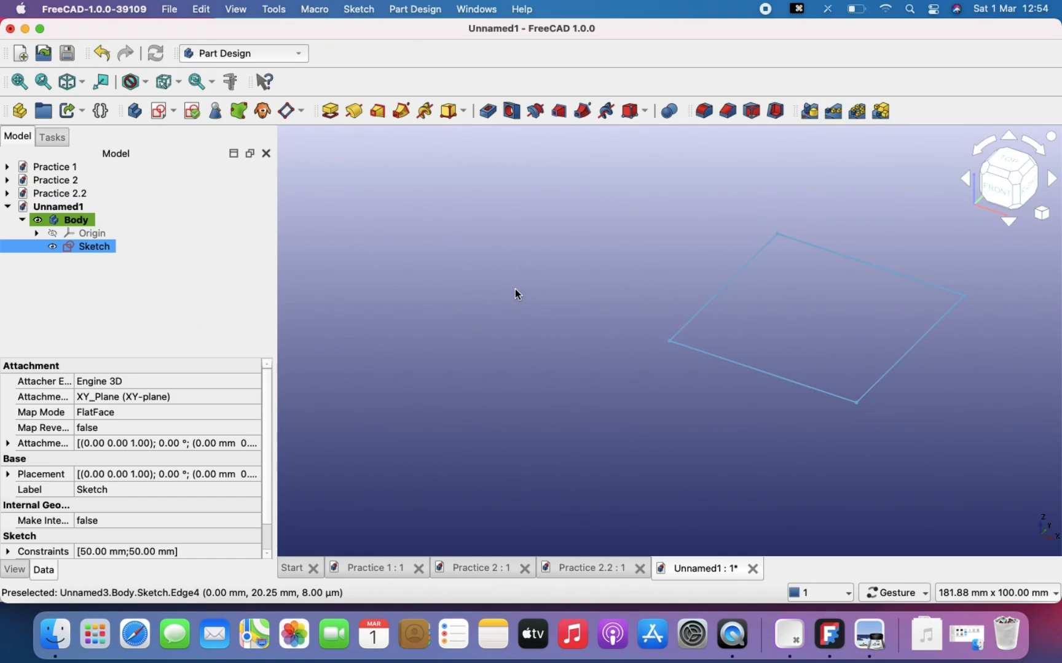
Pad the square sketch to a length of 50 mm
click(331, 112)
right_drag(711, 330, 665, 371)
click(137, 267)
key(BackSpace)
text(50.00)
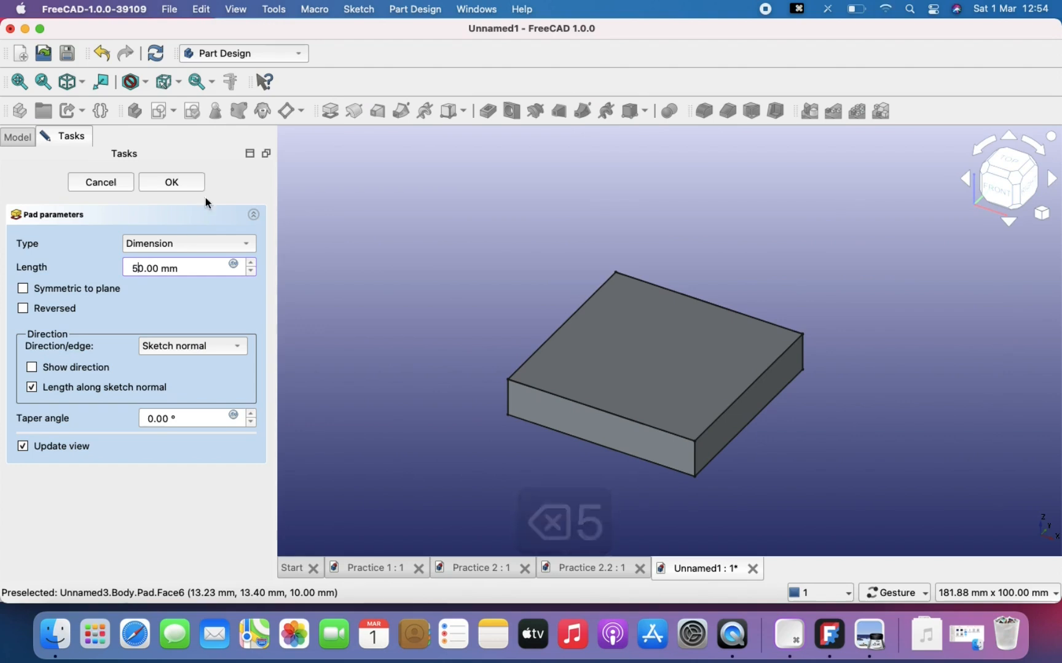
click(172, 183)
scroll(759, 327, down, 3)
right_drag(748, 327, 707, 331)
Check the Block 003 drawing in Preview, return to FreeCAD and start a sketch on the cube's front face
click(869, 635)
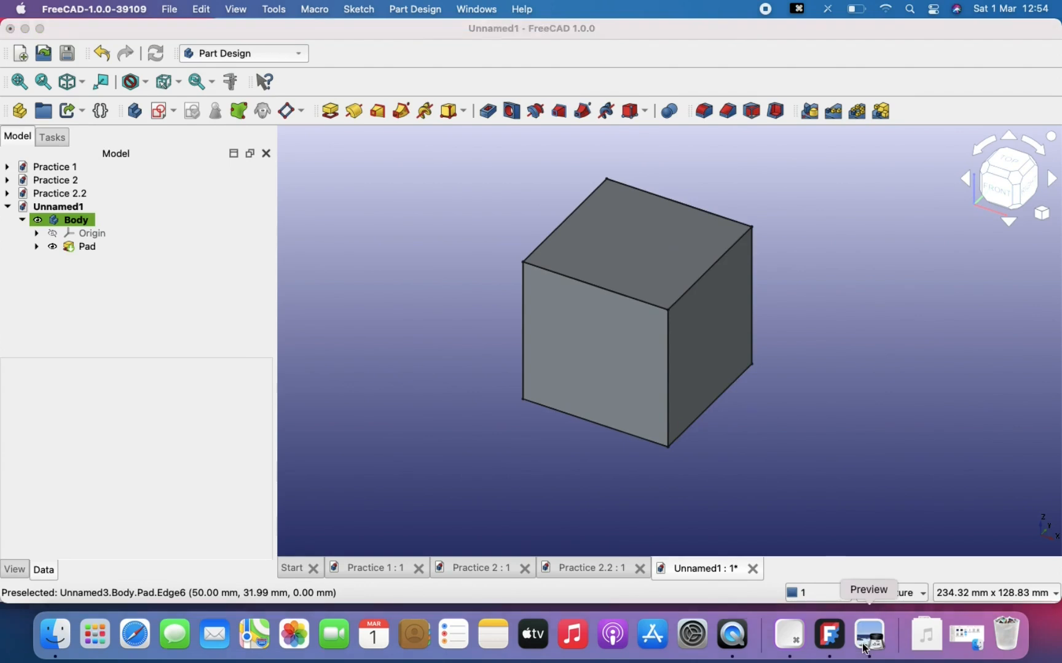
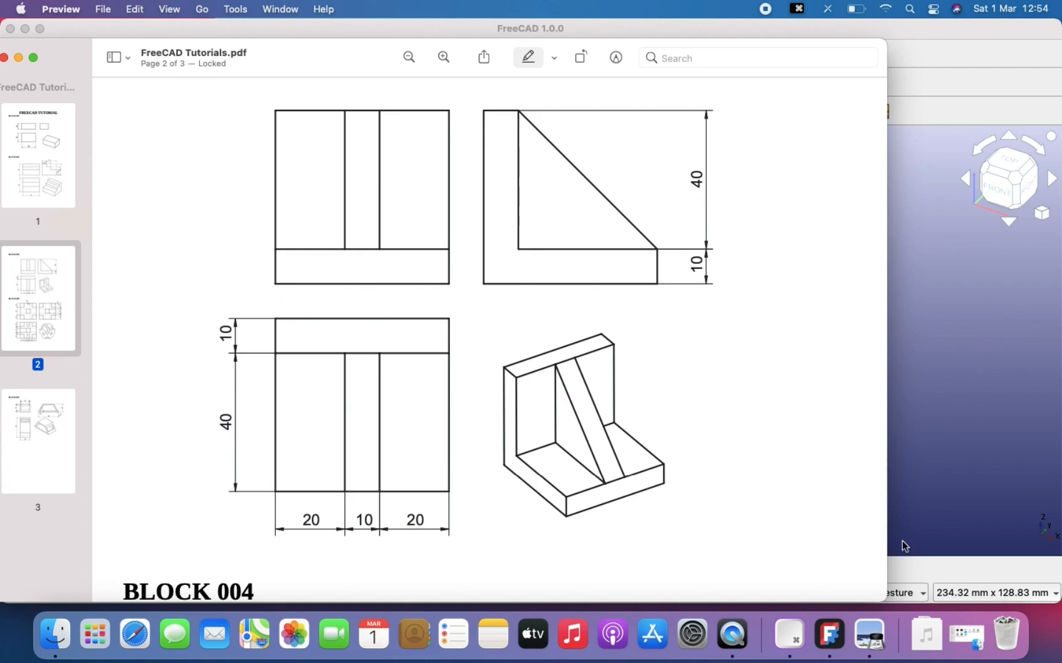
click(979, 492)
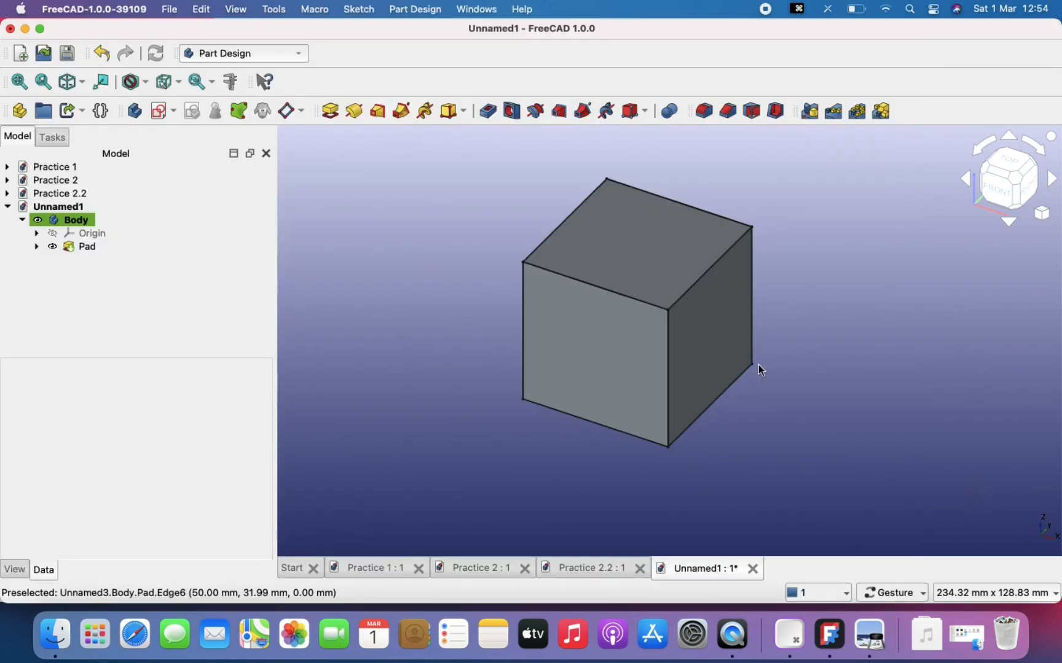
click(578, 326)
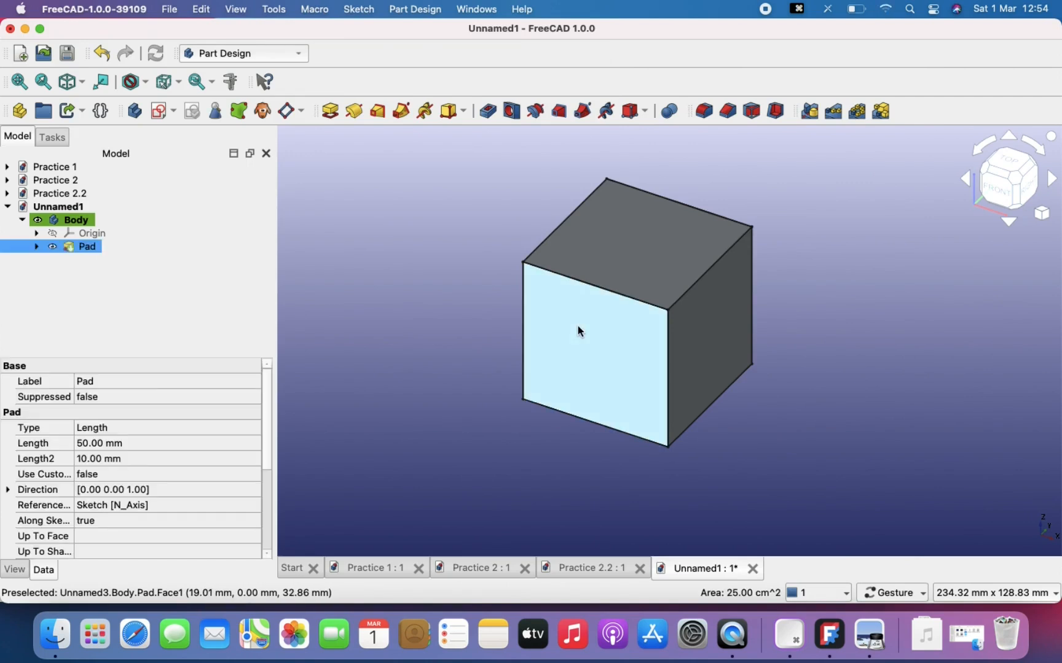
click(160, 111)
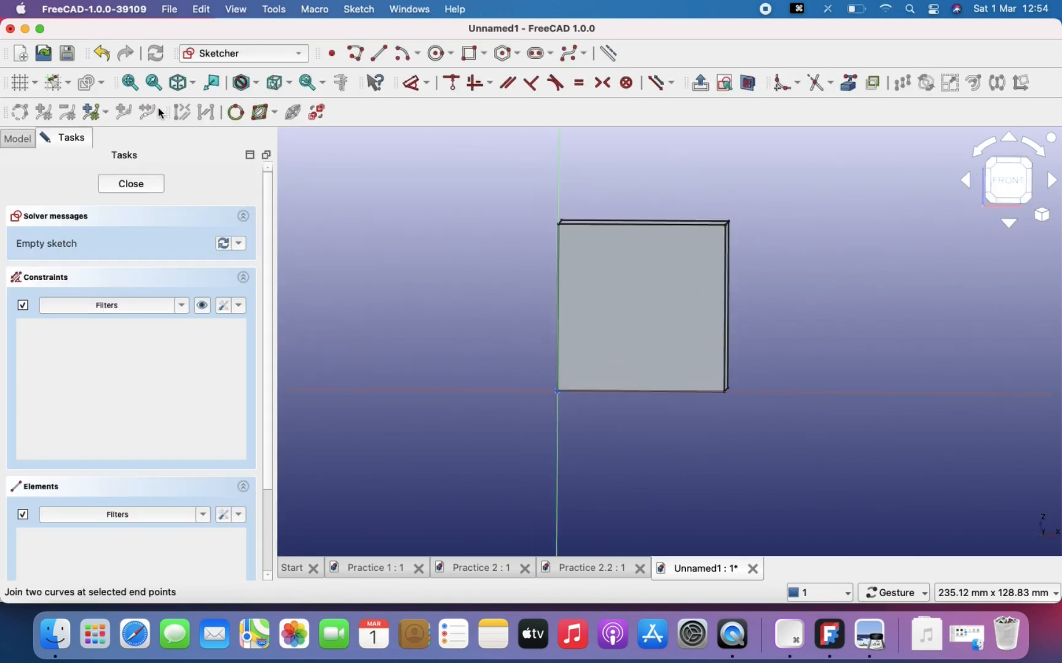
Bring the four edges of the cube's front face into the sketch as external geometry
right_drag(856, 227, 899, 211)
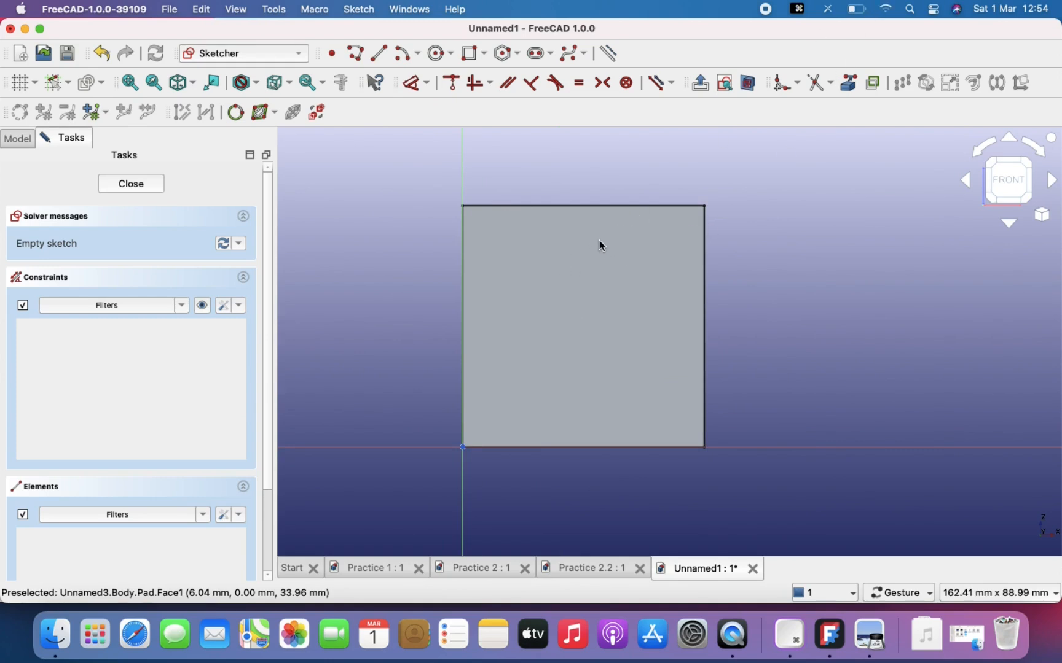
scroll(599, 241, up, 3)
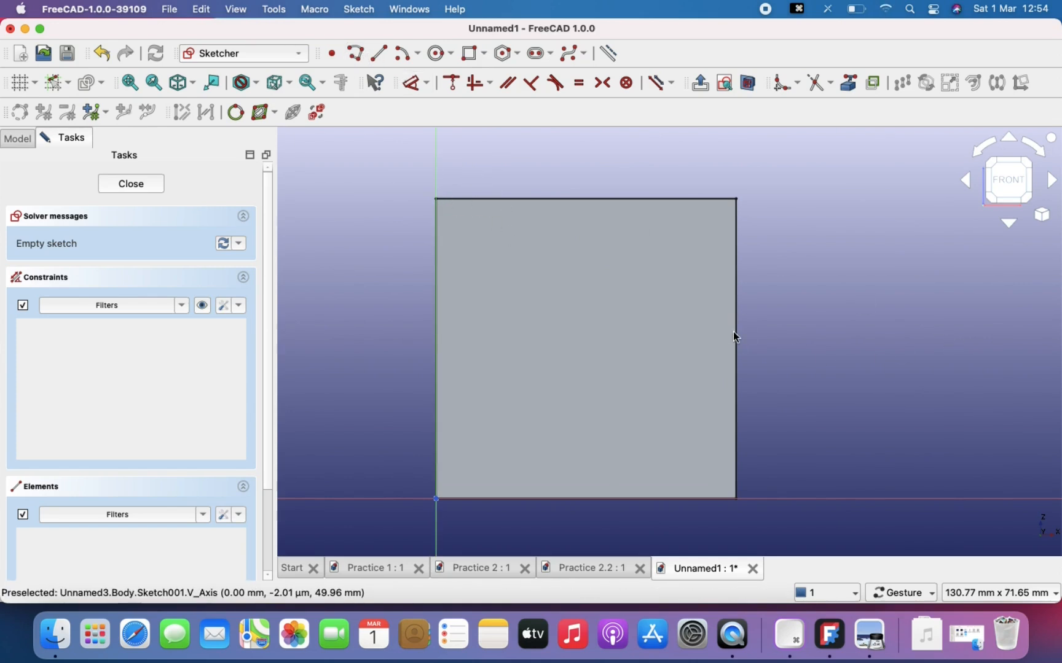
click(849, 84)
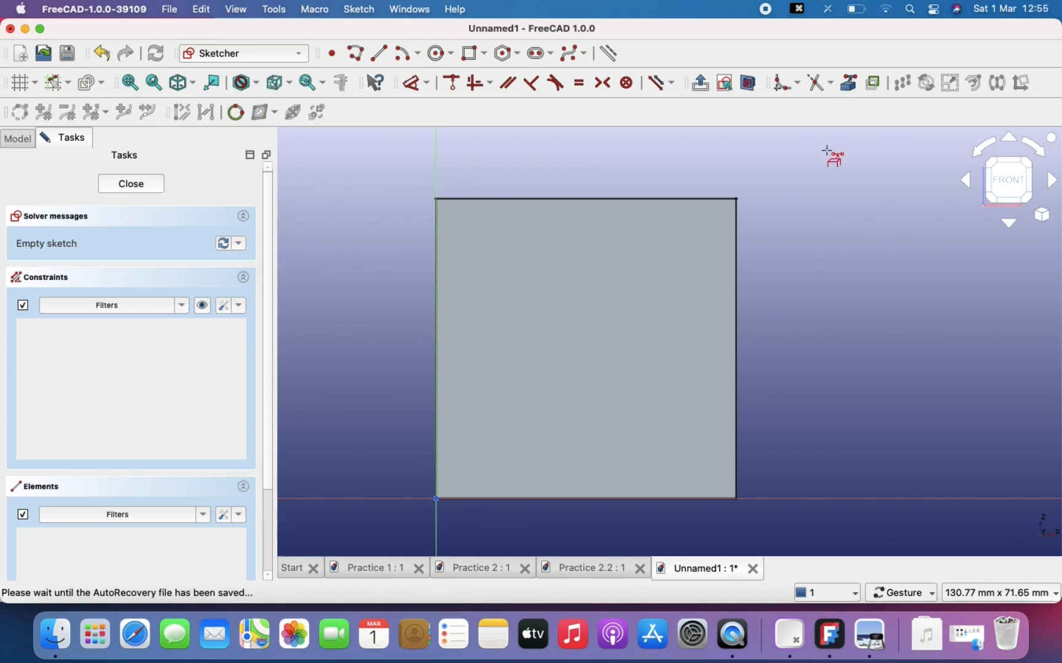
click(639, 198)
click(436, 312)
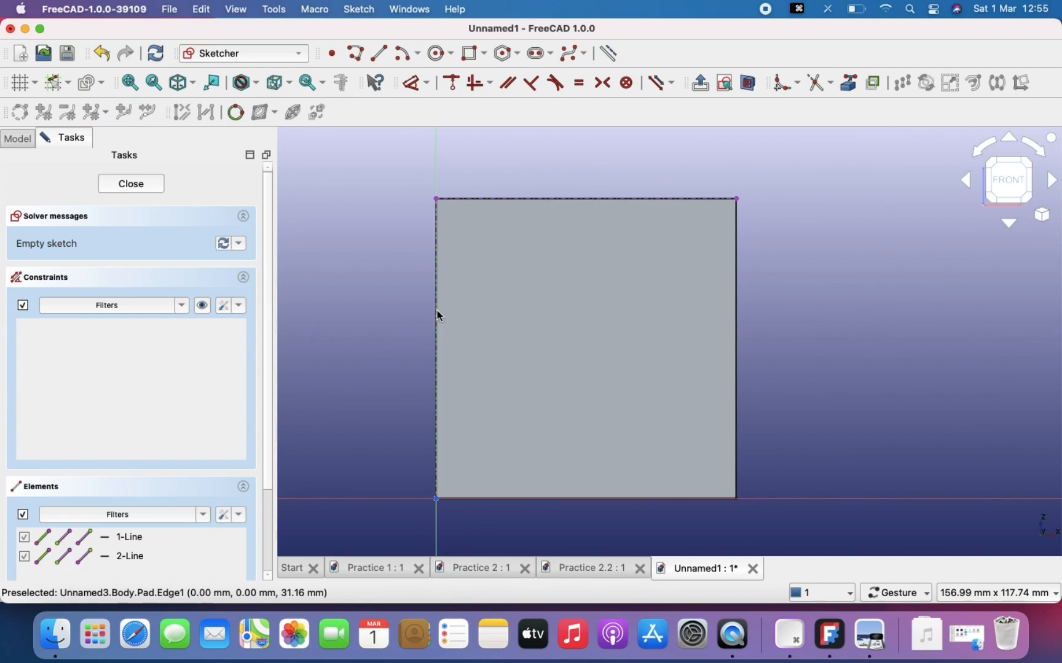
click(736, 339)
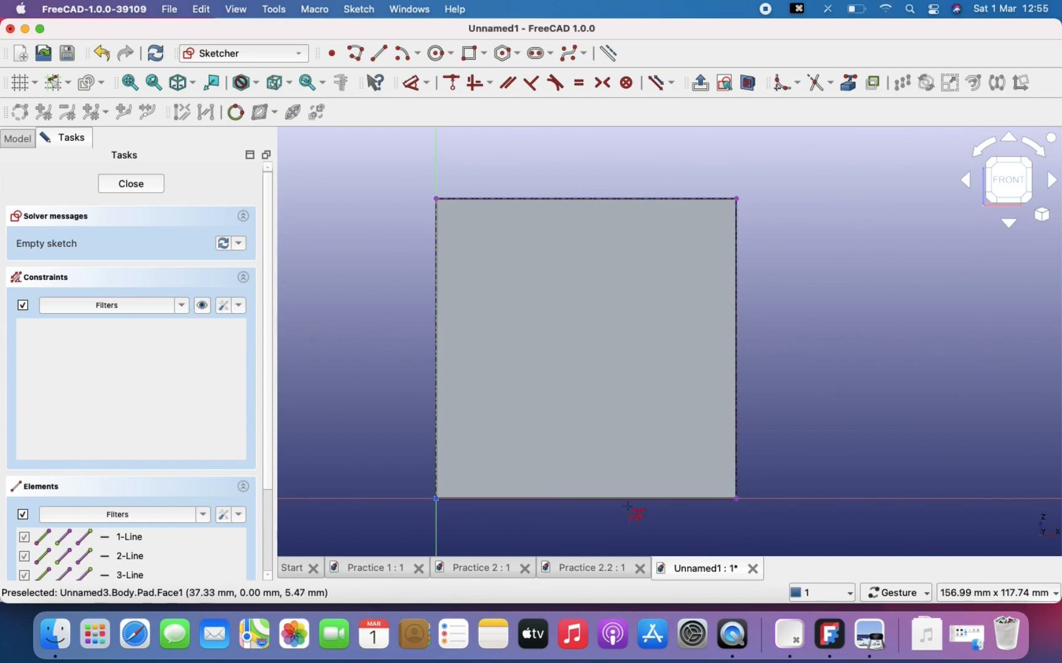
click(610, 499)
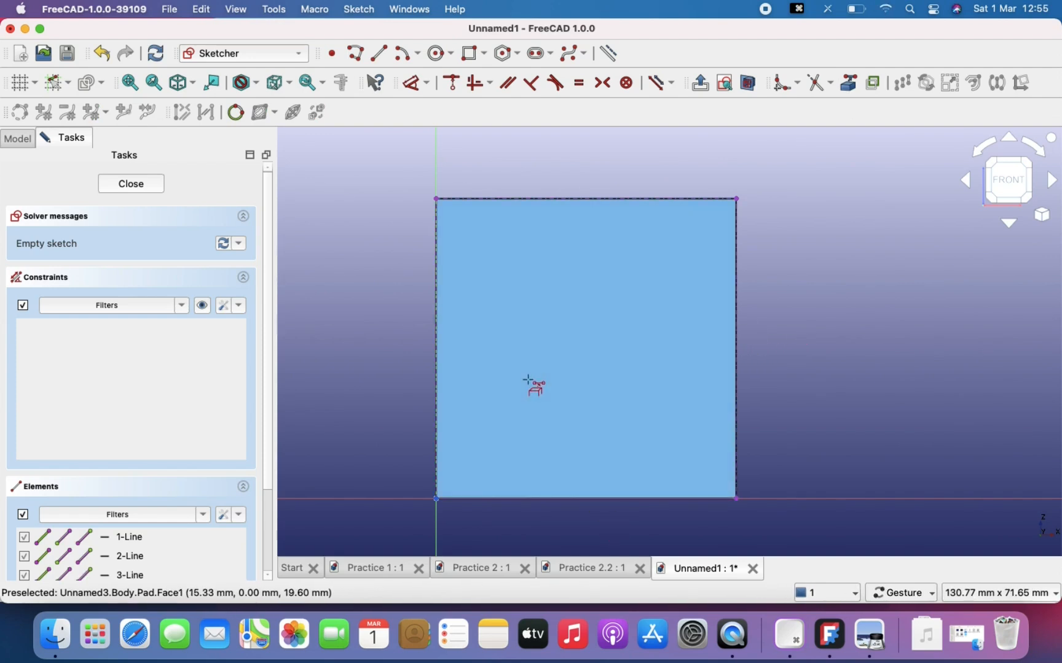
Draw a closed L-shaped polyline from the origin along the cube face's outer edges, with both arms about 9 mm thick
key(Escape)
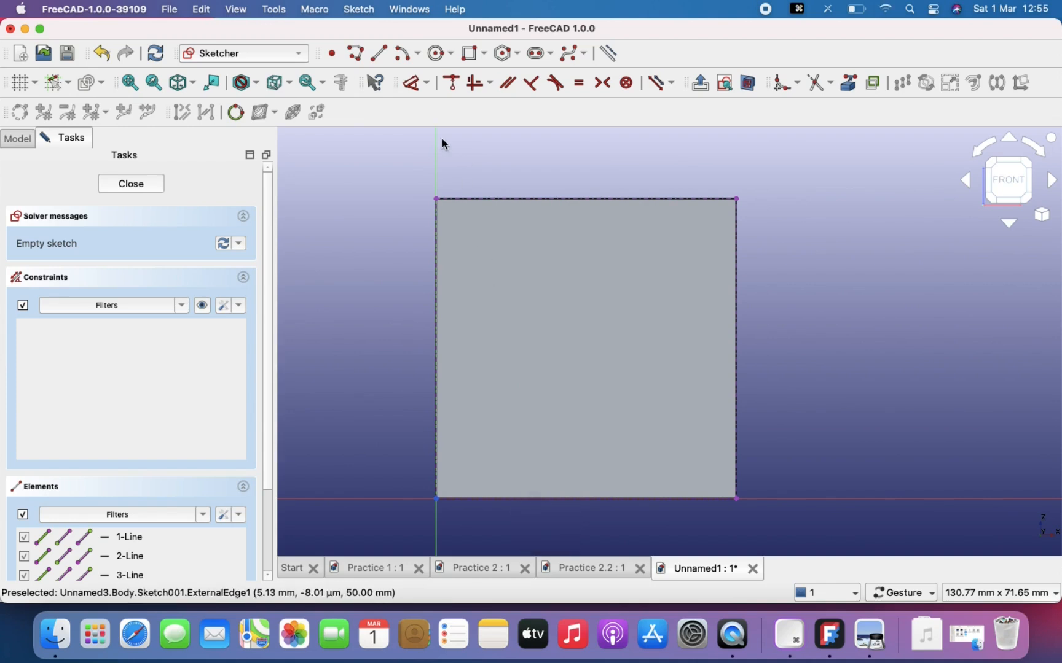
click(357, 55)
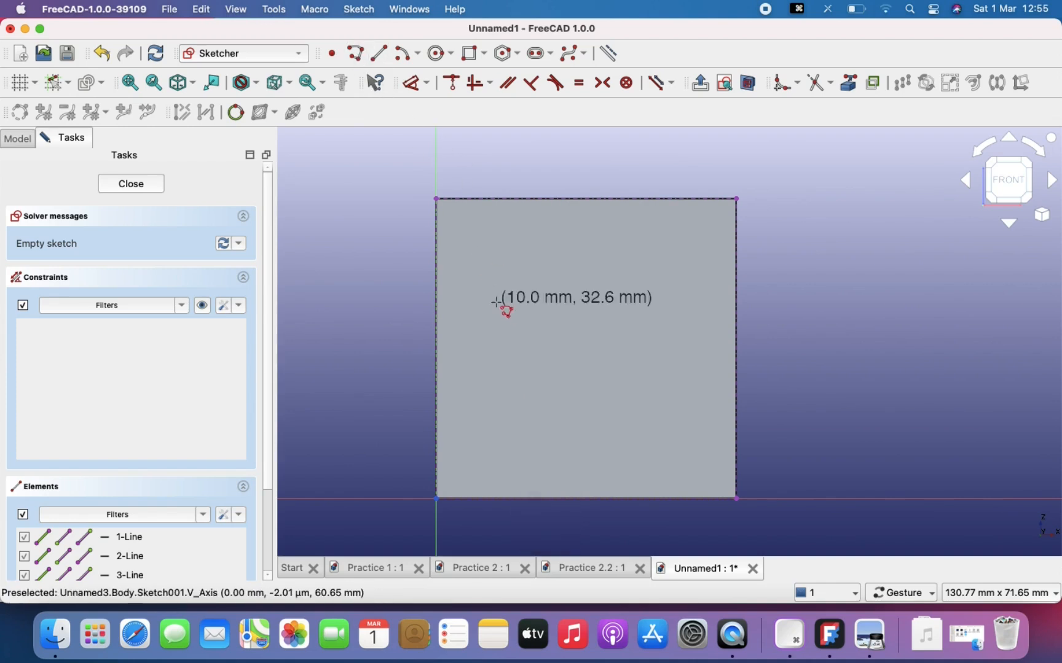
click(436, 499)
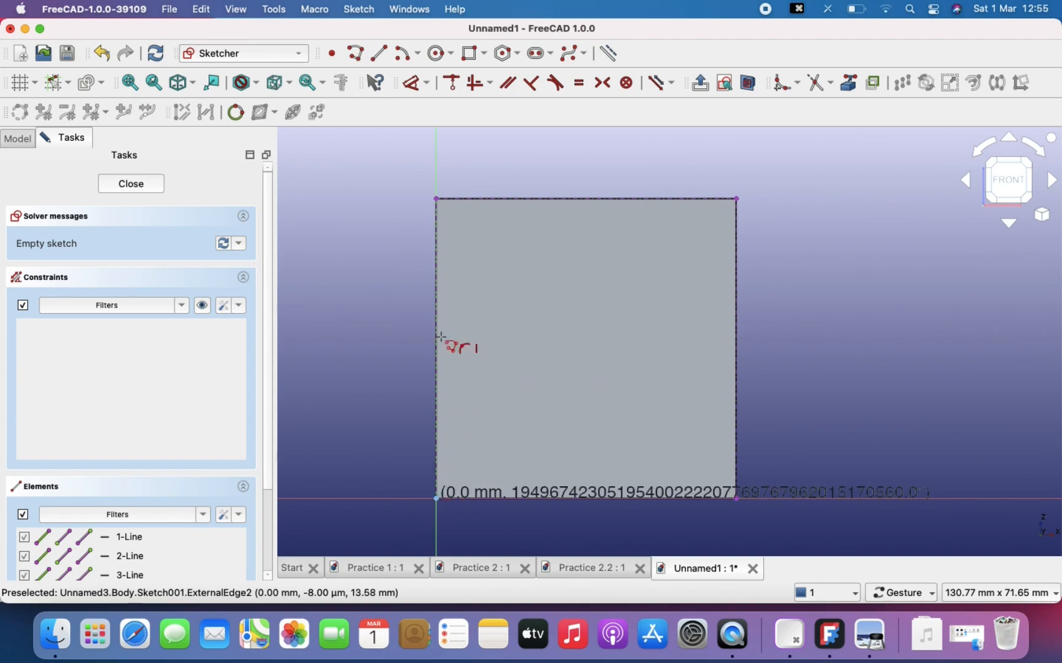
click(436, 199)
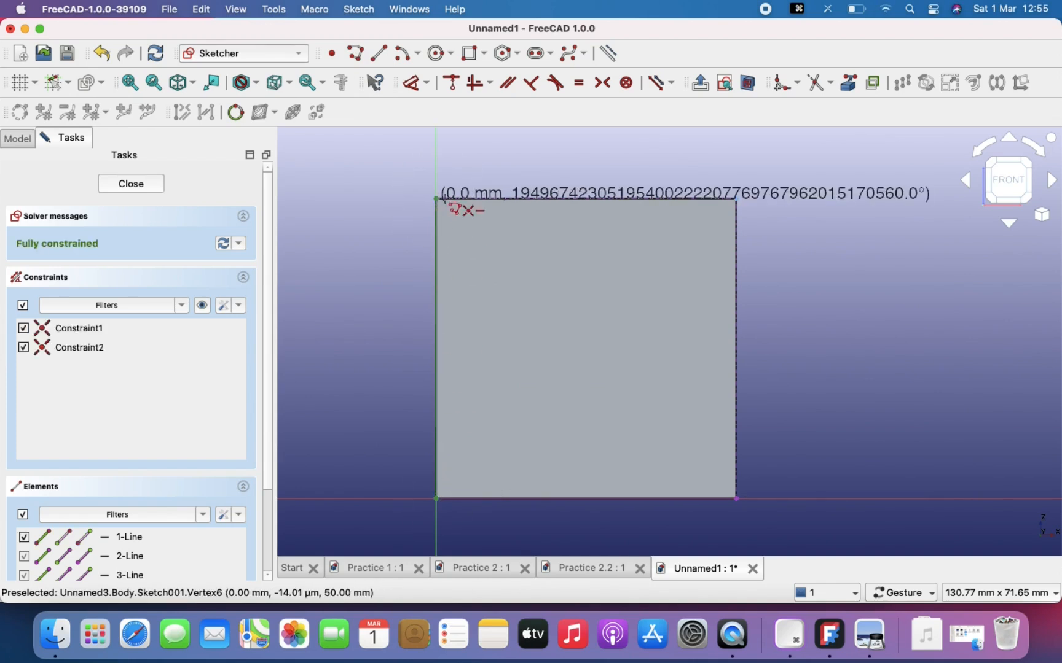
click(492, 199)
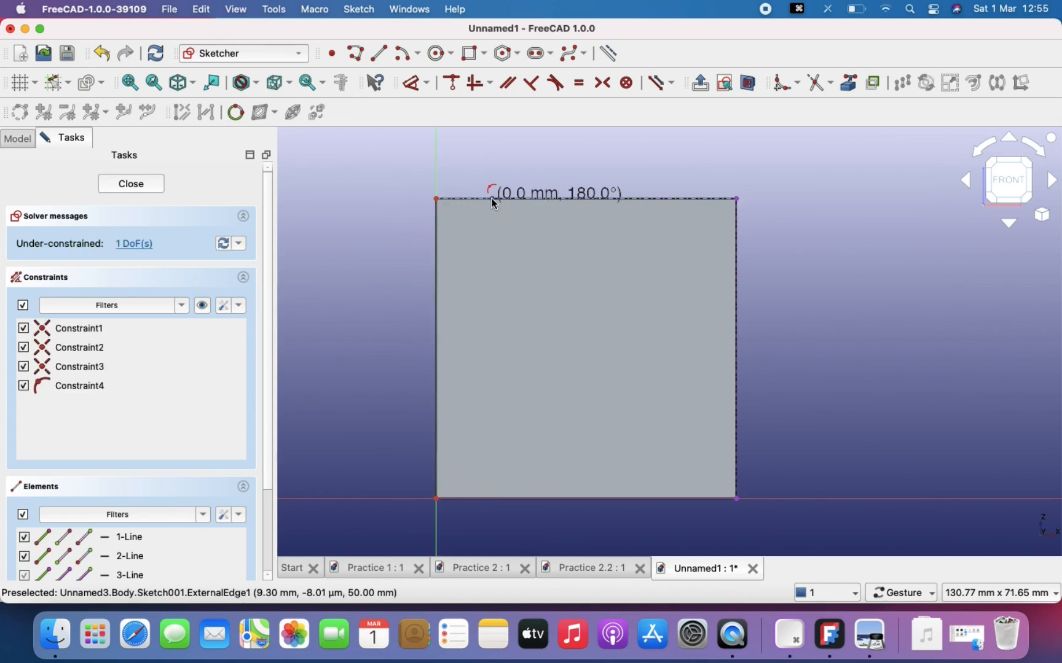
click(490, 444)
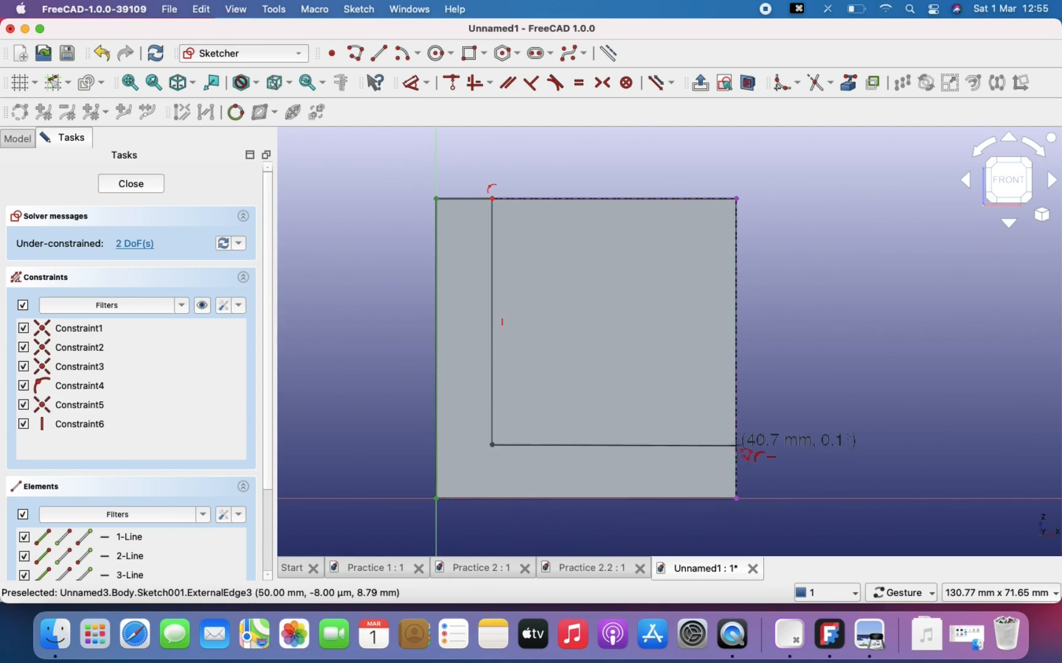
click(736, 446)
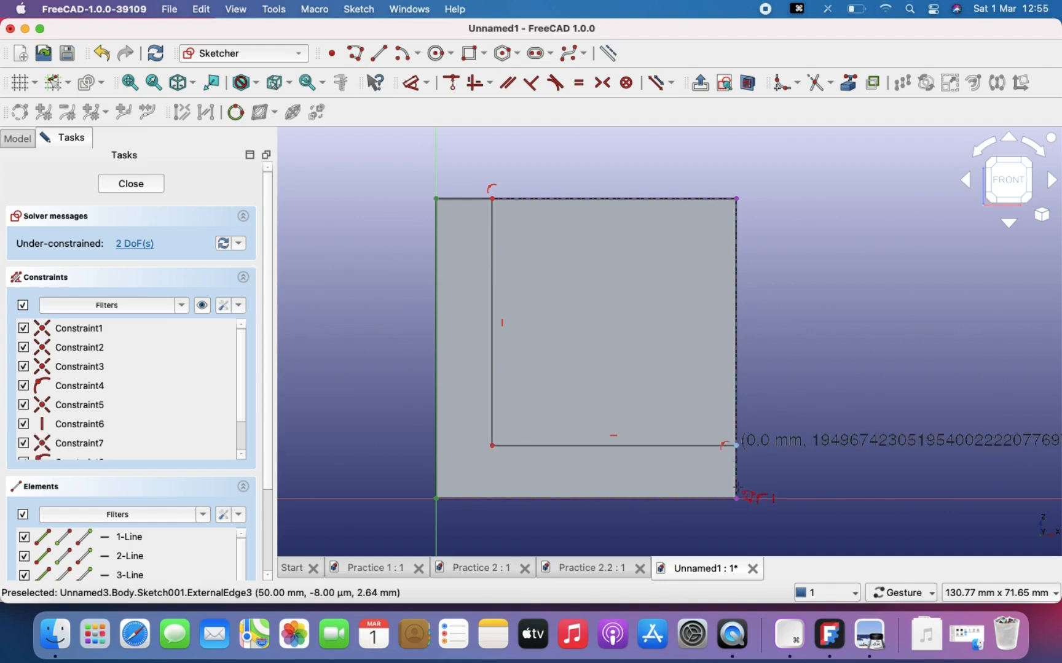
click(736, 499)
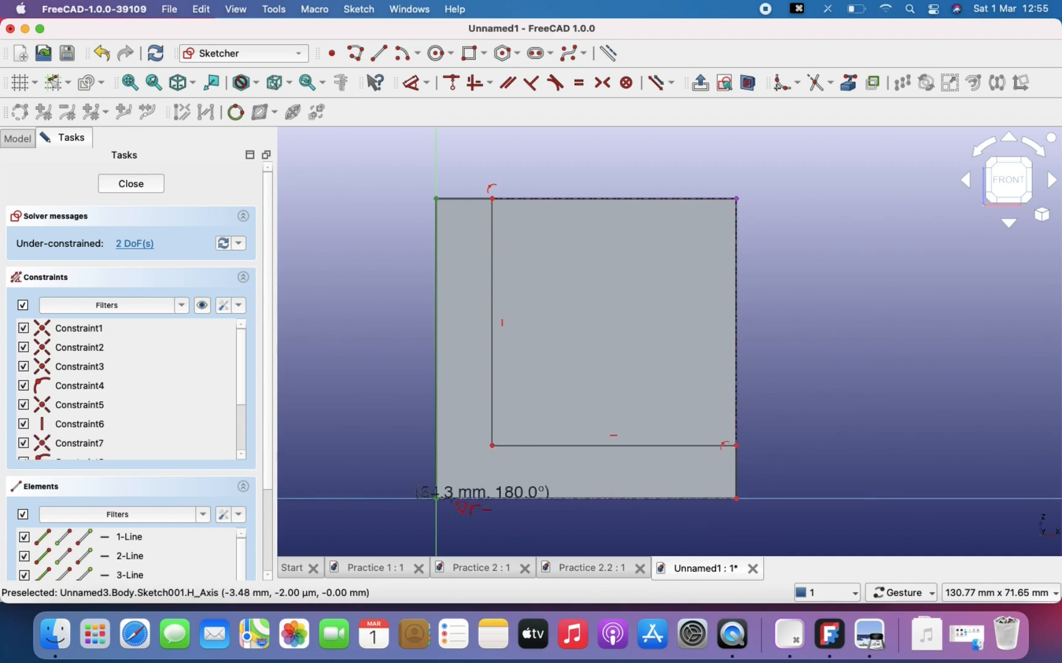
click(436, 499)
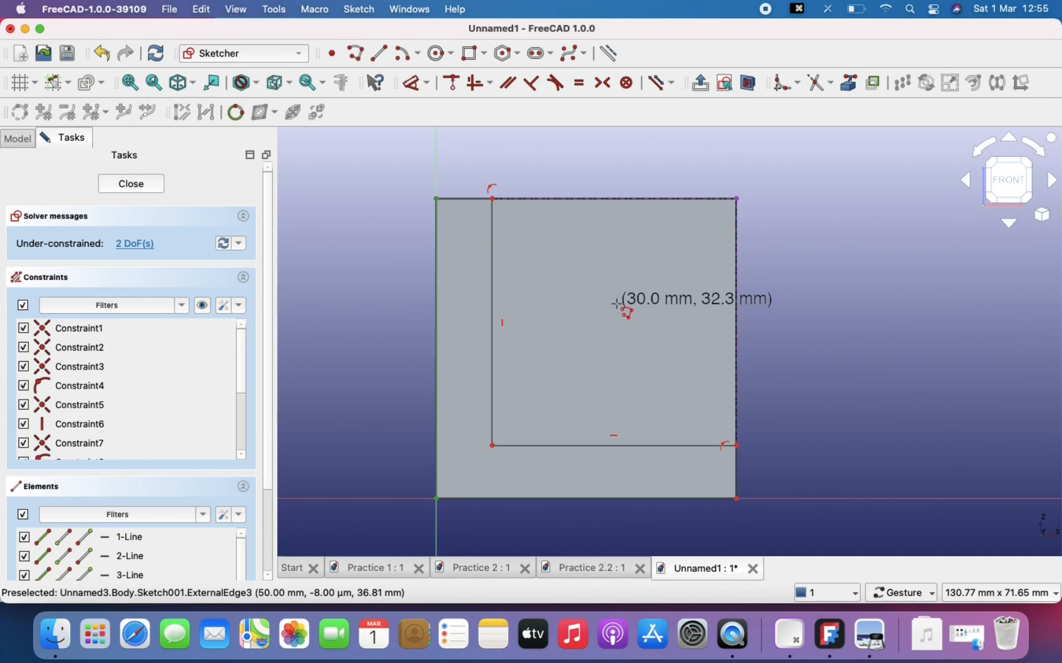
scroll(544, 327, down, 2)
click(544, 329)
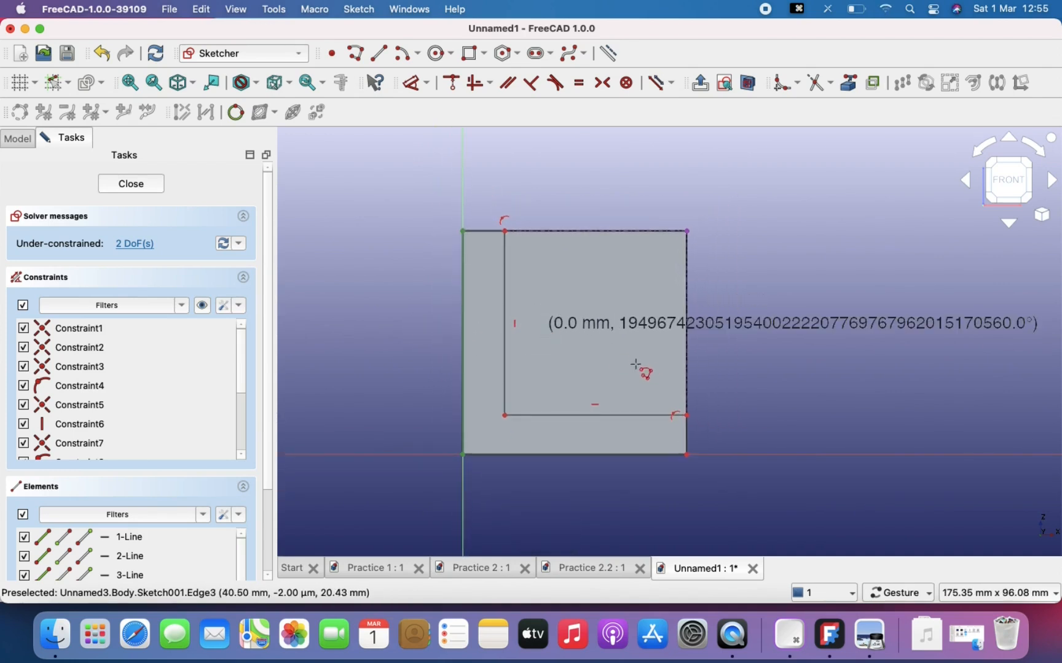
key(Escape)
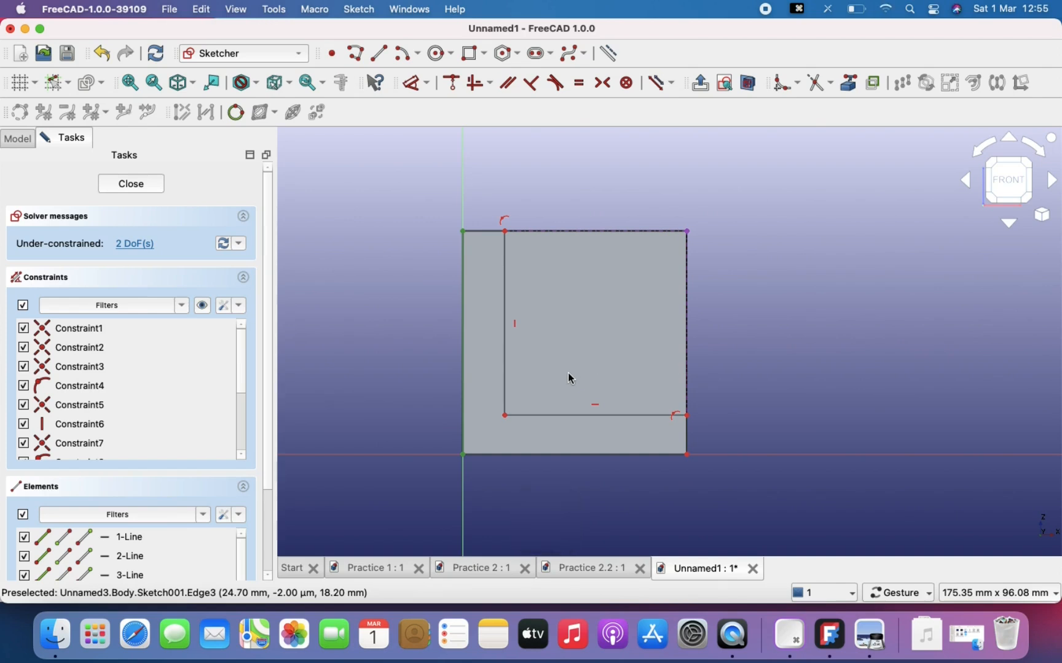
scroll(567, 373, up, 2)
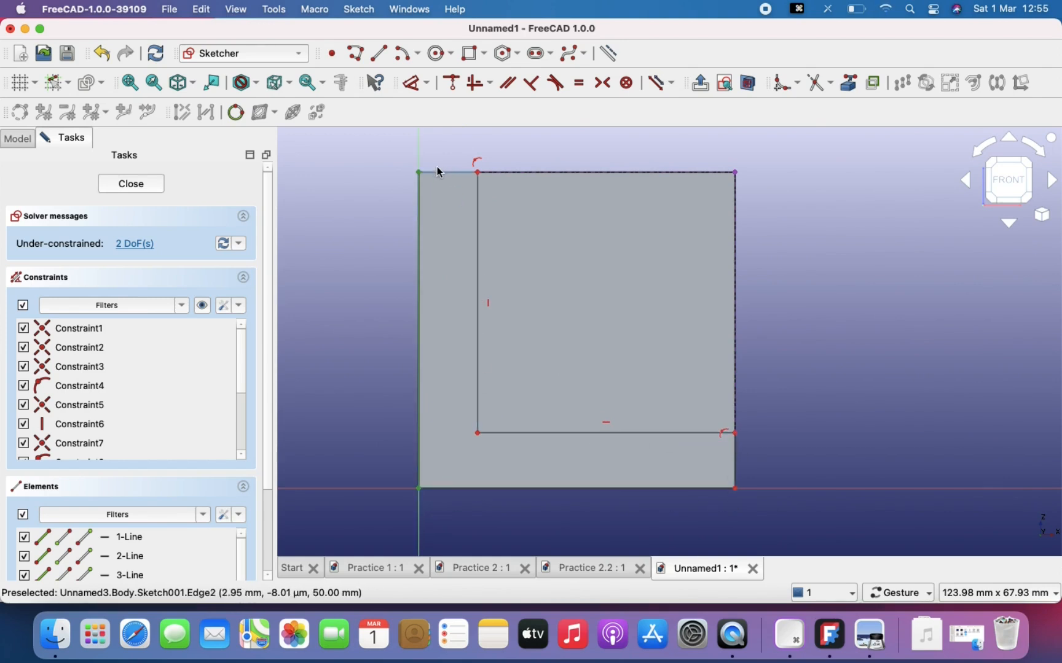
scroll(635, 361, up, 3)
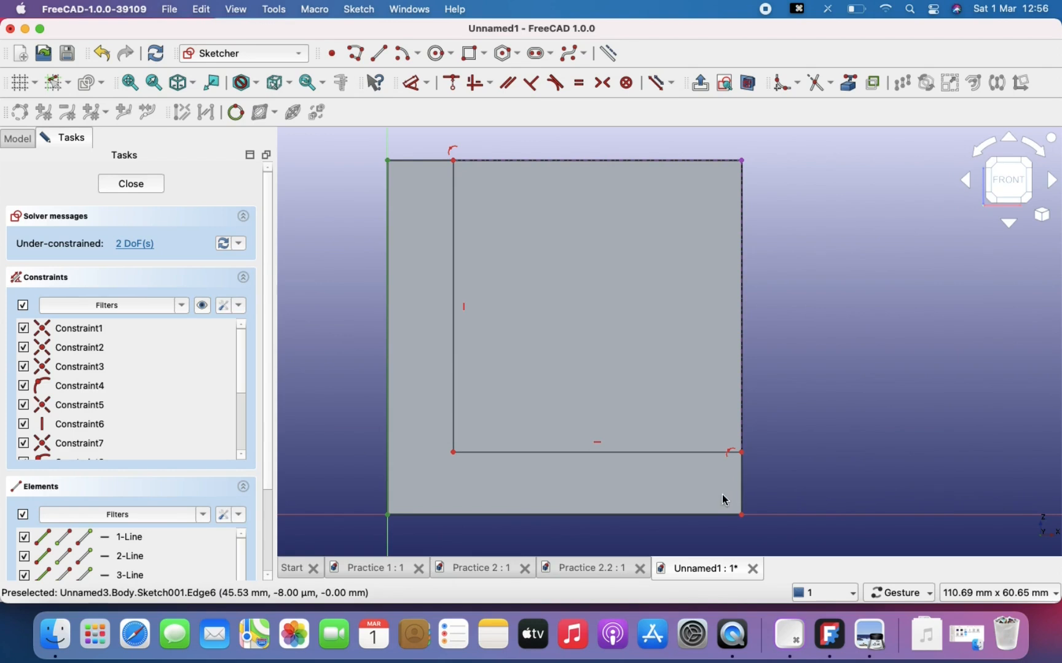
scroll(727, 464, down, 2)
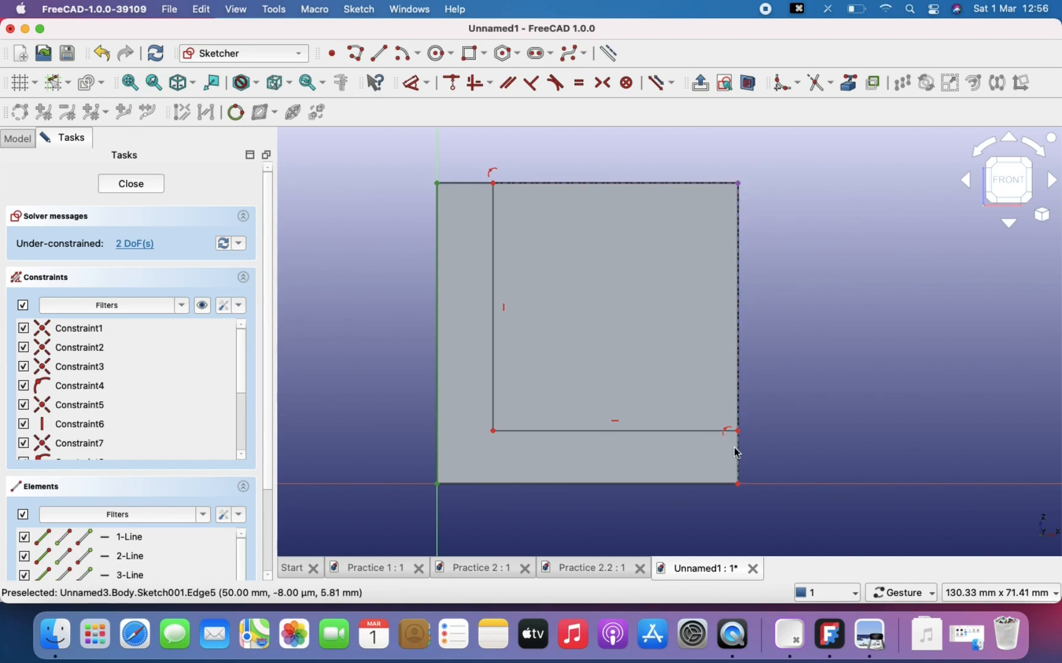
scroll(512, 282, up, 2)
right_click(520, 287)
click(261, 265)
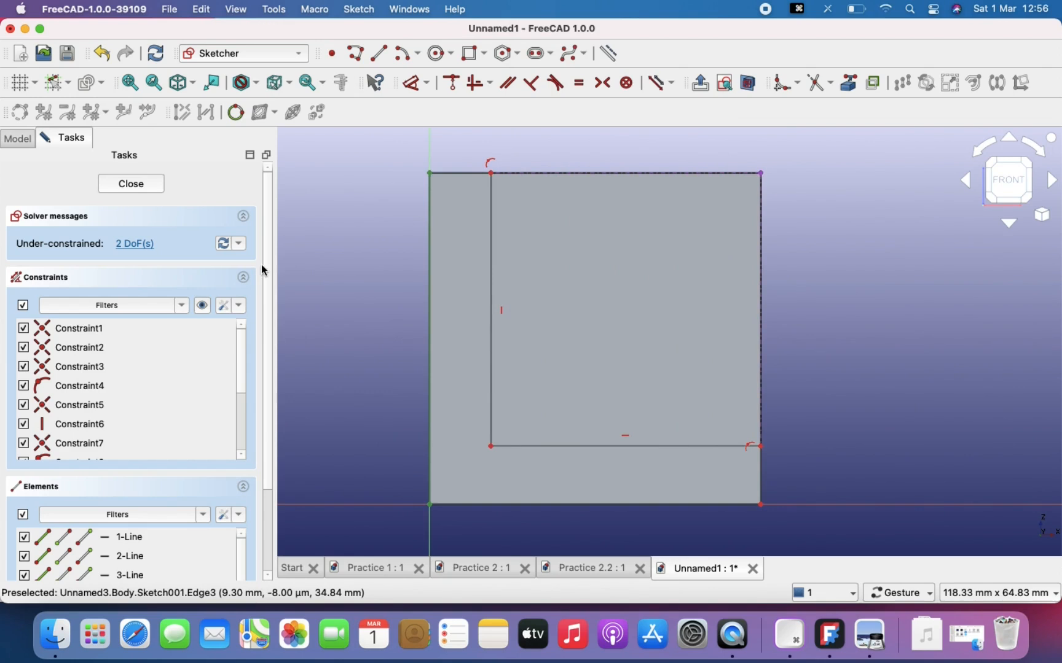
Draw a polyline from the upright arm's inner top corner through the face's far top corner to the lower arm's upper end
click(356, 53)
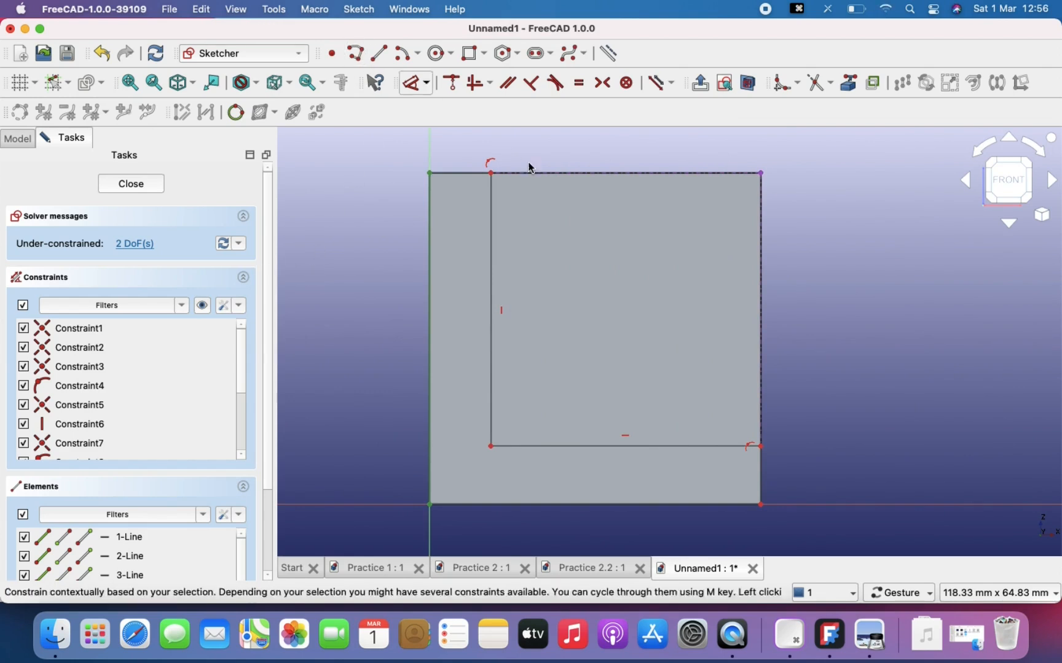
click(492, 174)
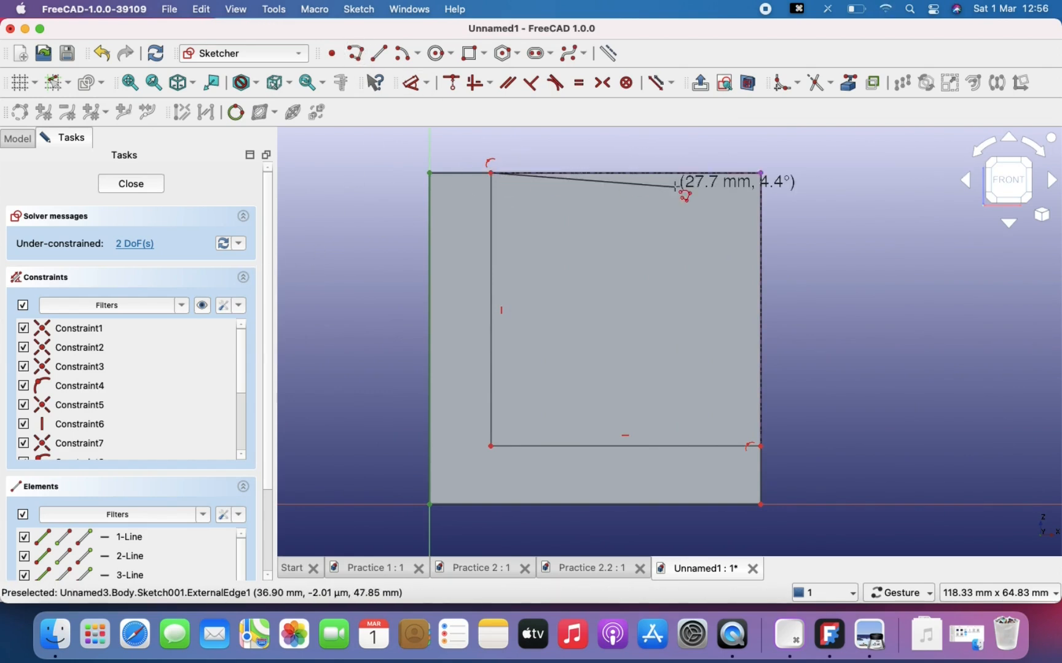
click(762, 174)
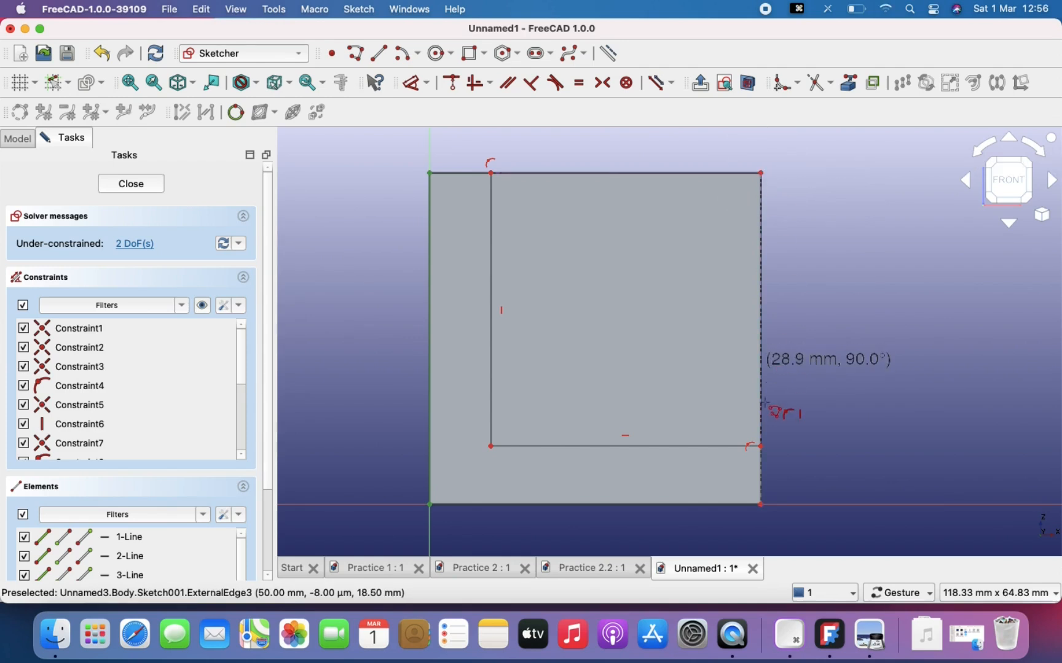
click(760, 447)
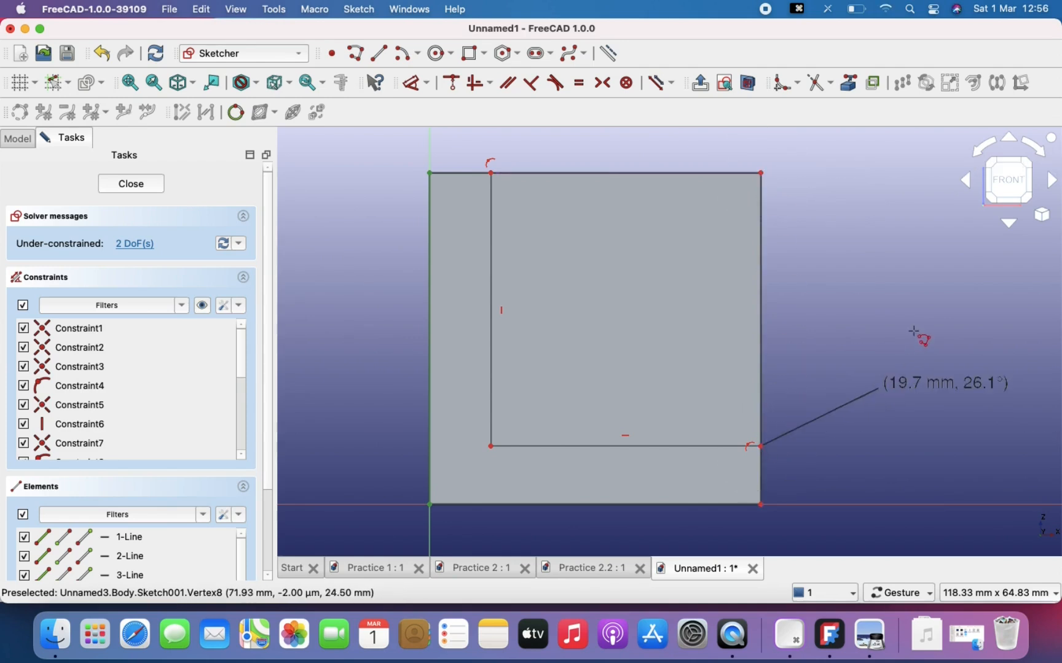
key(Escape)
key(Escape)
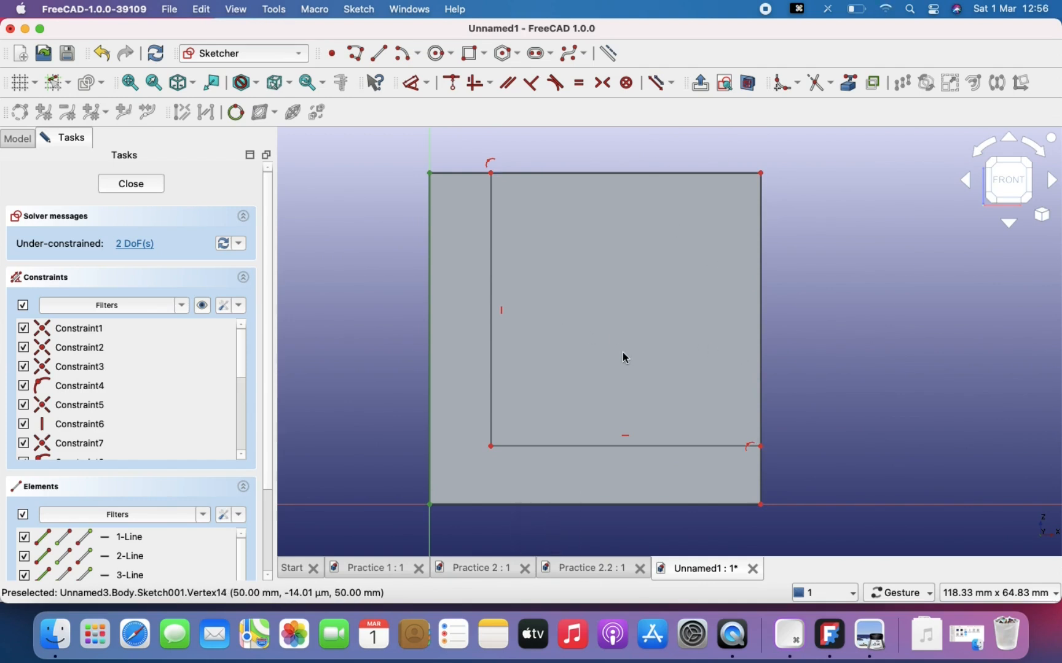
Check the Block 003 drawing in Preview, return to FreeCAD and set the upright arm's top edge to 10 mm
scroll(623, 356, down, 2)
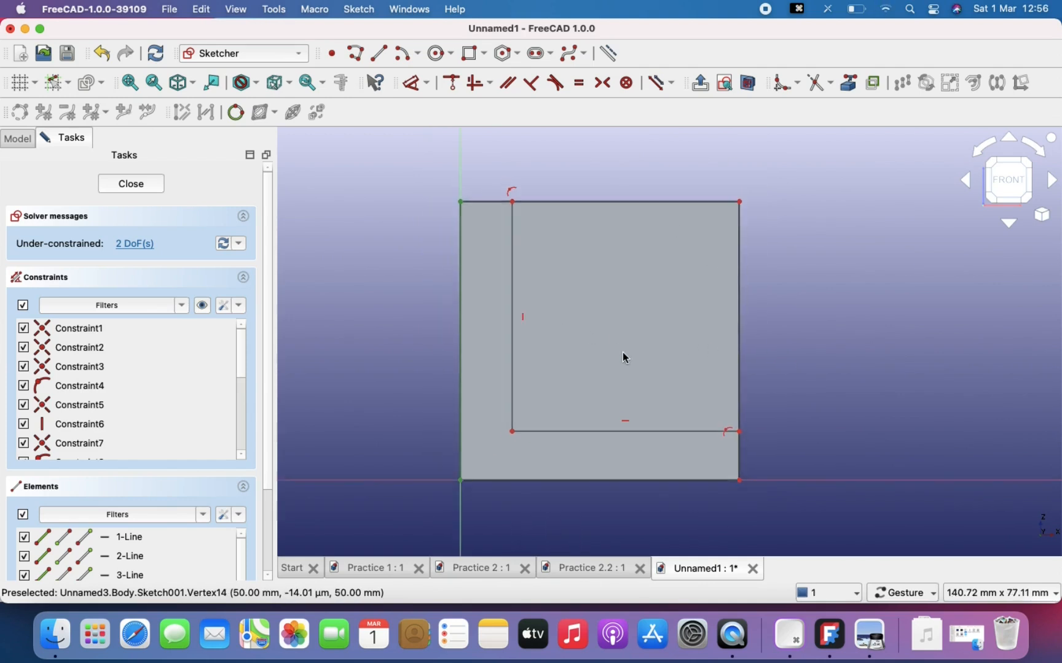
click(881, 652)
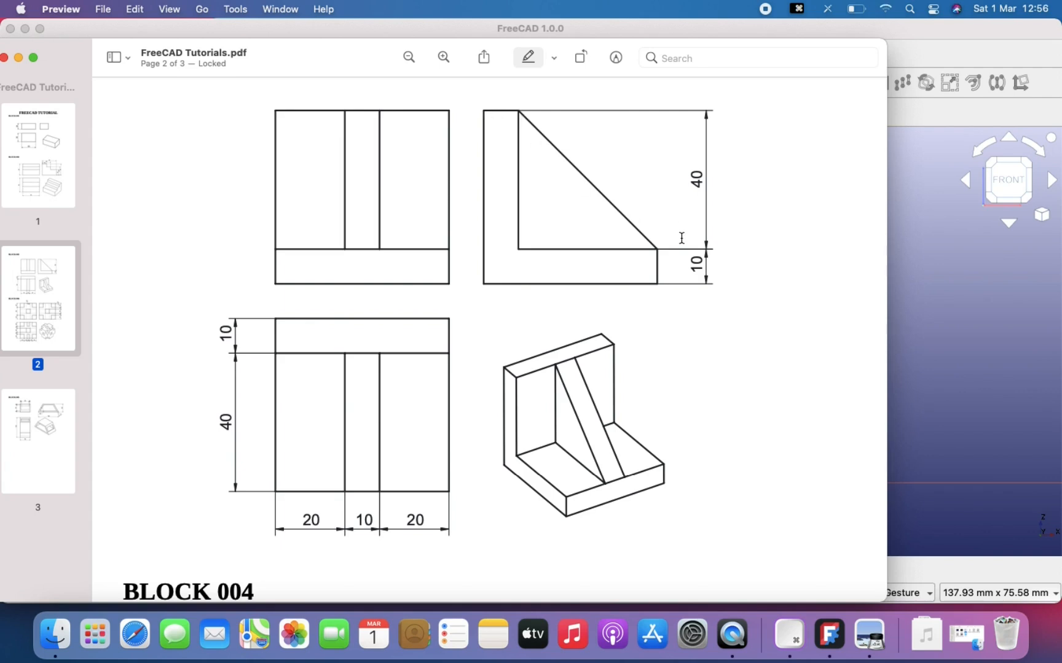
click(918, 325)
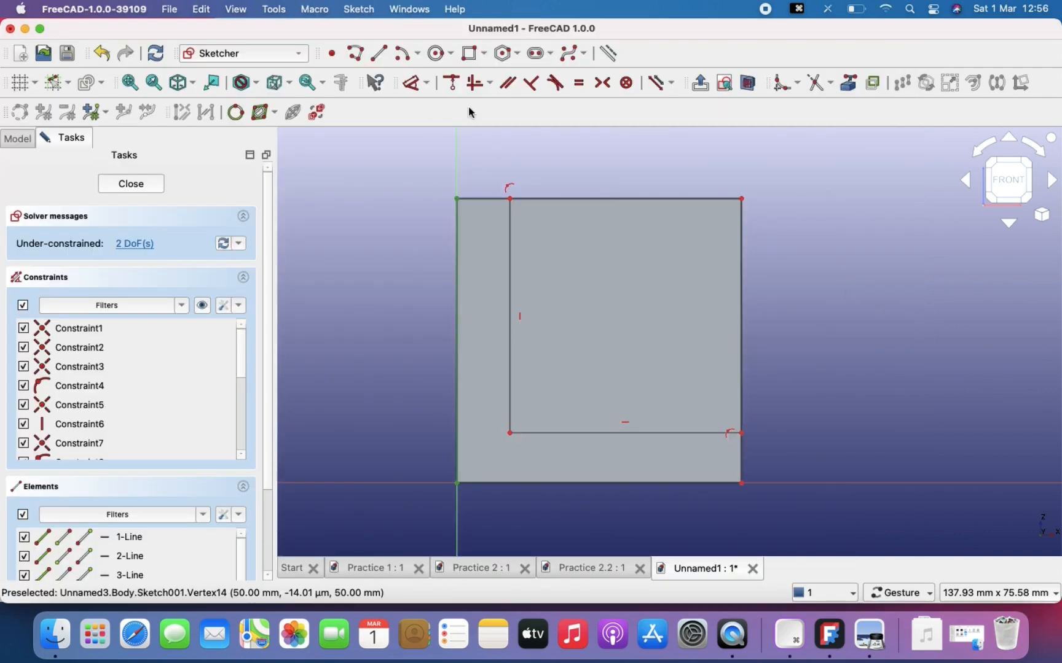
click(412, 83)
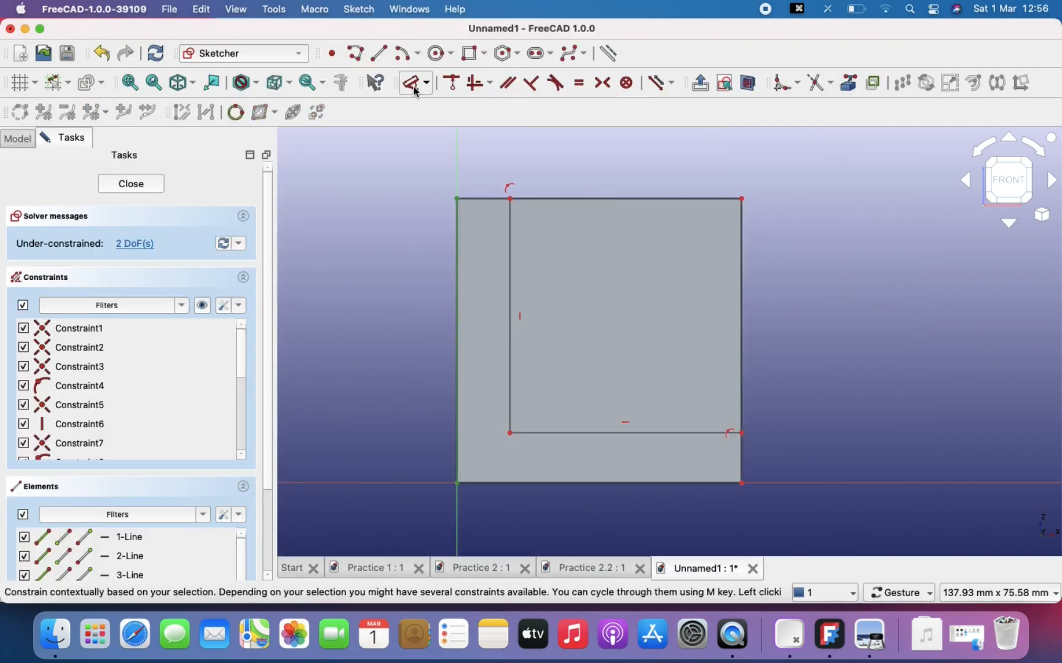
click(491, 200)
click(406, 167)
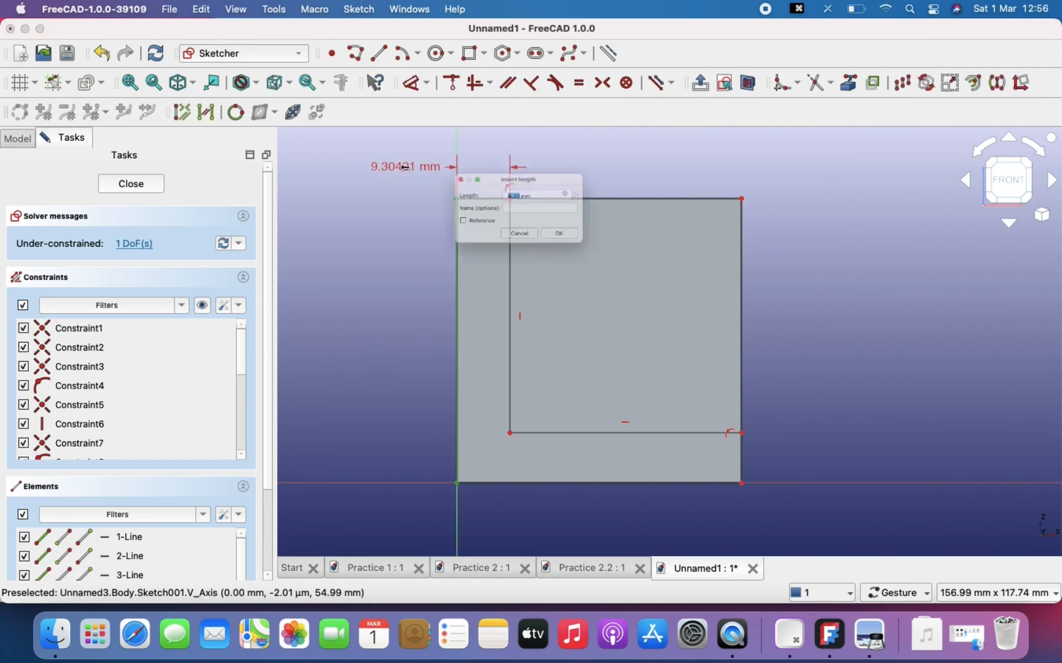
text(10)
key(Return)
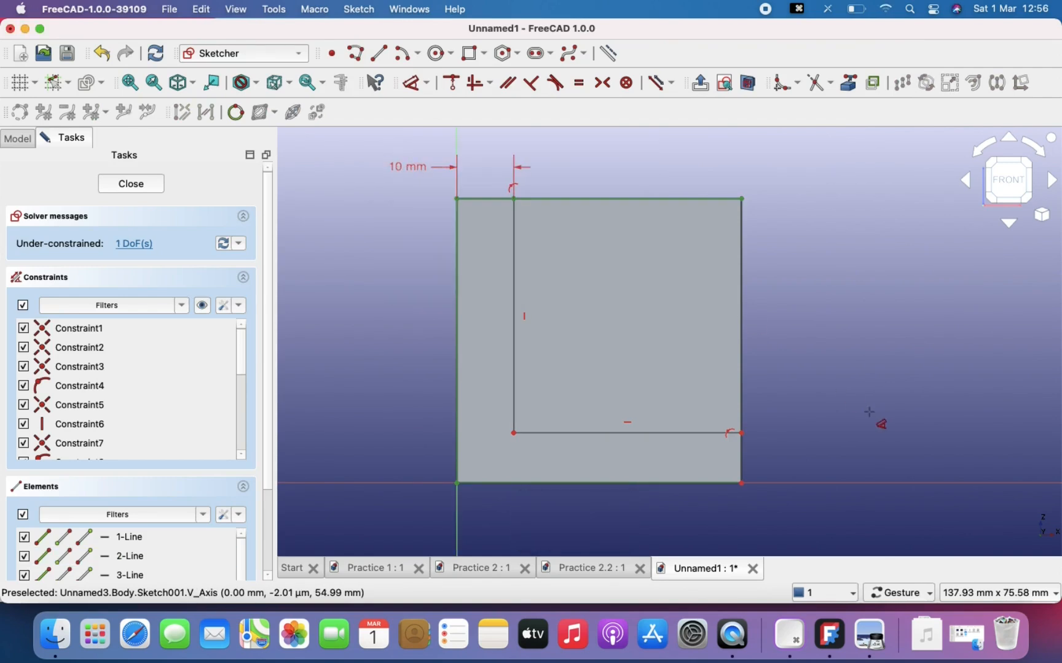
Set the height of the lower arm's end edge to 10 mm and finish the sketch
click(741, 451)
click(809, 450)
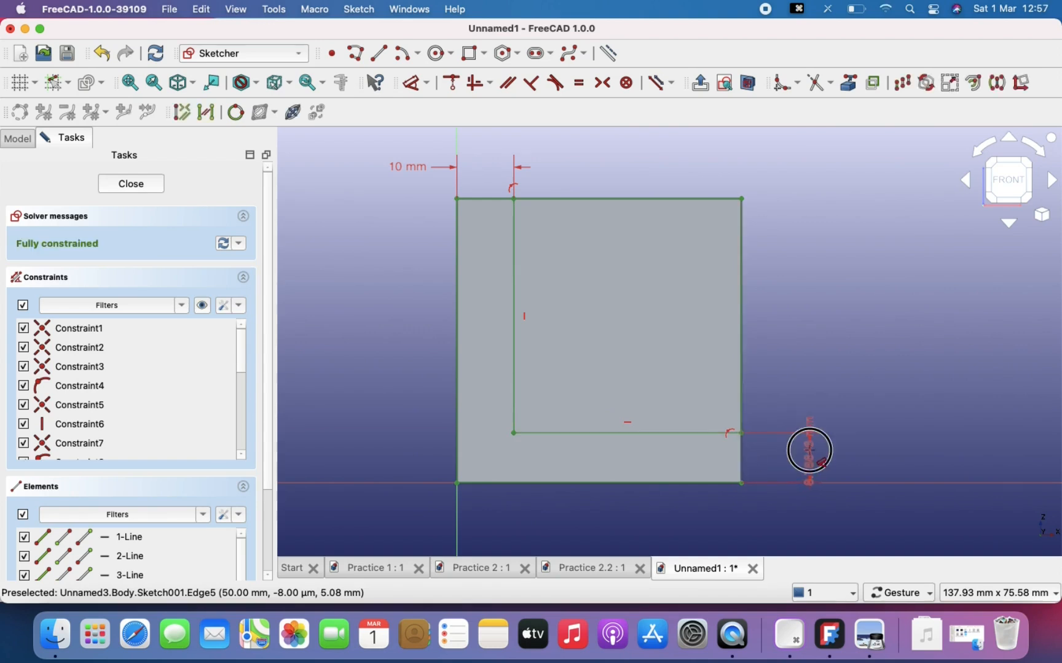
text(10)
key(Return)
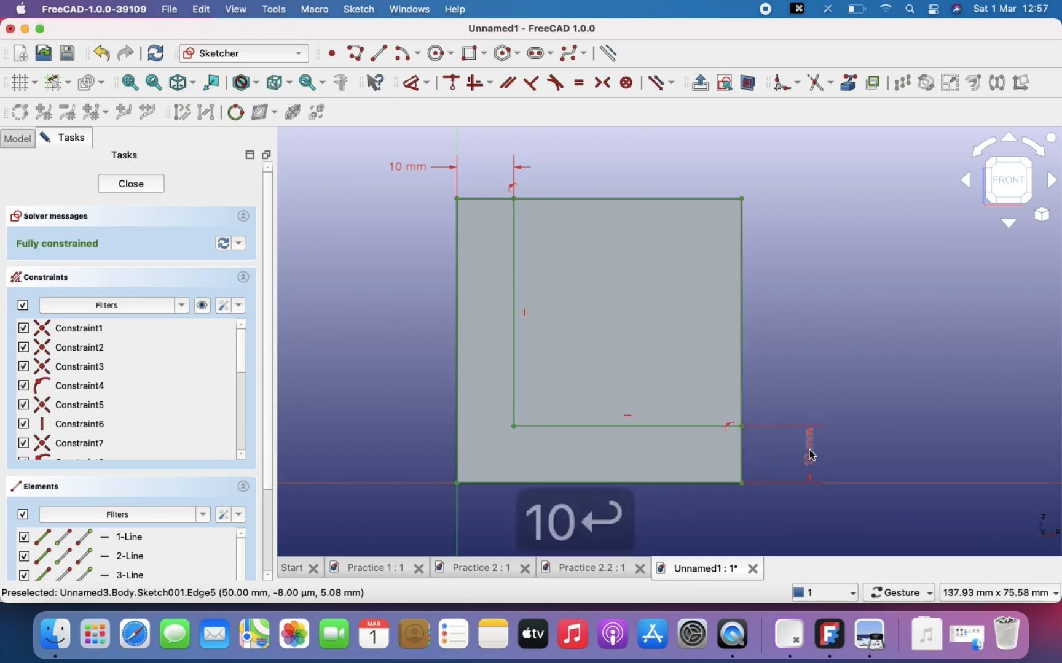
key(Escape)
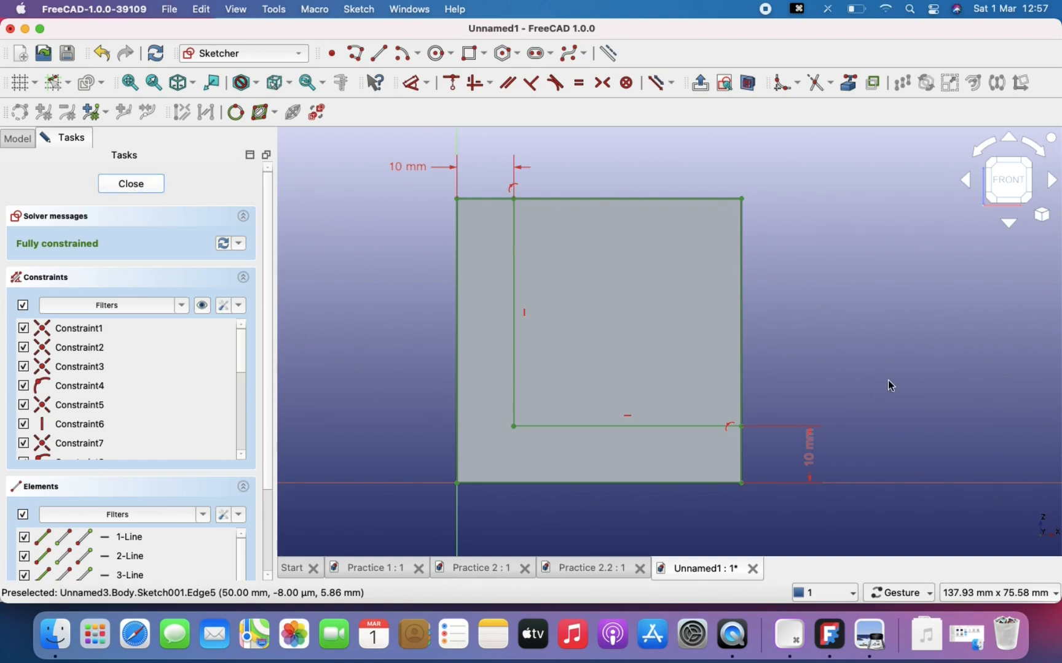
key(Escape)
Try to pocket the front-face sketch into the cube
scroll(803, 322, up, 2)
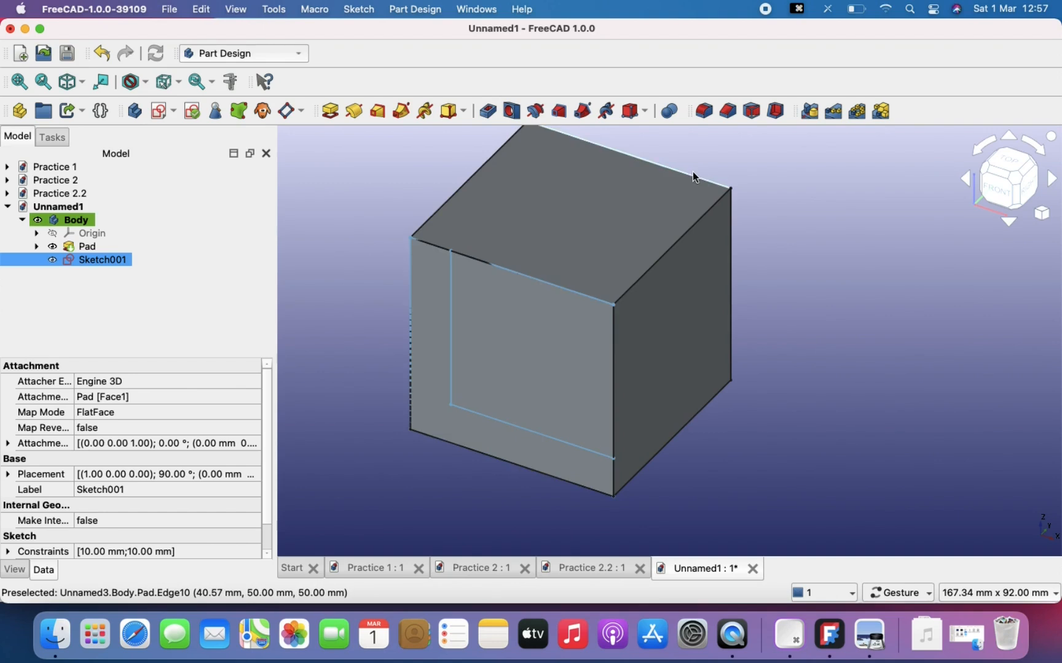
click(489, 112)
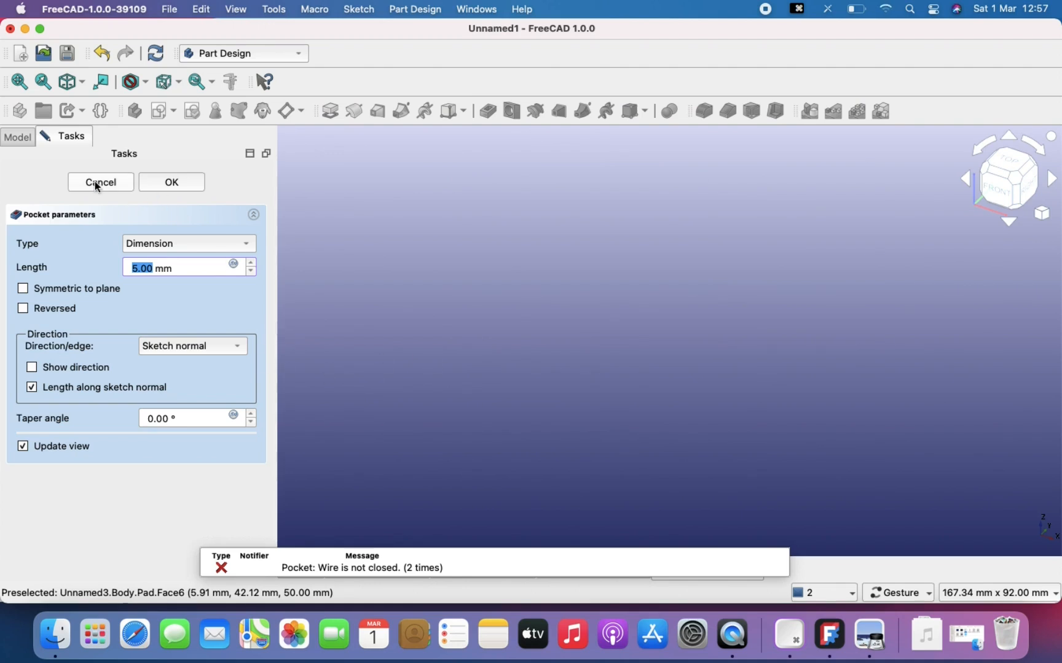
click(117, 188)
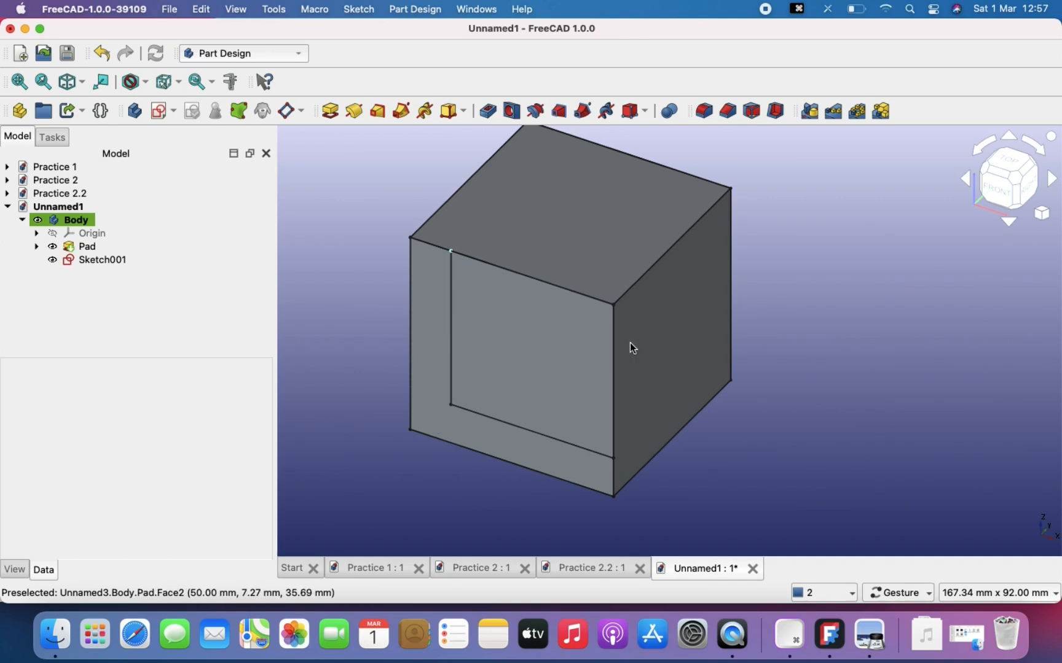
Reopen the front-face sketch, Sketch001, for editing
click(89, 260)
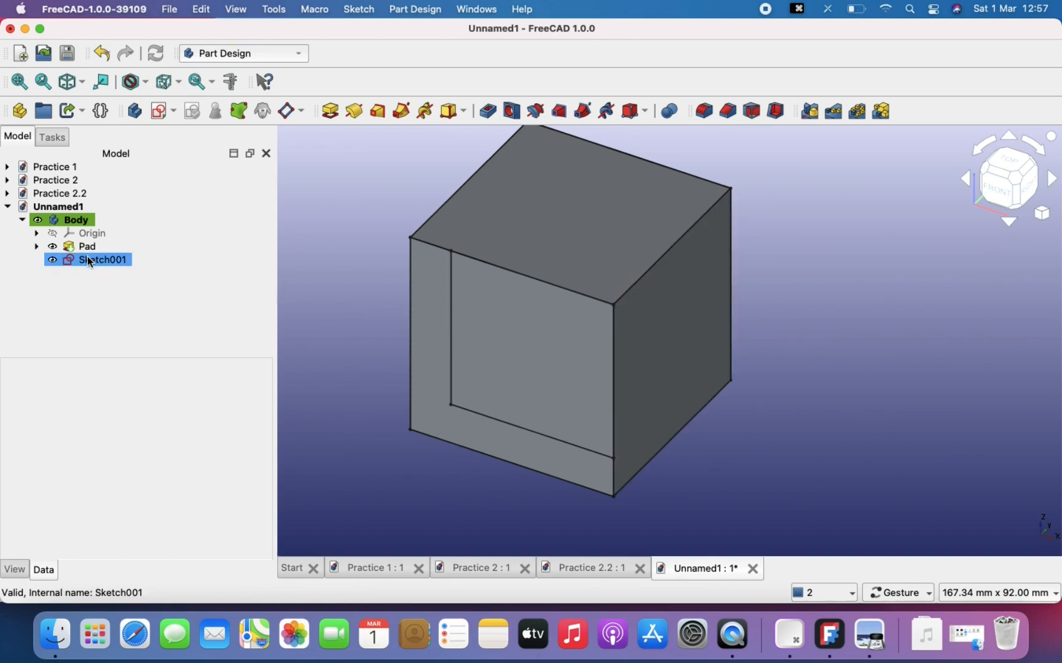
double_click(87, 260)
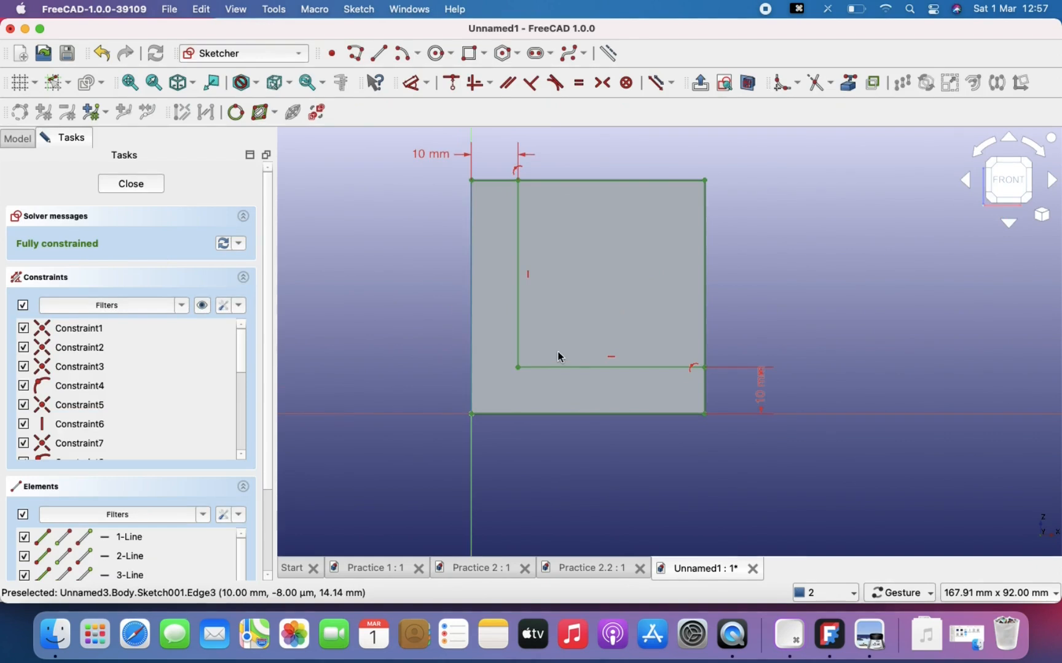
scroll(578, 363, up, 3)
right_drag(576, 387, 577, 405)
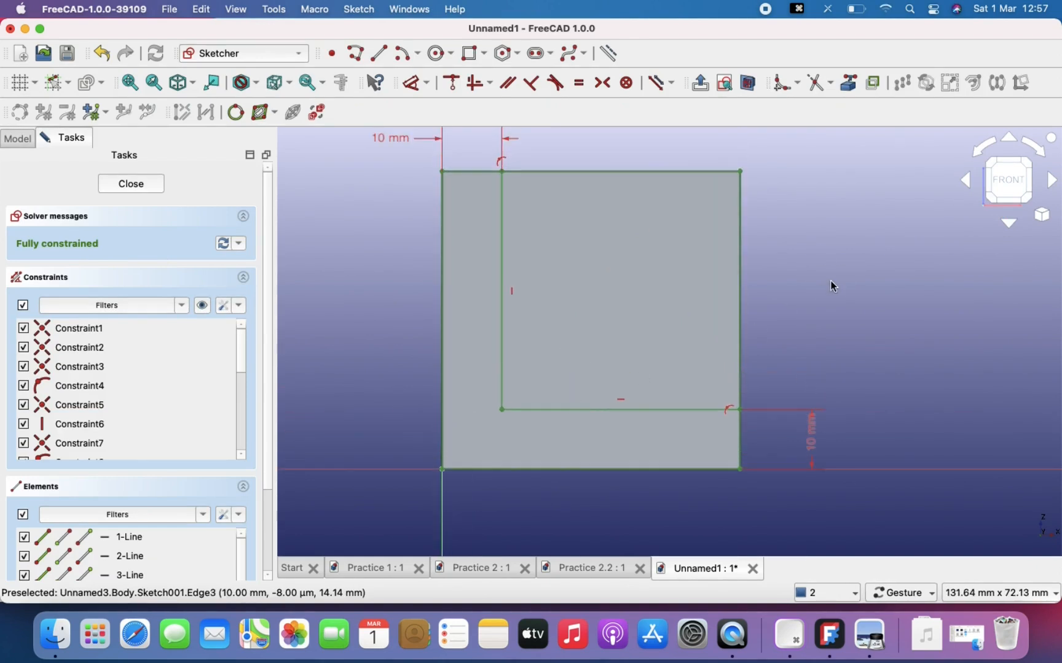
Turn the left, bottom, short top and short end edges of the L outline into construction geometry and close the sketch
click(471, 172)
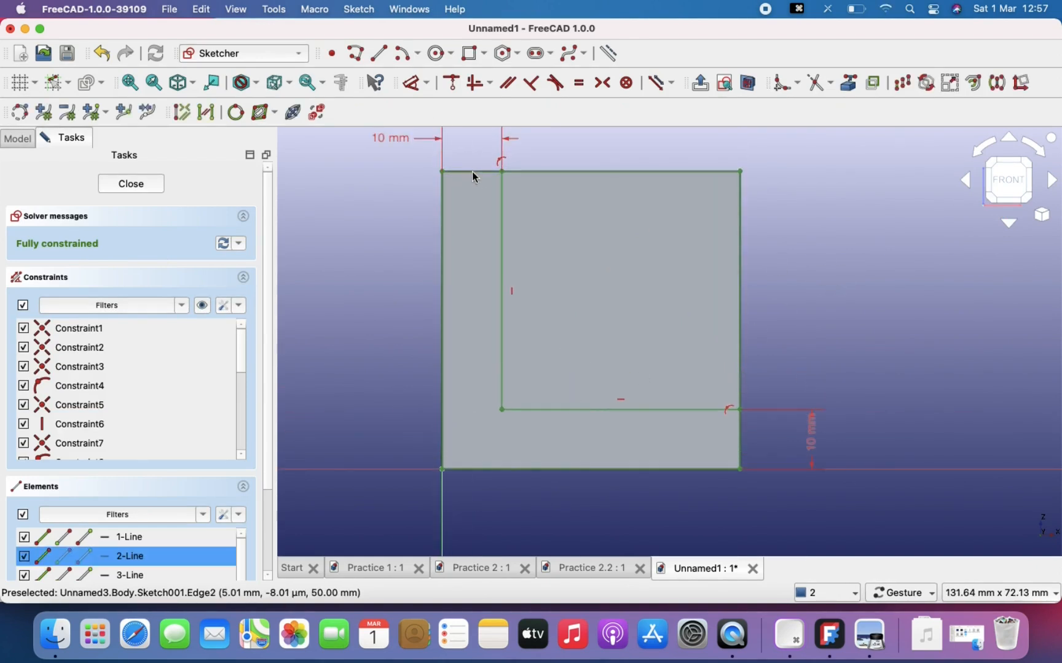
click(855, 236)
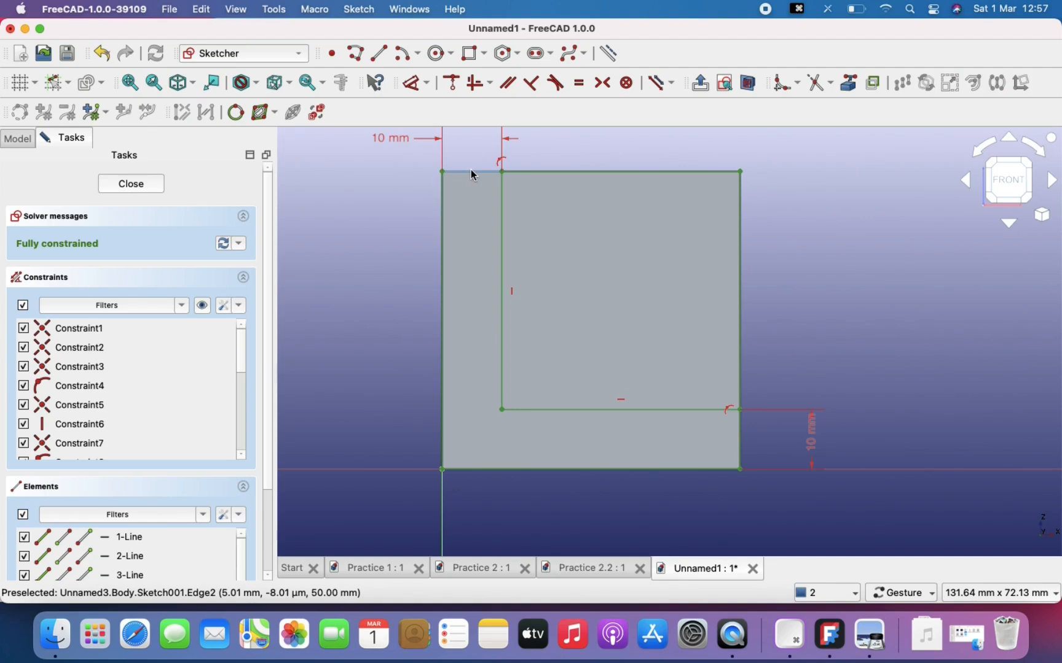
click(471, 171)
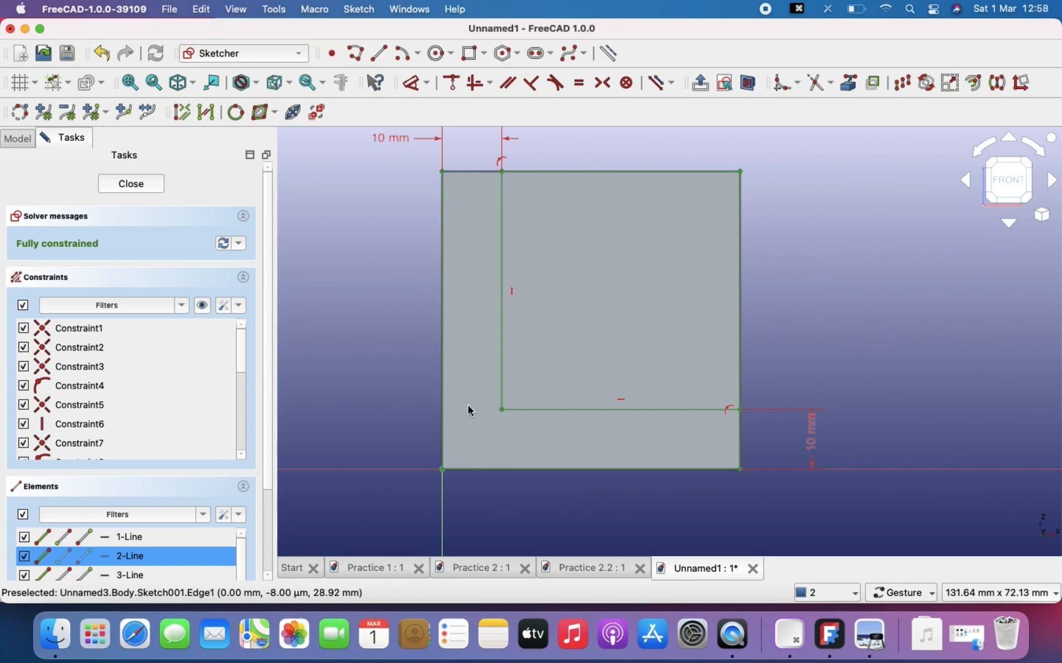
click(374, 210)
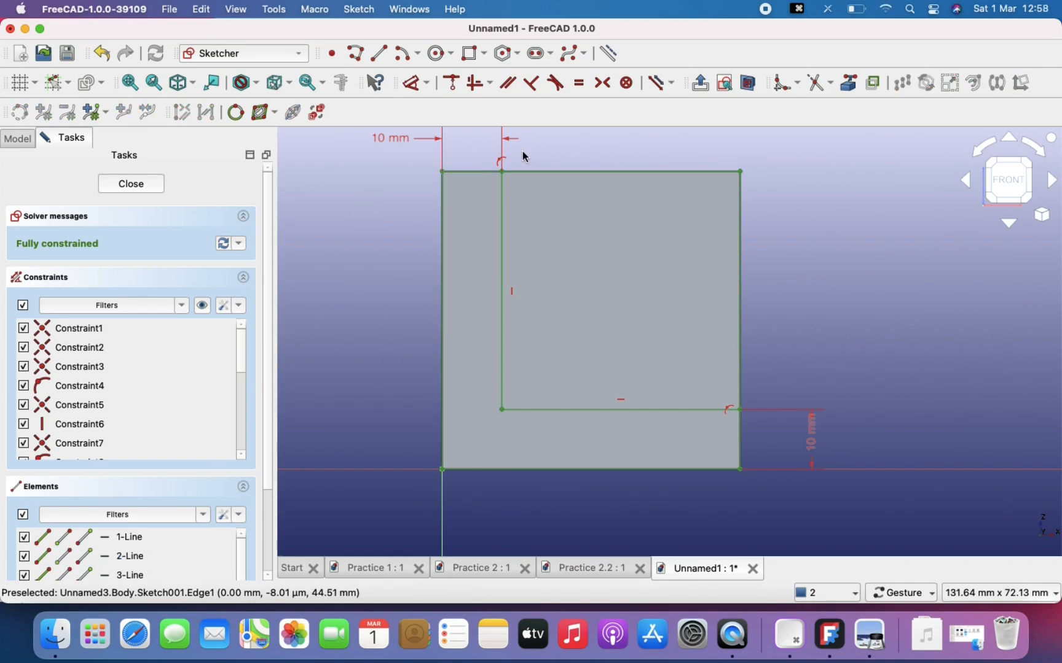
click(478, 173)
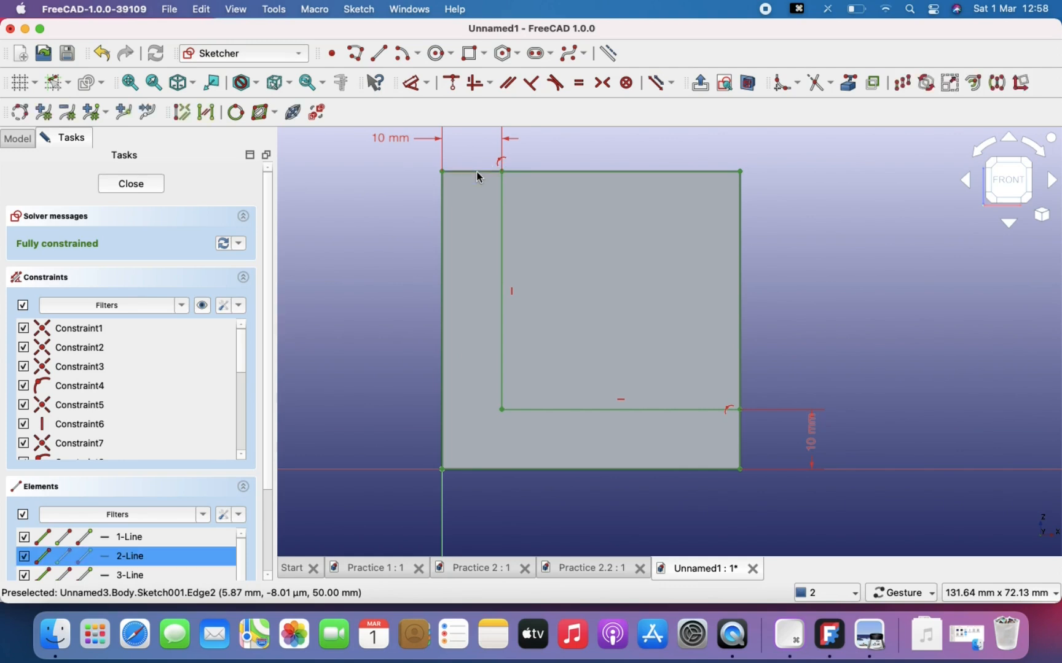
click(443, 225)
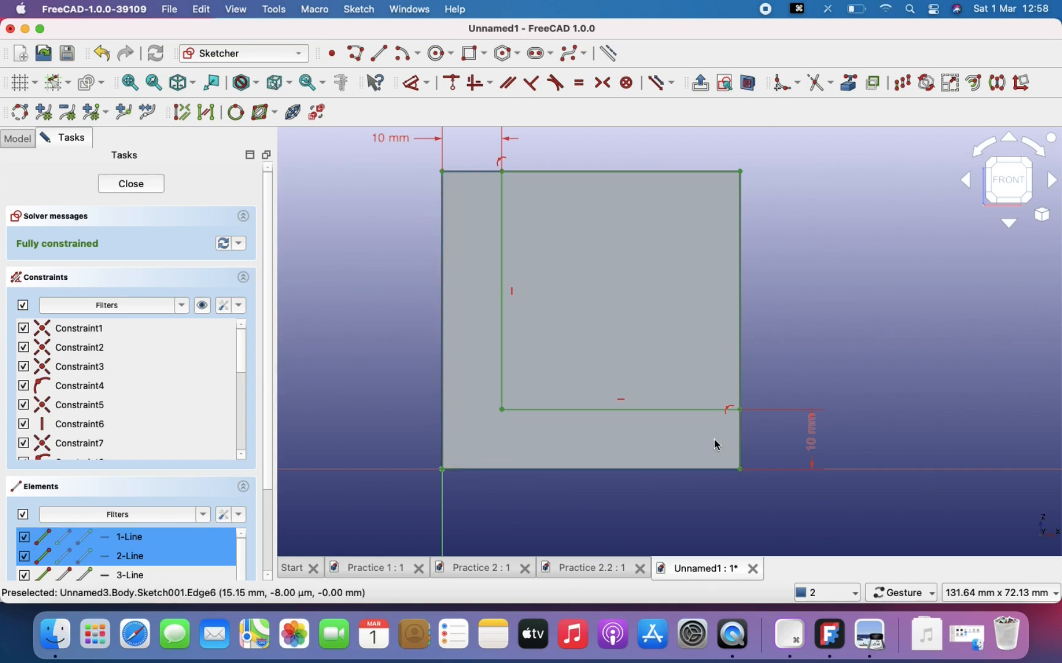
click(741, 441)
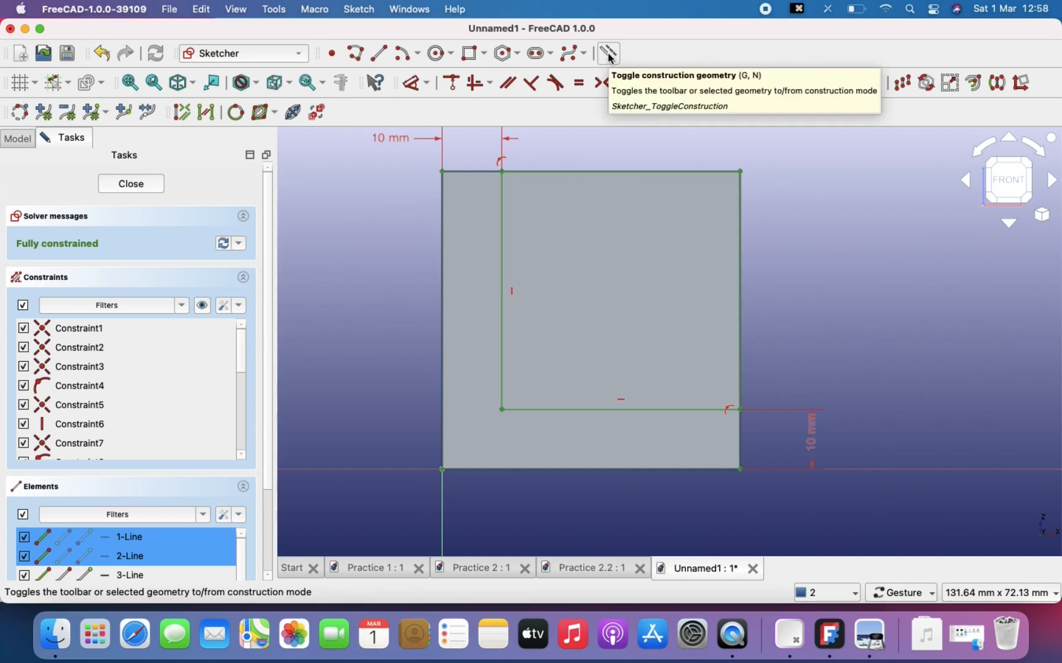
click(609, 55)
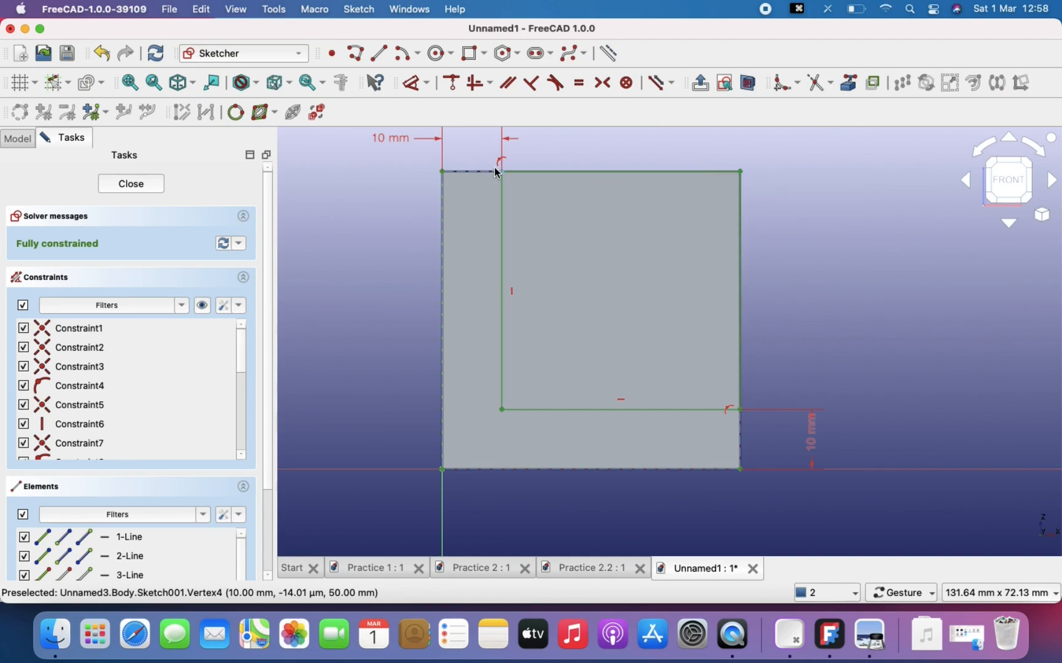
scroll(495, 167, up, 3)
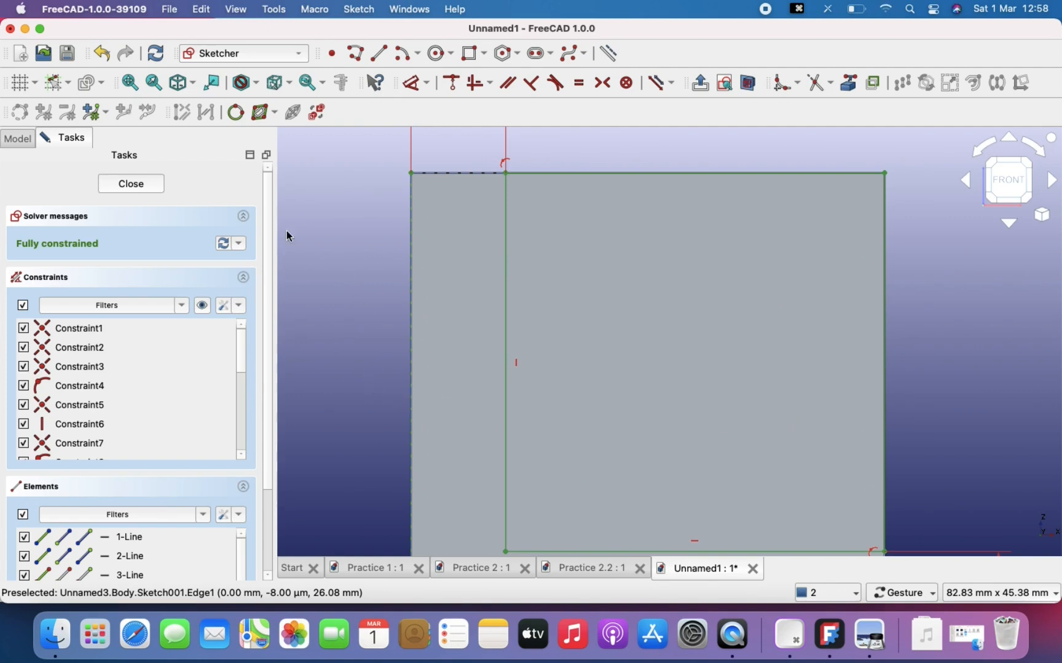
scroll(622, 276, down, 2)
right_drag(622, 278, 565, 253)
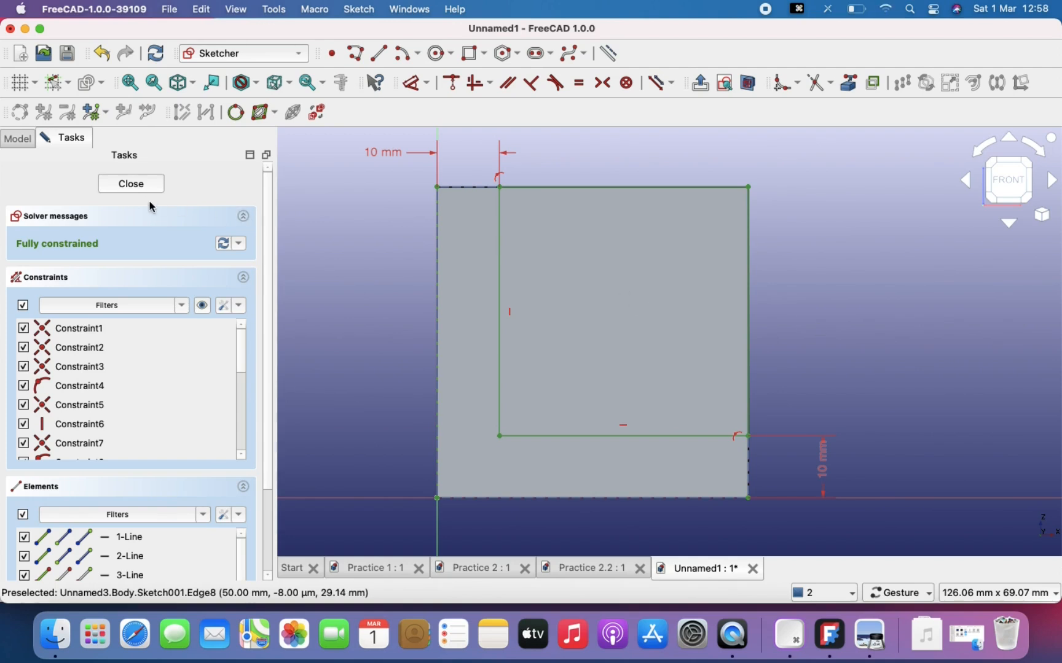
click(131, 184)
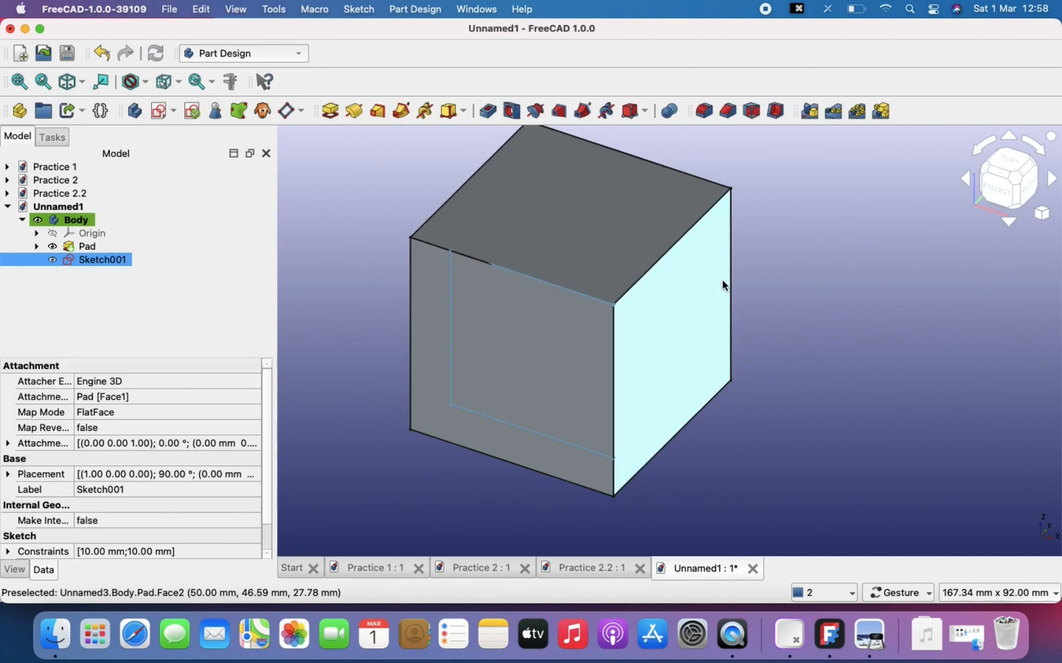
Create a pocket in the cube from the front-face sketch
scroll(721, 279, up, 3)
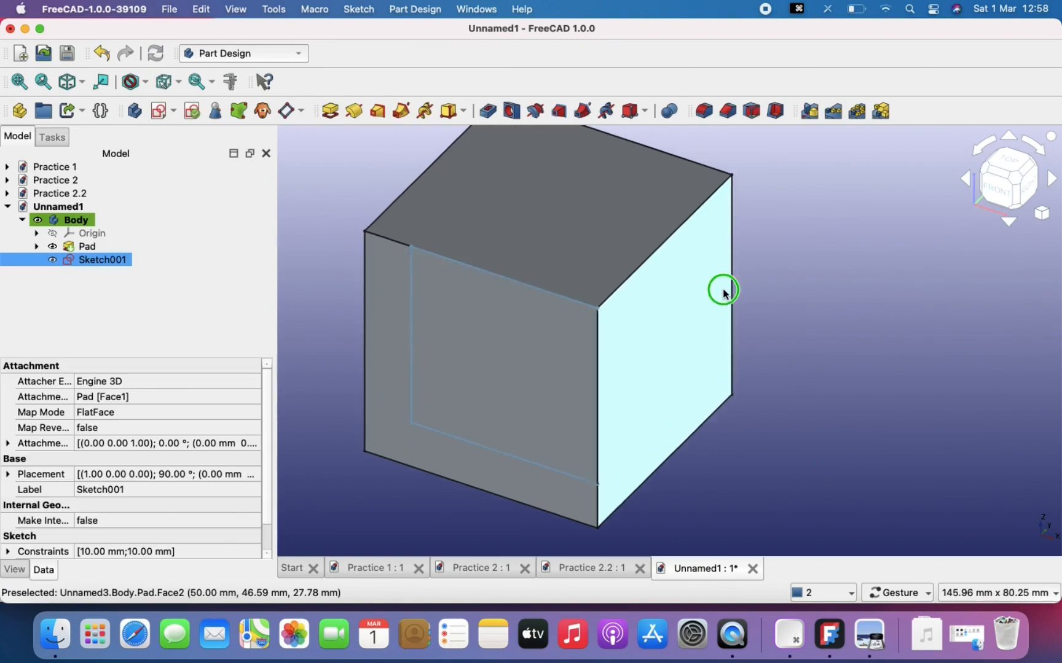
click(493, 109)
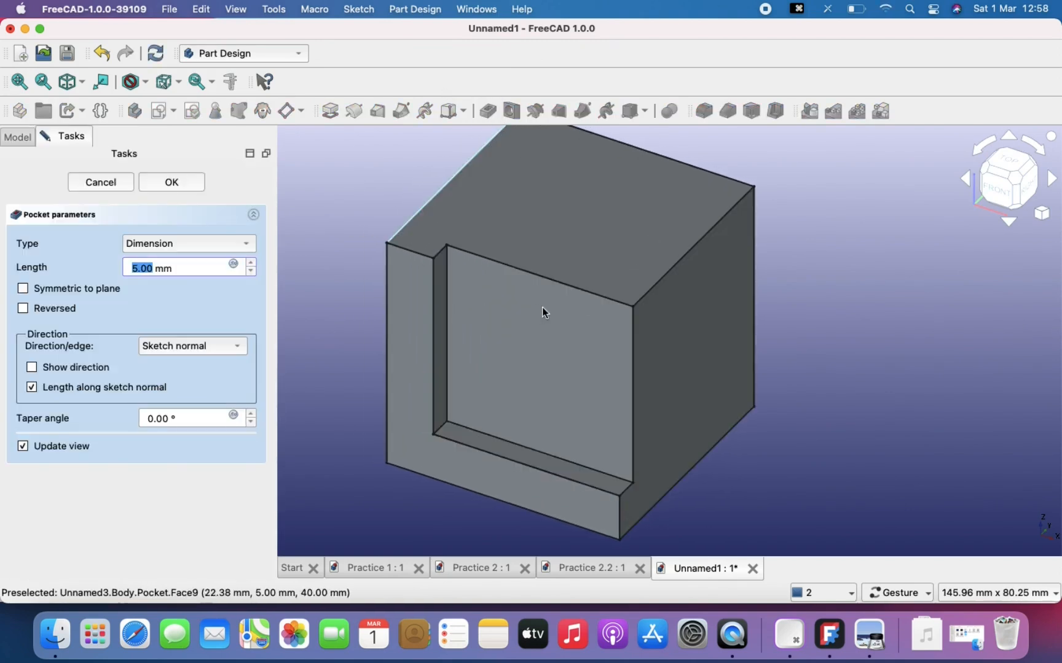
click(468, 263)
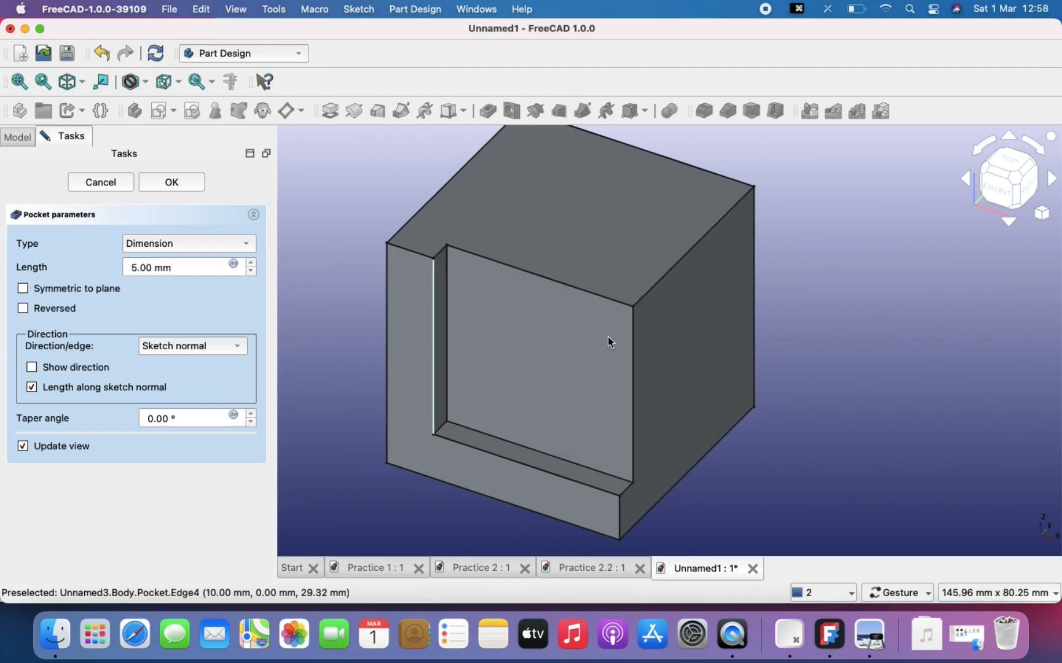
scroll(608, 342, down, 1)
right_drag(609, 337, 657, 360)
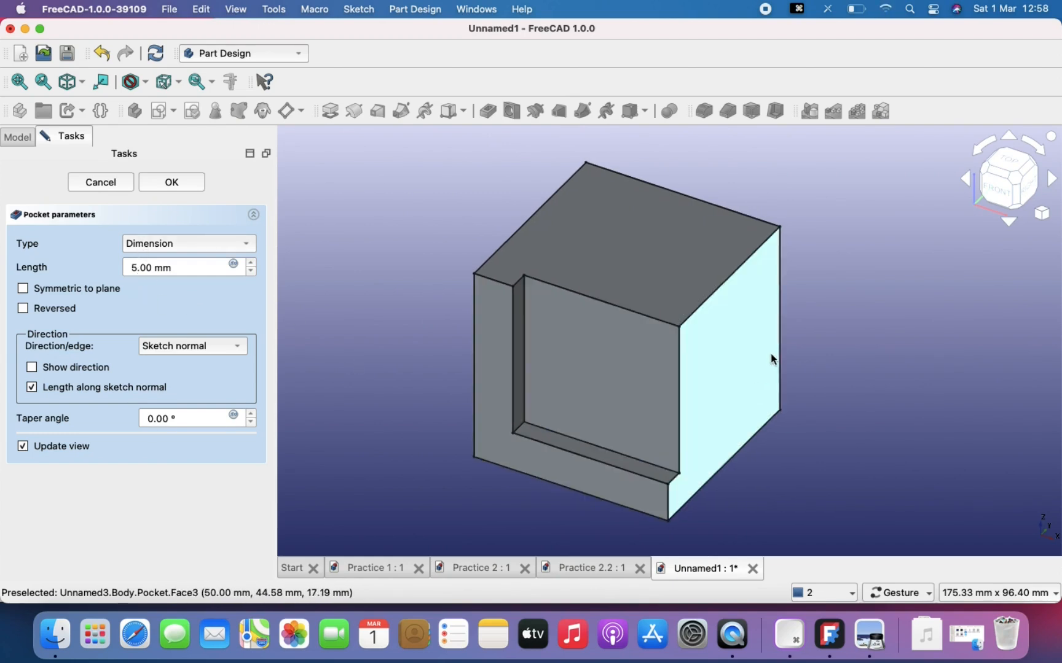
Check the Block 003 drawing in Preview, return to FreeCAD, and try a 50 mm pocket length before restoring 5 mm
click(870, 634)
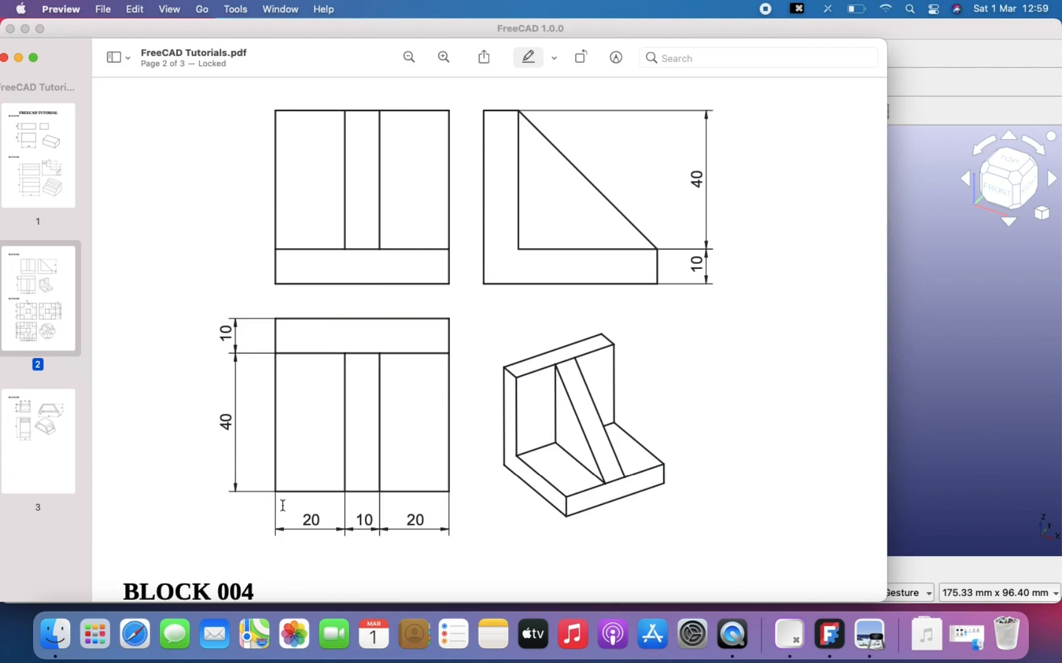
click(1005, 462)
click(140, 267)
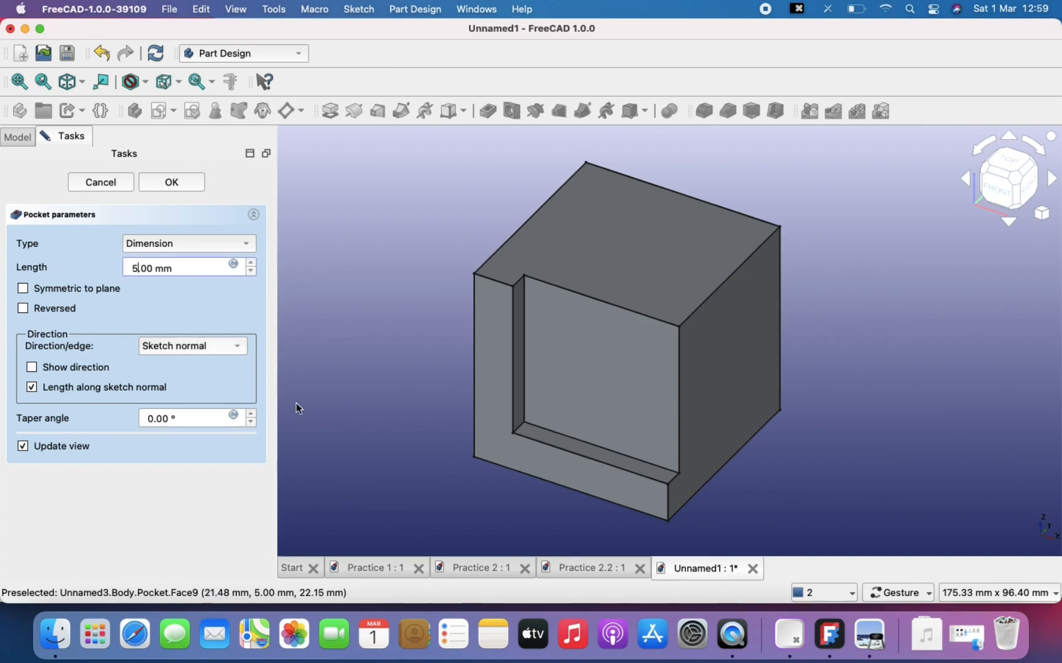
key(BackSpace)
text(50)
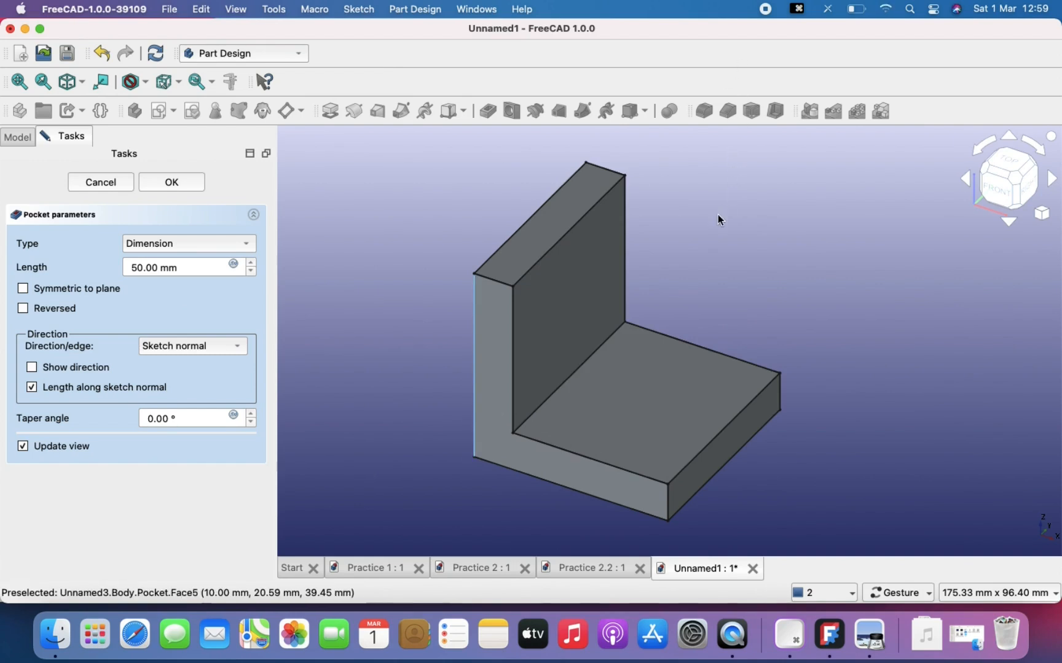
click(142, 268)
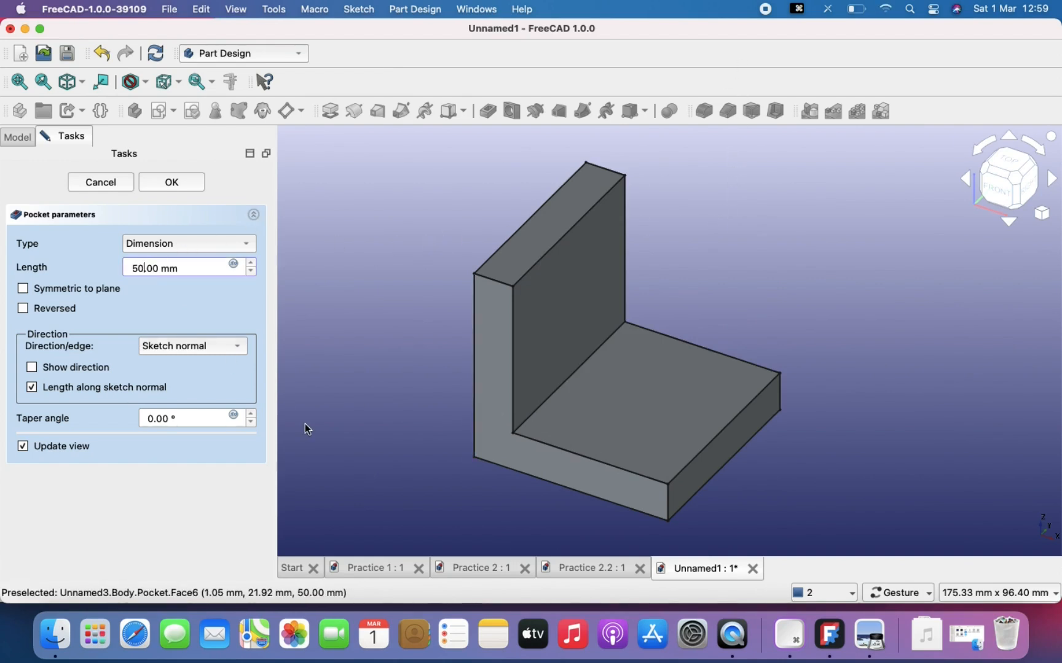
key(BackSpace)
key(BackSpace)
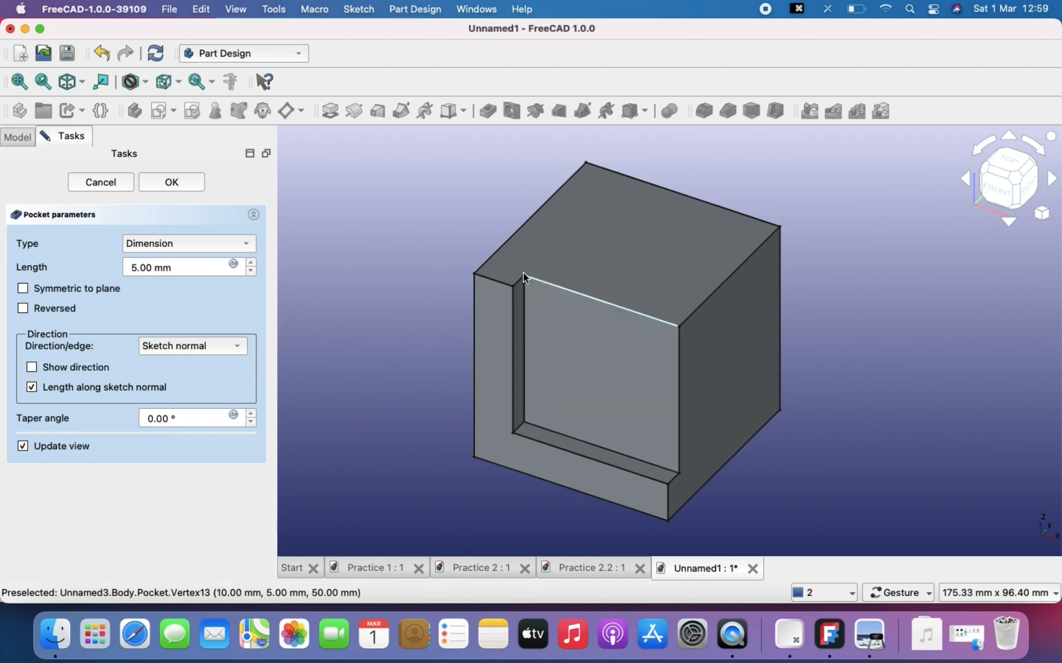
Set the pocket type to Through all and confirm the pocket
click(171, 243)
click(312, 204)
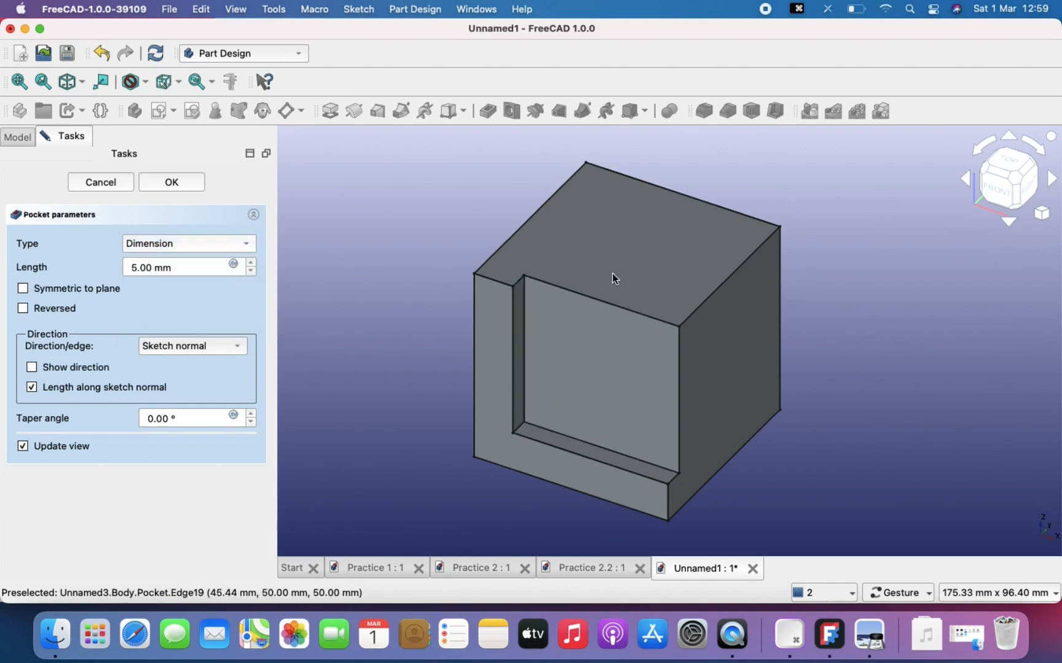
drag(931, 414, 855, 429)
right_drag(855, 429, 850, 511)
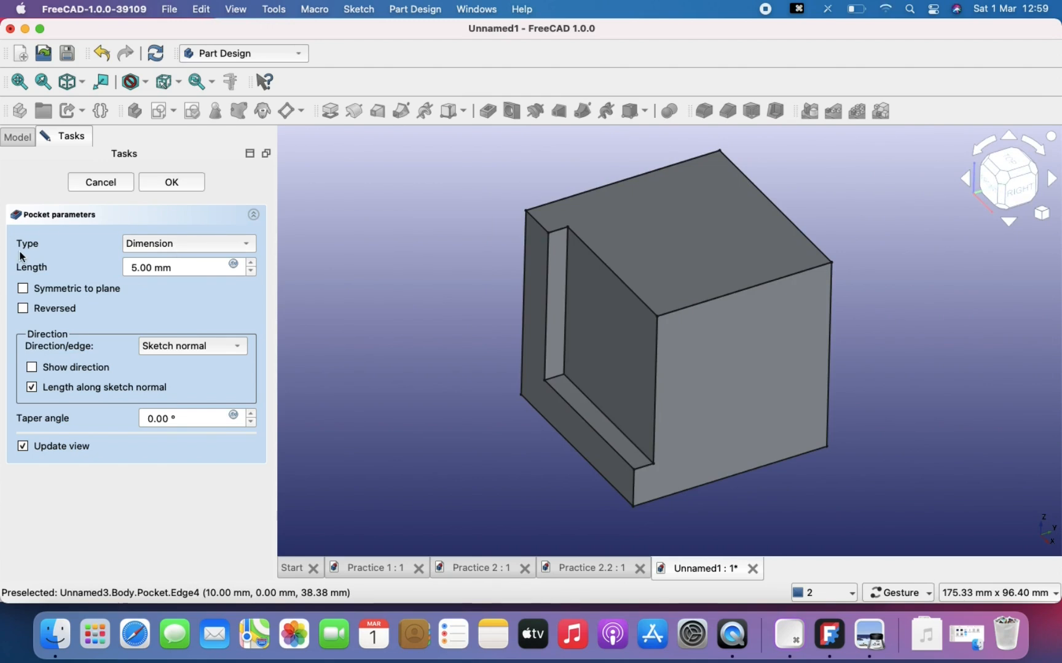
click(213, 243)
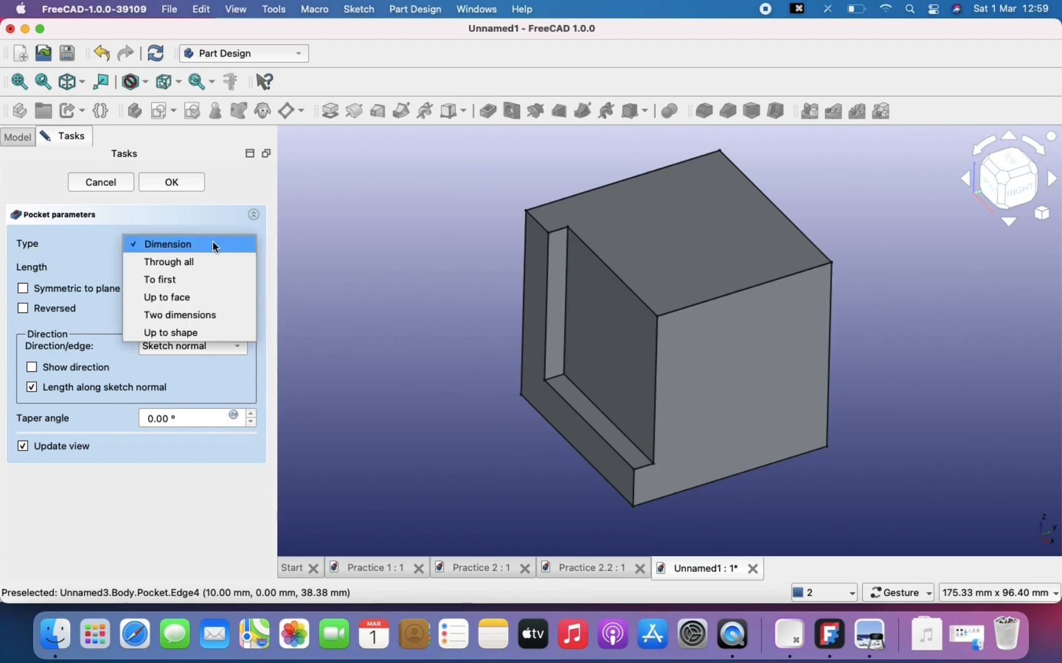
click(207, 262)
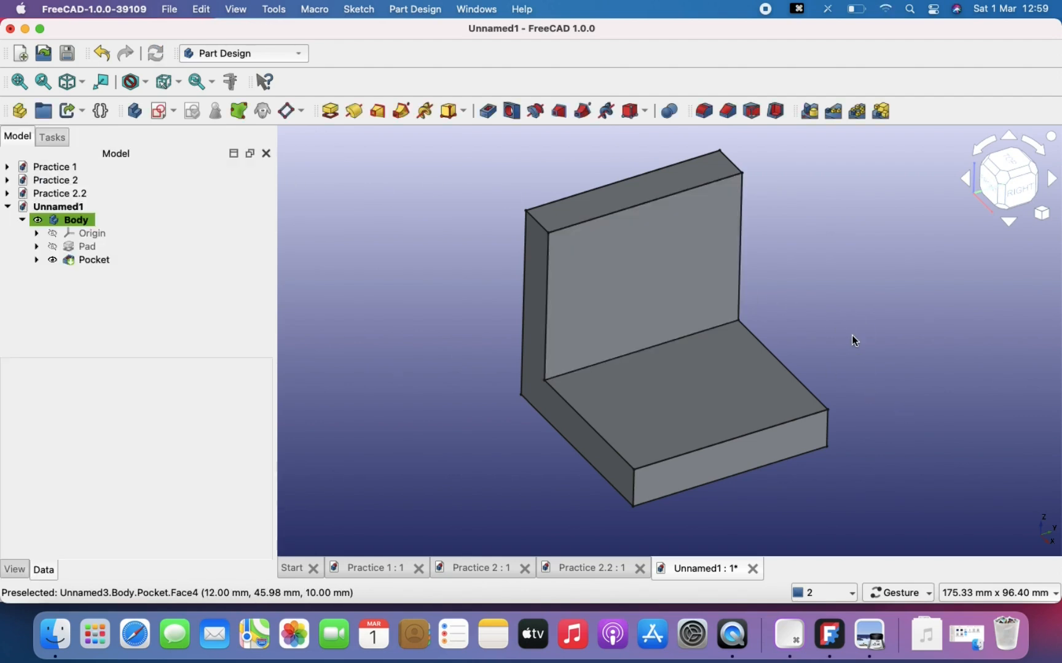
Compare the L-shaped body with the Block 003 drawing in Preview, examining the diagonal rib, and return to FreeCAD
scroll(852, 335, down, 3)
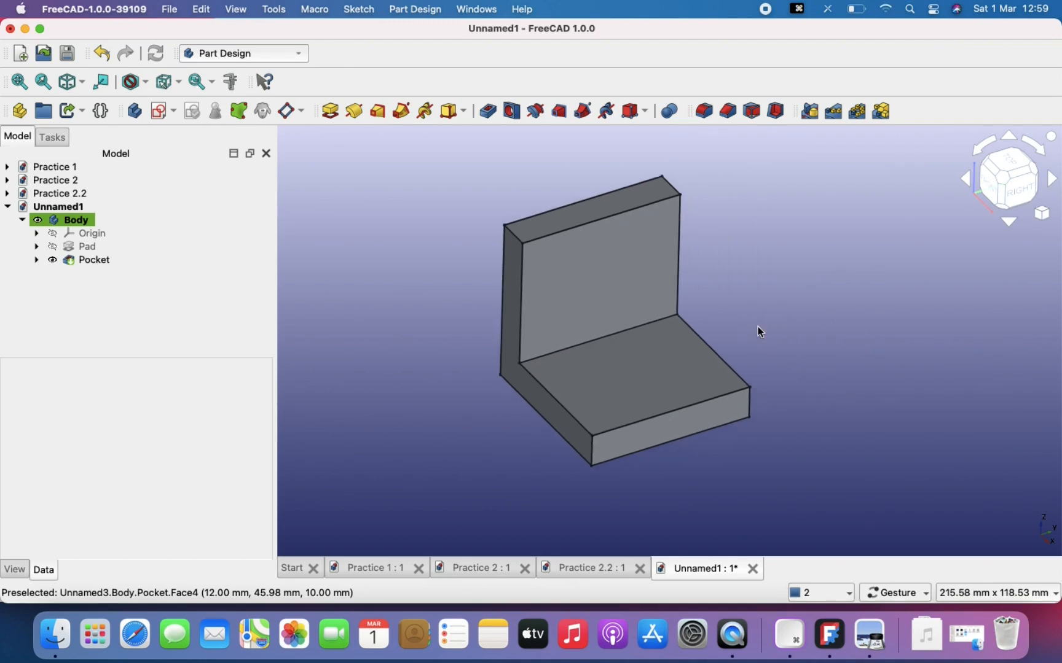
scroll(758, 326, up, 2)
click(870, 635)
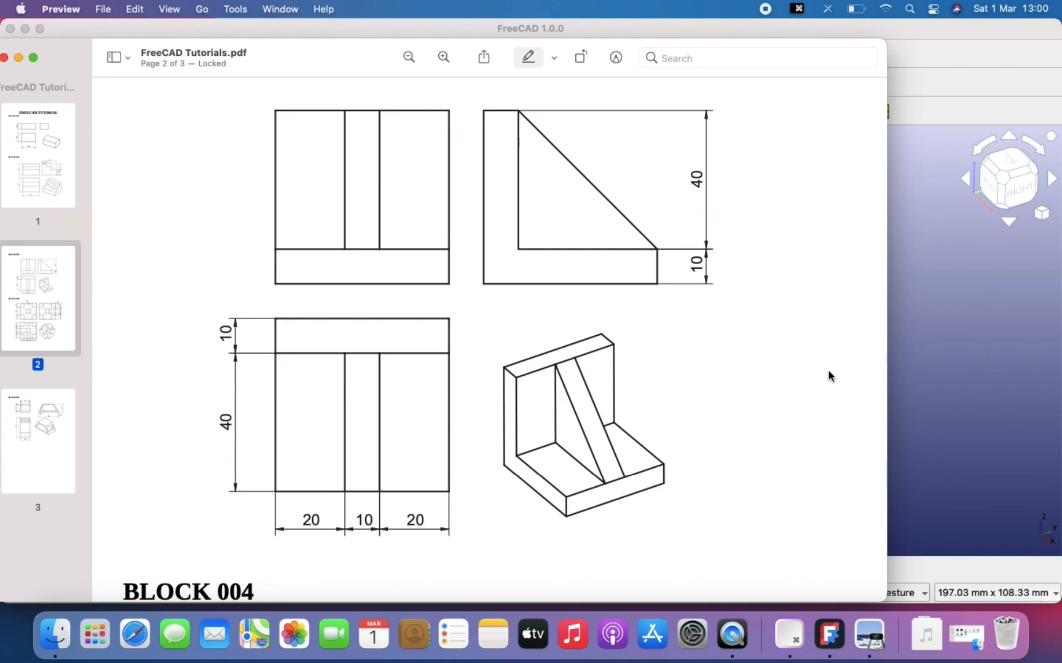
click(992, 386)
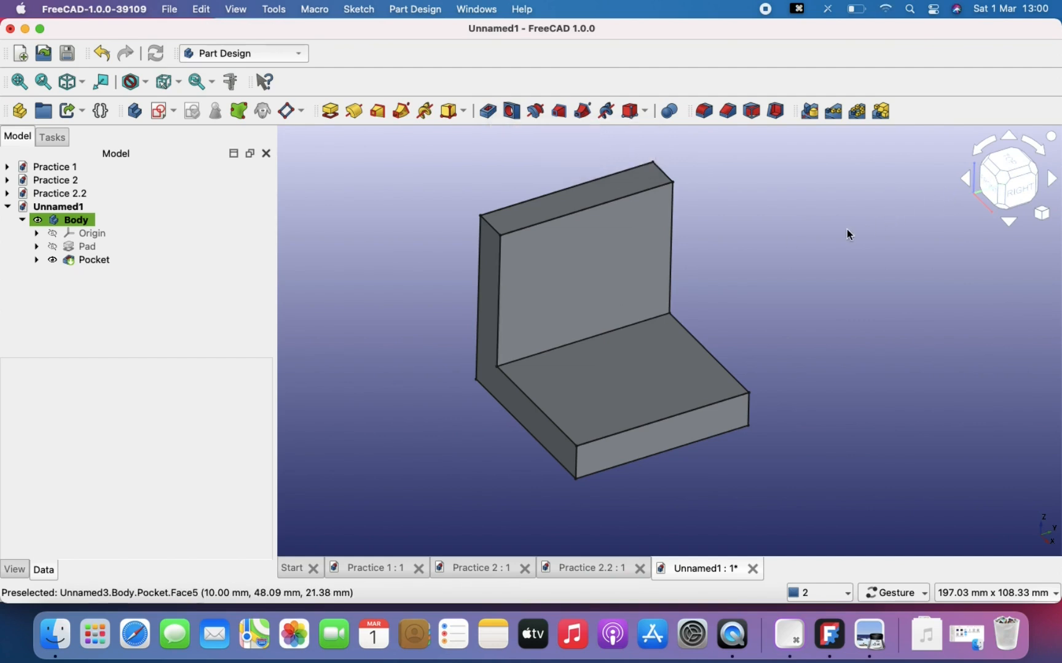
right_drag(739, 220, 747, 277)
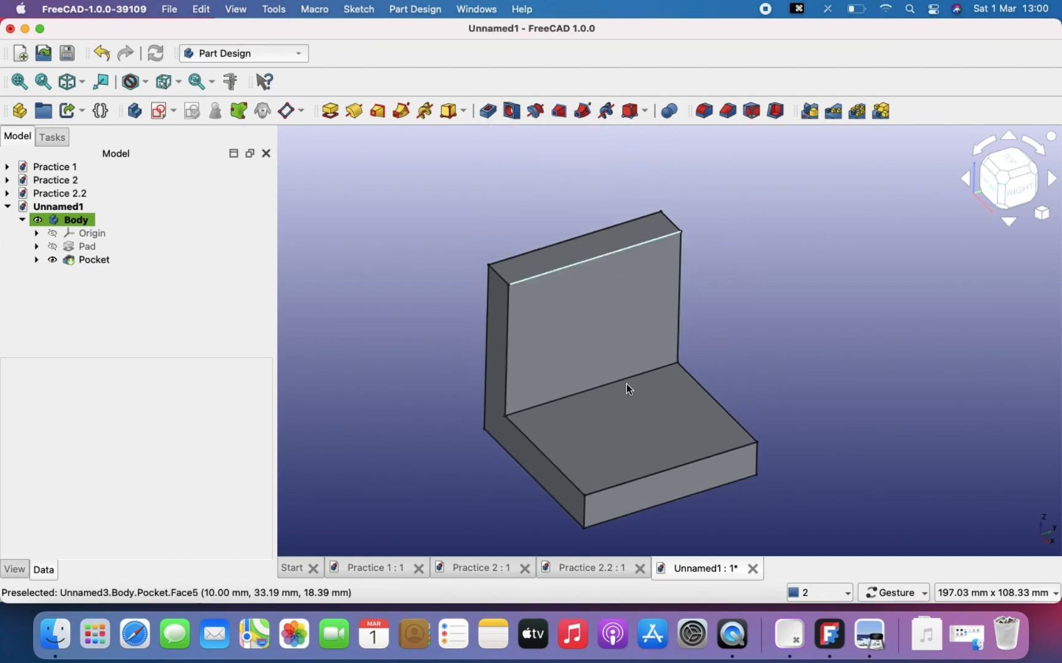
click(869, 634)
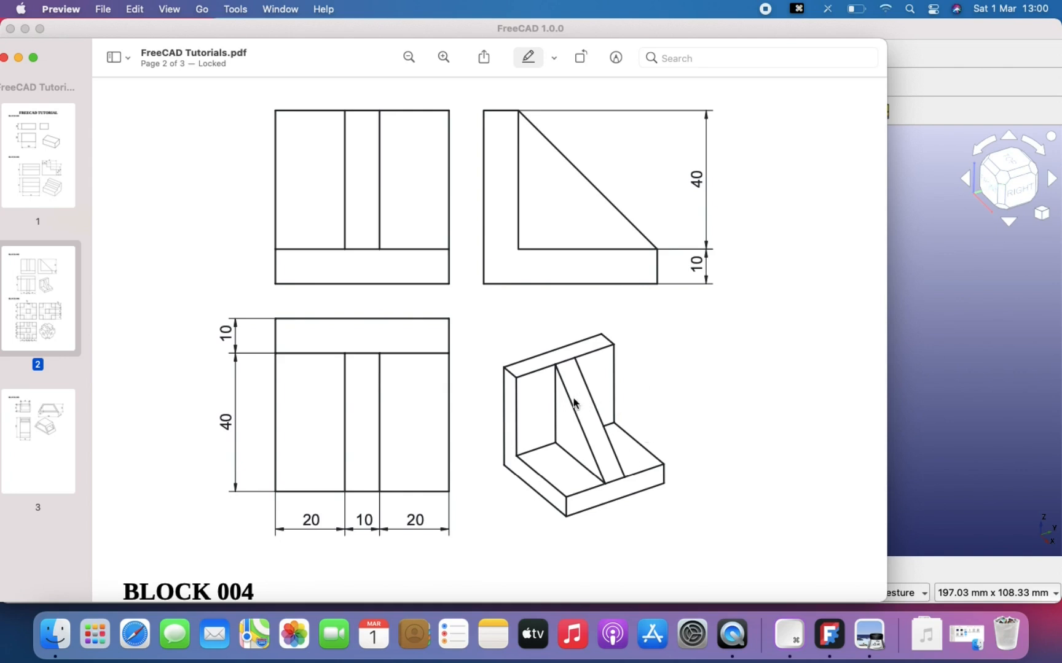
click(987, 414)
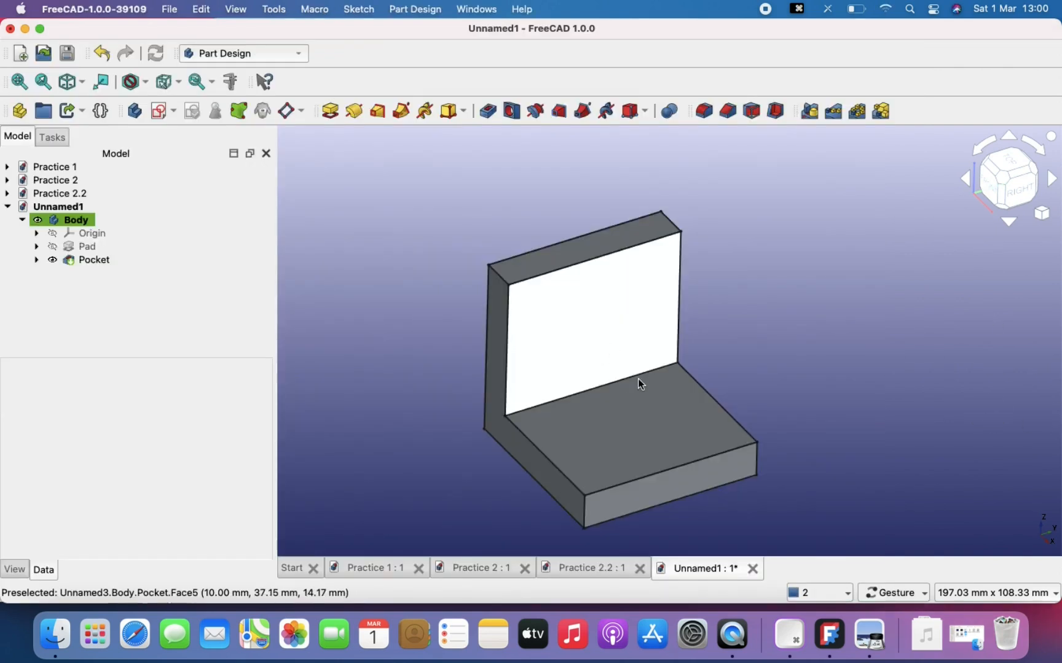
Start a new sketch on the upper face of the lower arm
click(622, 419)
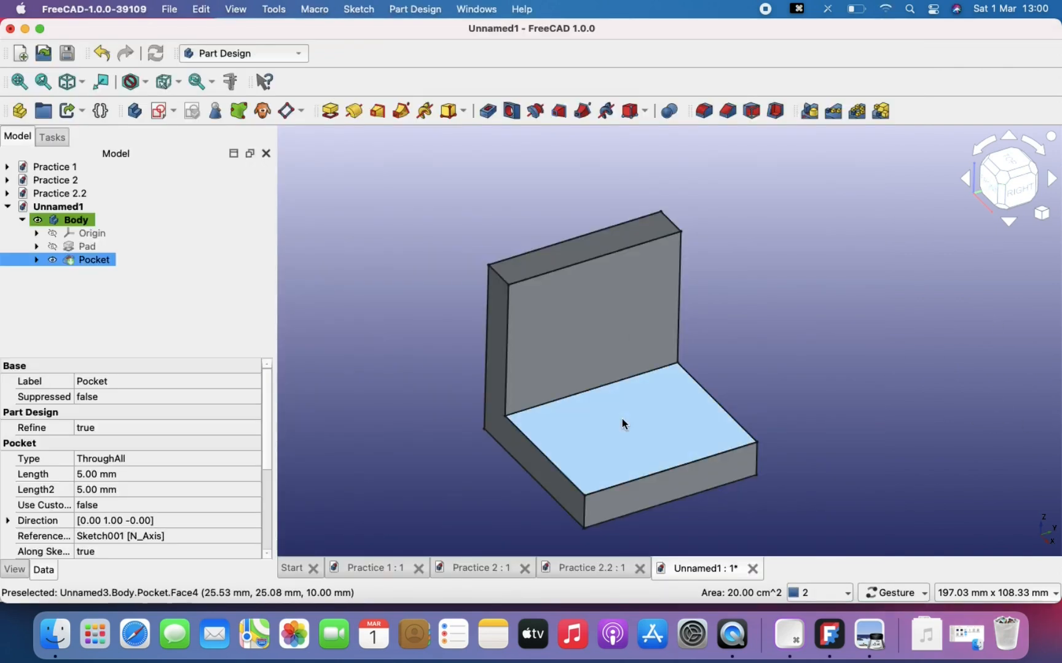
click(161, 111)
right_drag(654, 361, 575, 298)
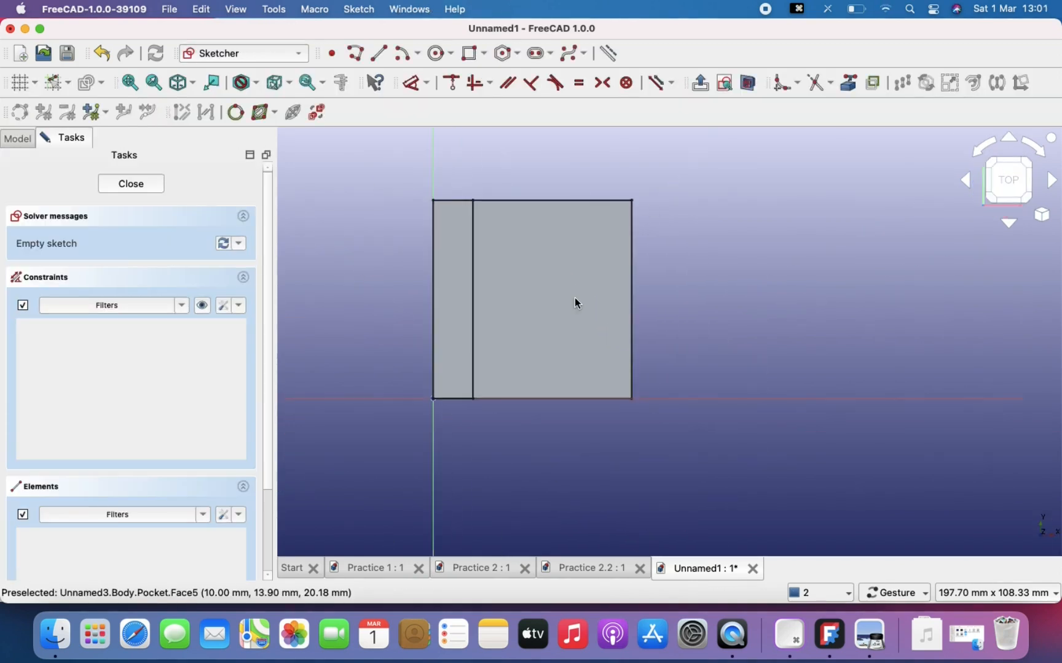
click(1042, 152)
click(1042, 151)
click(894, 205)
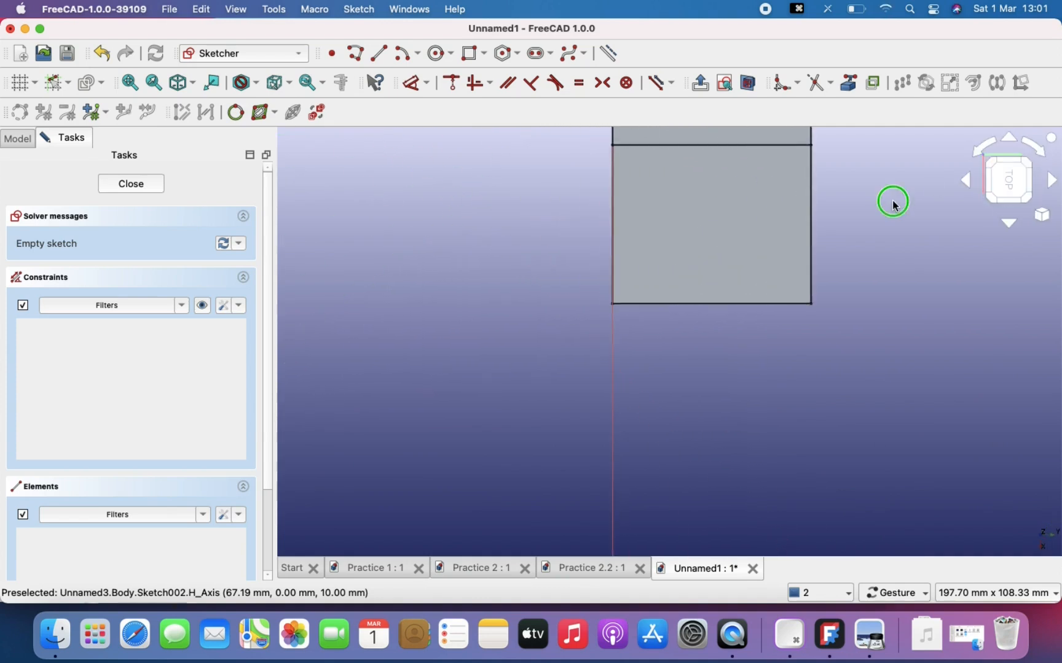
right_drag(894, 205, 827, 370)
scroll(634, 370, up, 4)
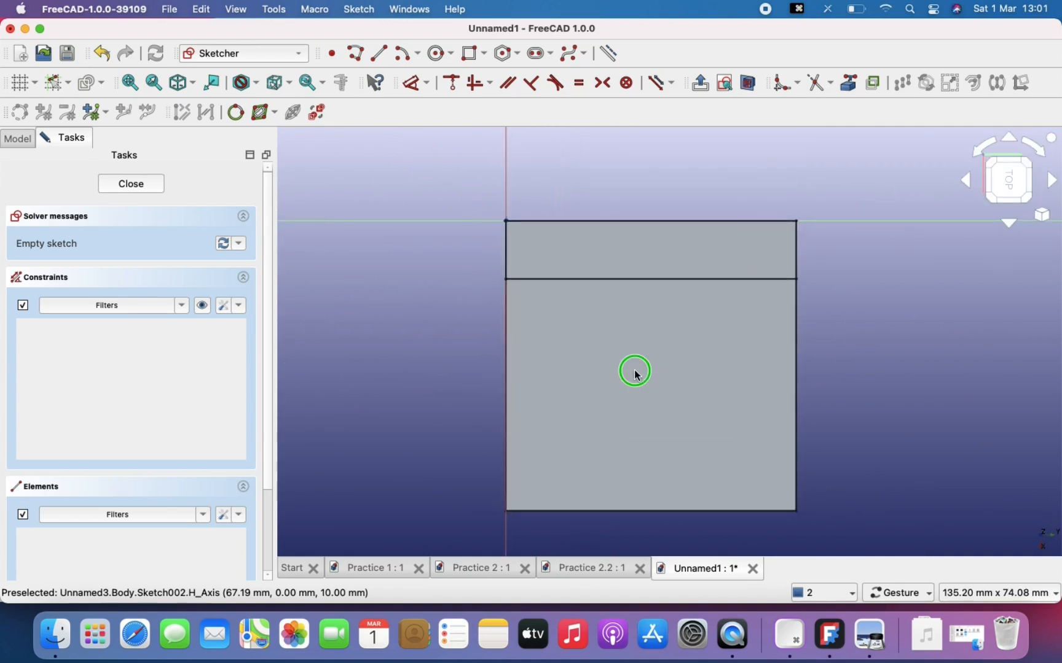
right_drag(636, 375, 605, 340)
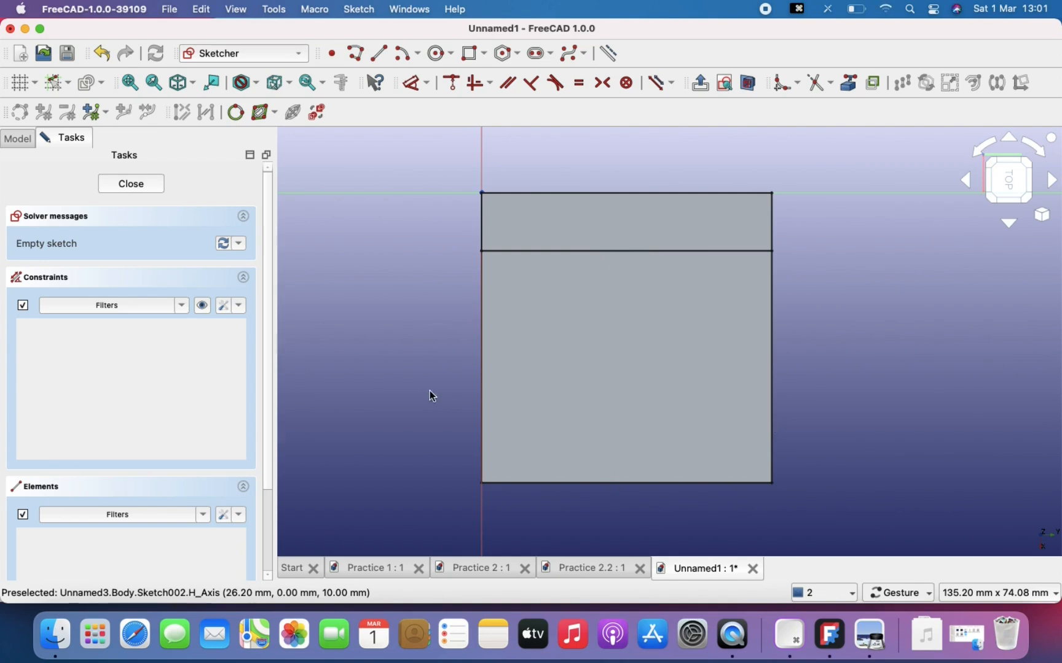
Project the four boundary edges of the lower arm's upper face into the sketch as external geometry
click(851, 86)
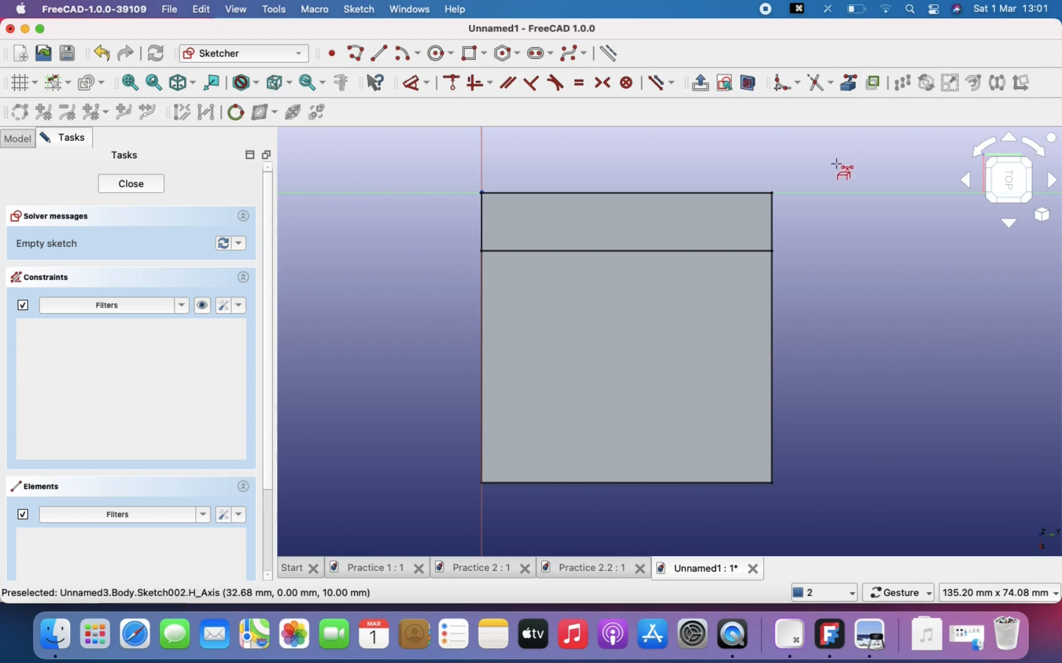
click(649, 252)
click(771, 316)
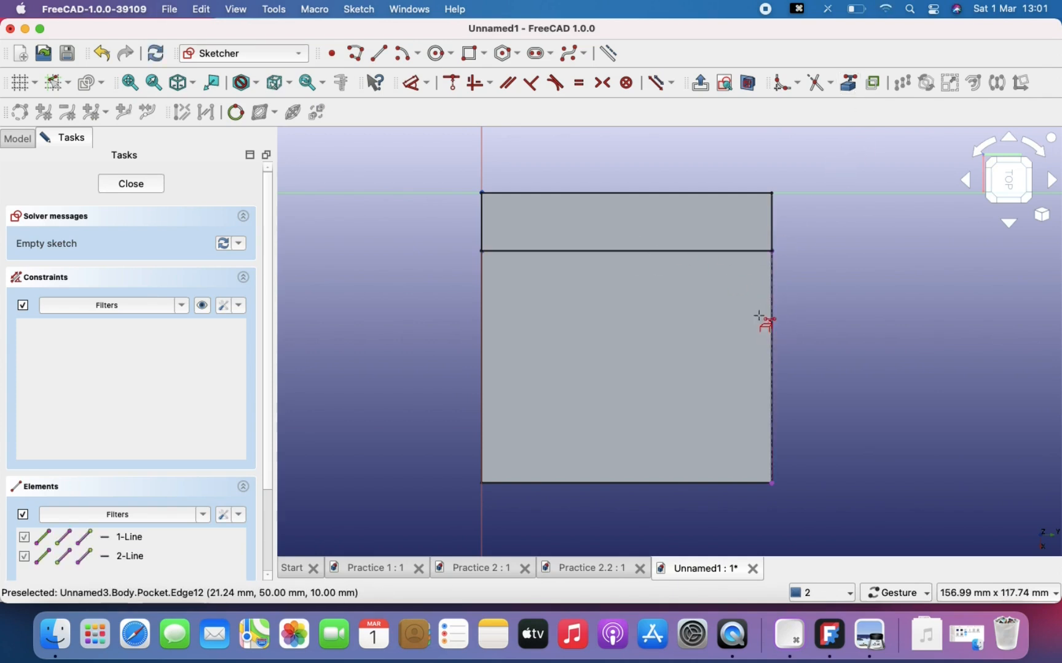
click(483, 341)
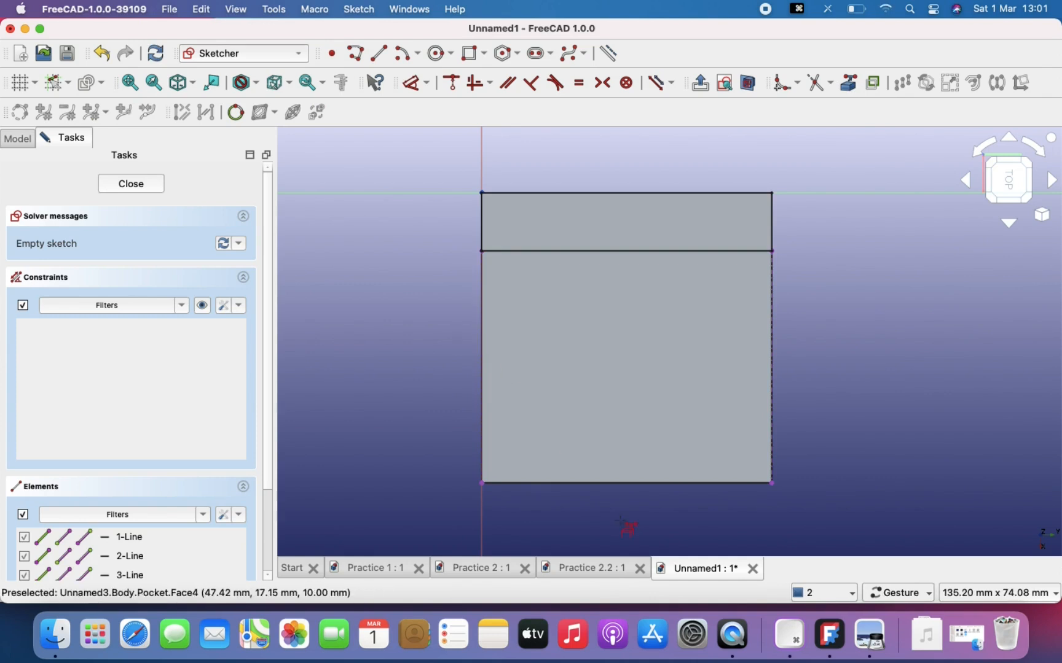
click(601, 485)
right_click(647, 509)
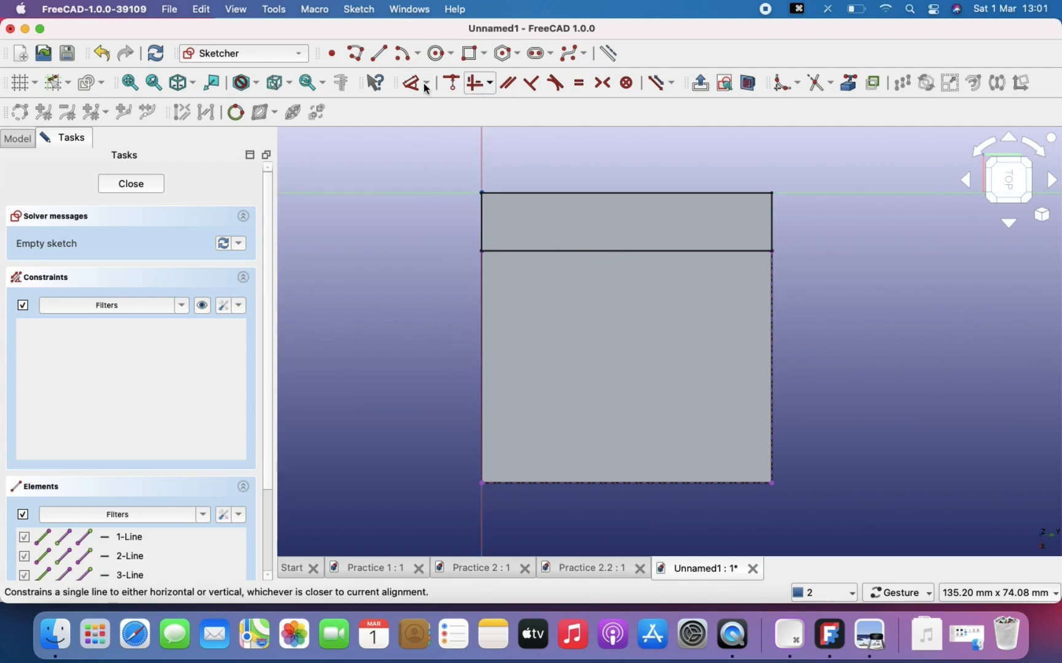
Sketch a rectangle about 12 mm wide across the lower arm's upper face, spanning from the inner edge to the outer edge
click(479, 61)
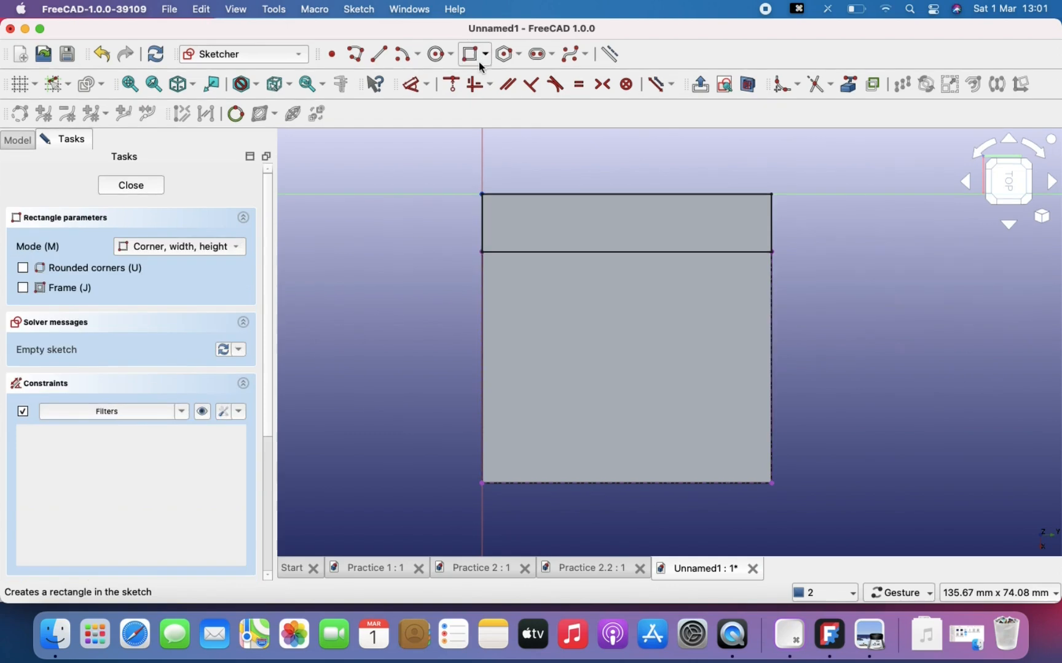
click(602, 252)
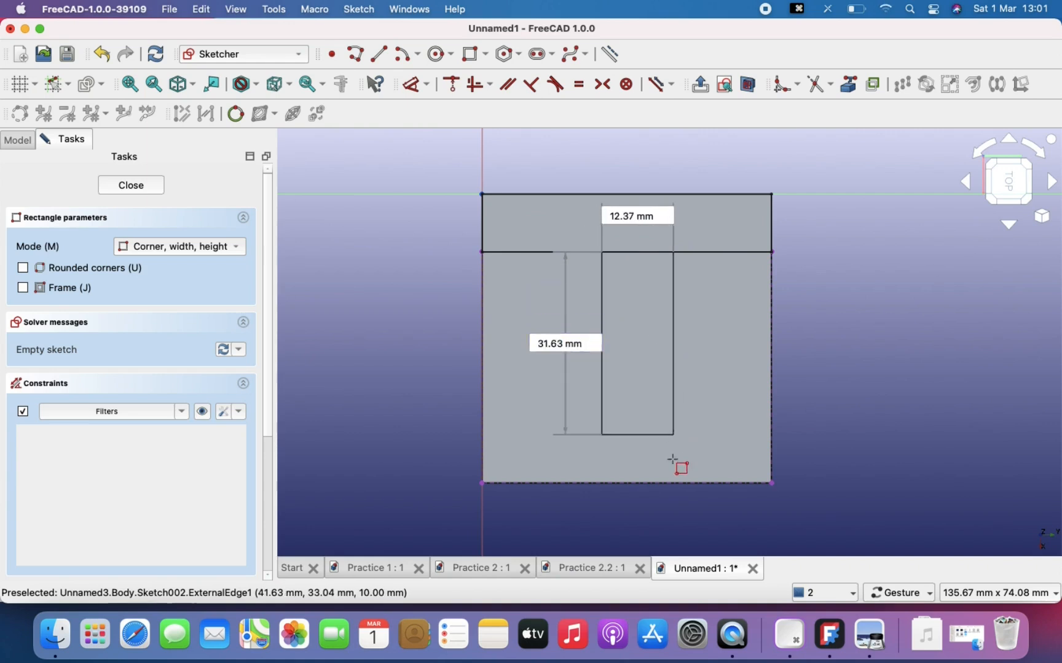
click(672, 484)
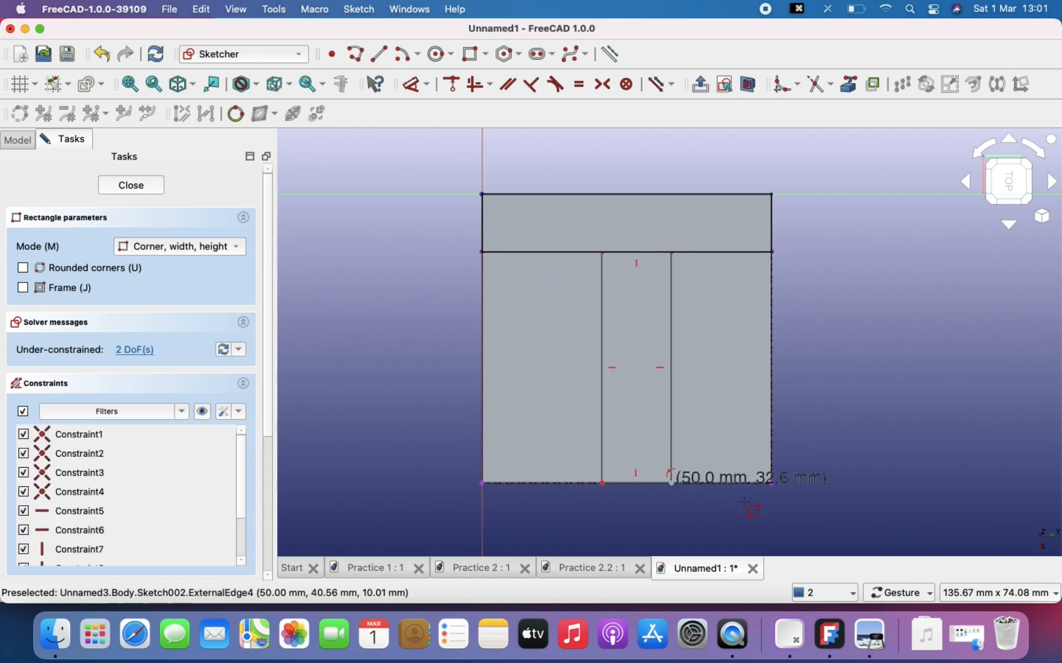
key(Escape)
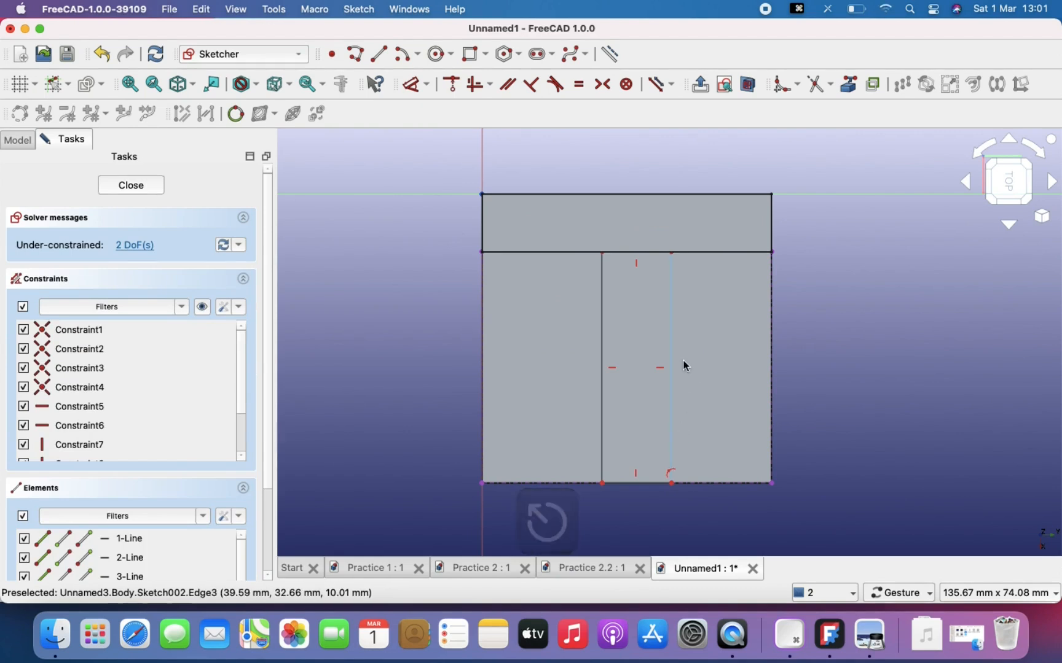
Place a sketch point at the midpoint of the rectangle's short side along the inner edge of the lower arm
scroll(682, 362, up, 3)
scroll(682, 361, down, 1)
right_drag(682, 361, 704, 360)
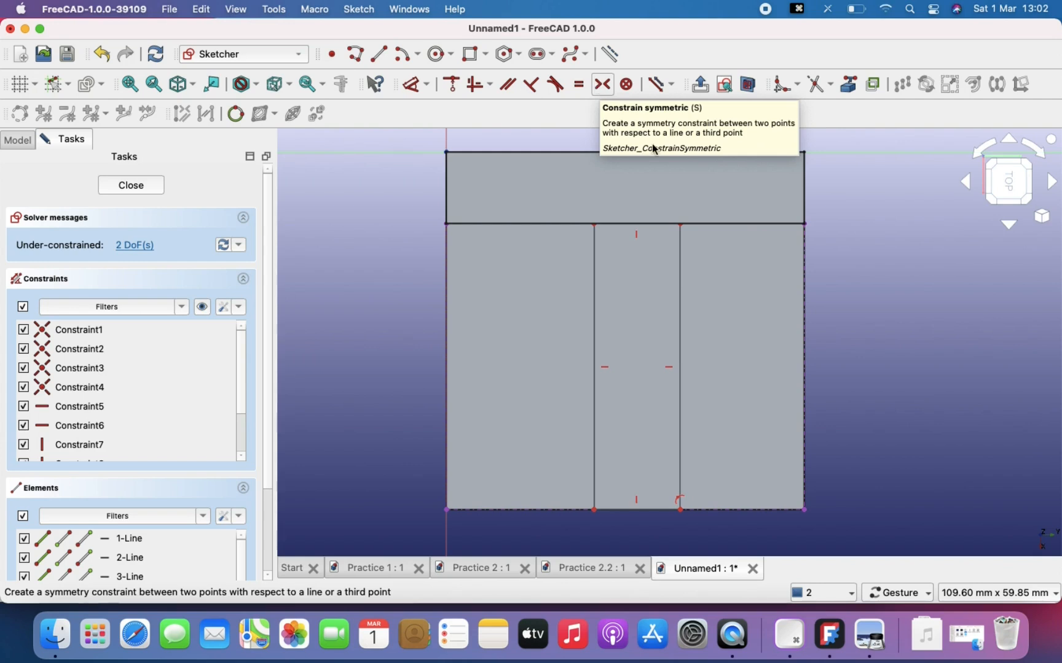
scroll(668, 256, up, 4)
scroll(667, 256, down, 2)
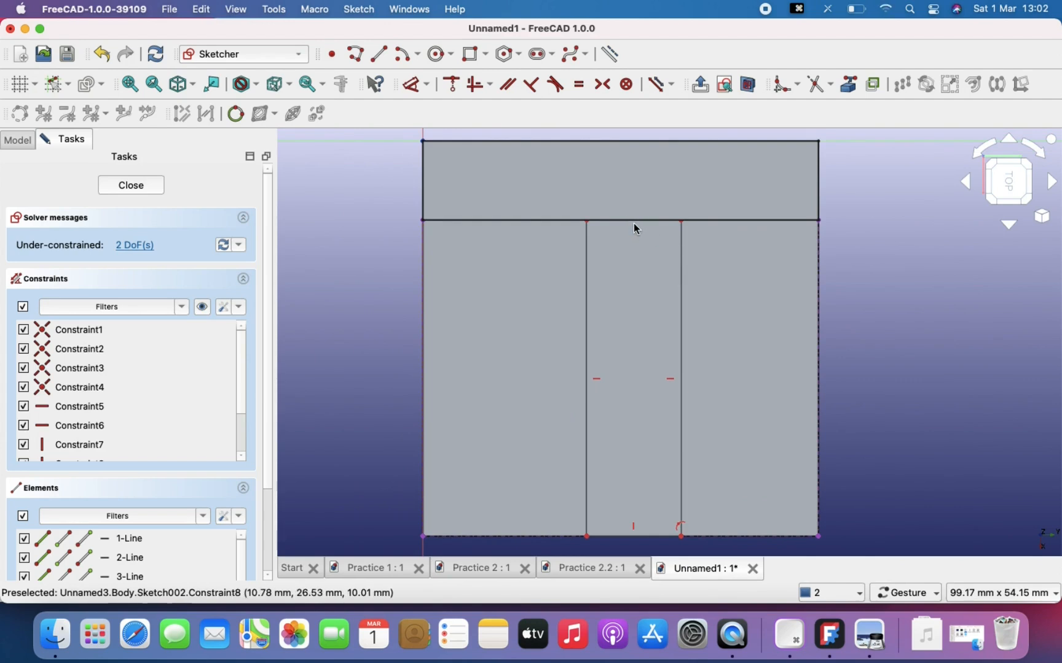
scroll(637, 221, up, 2)
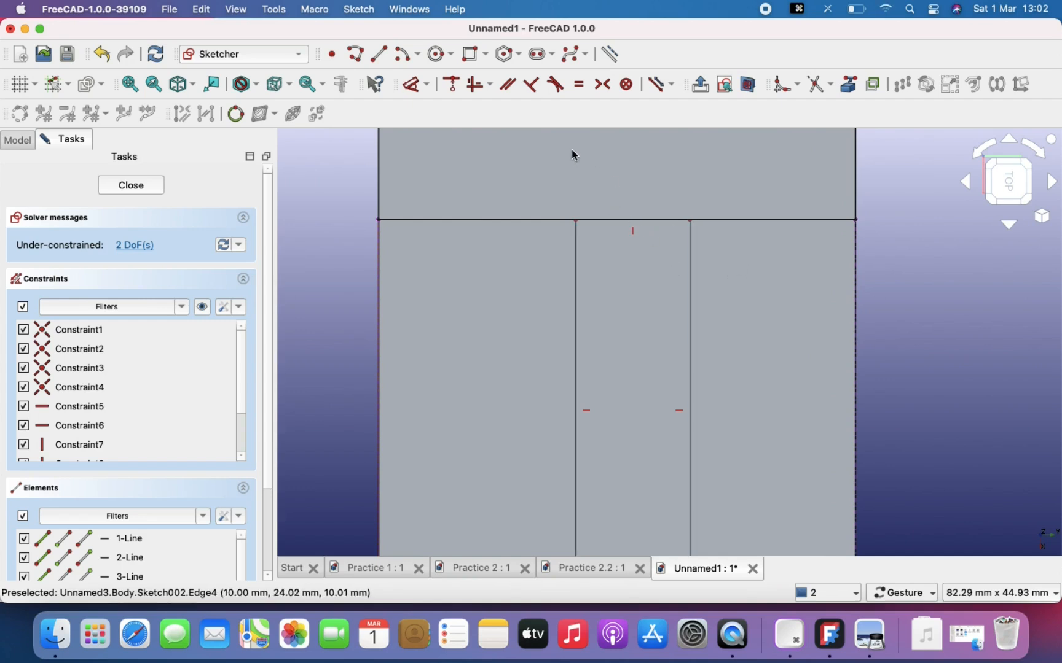
click(332, 57)
click(635, 221)
key(Escape)
scroll(685, 234, up, 2)
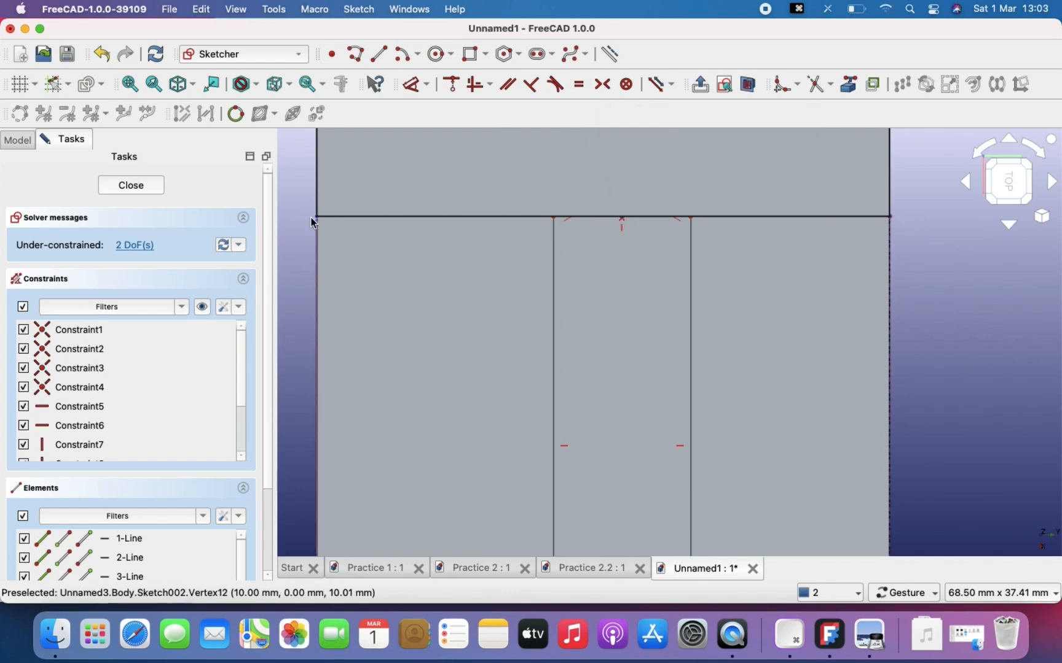
Constrain the two endpoints of the projected inner edge symmetric about the midpoint of the rectangle's short side
click(603, 86)
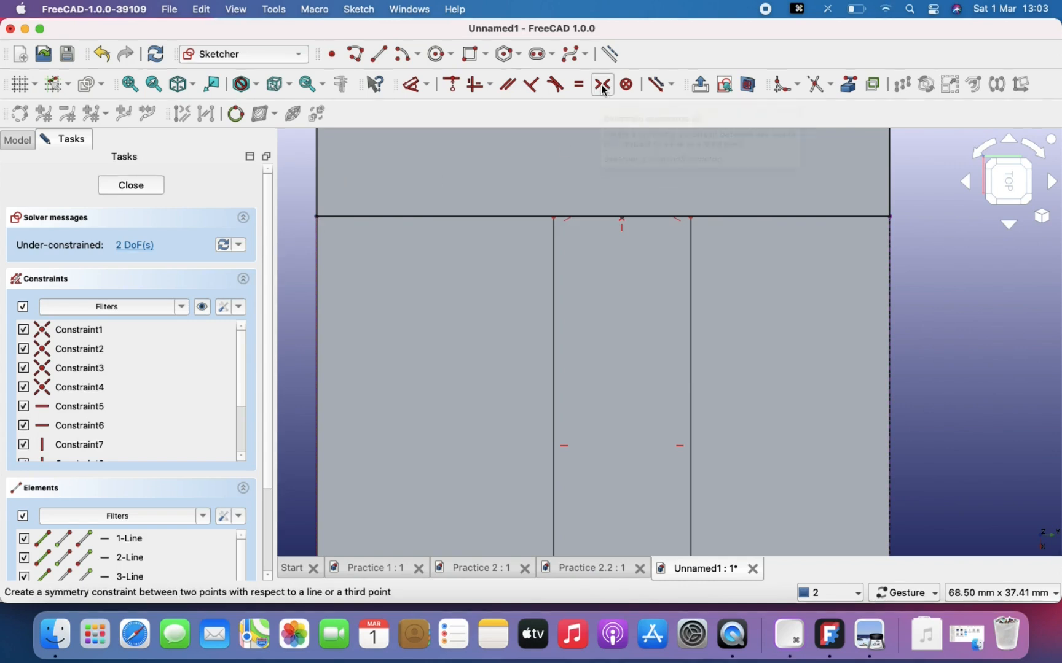
click(891, 218)
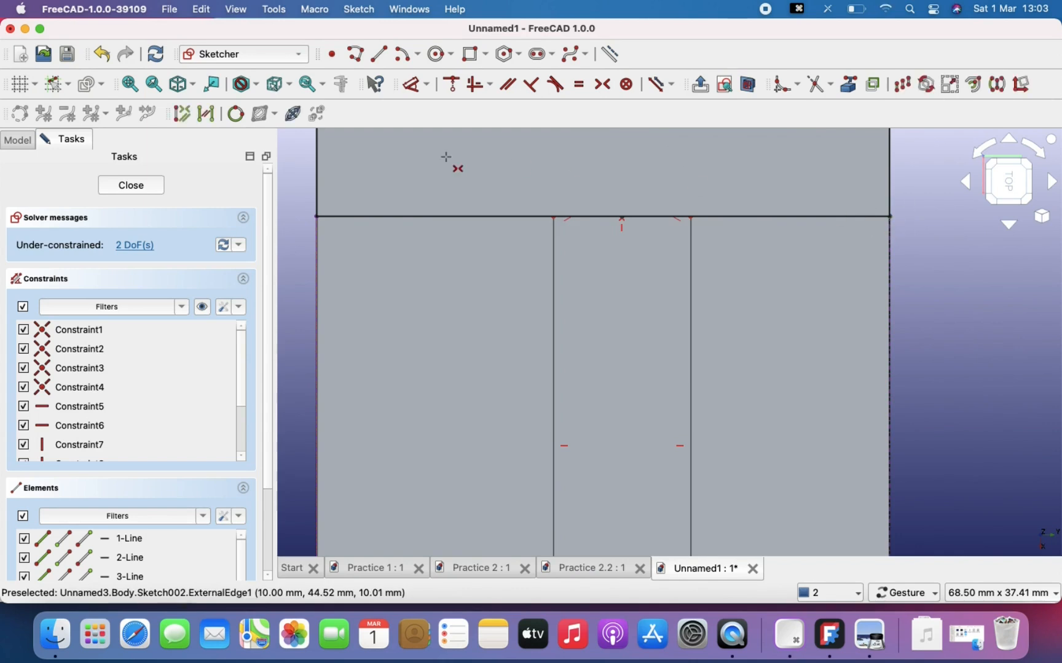
click(317, 218)
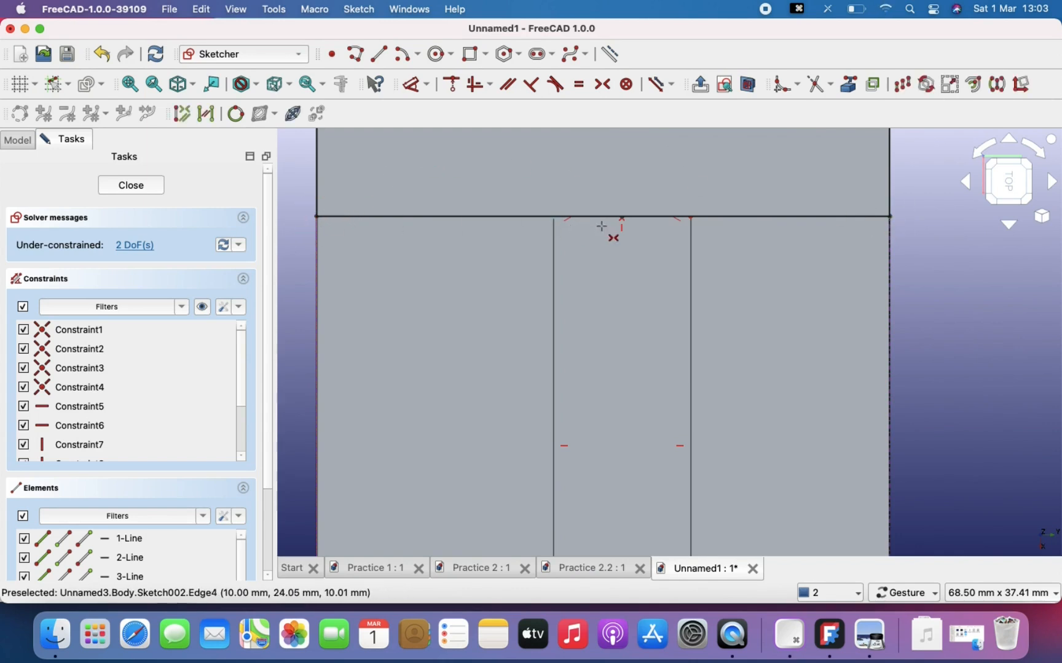
click(623, 220)
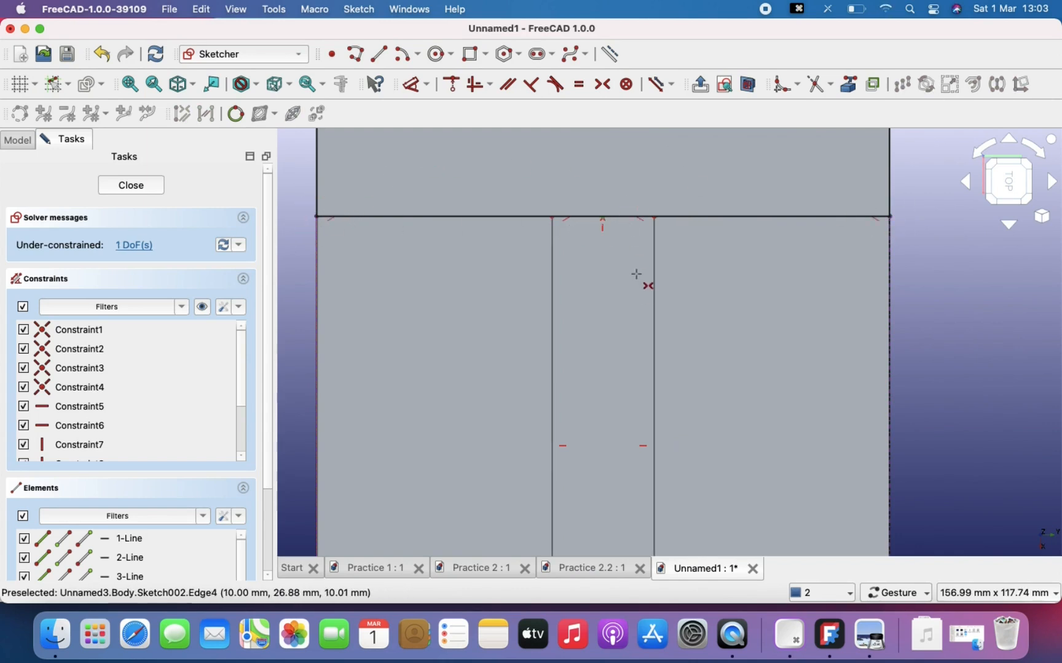
key(Escape)
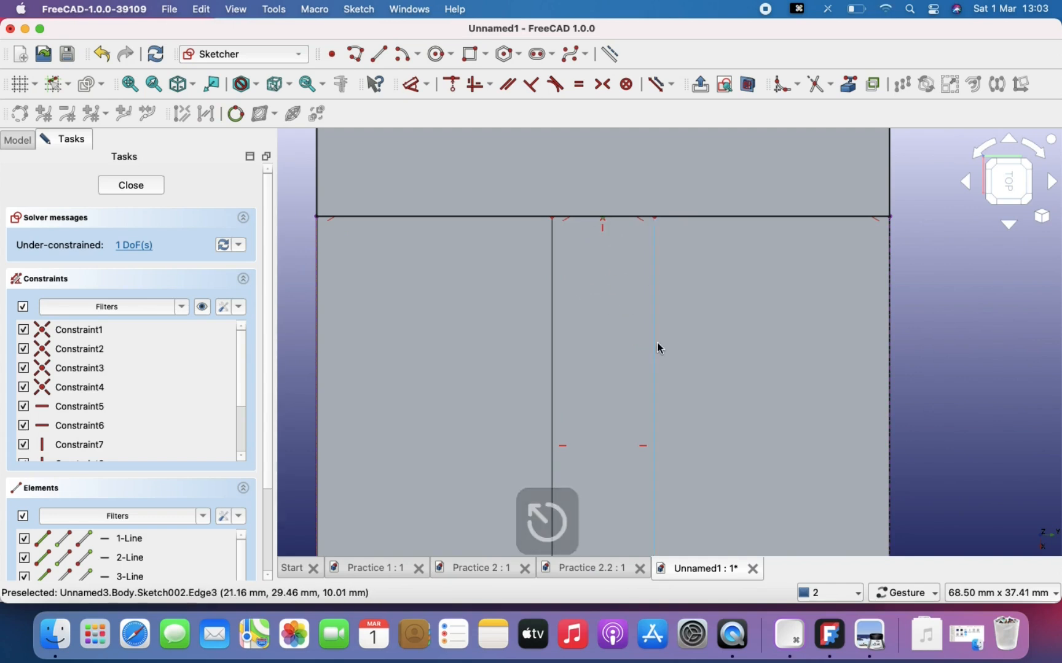
Check the rib's width in the Block 003 drawing in Preview and return to FreeCAD
scroll(658, 348, down, 2)
mouse_move(659, 348)
right_down()
mouse_move(585, 179)
mouse_move(614, 260)
right_up()
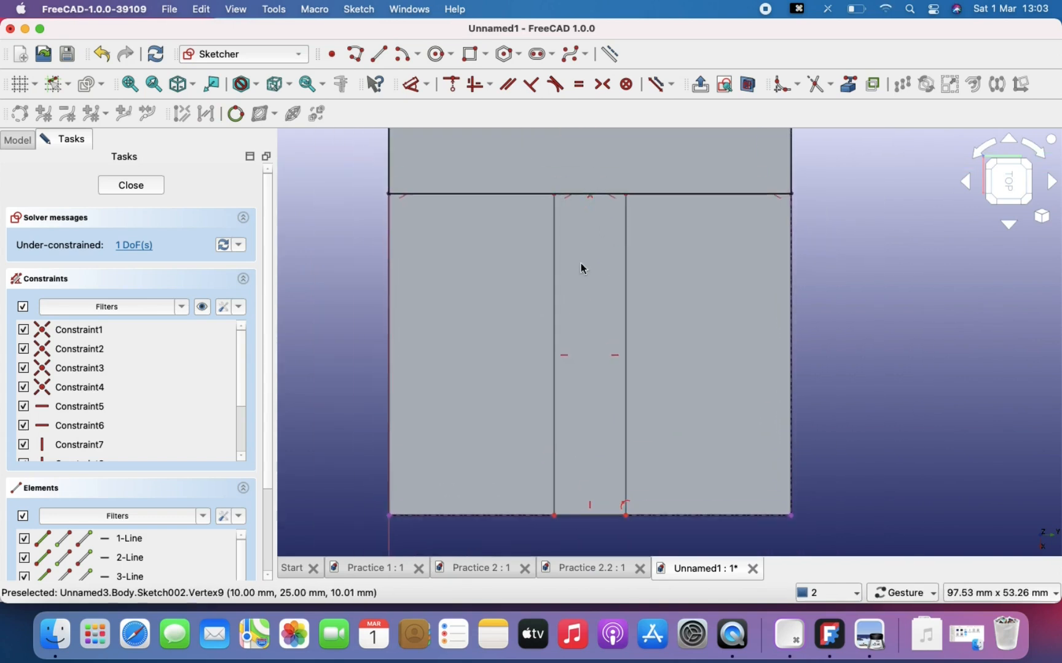
scroll(647, 254, up, 1)
right_drag(647, 254, 649, 271)
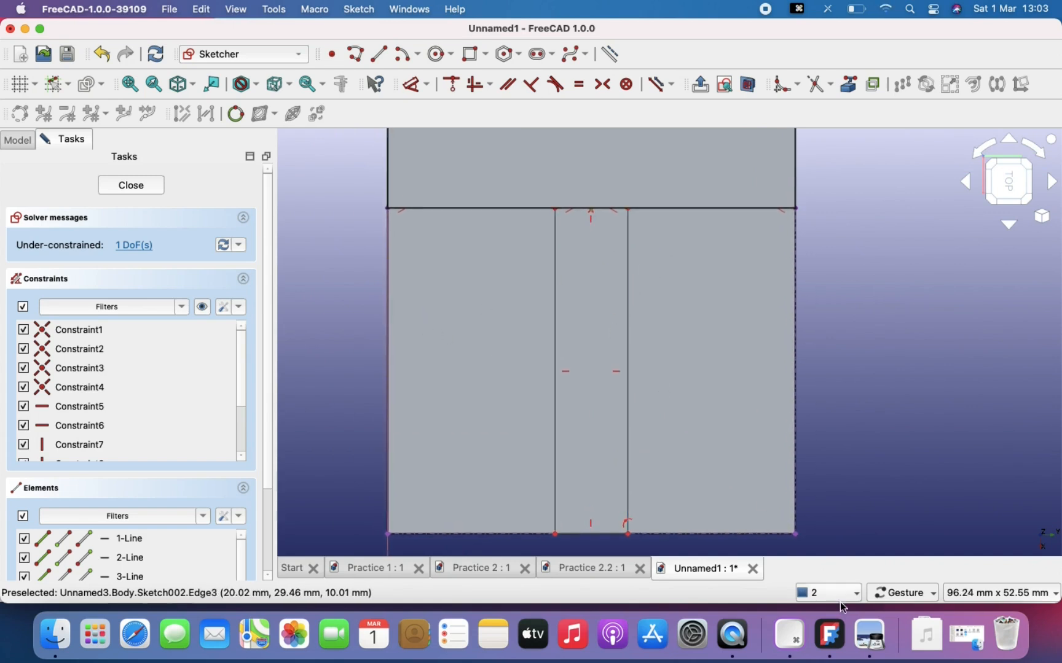
click(868, 636)
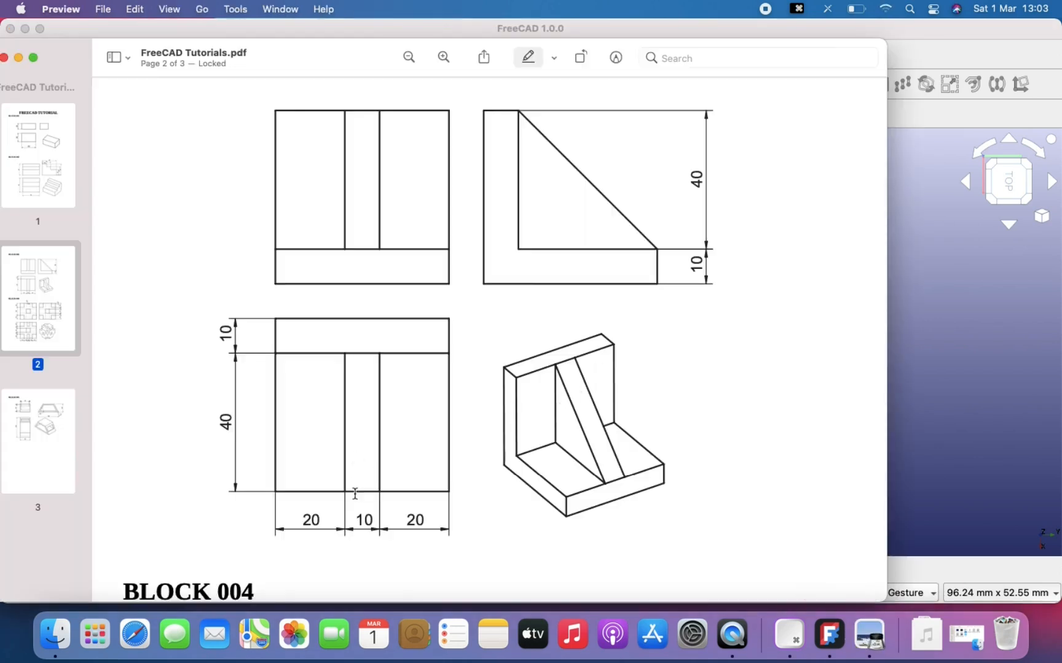
click(987, 441)
Dimension the distance between the rectangle's two long sides and set it to 10 mm
right_drag(647, 432, 651, 296)
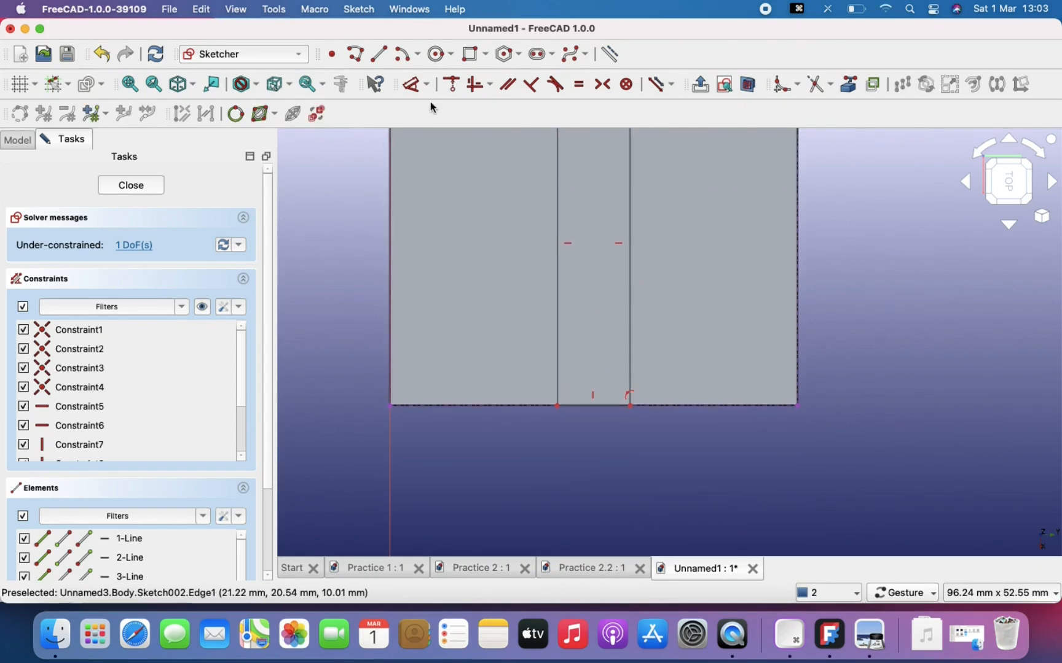
click(413, 86)
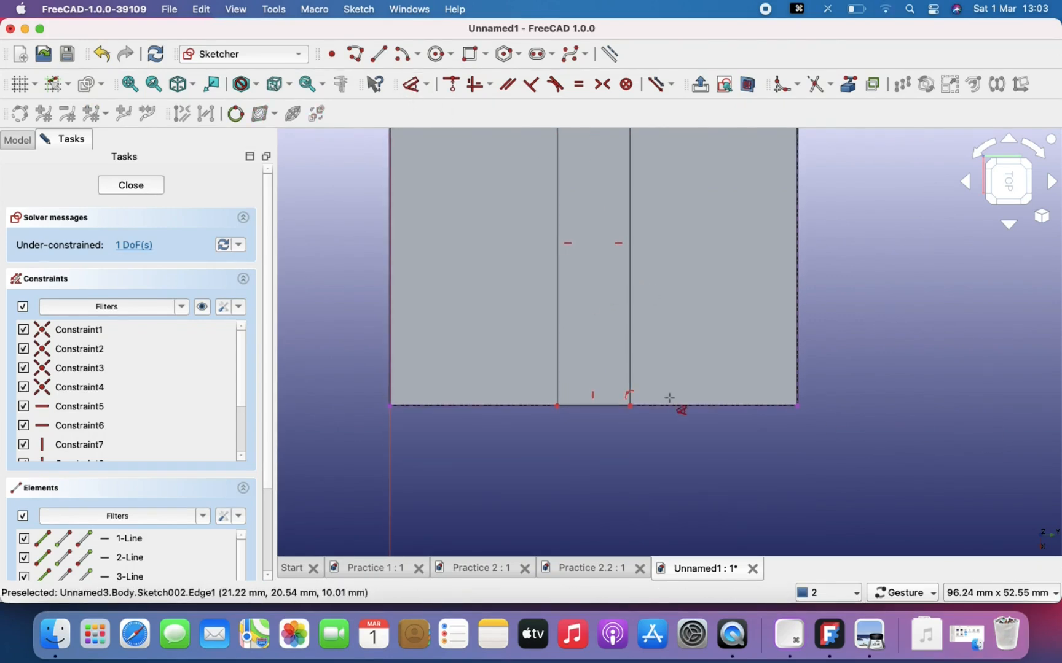
click(557, 379)
click(634, 389)
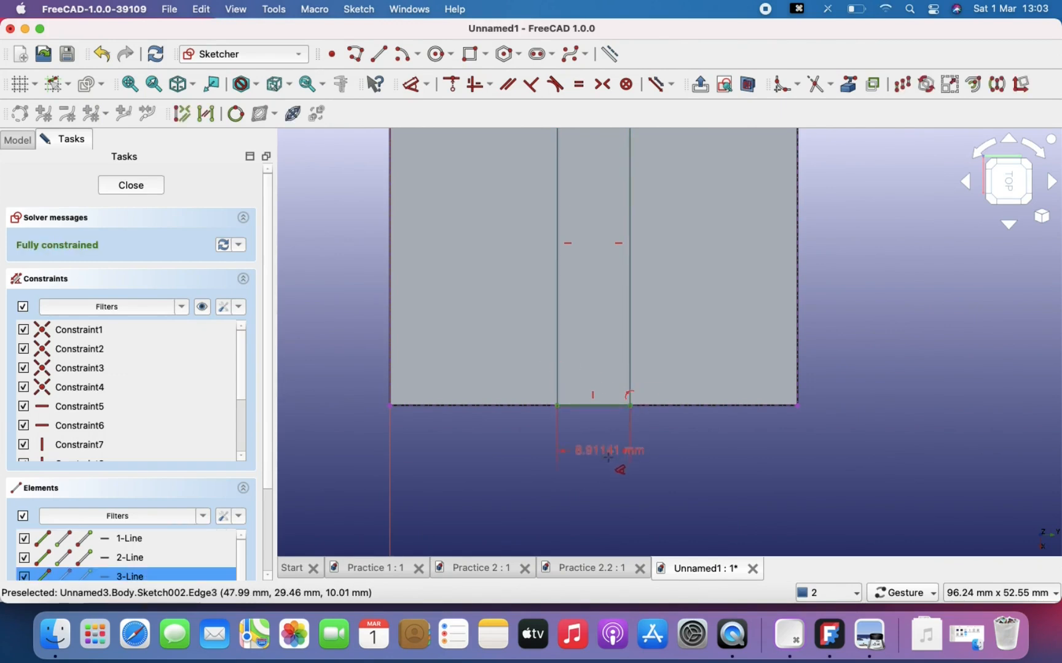
click(505, 464)
text(10)
key(Return)
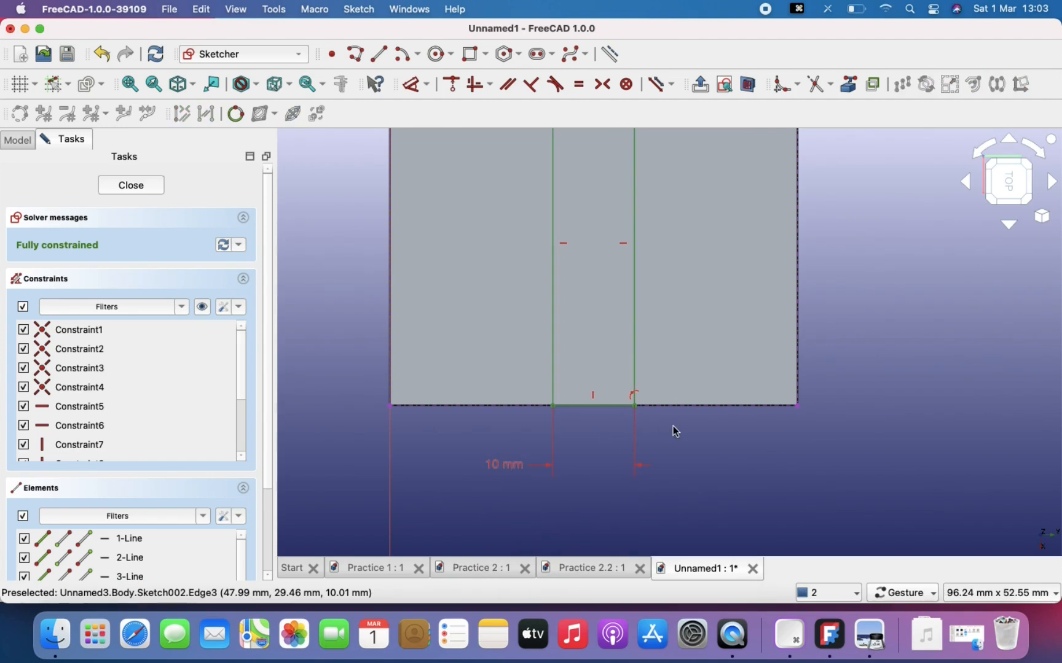
scroll(673, 427, down, 3)
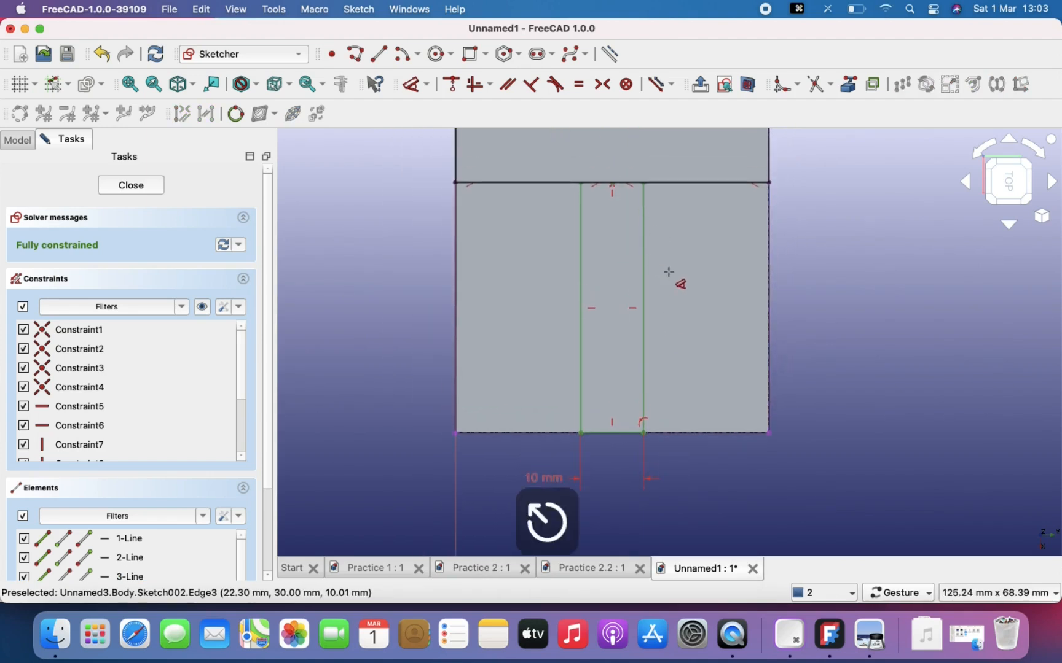
key(Escape)
Close the rib sketch and start a Pad from its rectangular profile
right_drag(666, 268, 670, 317)
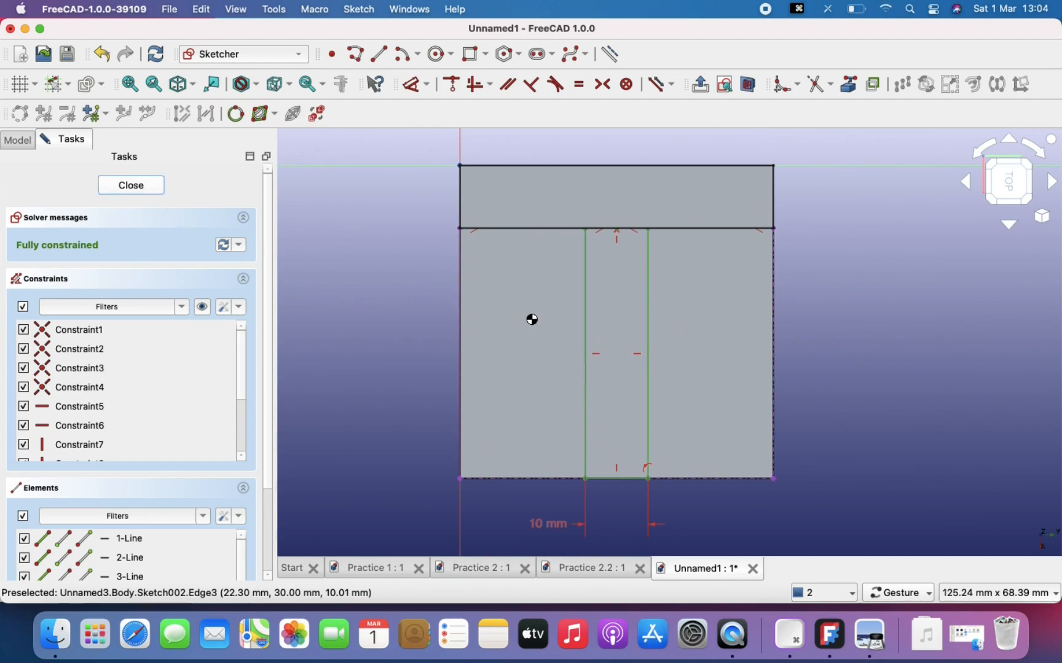
click(131, 185)
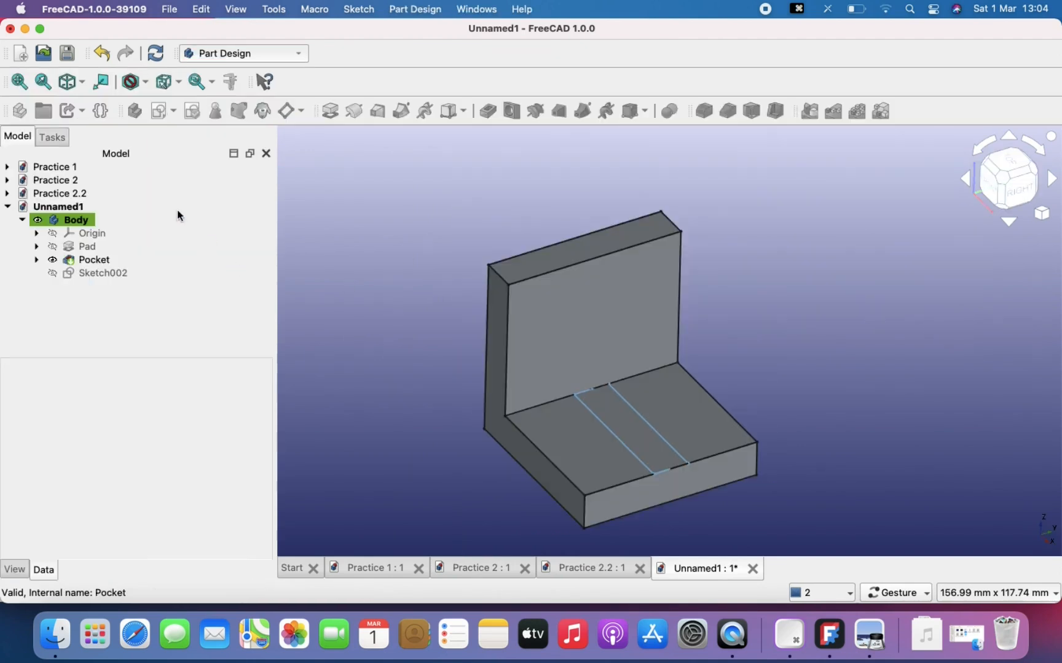
click(668, 437)
scroll(668, 437, up, 4)
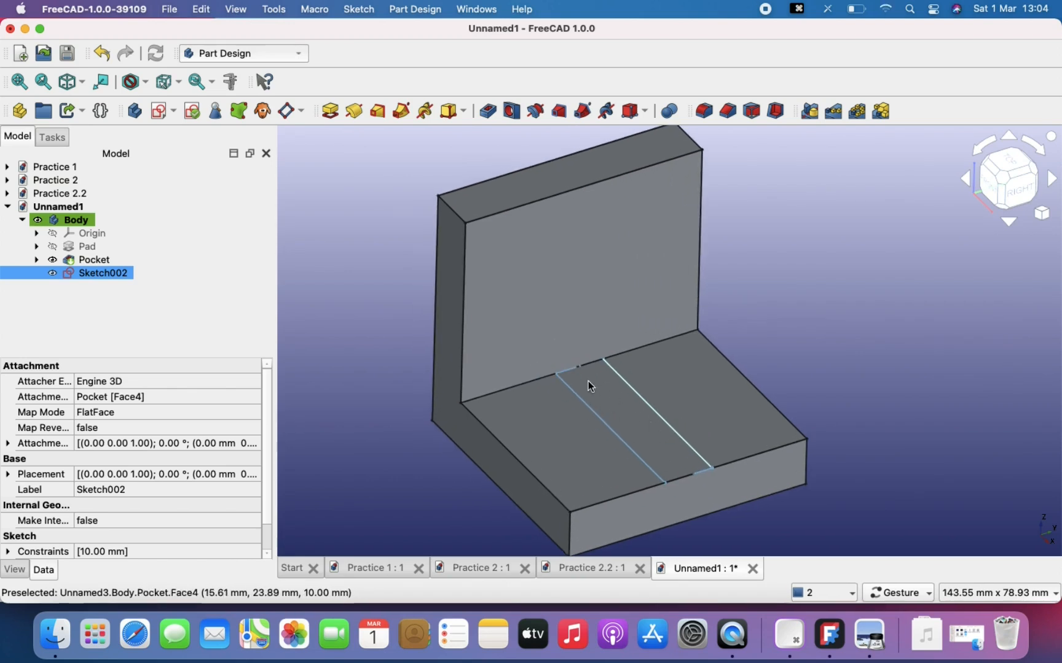
click(600, 400)
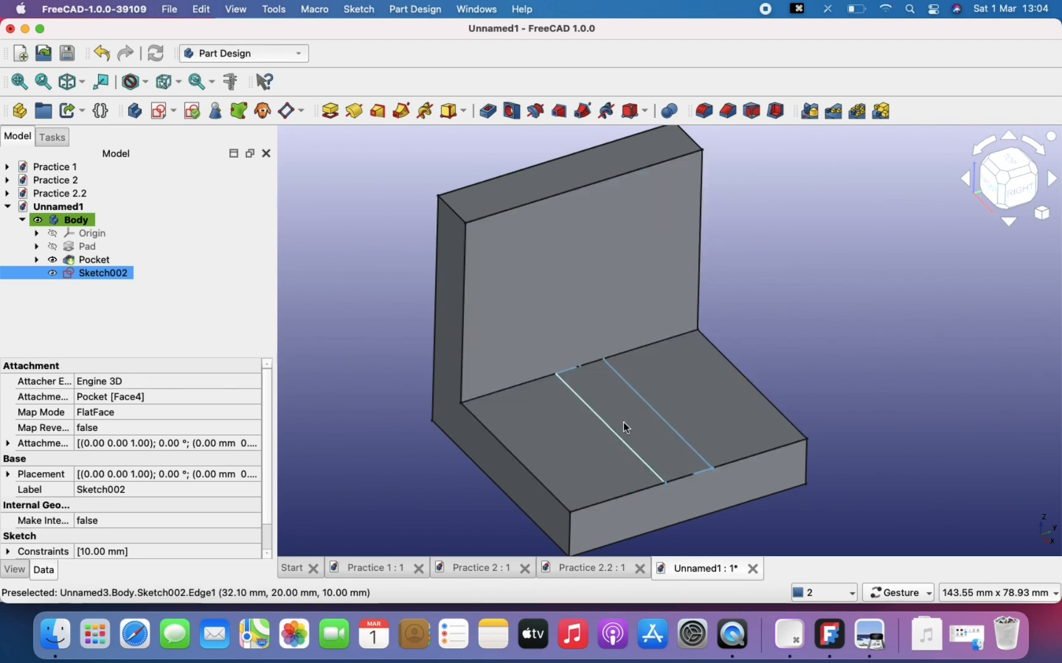
click(331, 112)
scroll(587, 393, down, 2)
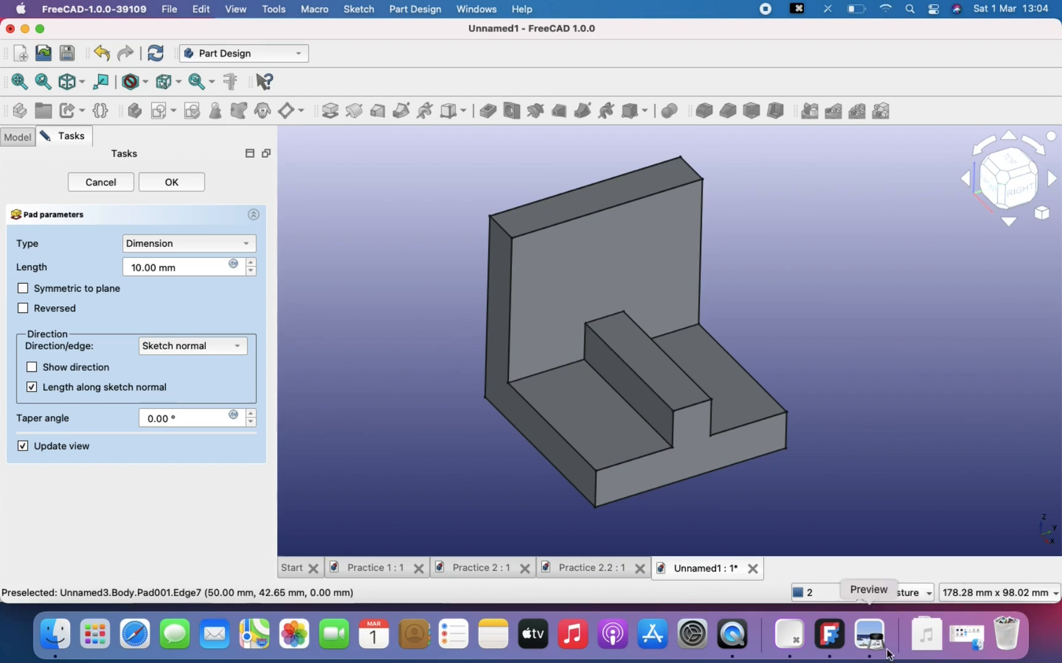
Check the rib's height in the Block 003 drawing in Preview, then return to FreeCAD and pad the profile up to the vertical arm's top face
click(870, 634)
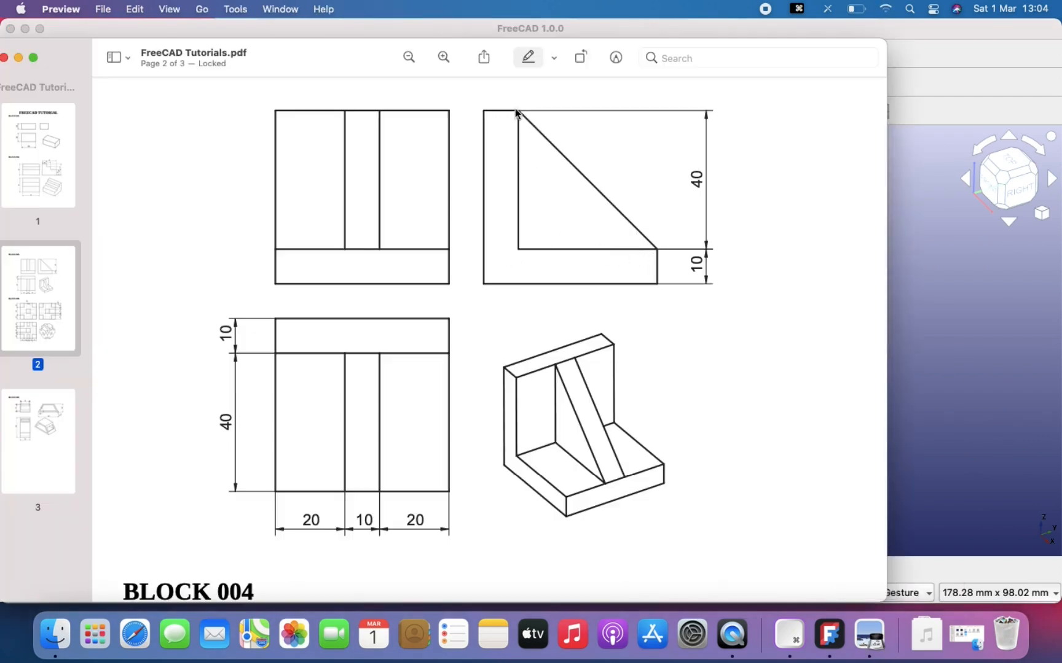
click(936, 367)
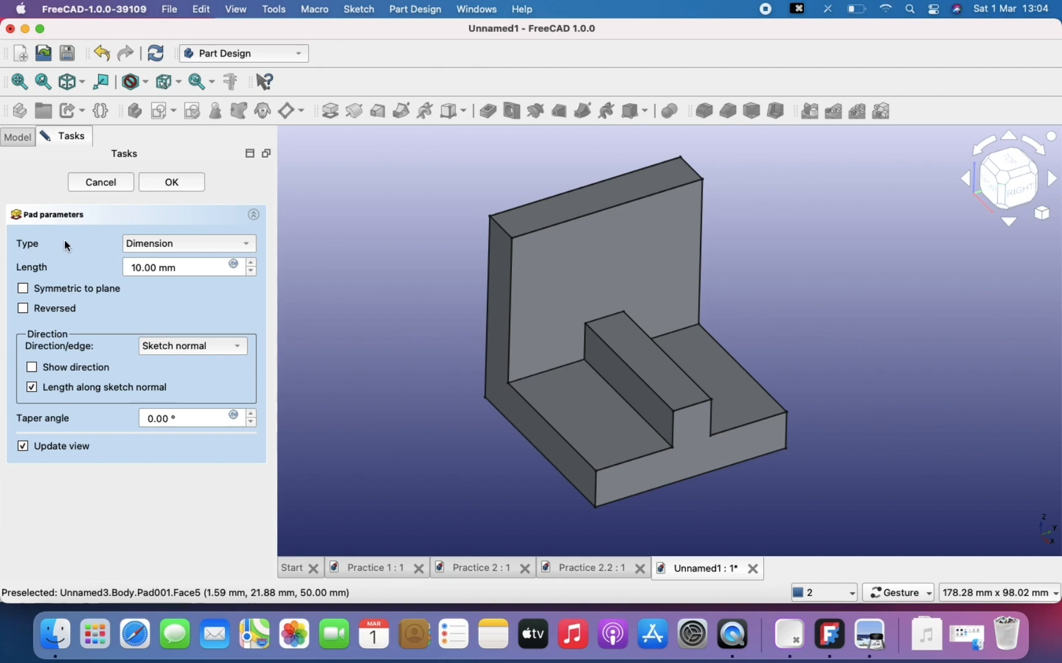
click(180, 249)
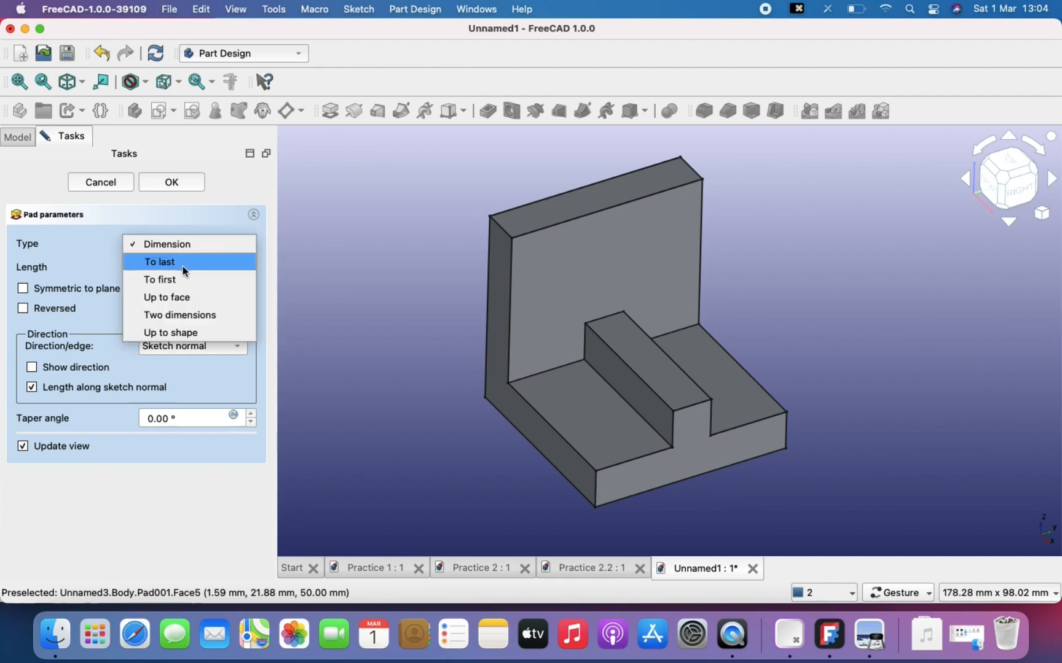
click(186, 299)
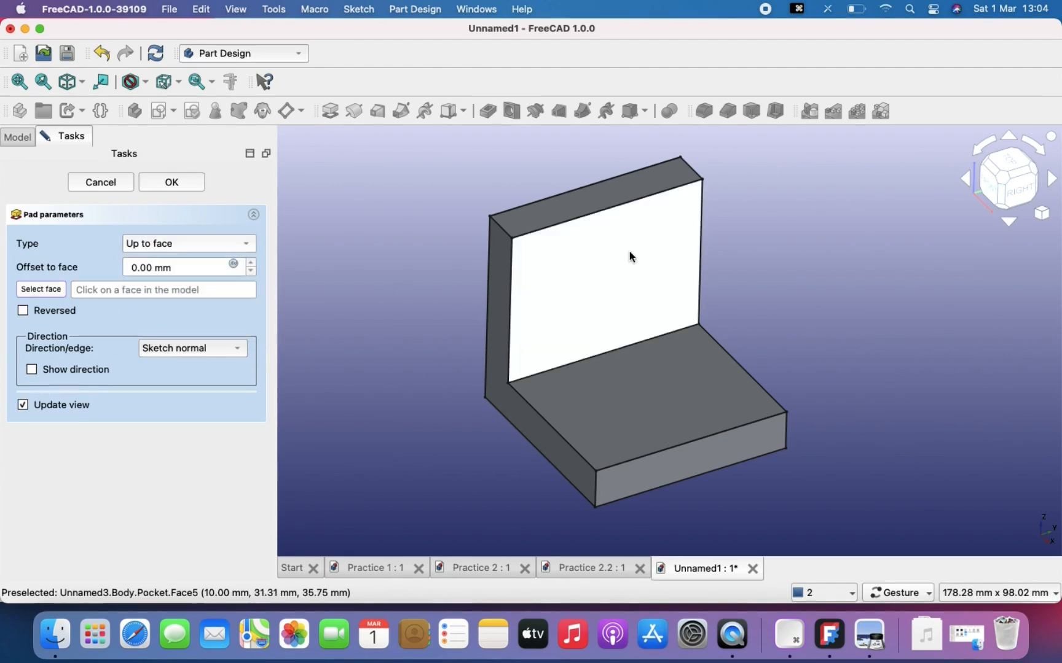
click(592, 190)
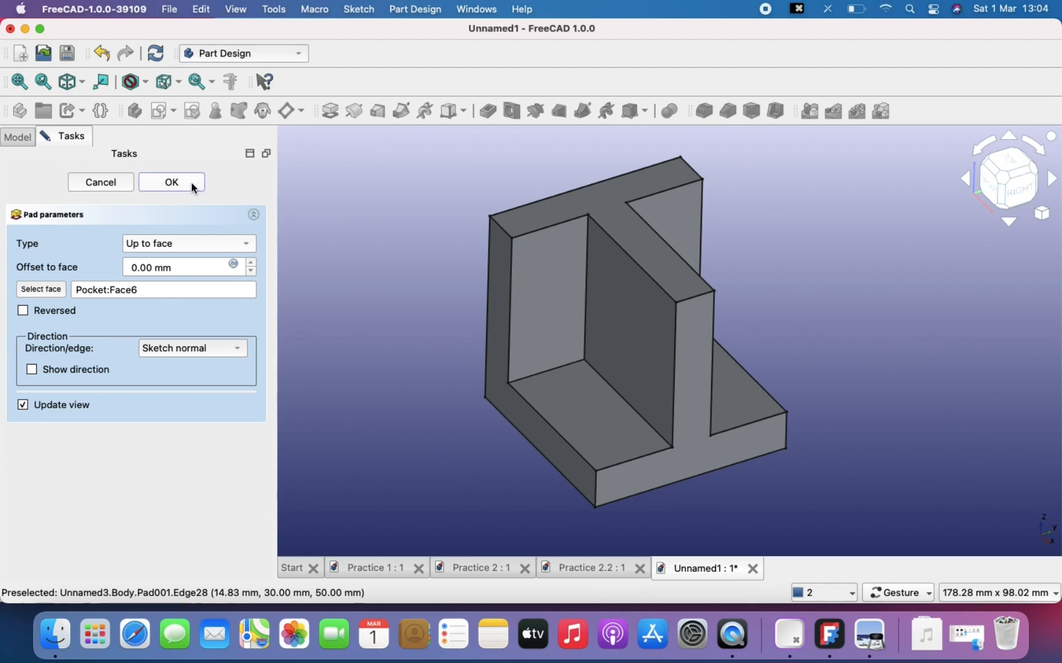
Accept the rib's pad up to the upright's top face and inspect the block from several angles
click(172, 182)
scroll(520, 373, down, 2)
mouse_move(608, 509)
mouse_down()
mouse_move(718, 502)
mouse_move(595, 493)
mouse_up()
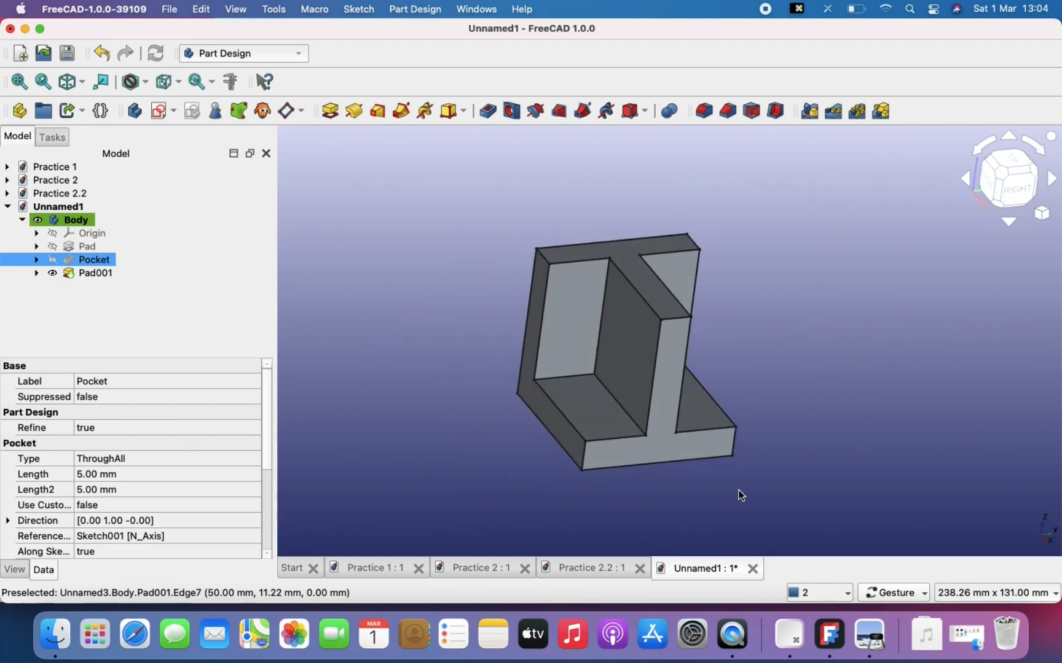
scroll(738, 491, down, 1)
scroll(738, 490, up, 3)
scroll(667, 412, up, 1)
right_drag(675, 412, 735, 413)
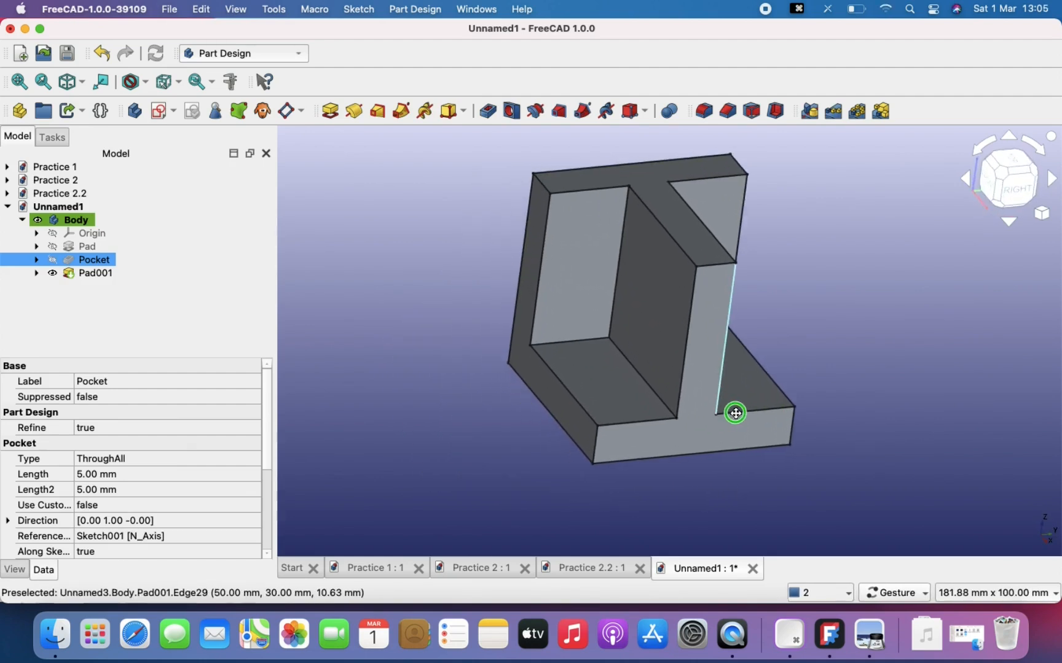
drag(630, 433, 733, 416)
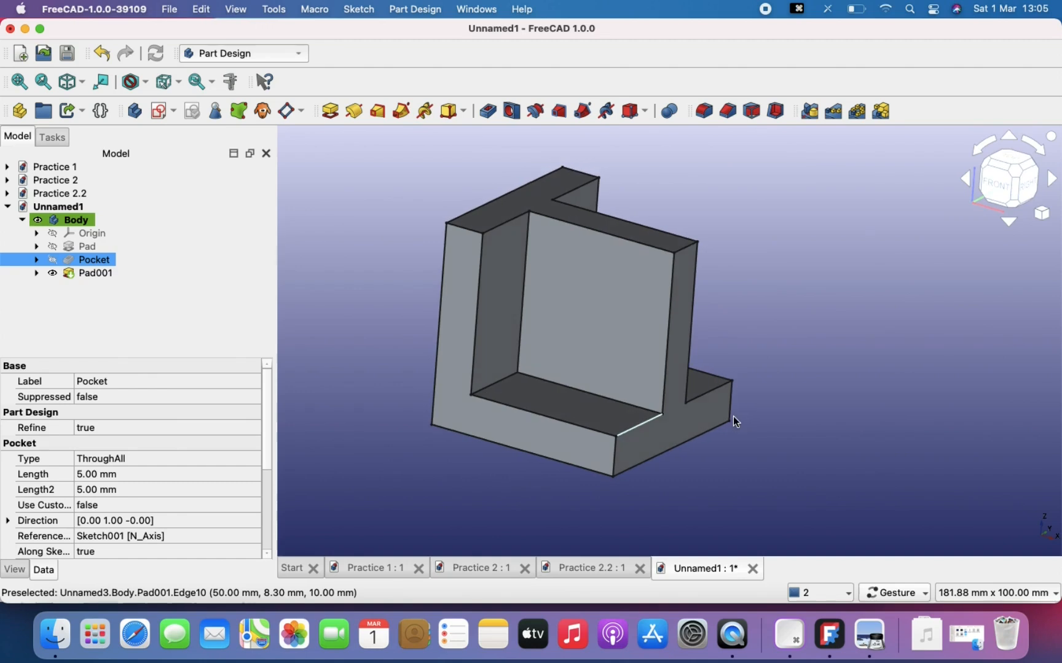
Check the rib's slope in the Block 003 drawing in Preview, then return to FreeCAD and start a sketch on the rib's front side face
click(869, 634)
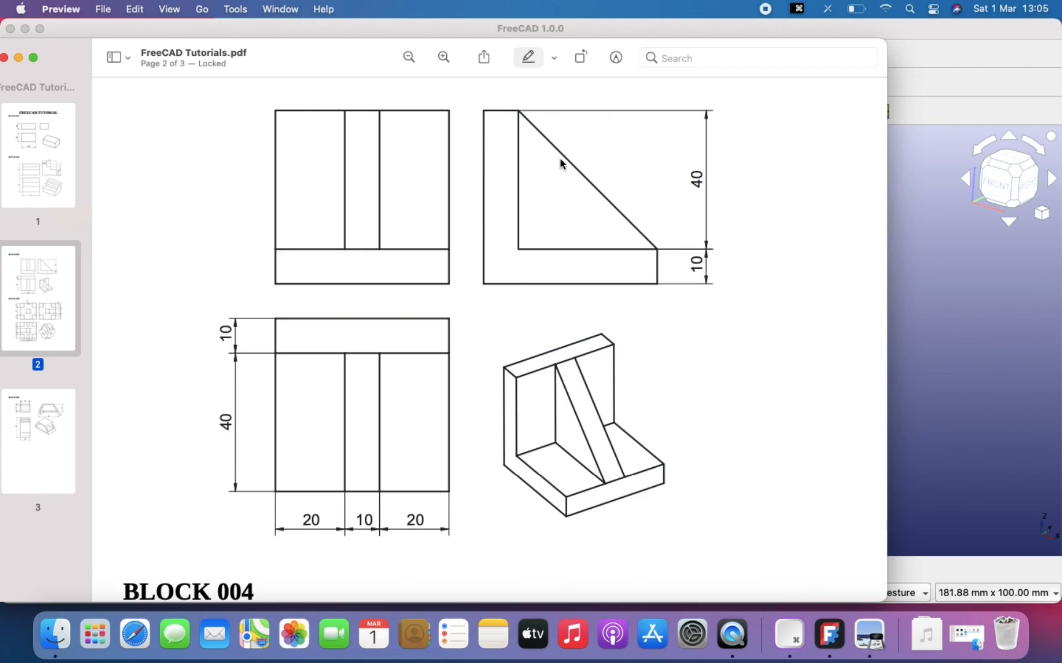
click(932, 412)
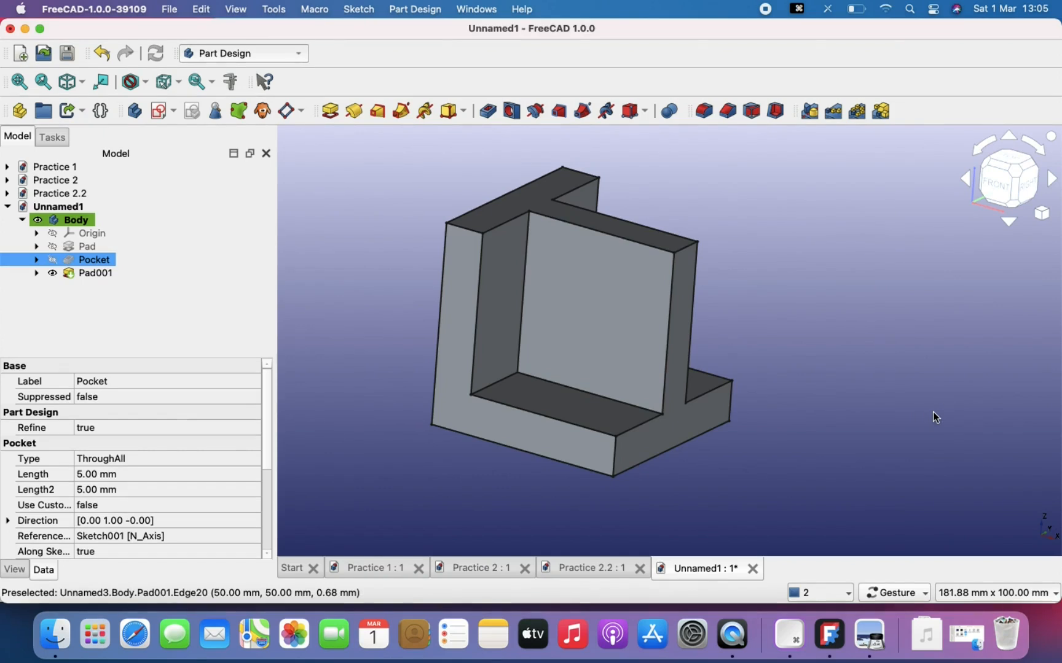
click(627, 292)
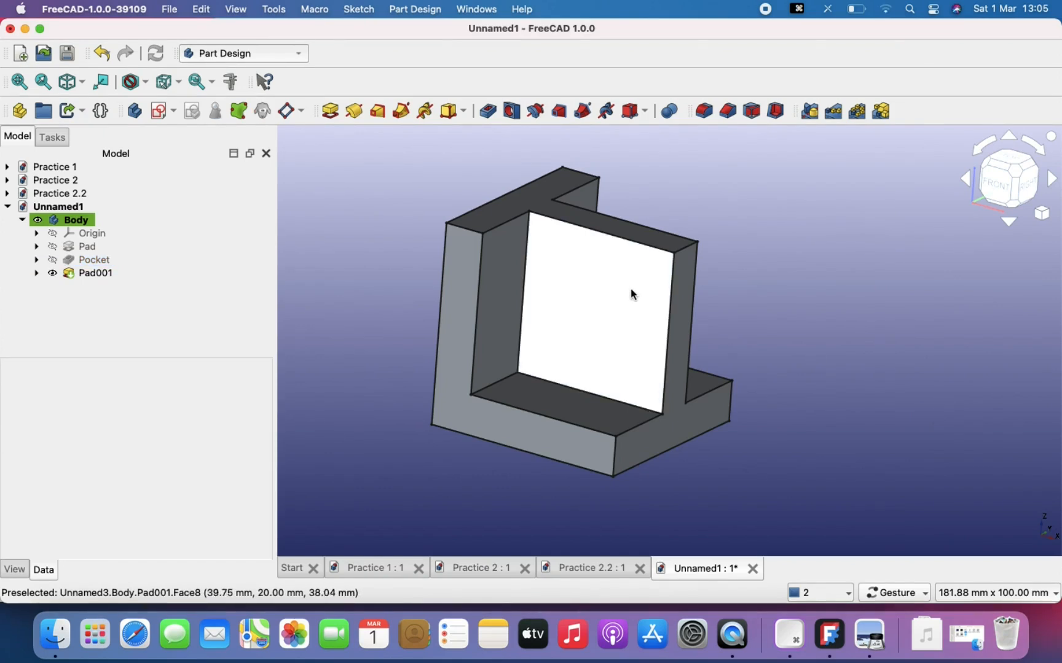
click(589, 292)
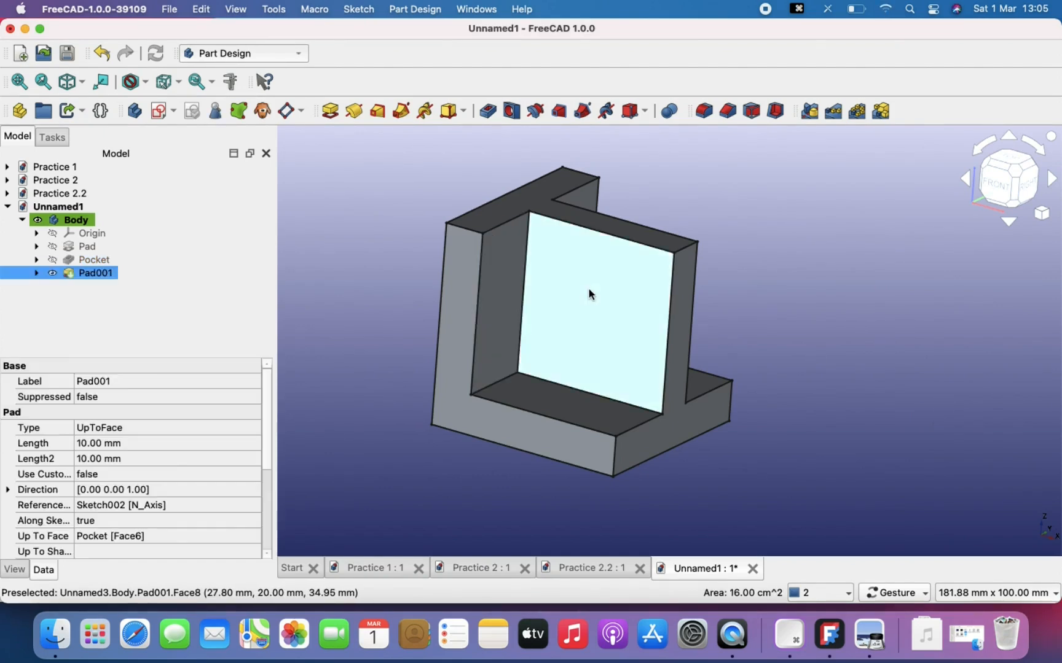
click(162, 112)
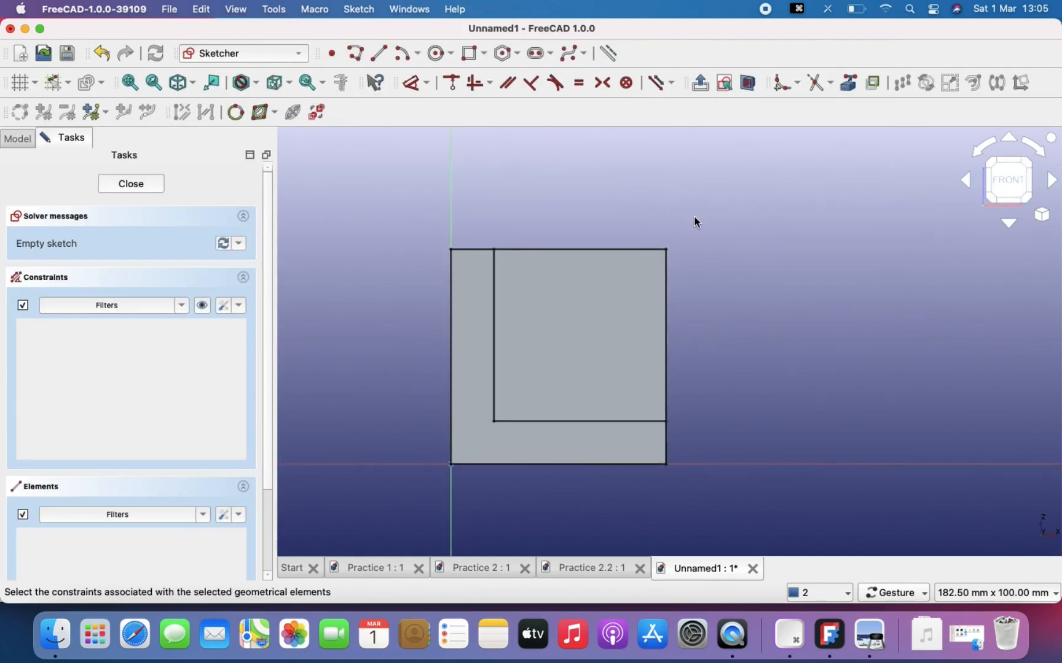
Link the rib face's top edge and outer vertical edge into the sketch as external geometry
scroll(623, 300, up, 3)
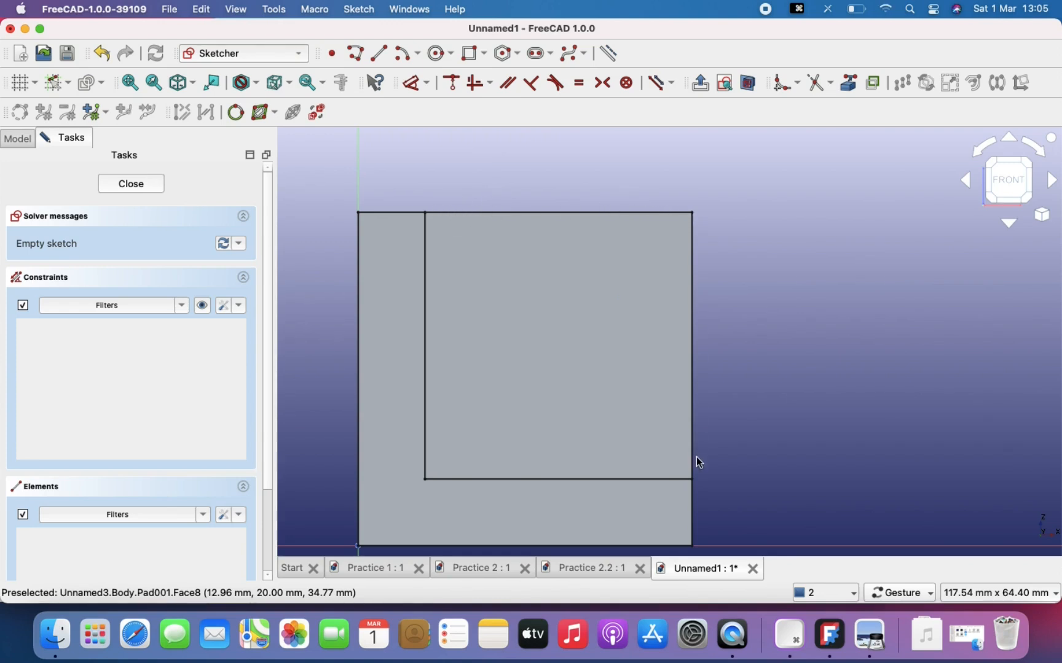
click(849, 83)
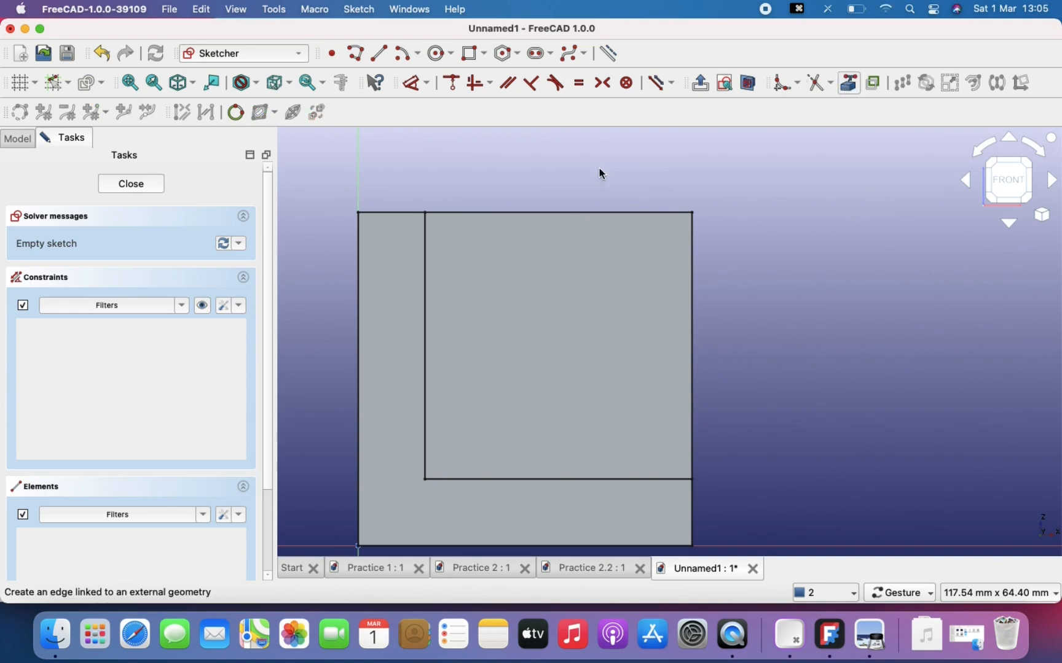
click(532, 213)
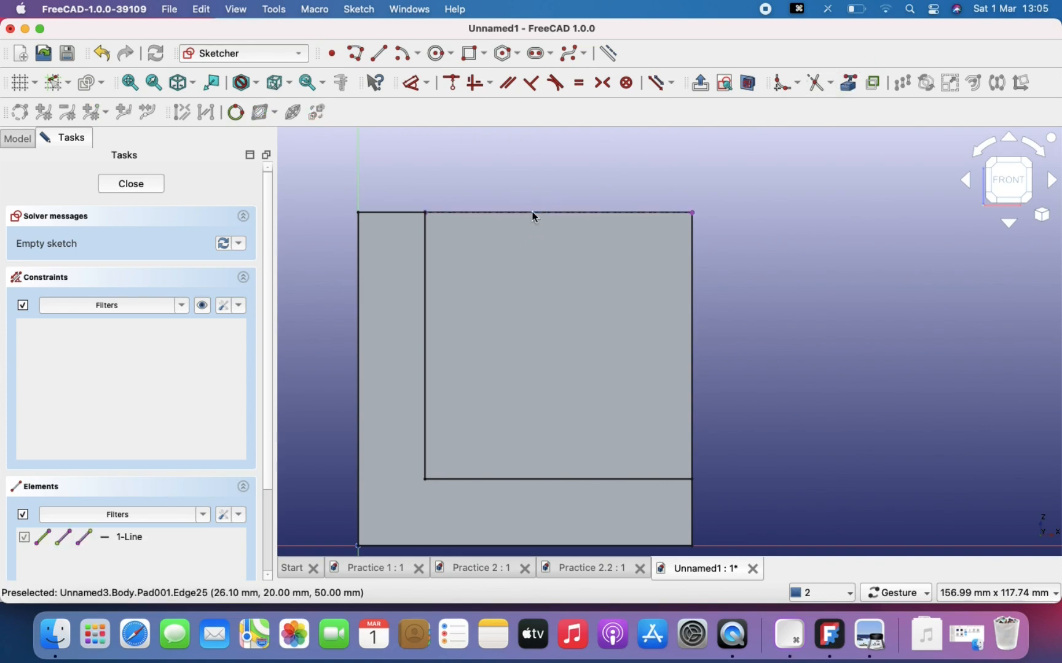
click(693, 289)
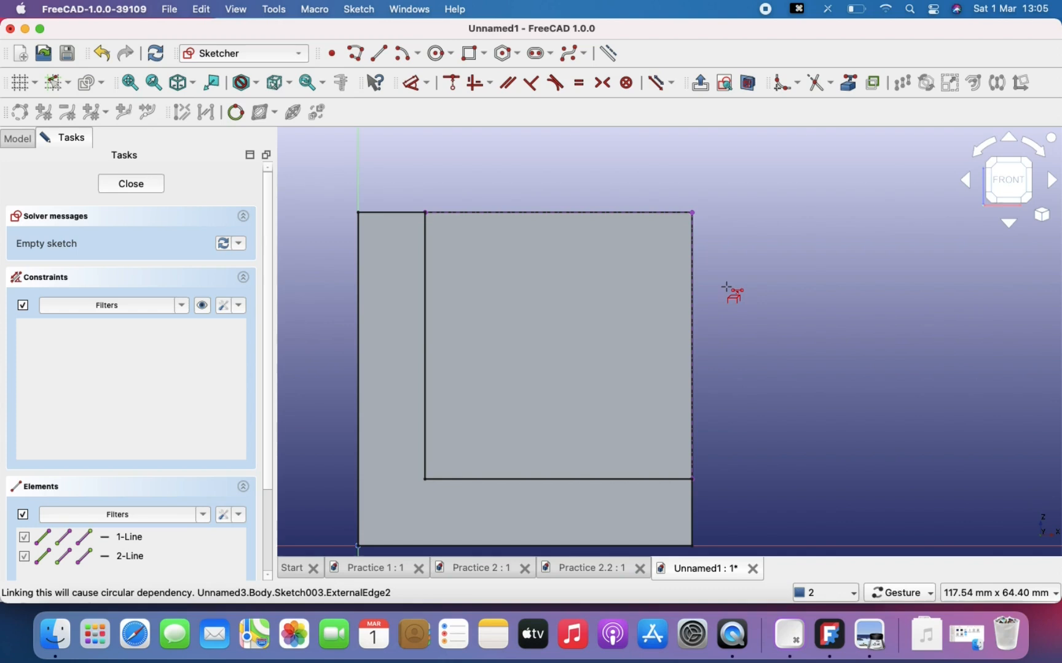
Draw a closed polyline triangle through the rib face's upper inner, upper outer and lower outer corners, and close the sketch
click(356, 54)
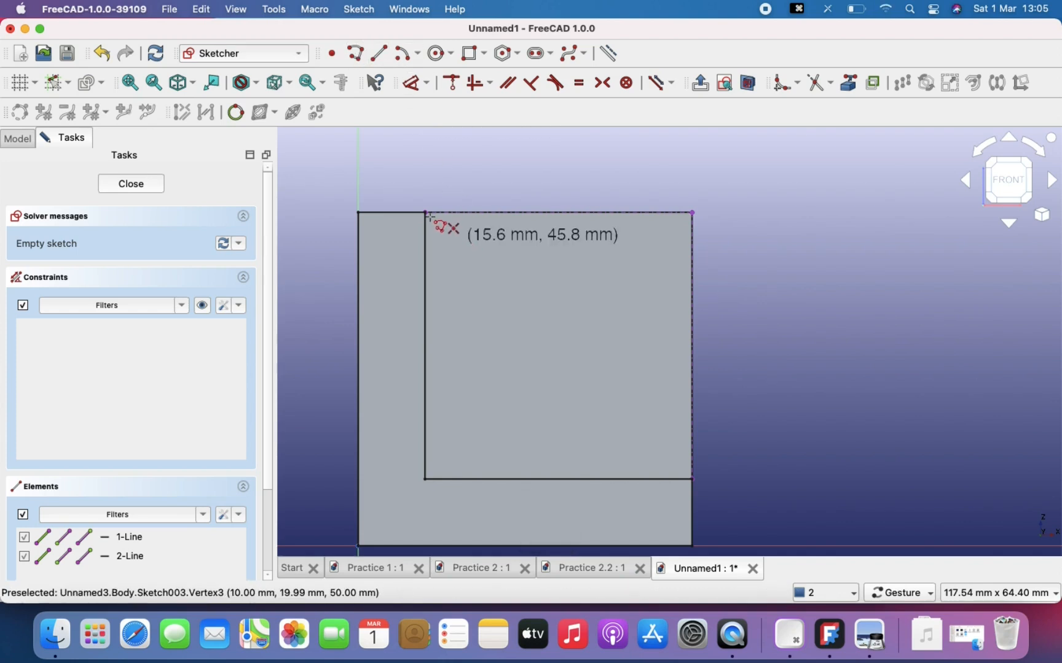
click(426, 213)
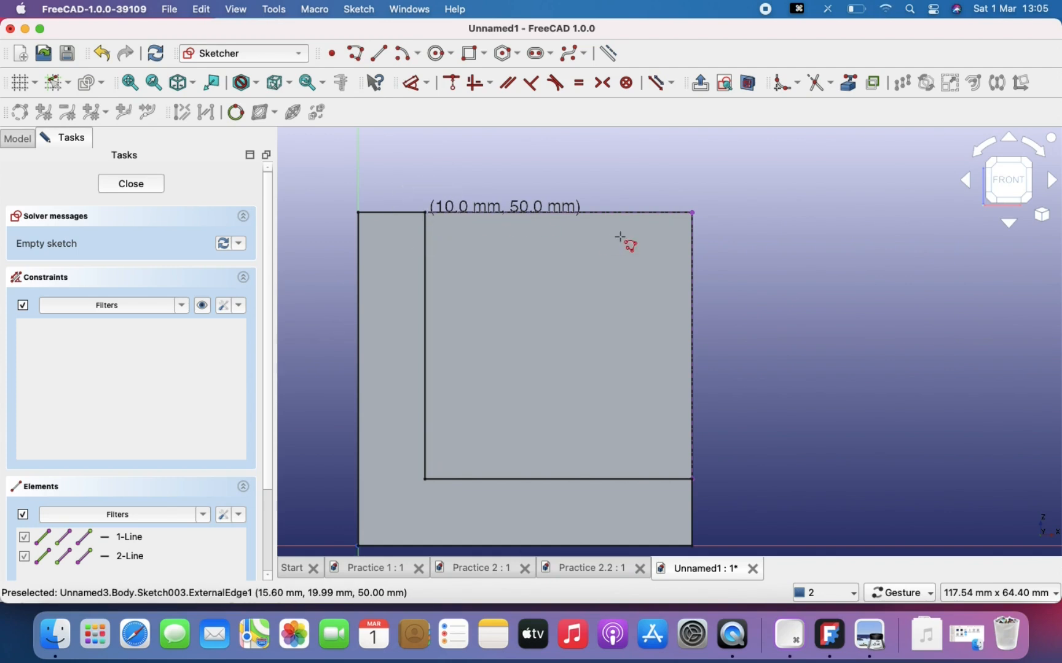
click(693, 213)
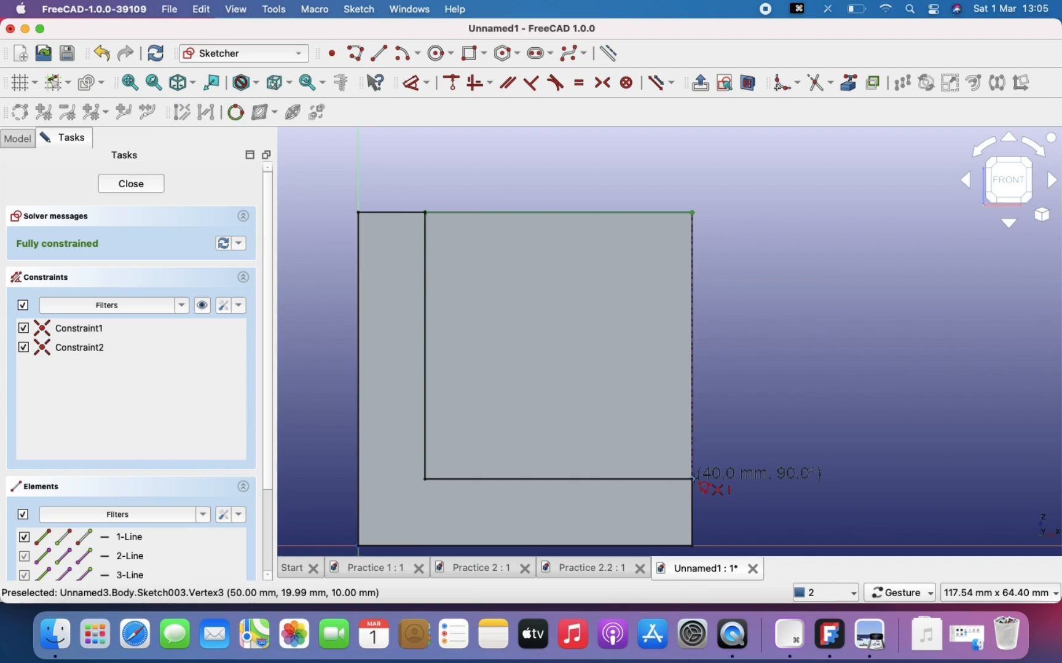
click(692, 479)
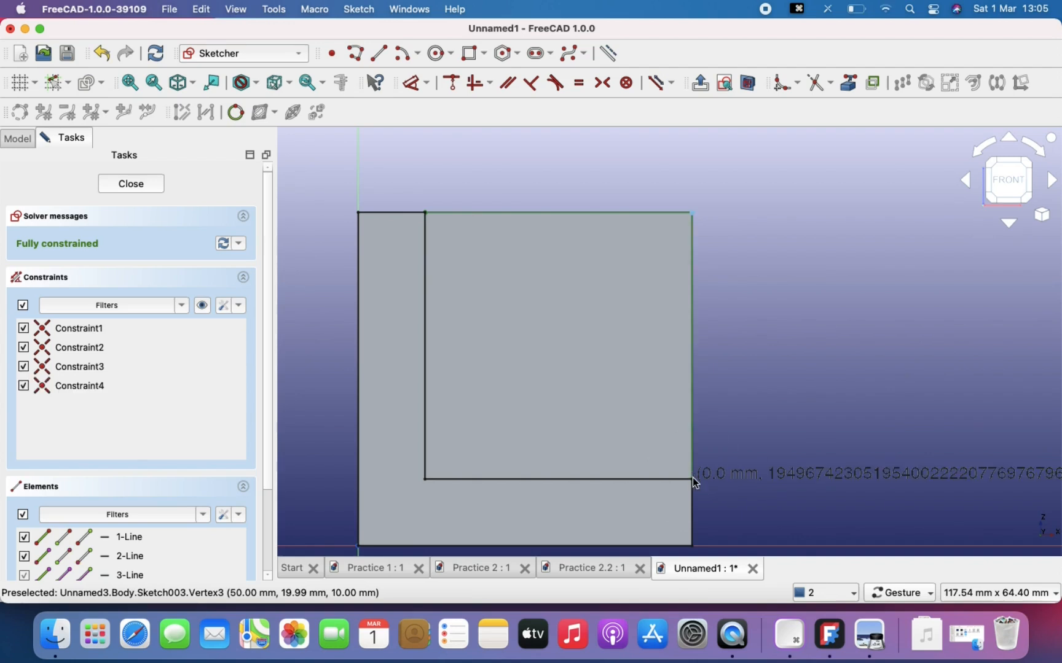
click(427, 212)
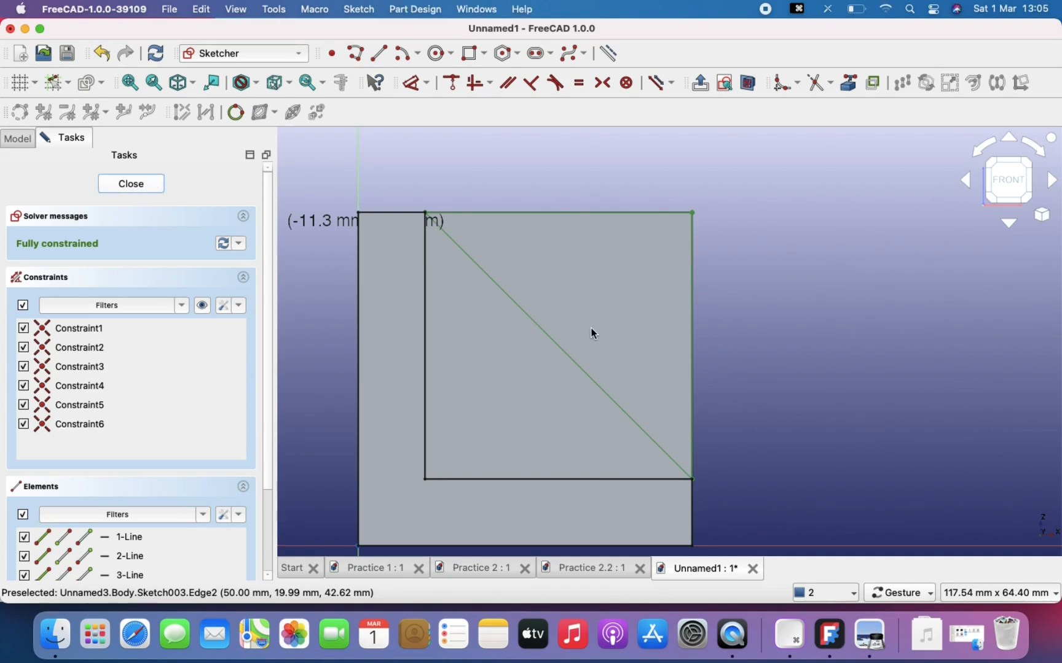
Pocket the triangle with type Up to face, ending at the rib's opposite side face, to leave a sloped rib
right_drag(628, 341, 625, 392)
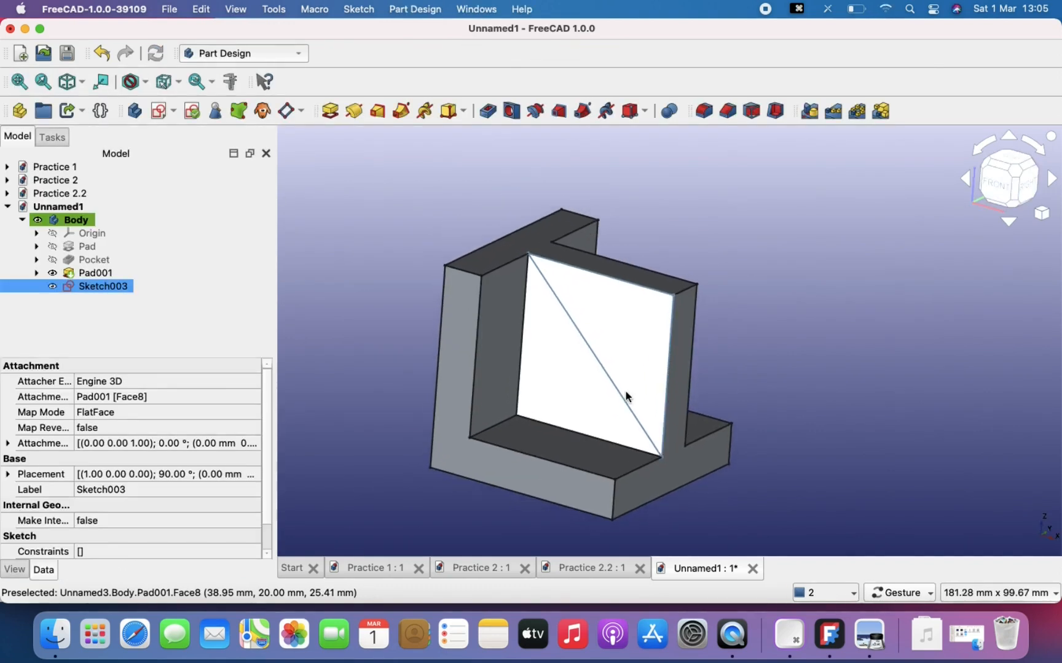
scroll(626, 392, up, 2)
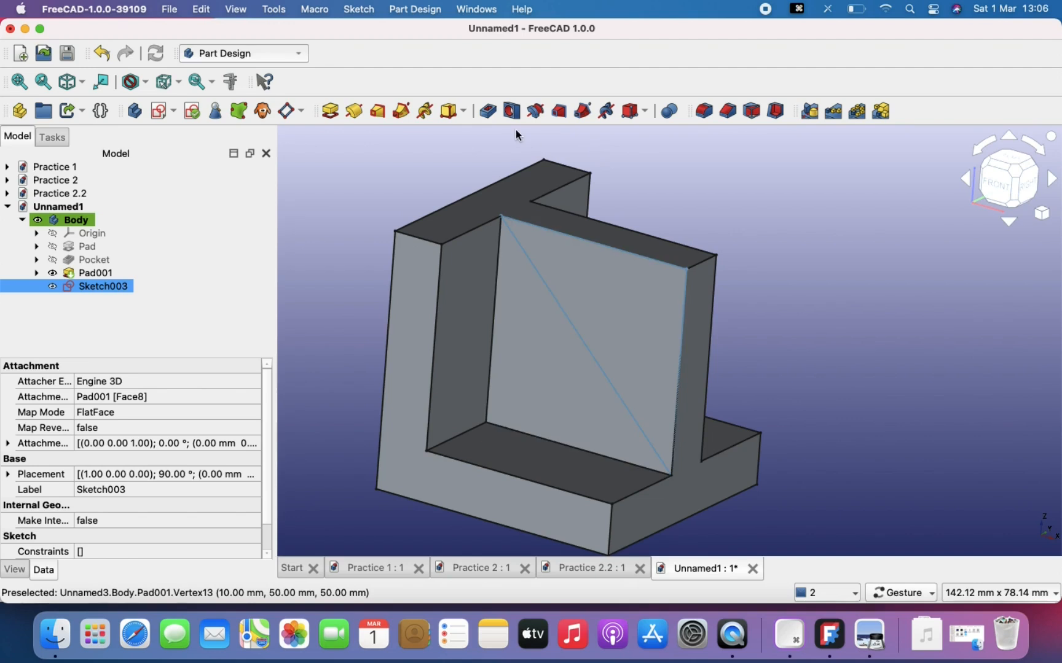
click(486, 113)
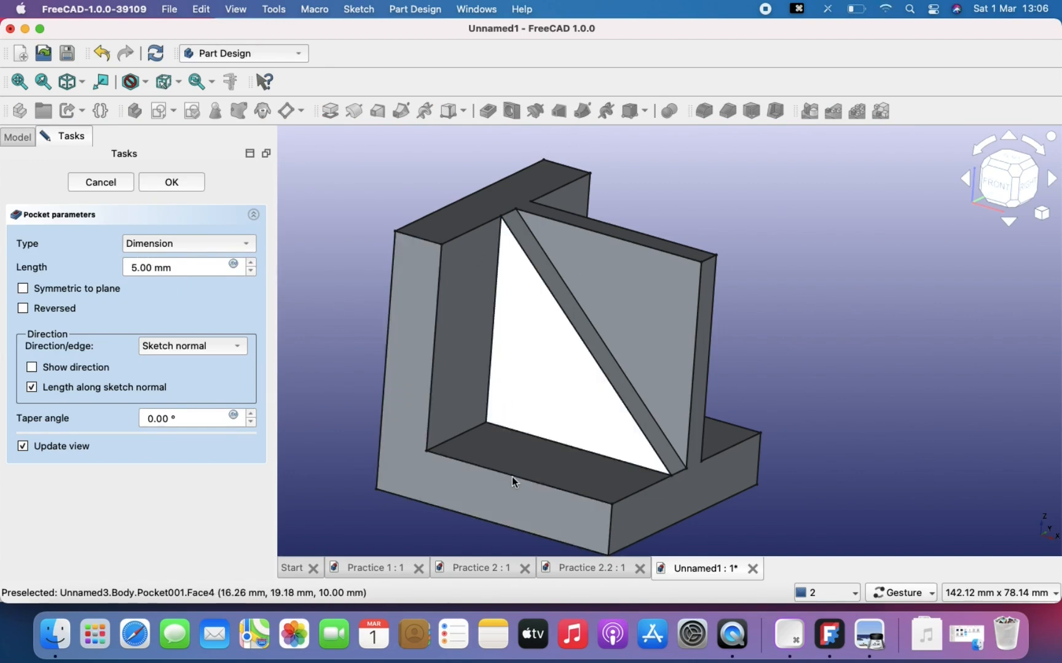
click(677, 407)
drag(601, 421, 443, 415)
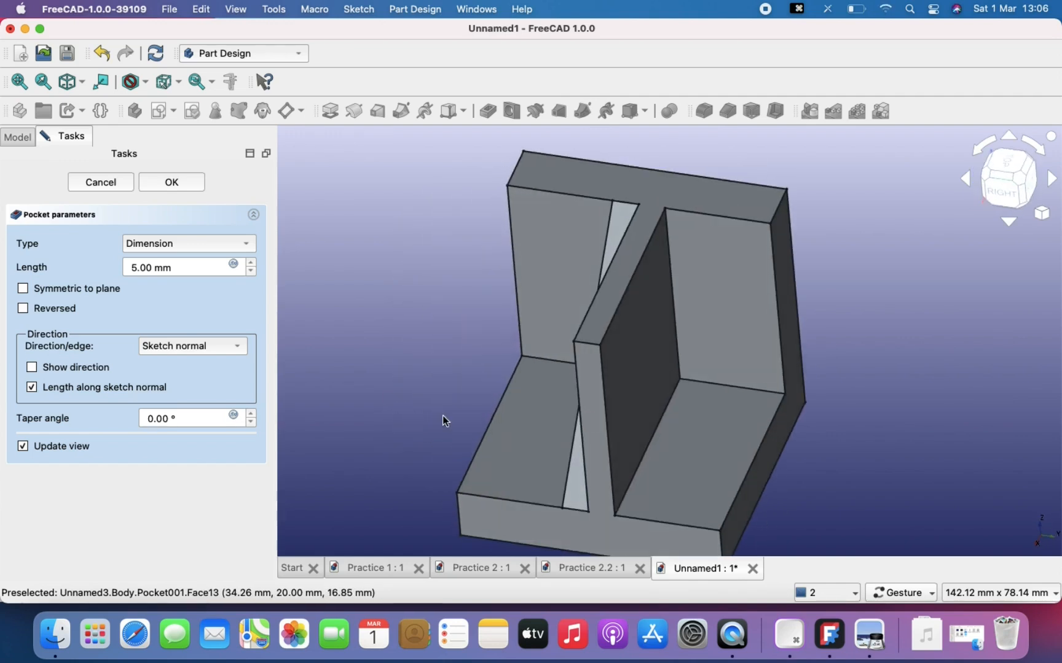
click(166, 249)
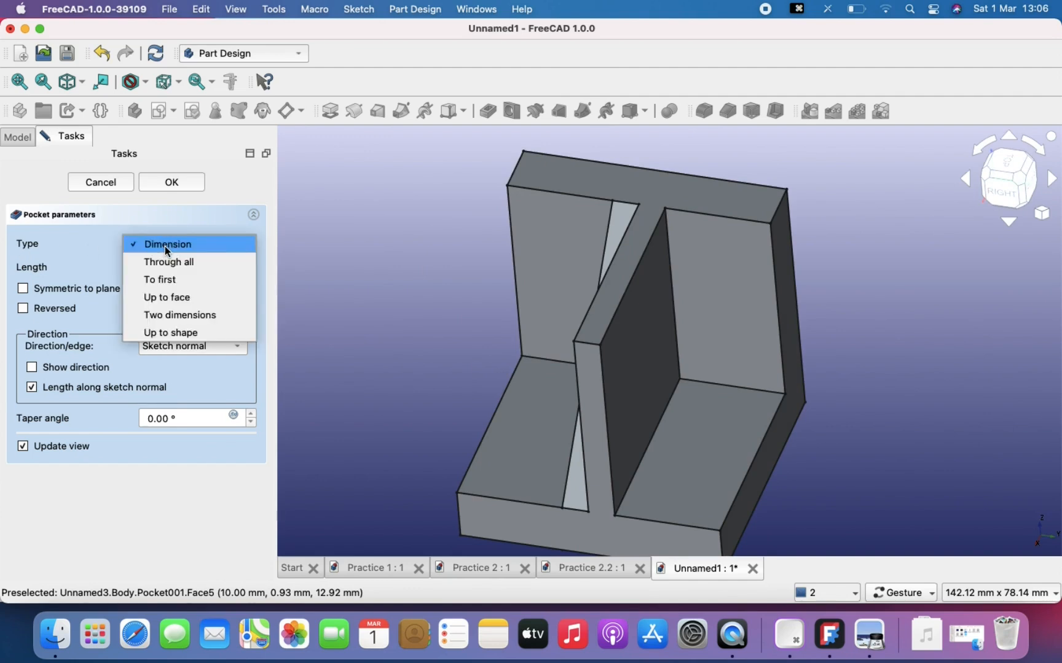
click(195, 300)
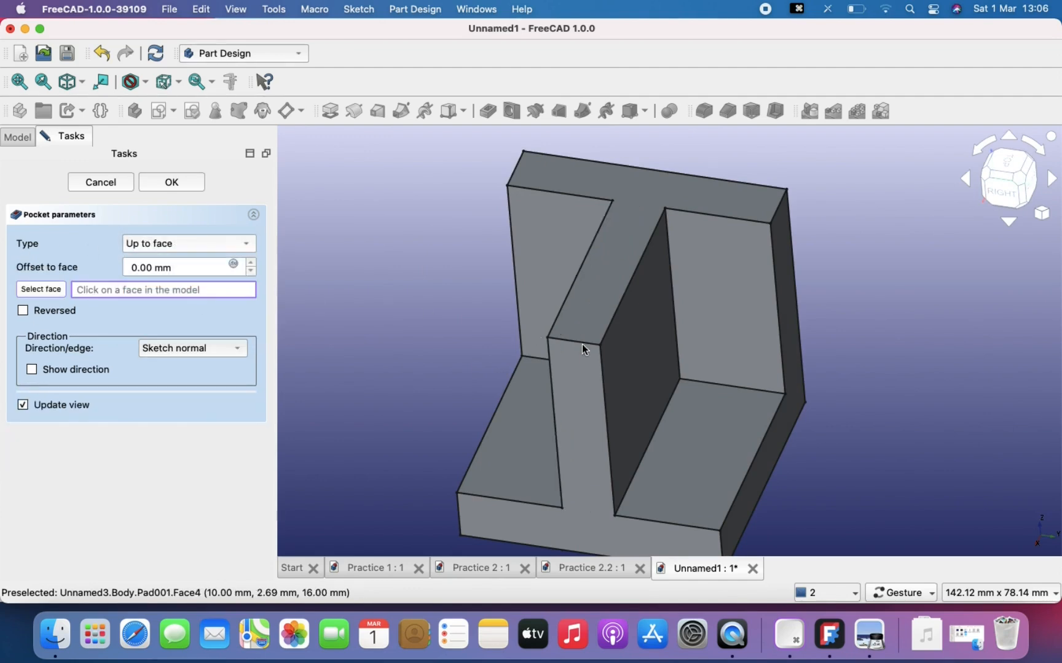
click(647, 348)
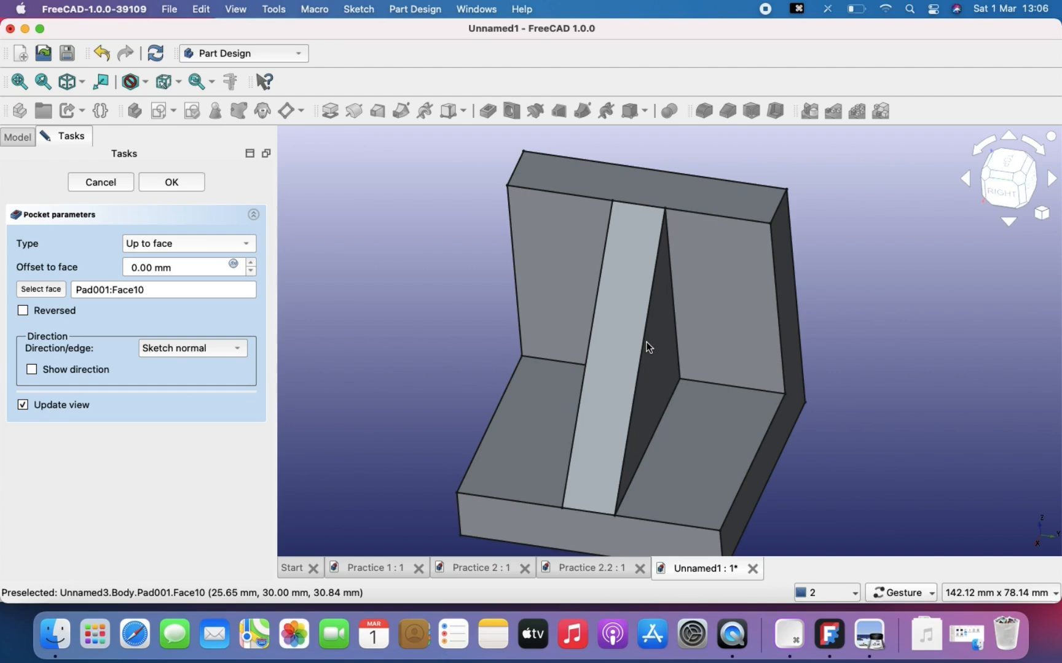
click(171, 182)
Inspect the finished block and set the standard isometric view
drag(681, 430, 848, 393)
scroll(849, 393, down, 3)
right_drag(815, 369, 761, 320)
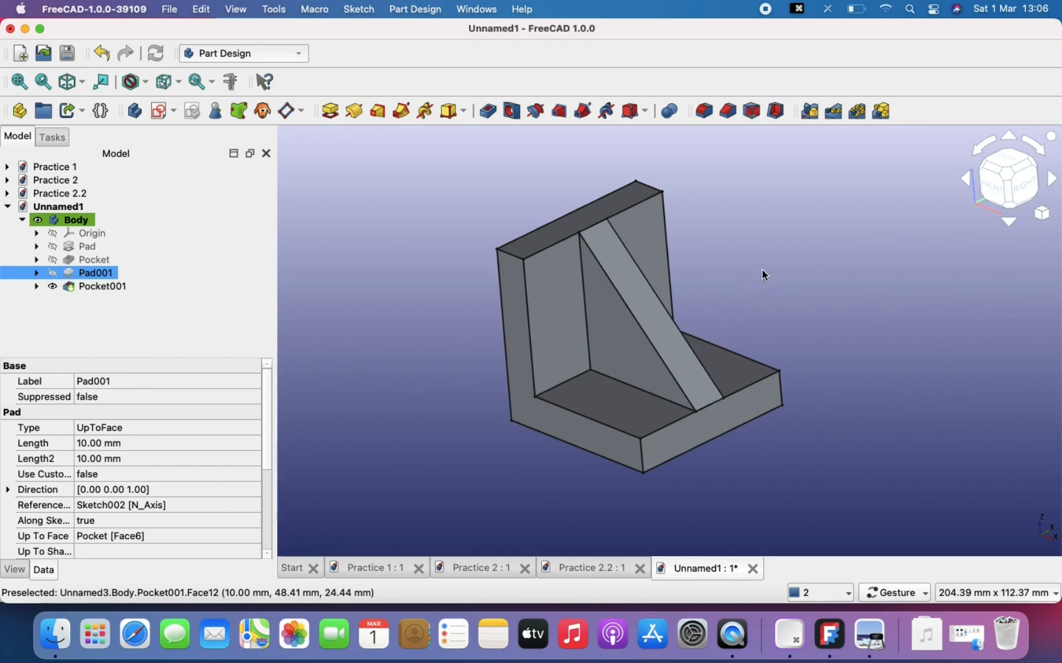
right_click(777, 215)
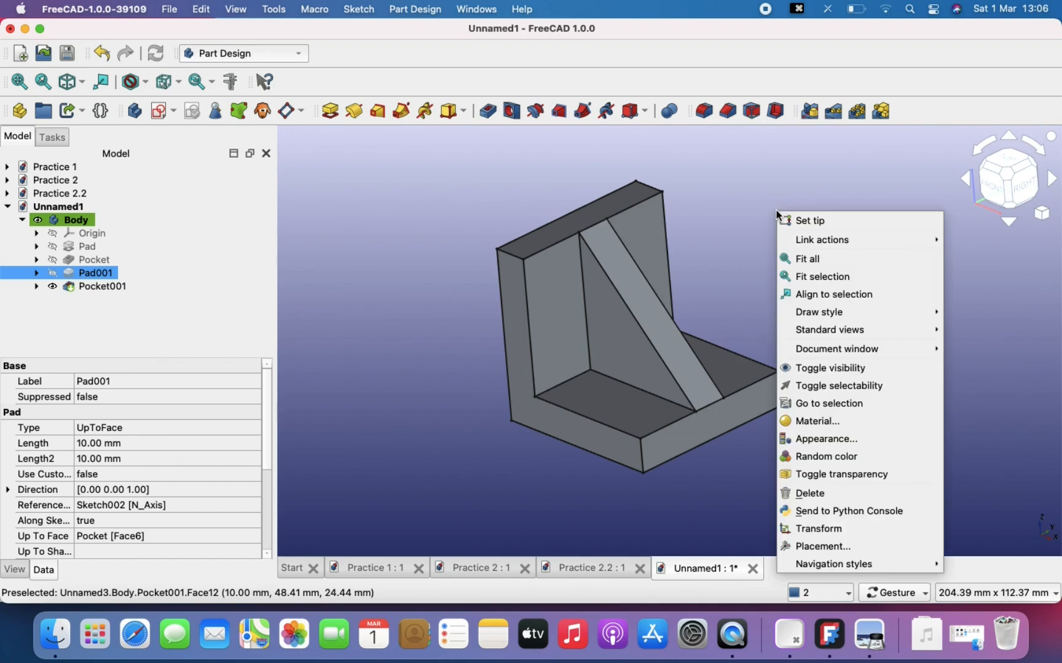
click(741, 195)
right_click(977, 250)
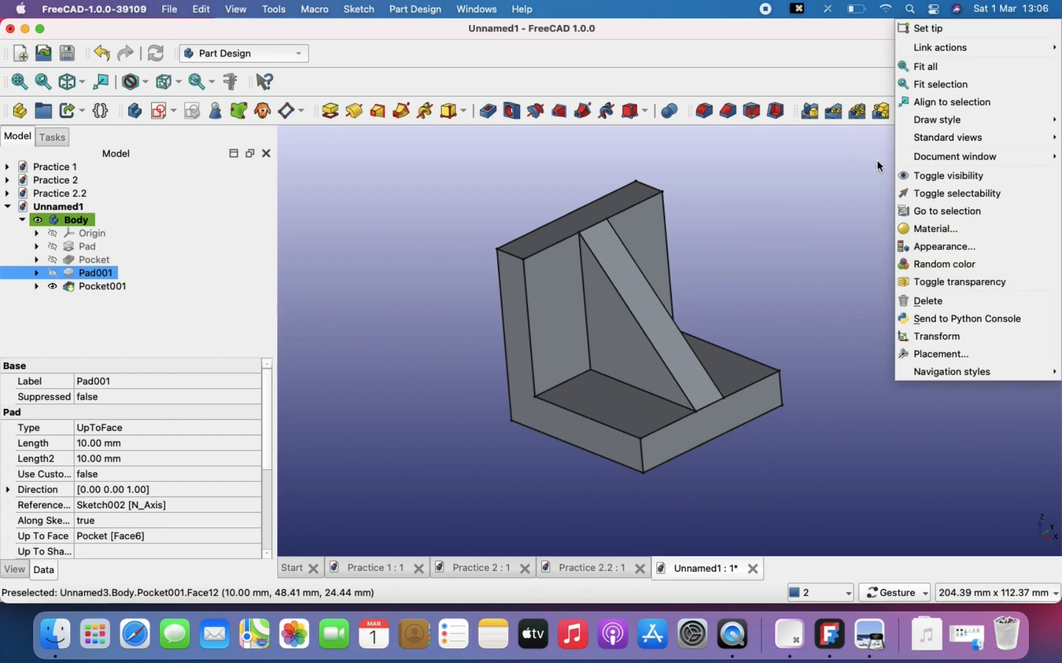
mouse_move(959, 156)
mouse_move(907, 123)
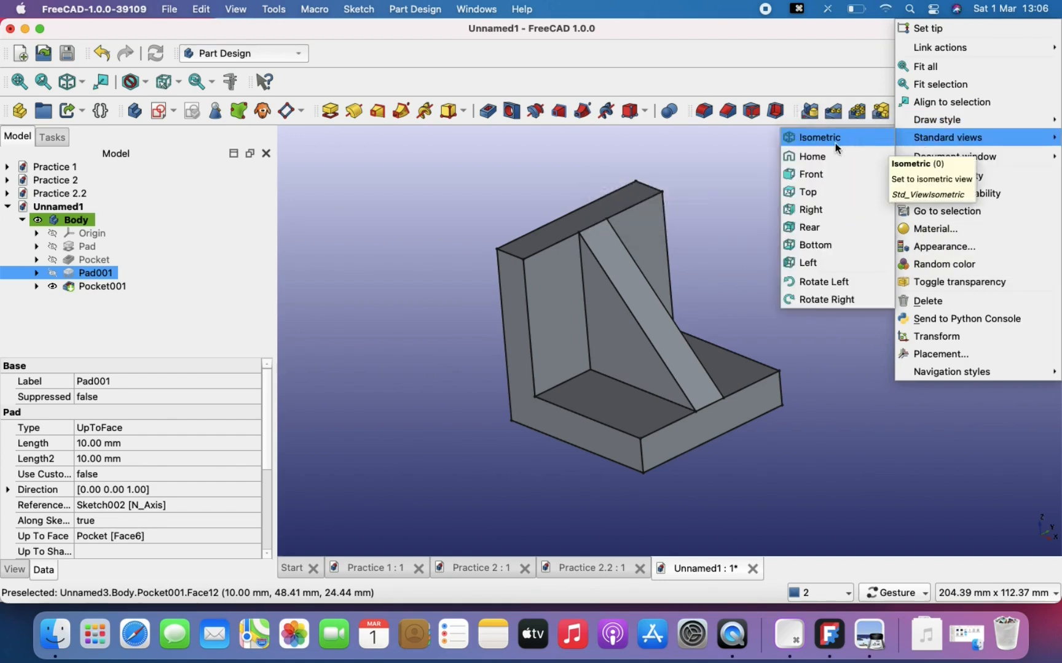
click(835, 142)
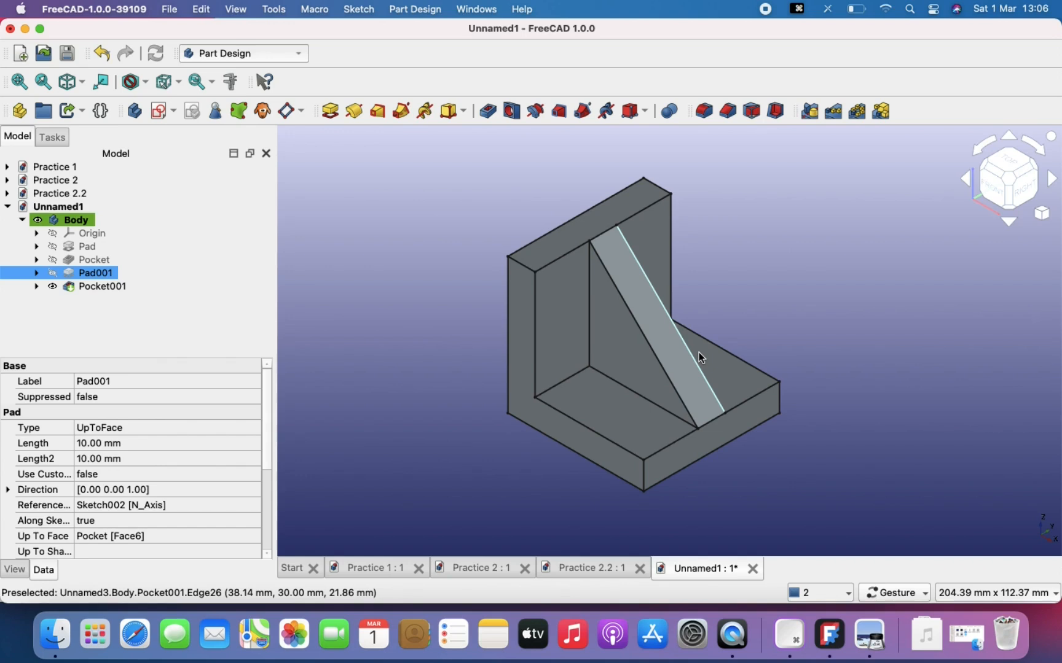
Review the block in the front, top, right and rear standard views, then return to the isometric view
key(0)
key(1)
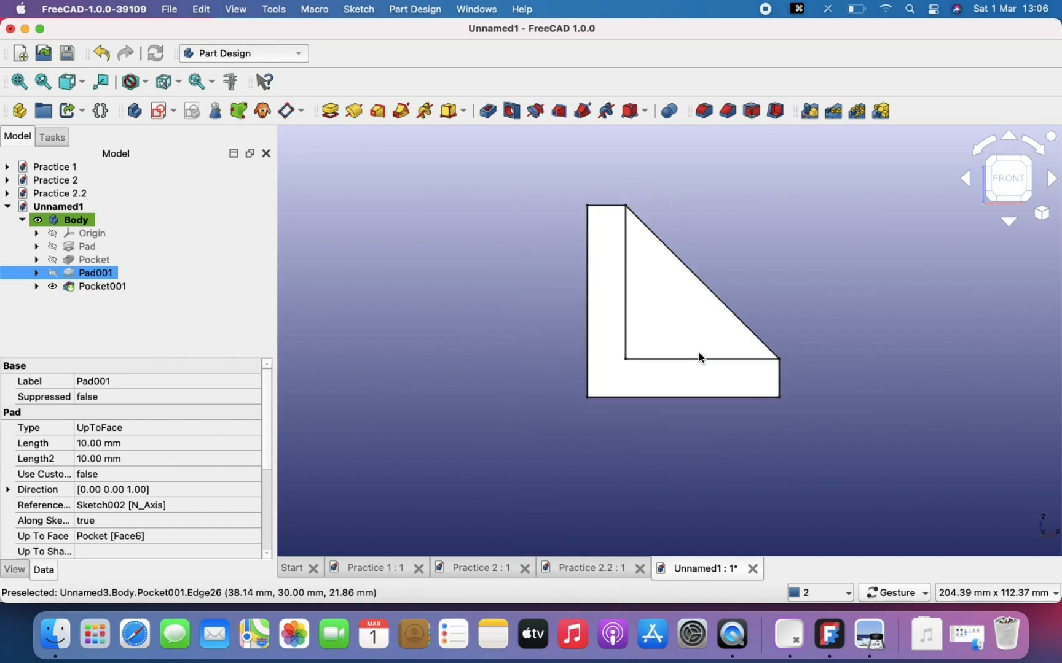
key(2)
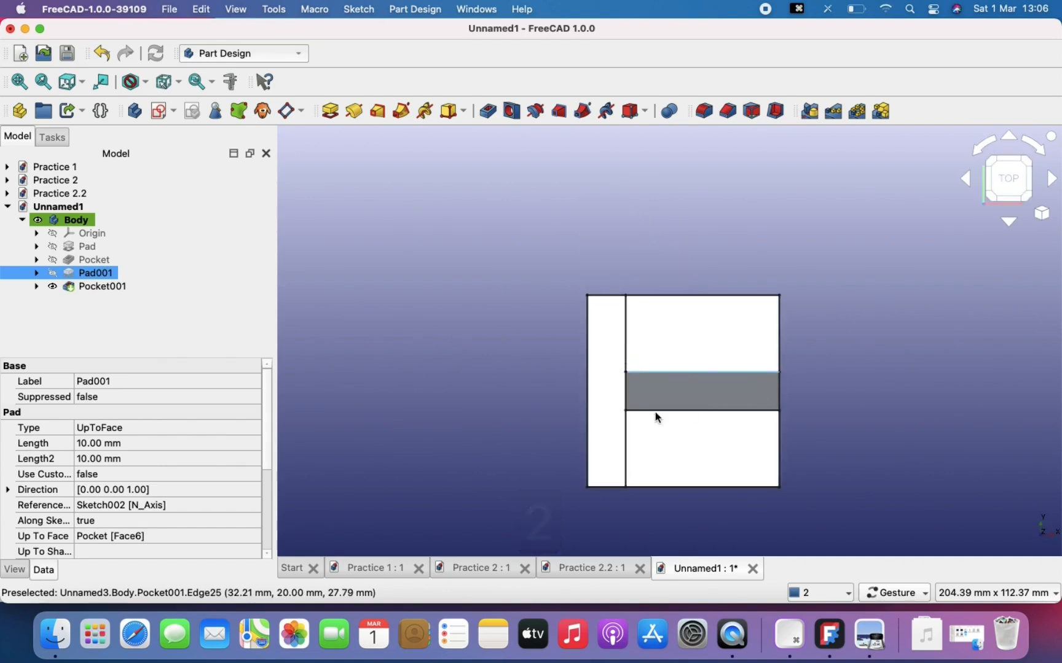
key(3)
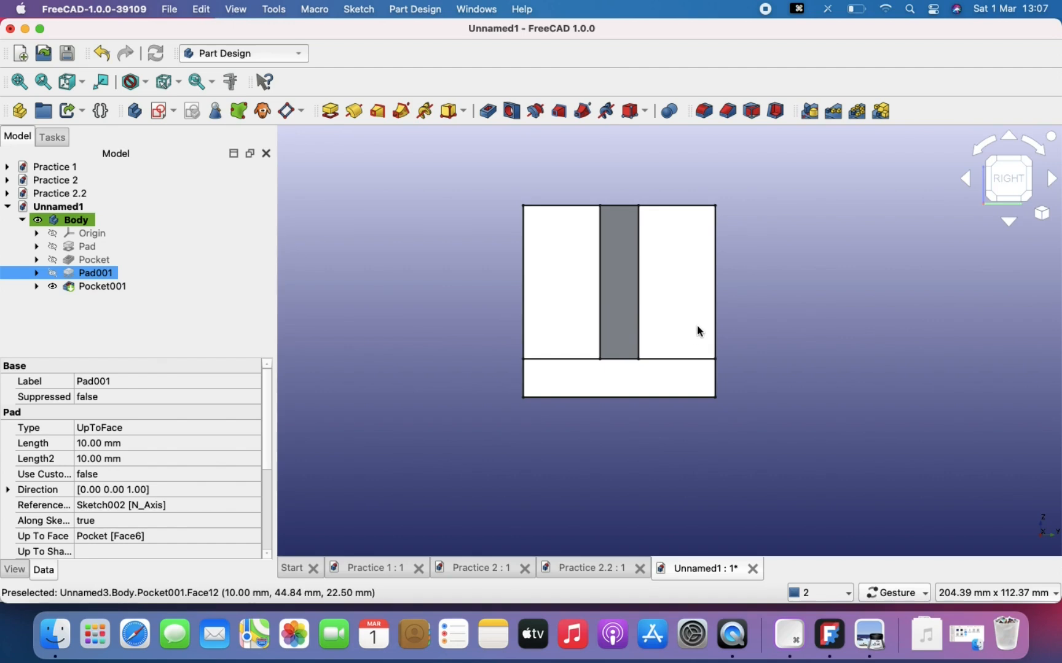
key(4)
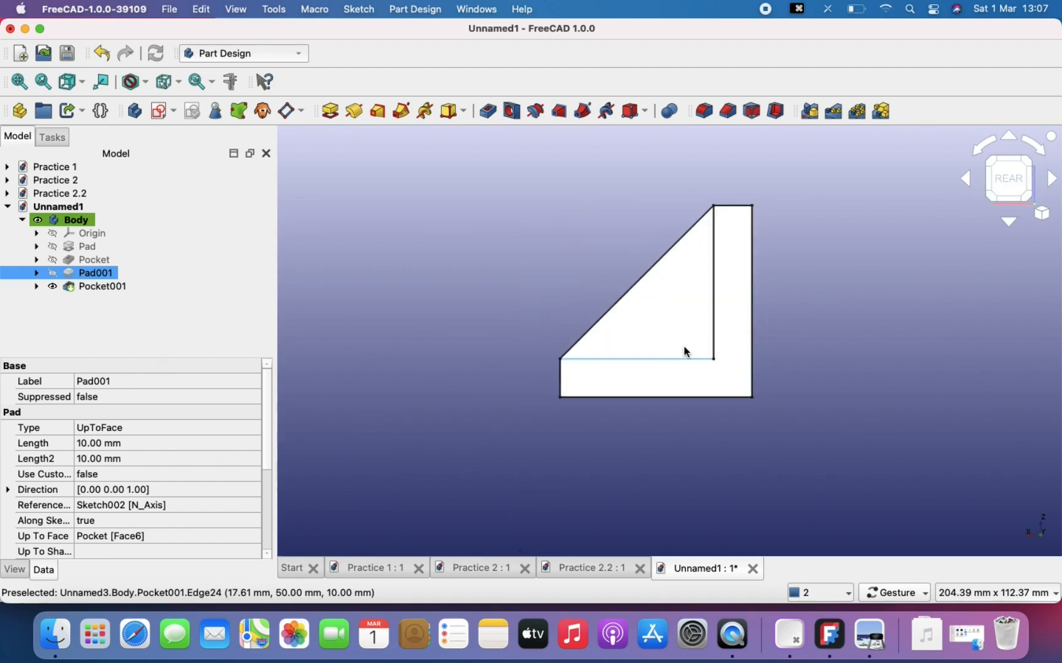
key(0)
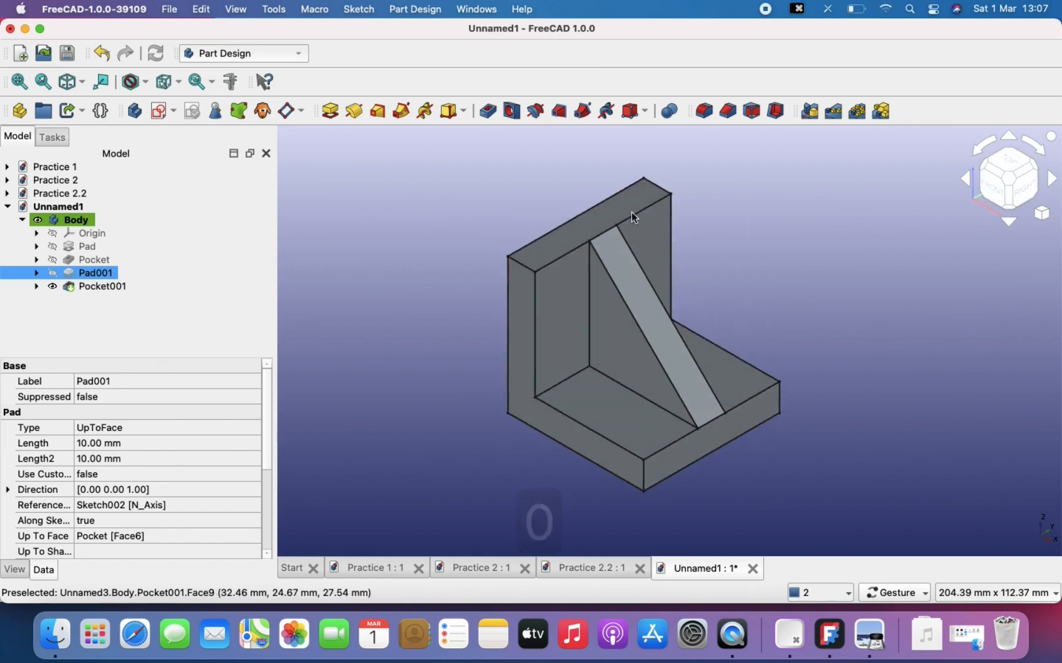
scroll(652, 264, up, 4)
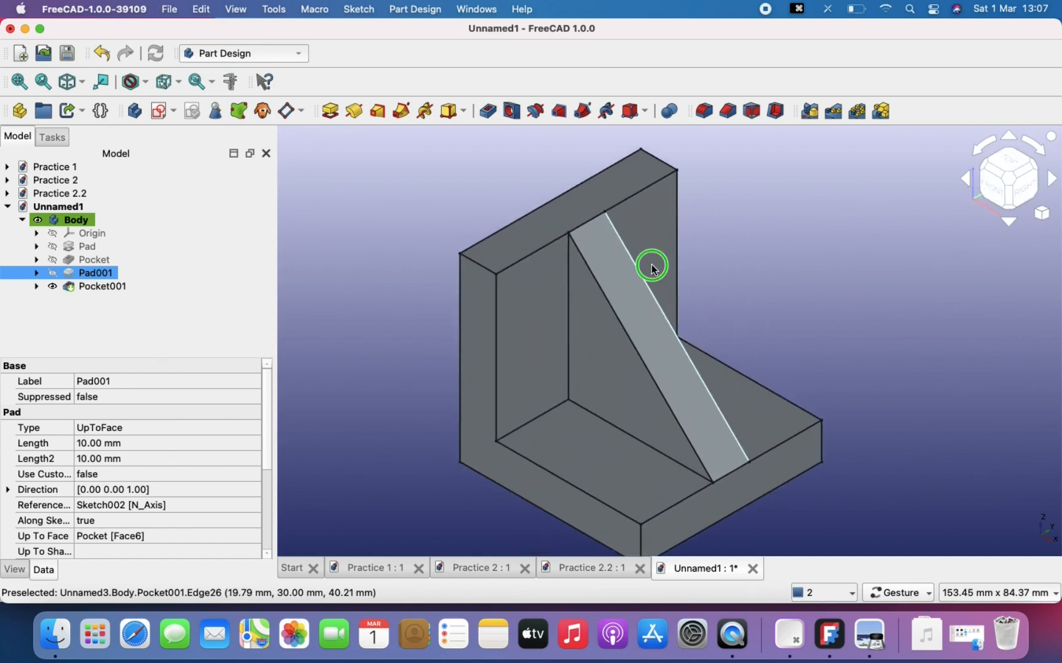
Save the finished block document in the FreeCAD folder under the name Practice 3
scroll(664, 252, down, 2)
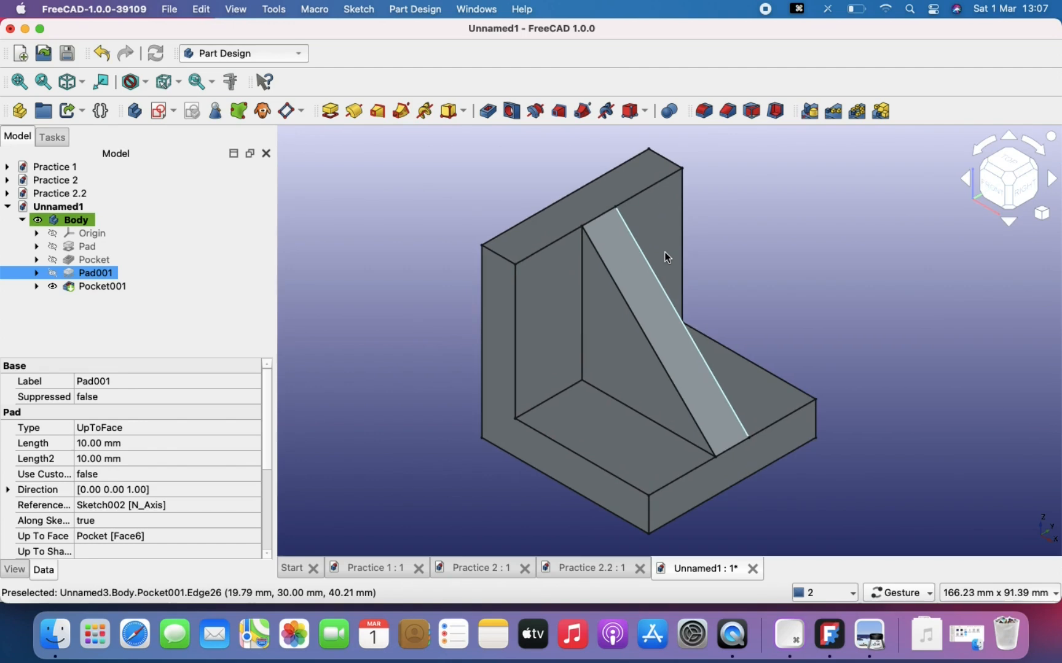
key(super+s)
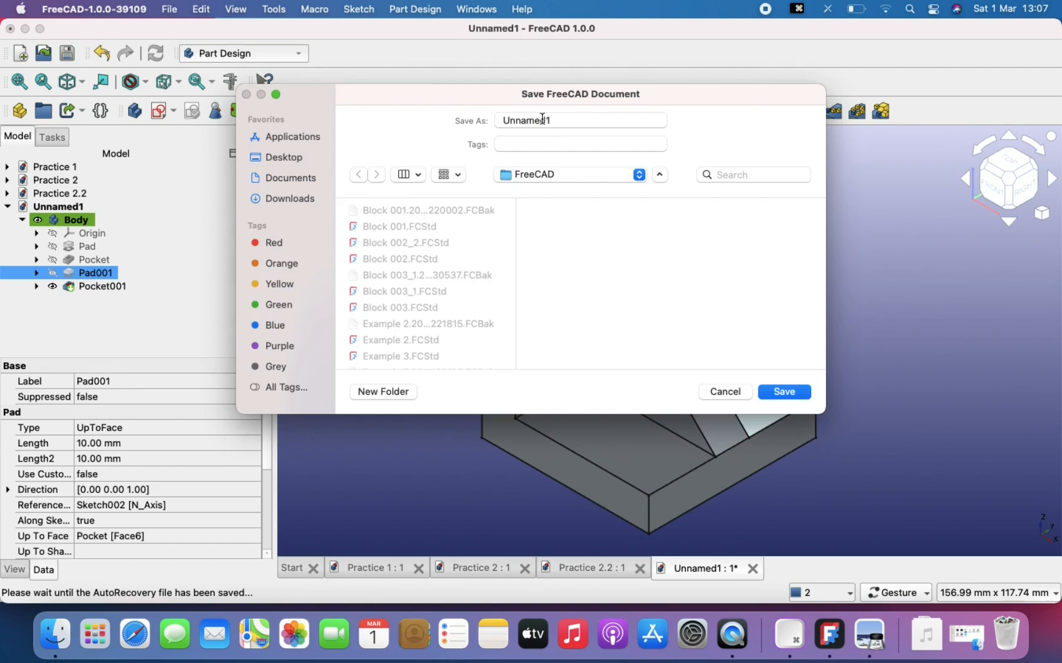
double_click(542, 119)
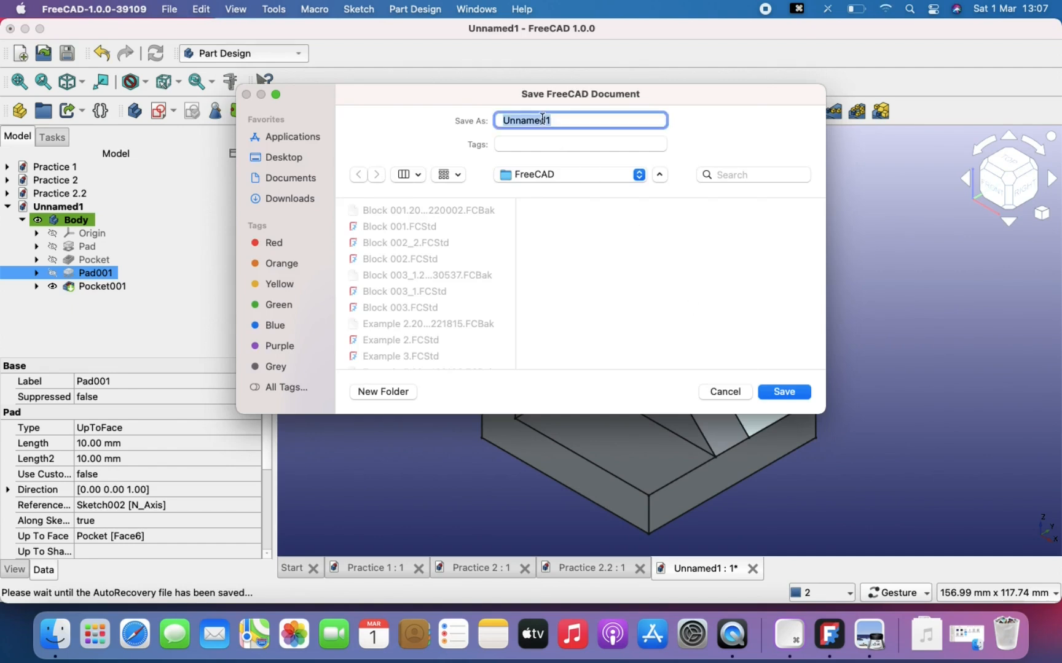
text(Practice 3)
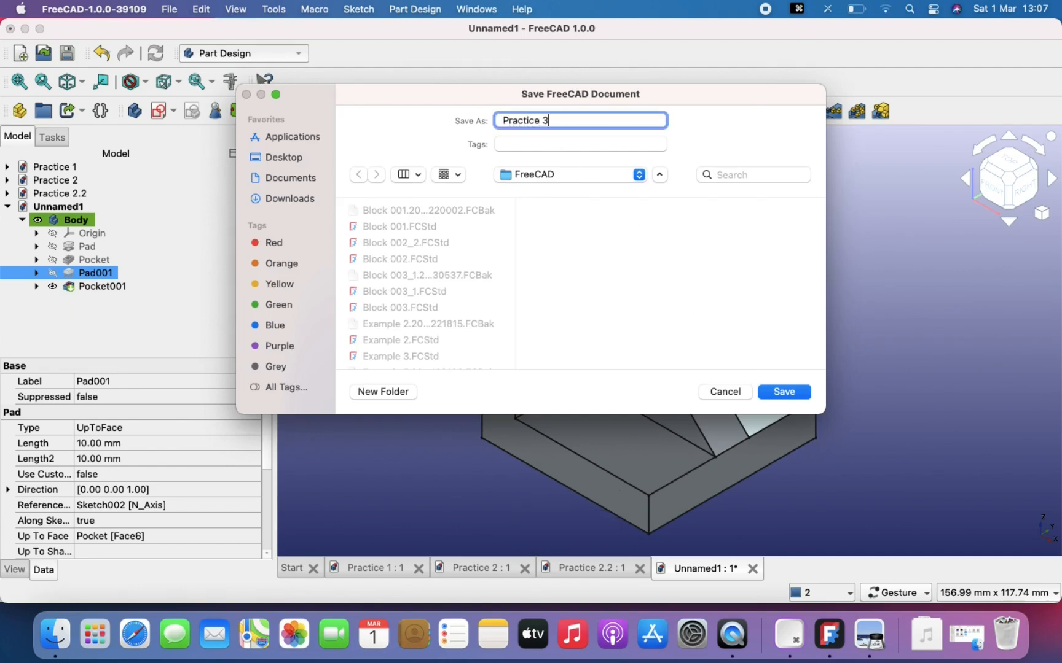
click(781, 388)
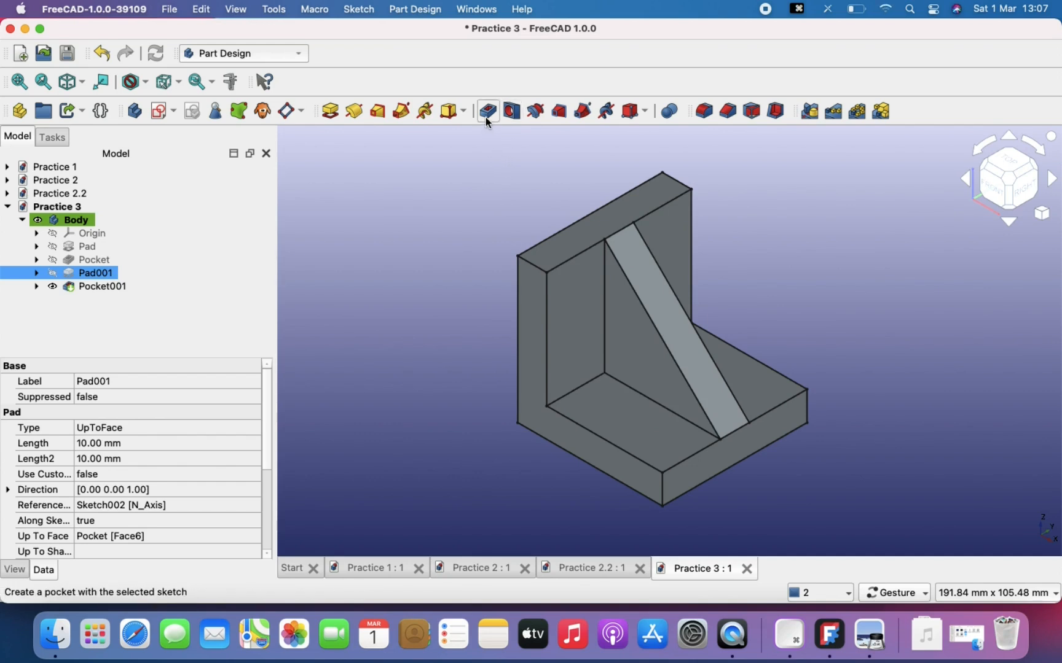
scroll(749, 304, down, 3)
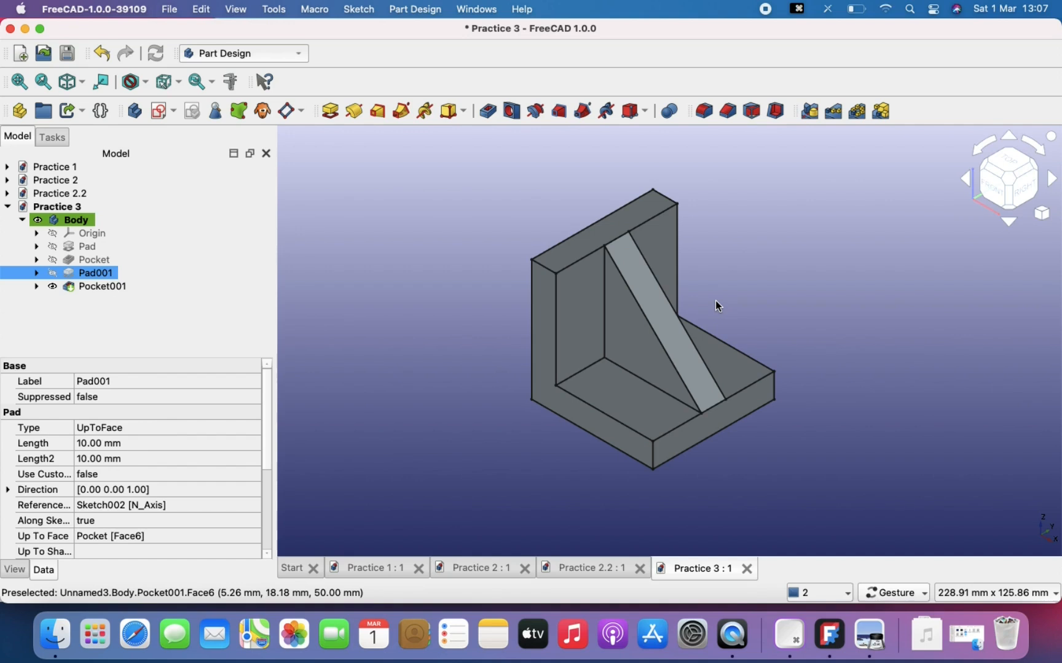
scroll(760, 348, up, 3)
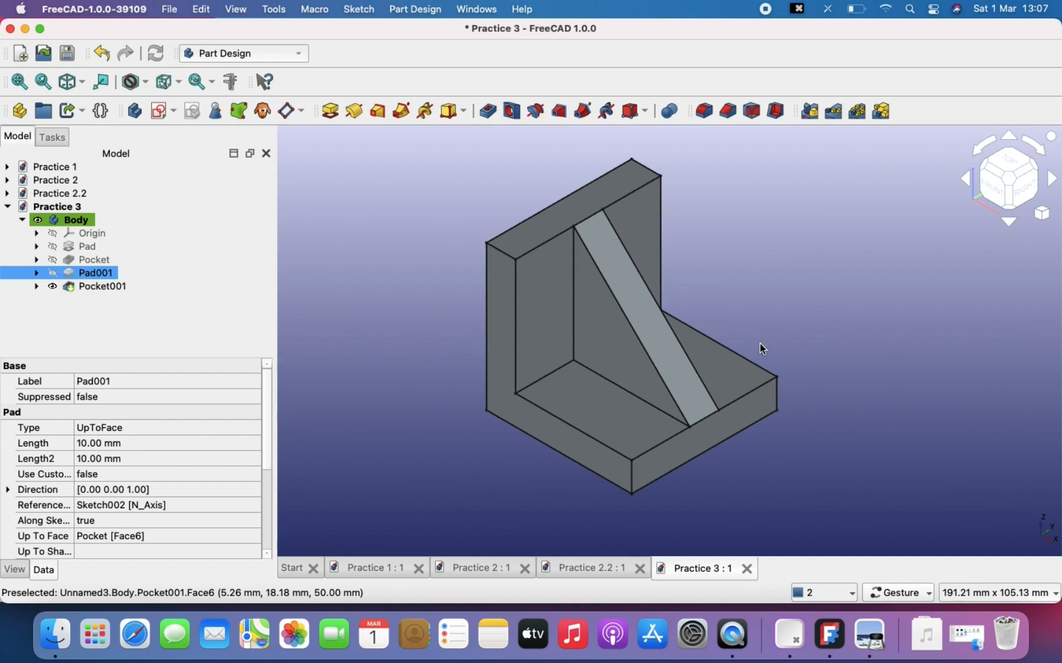
Switch to the FreeCAD Tutorials PDF in Preview, look through the drawings of Blocks 001 to 005, and return to the FreeCAD model
click(869, 634)
scroll(366, 219, up, 5)
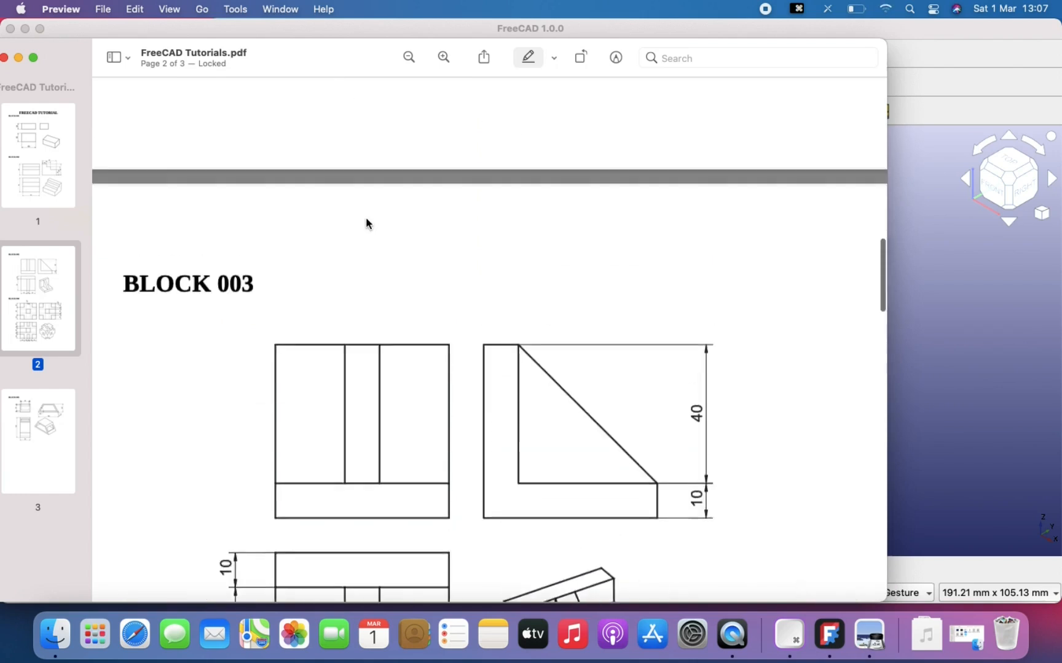
scroll(366, 221, up, 10)
scroll(366, 222, down, 8)
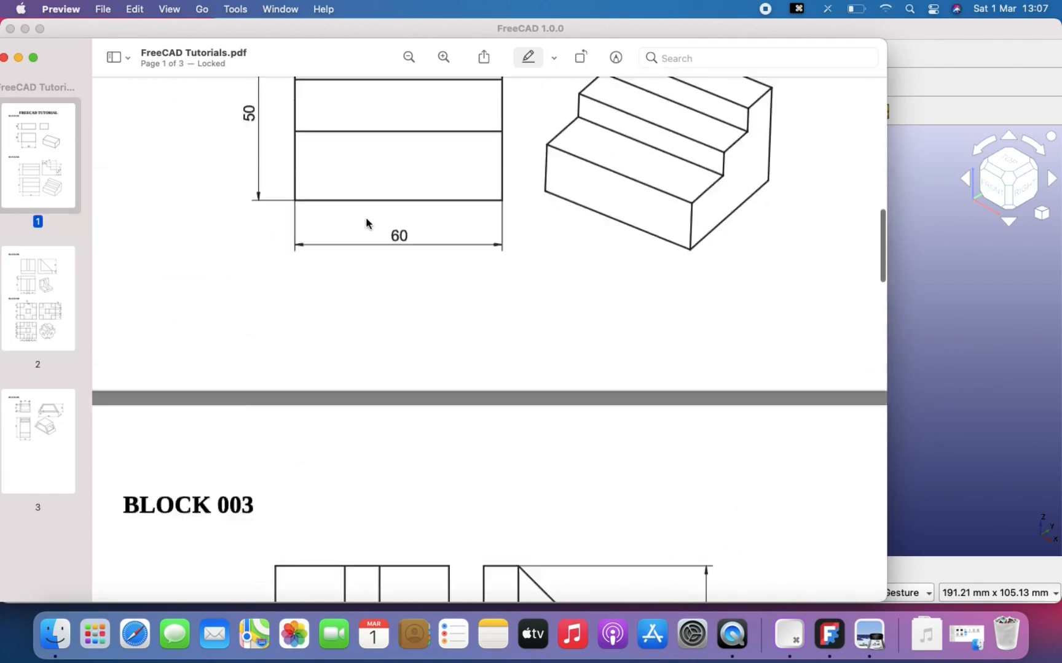
scroll(366, 222, down, 10)
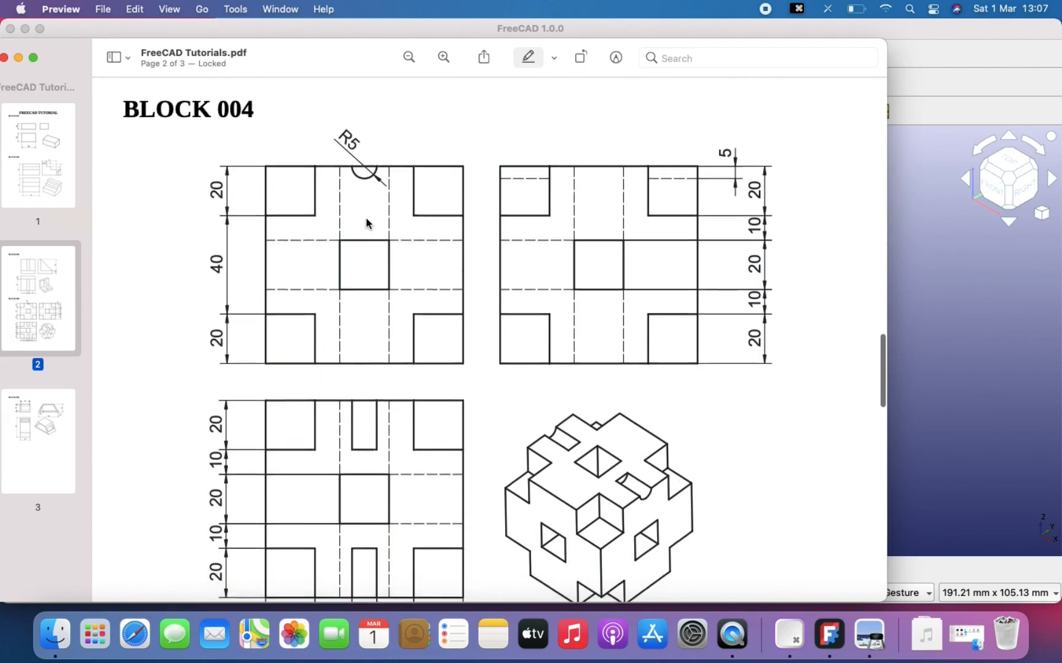
scroll(367, 223, down, 10)
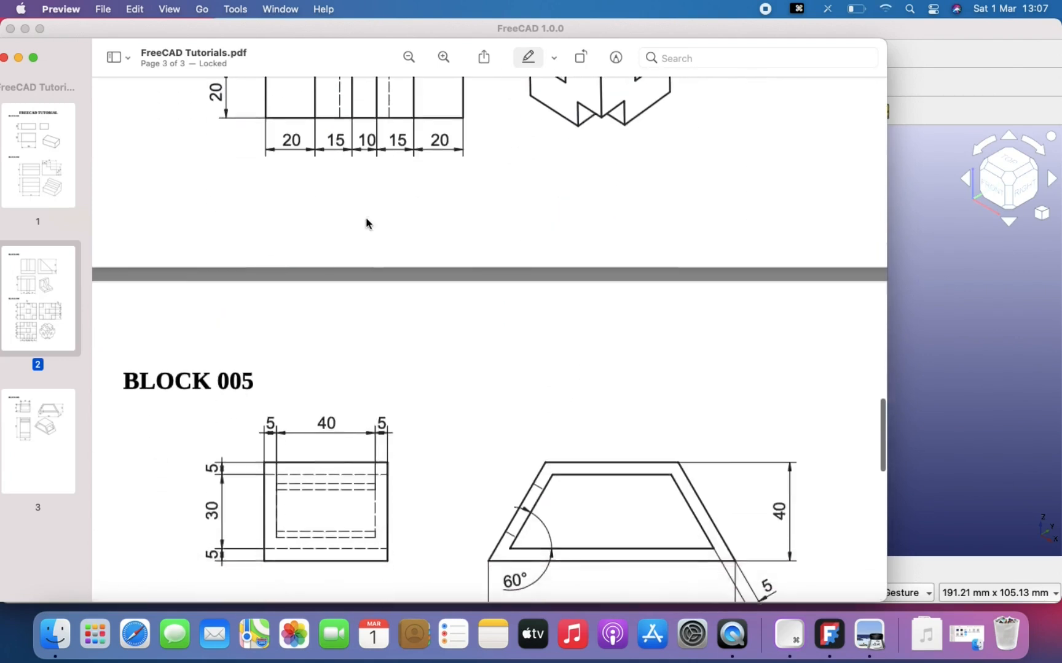
scroll(366, 223, down, 10)
scroll(366, 223, up, 20)
scroll(366, 222, down, 1)
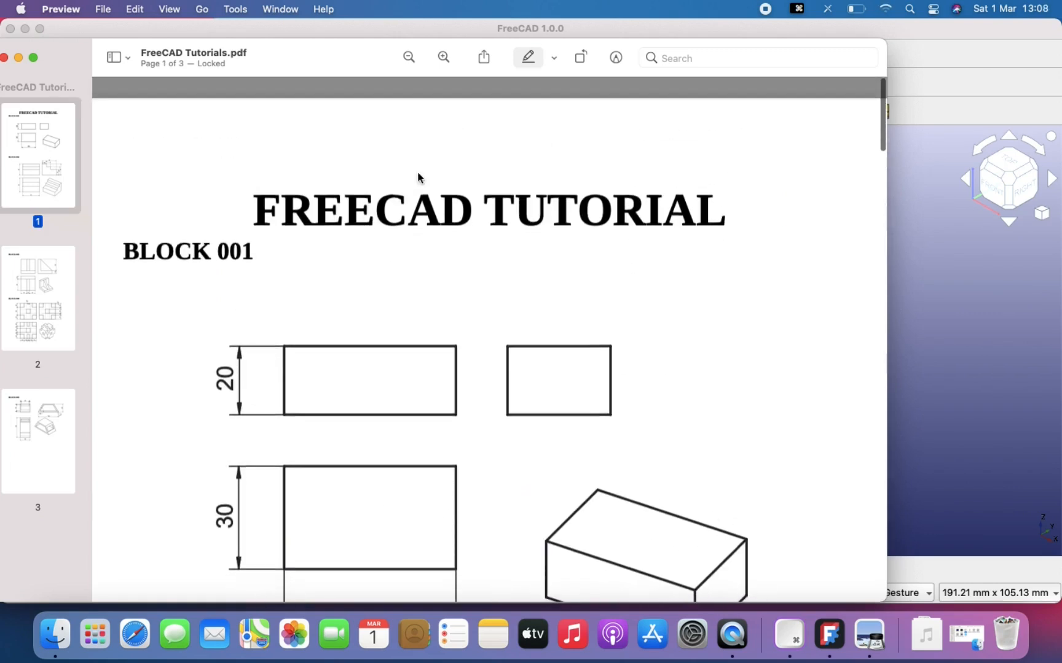
click(923, 405)
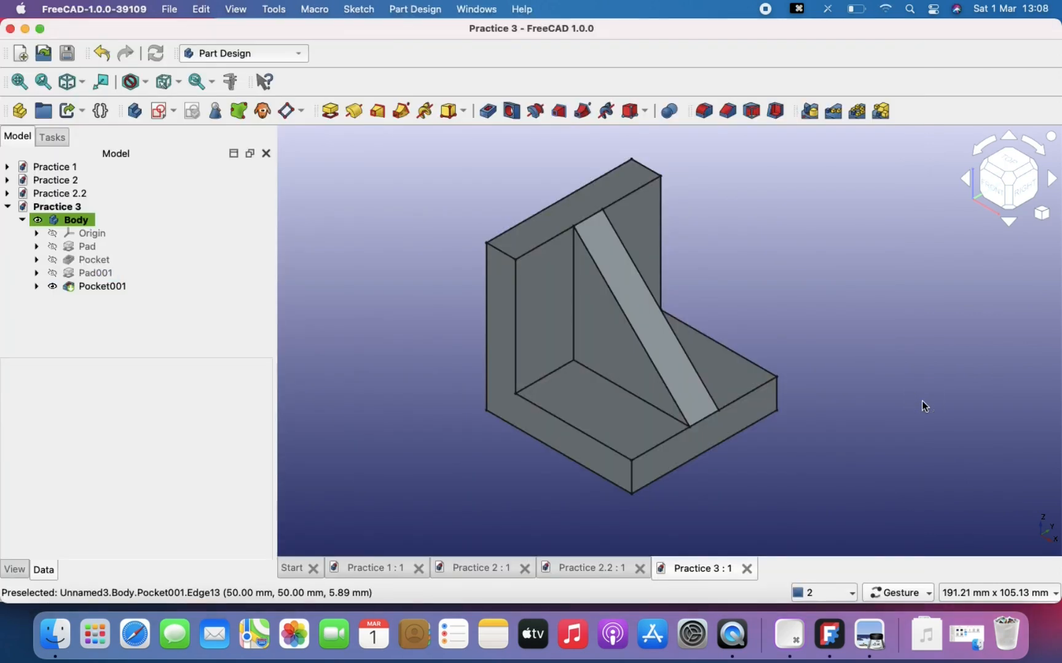